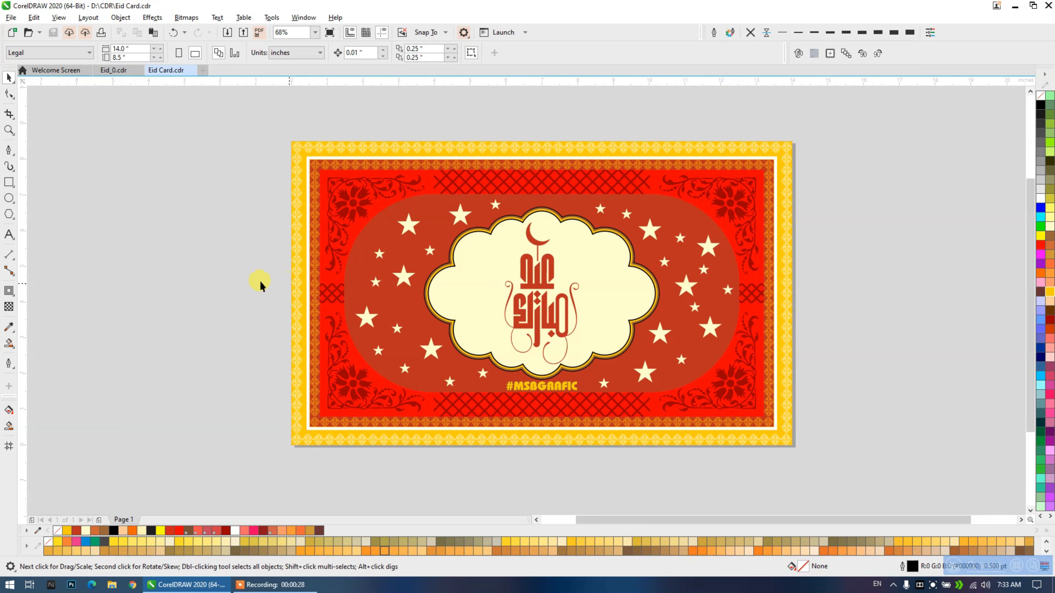
# Switch to Eid_0.cdr and examine its collection of Eid Mubarak calligraphy designs.
pyautogui.click(114, 70)
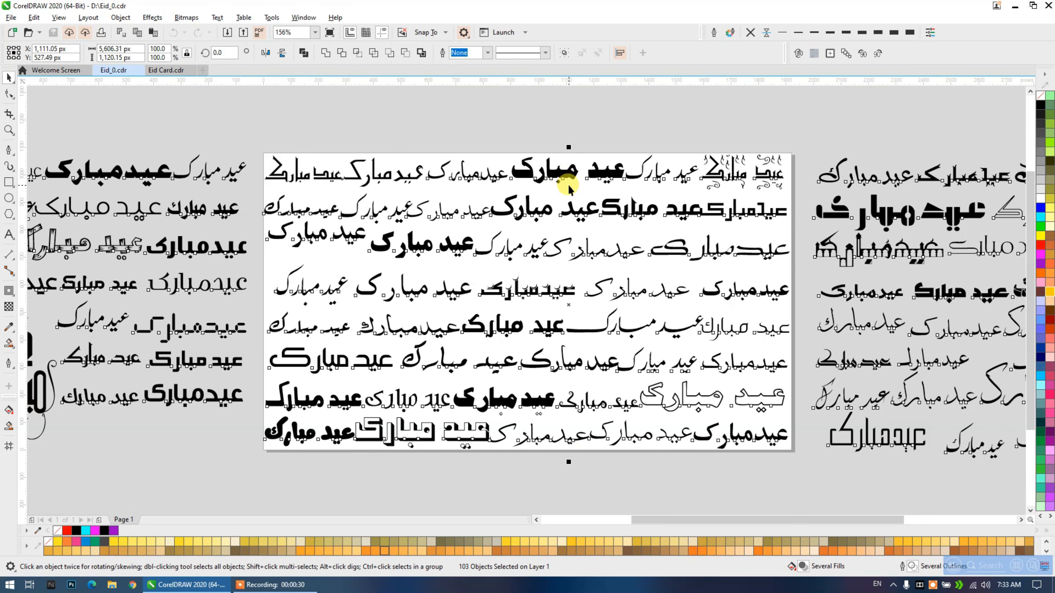
pyautogui.scroll(-2, 568, 184)
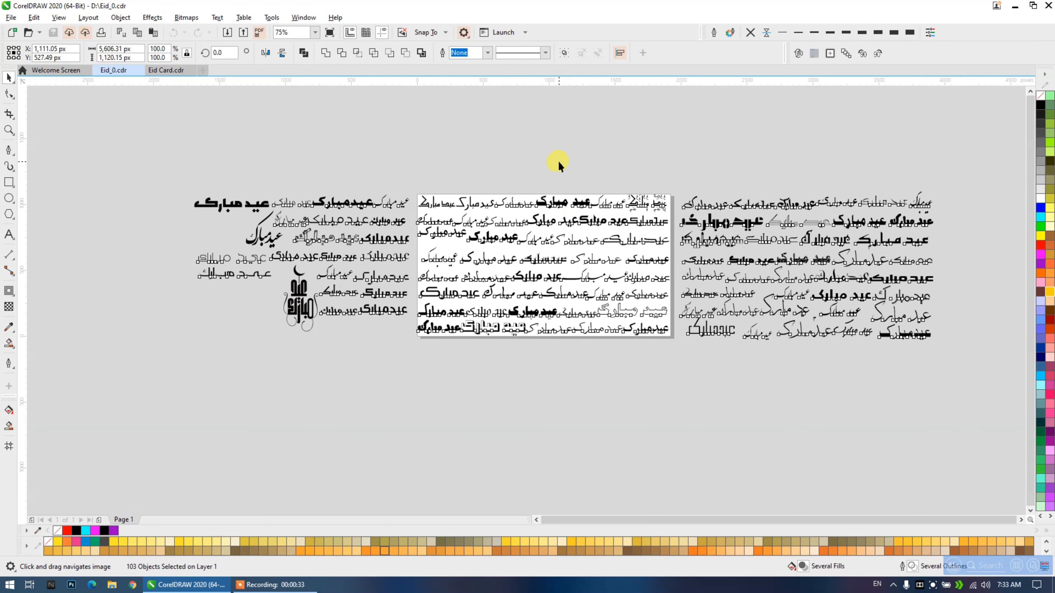
pyautogui.click(558, 164)
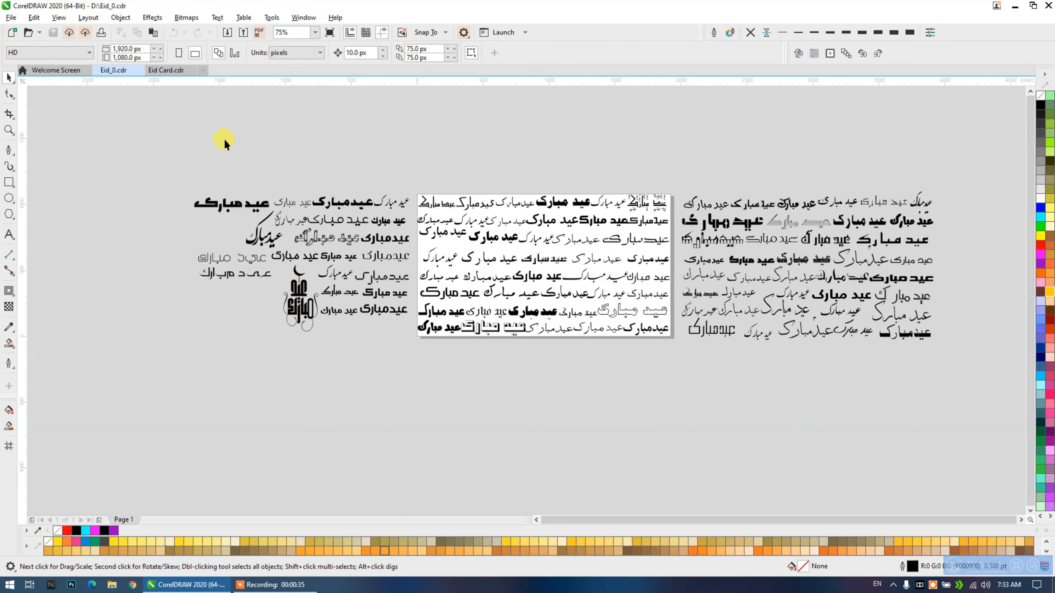
pyautogui.moveTo(133, 130); pyautogui.dragTo(954, 374)
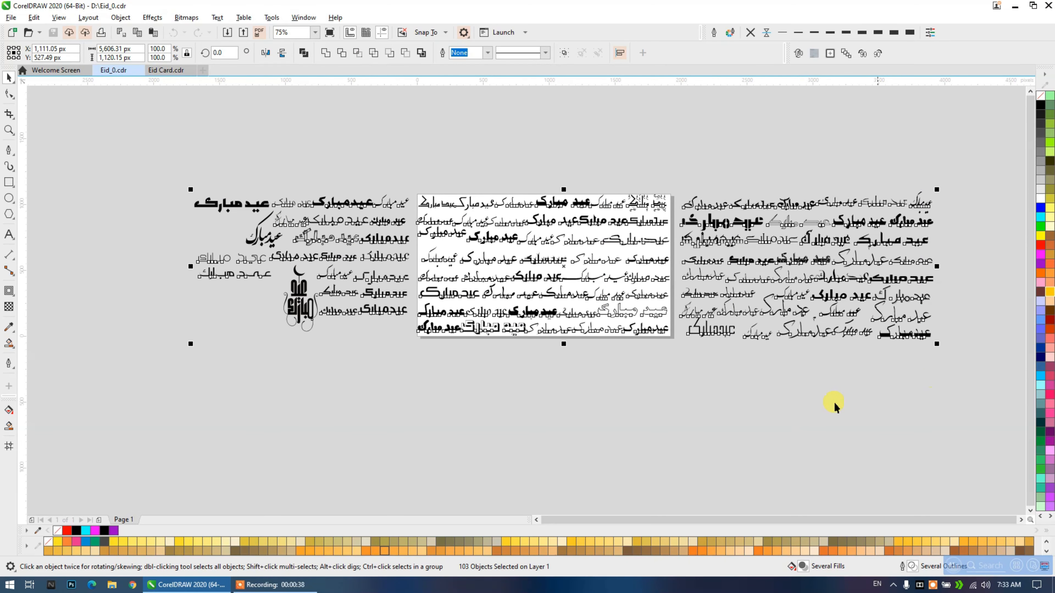
pyautogui.click(649, 381)
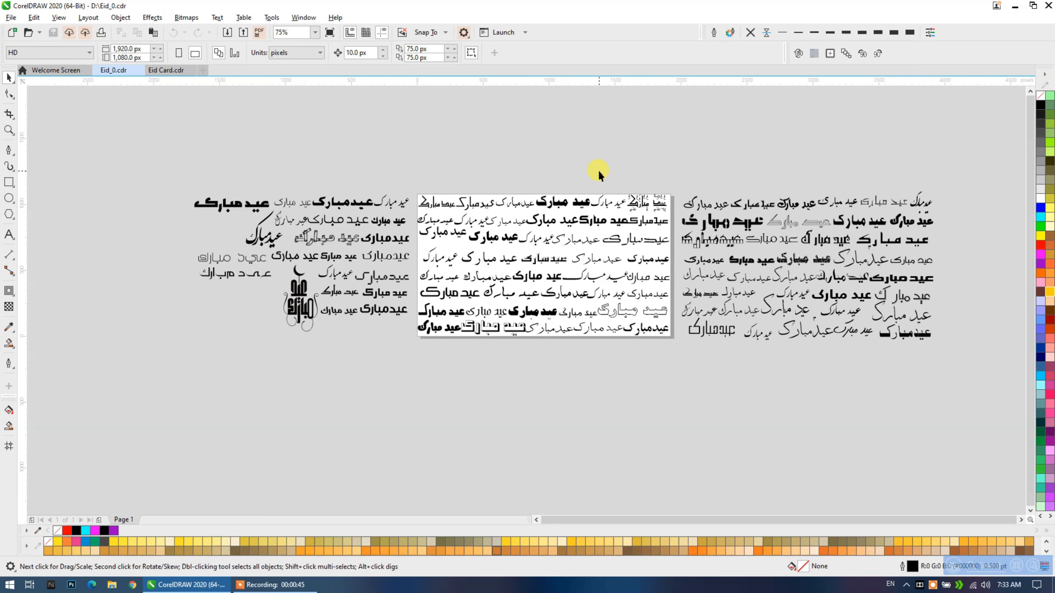
# Return to Eid Card.cdr and move the whole card design off the page to the left.
pyautogui.click(156, 75)
pyautogui.scroll(-2, 520, 292)
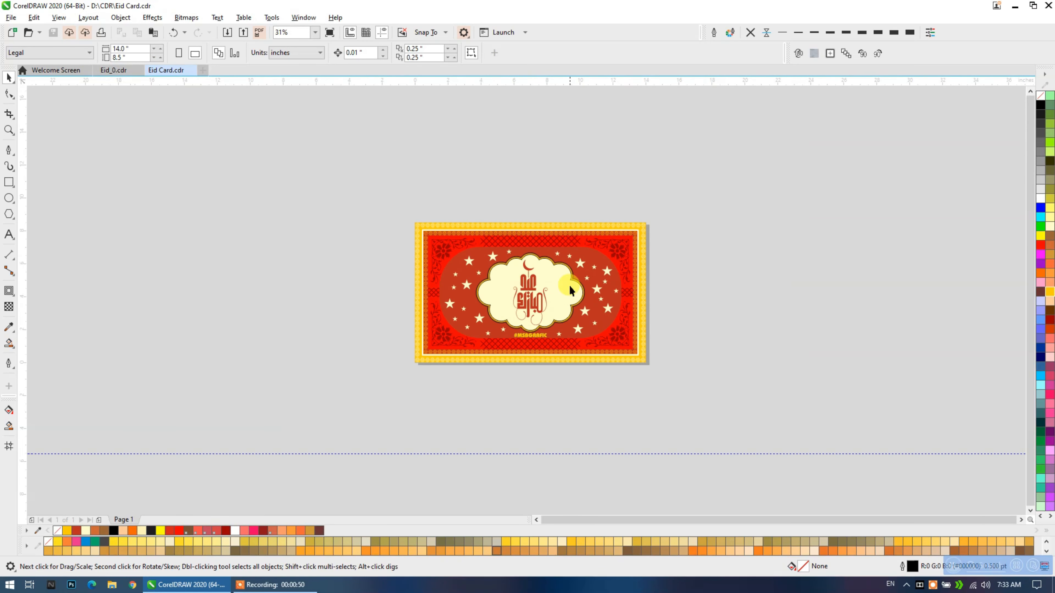
pyautogui.moveTo(354, 447); pyautogui.dragTo(353, 447)
pyautogui.moveTo(646, 360); pyautogui.dragTo(189, 372)
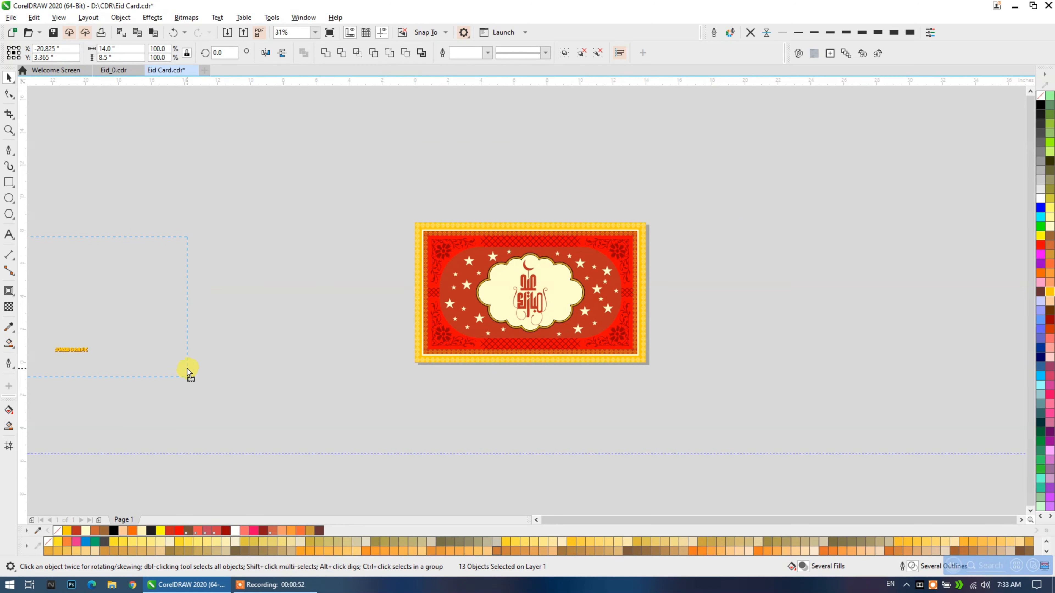
pyautogui.click(304, 302)
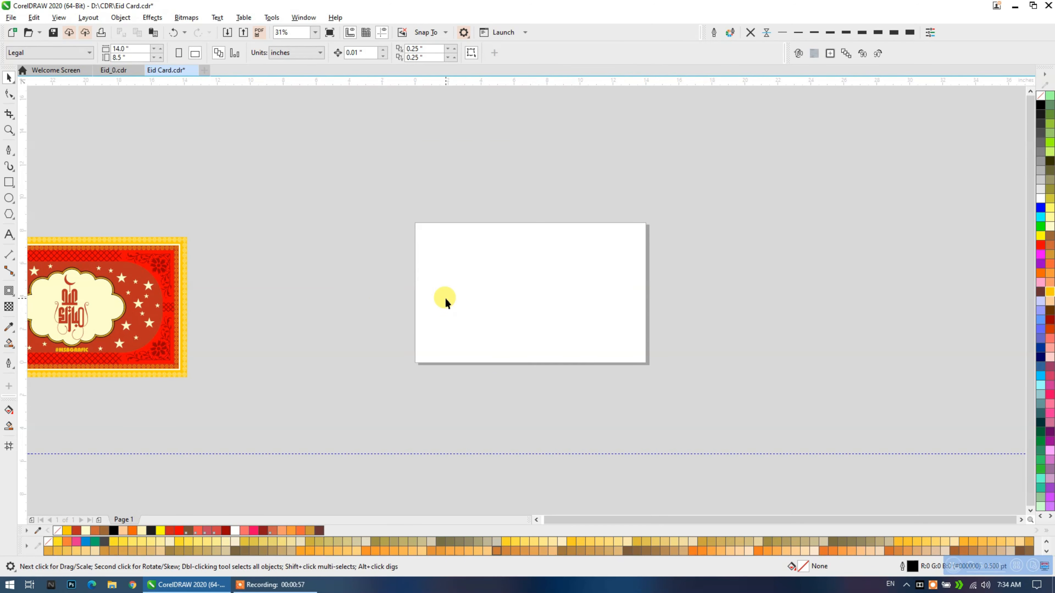
# Set the page to Legal size in landscape orientation.
pyautogui.click(46, 53)
pyautogui.click(29, 66)
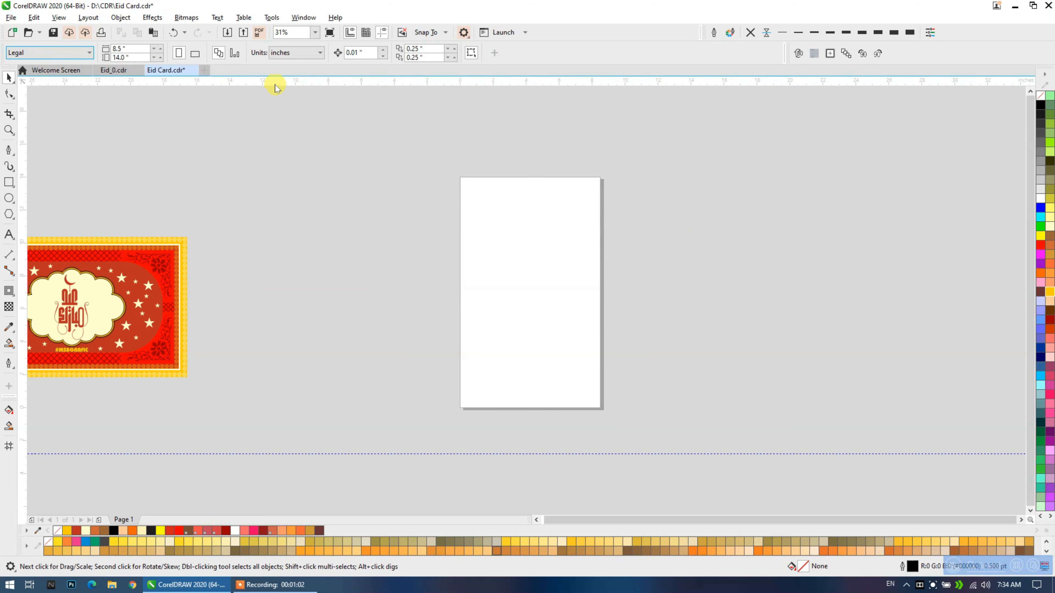
pyautogui.click(192, 53)
# Select the whole finished card design and move it closer to the blank page, leaving a gap between them.
pyautogui.moveTo(287, 251); pyautogui.dragTo(345, 225)
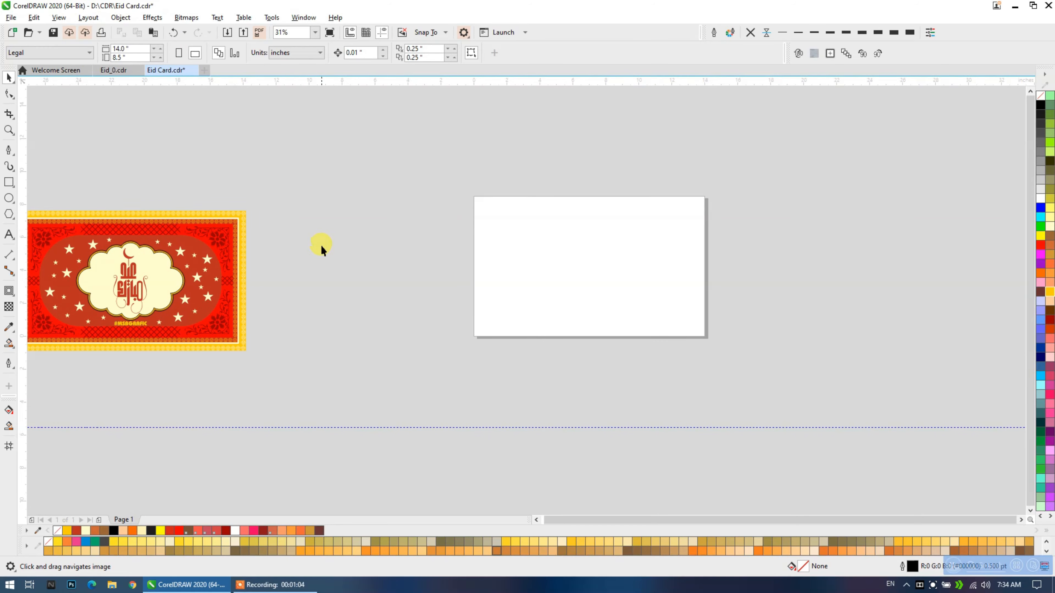
pyautogui.scroll(2, 237, 255)
pyautogui.scroll(-2, 237, 255)
pyautogui.moveTo(125, 283); pyautogui.dragTo(255, 294)
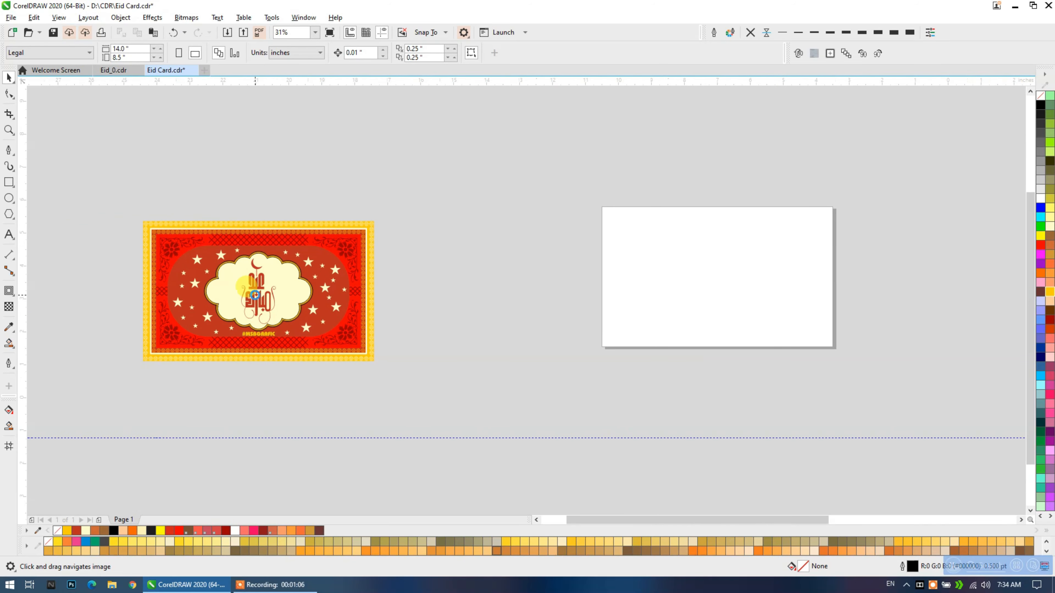
pyautogui.scroll(2, 255, 293)
pyautogui.scroll(-2, 254, 295)
pyautogui.scroll(-2, 254, 295)
pyautogui.scroll(2, 321, 294)
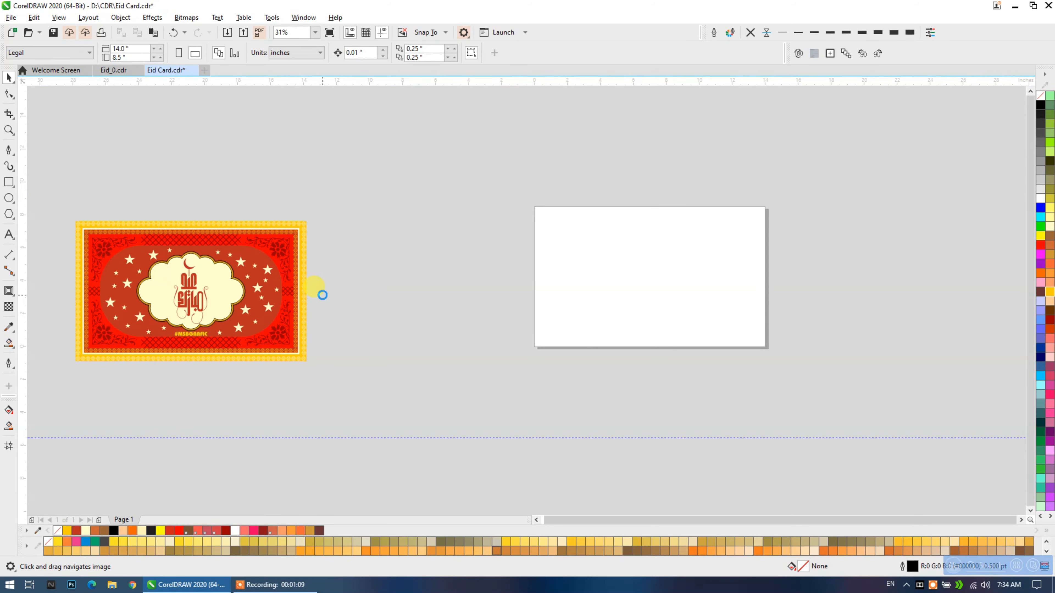
pyautogui.moveTo(54, 419); pyautogui.dragTo(62, 417)
pyautogui.moveTo(278, 338); pyautogui.dragTo(415, 331)
pyautogui.hscroll(3, 475, 318)
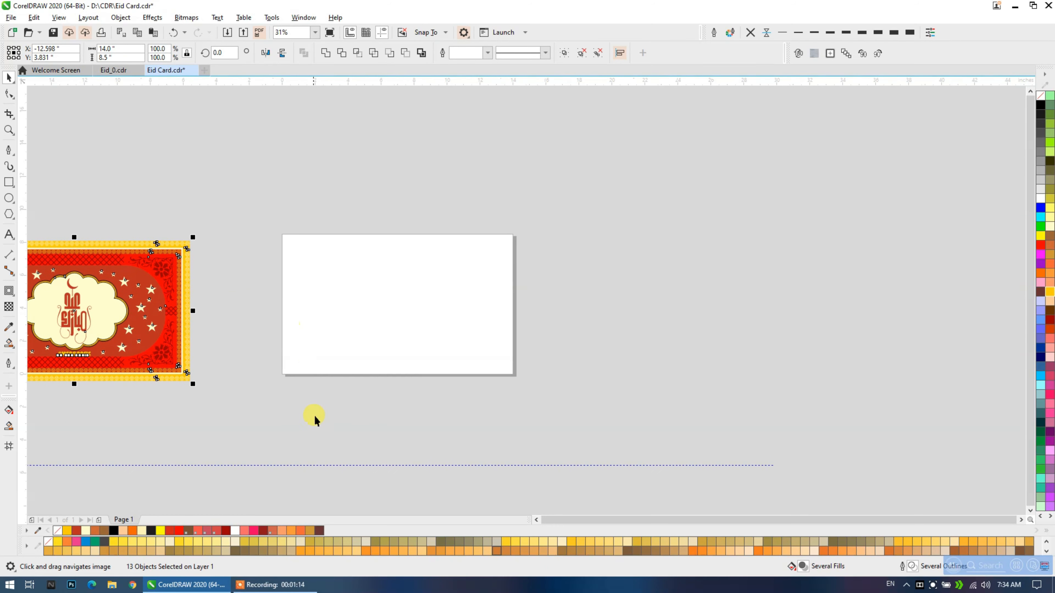
pyautogui.click(337, 393)
# Create a 14 × 8.5 inch rectangle that matches the page frame.
pyautogui.scroll(2, 312, 344)
pyautogui.moveTo(313, 344); pyautogui.dragTo(375, 367)
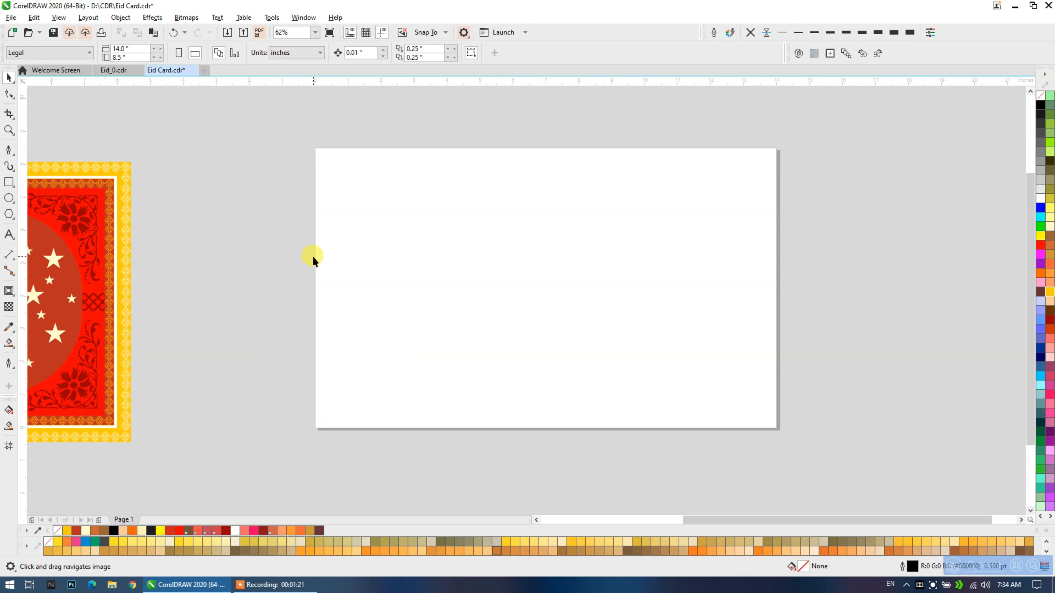
pyautogui.doubleClick(10, 183)
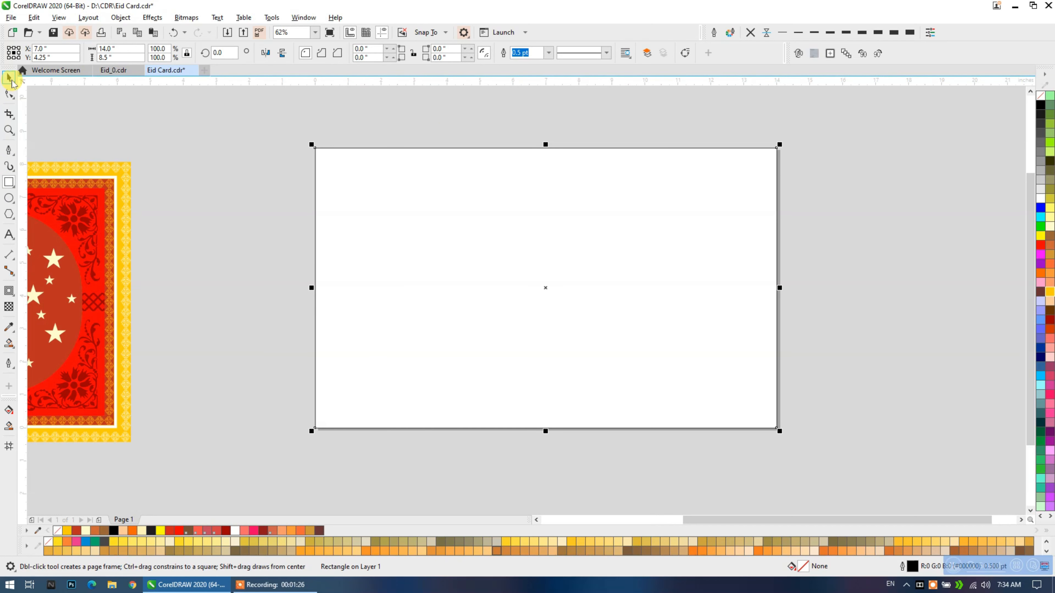
pyautogui.click(10, 78)
# Duplicate the card's white outer ornament border below the blank page and ungroup the copy into its four sides.
pyautogui.click(121, 167)
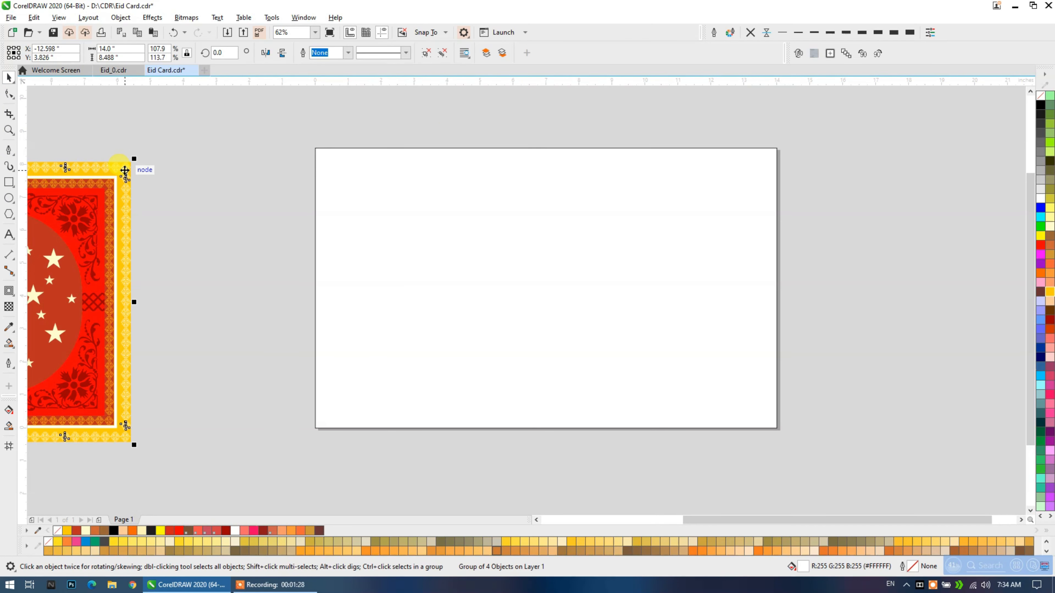
pyautogui.moveTo(125, 171); pyautogui.dragTo(951, 465)
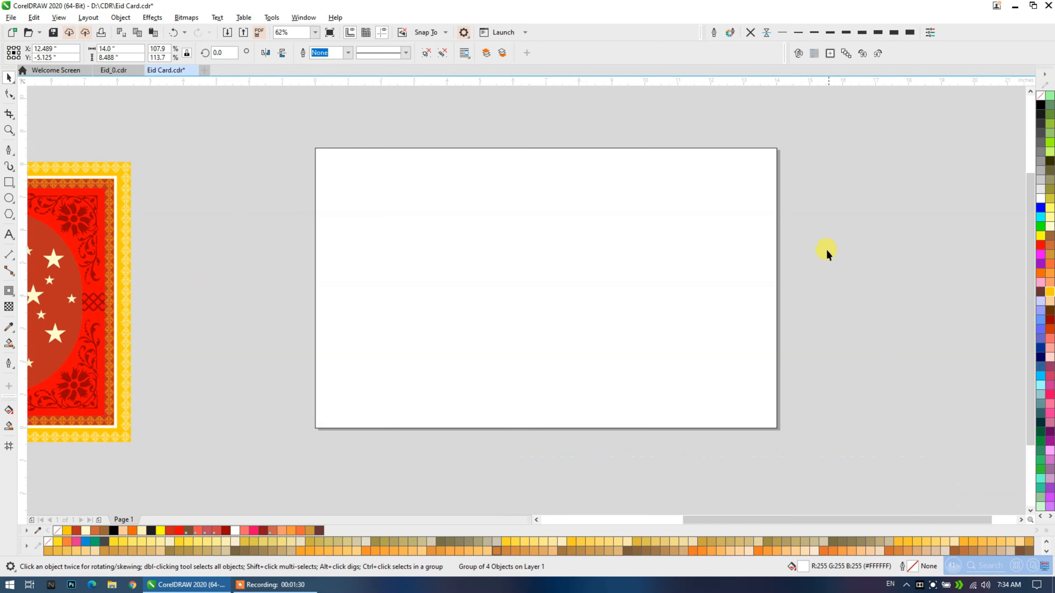
pyautogui.click(427, 53)
pyautogui.moveTo(647, 299); pyautogui.dragTo(496, 169)
pyautogui.click(720, 217)
pyautogui.scroll(-1, 681, 204)
pyautogui.moveTo(716, 218); pyautogui.dragTo(417, 448)
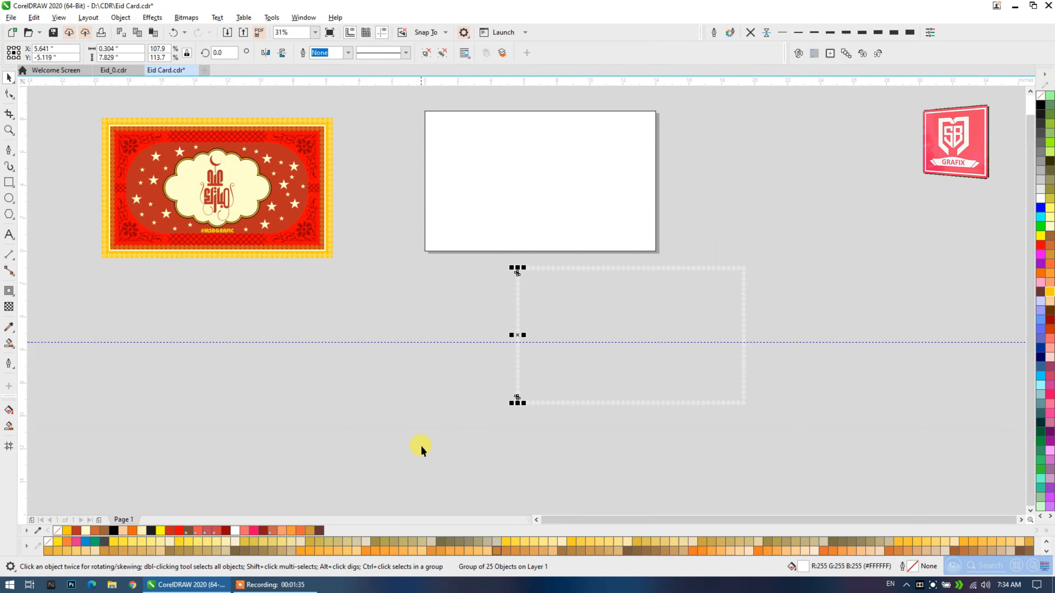
# Delete the left, bottom and right sides of the copied ornament border.
pyautogui.click(592, 269)
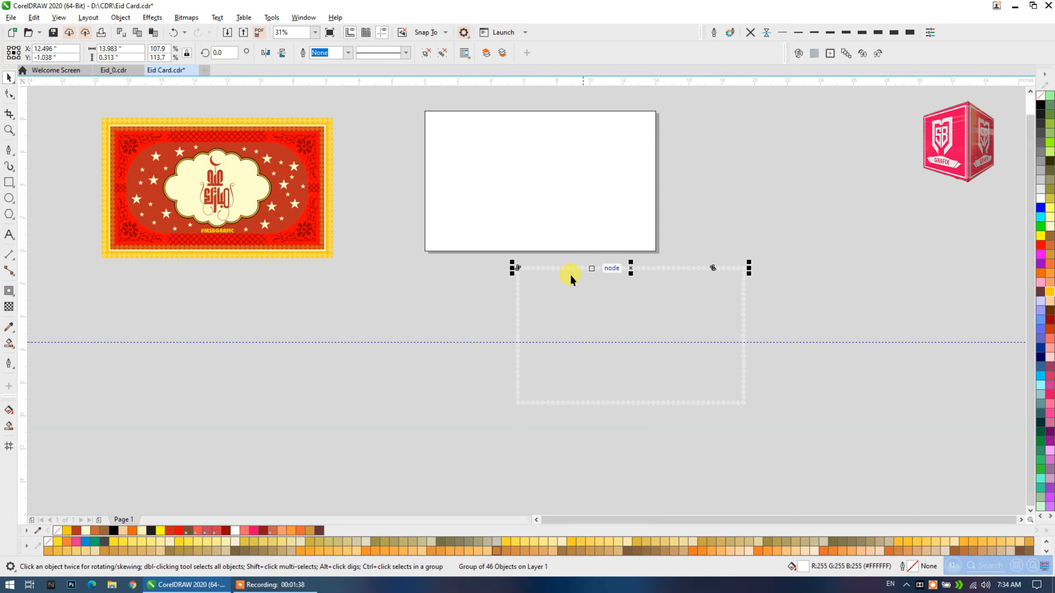
pyautogui.click(517, 292)
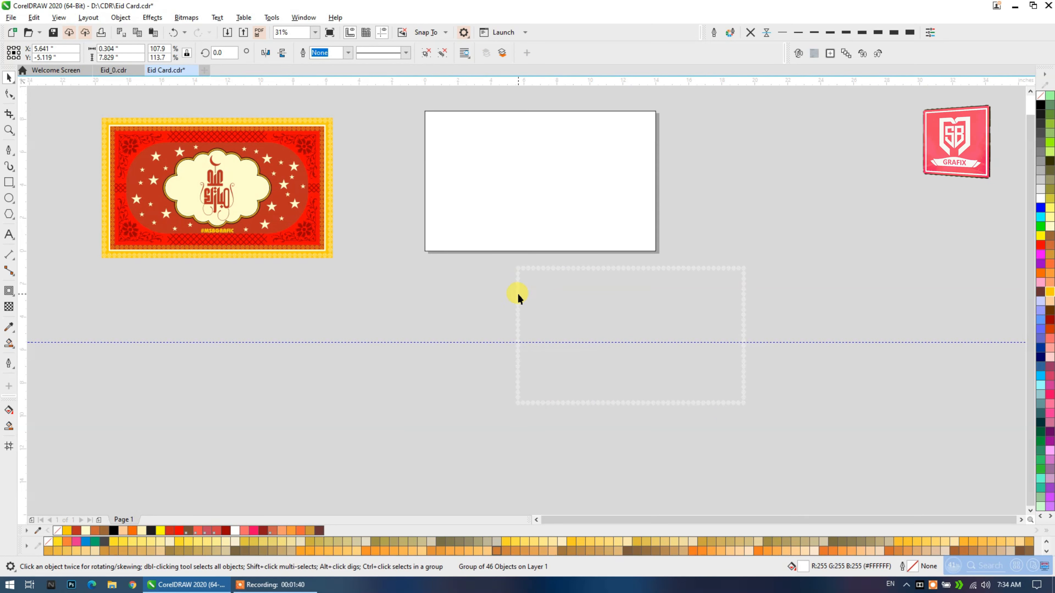
pyautogui.press('Delete')
pyautogui.click(571, 403)
pyautogui.press('Delete')
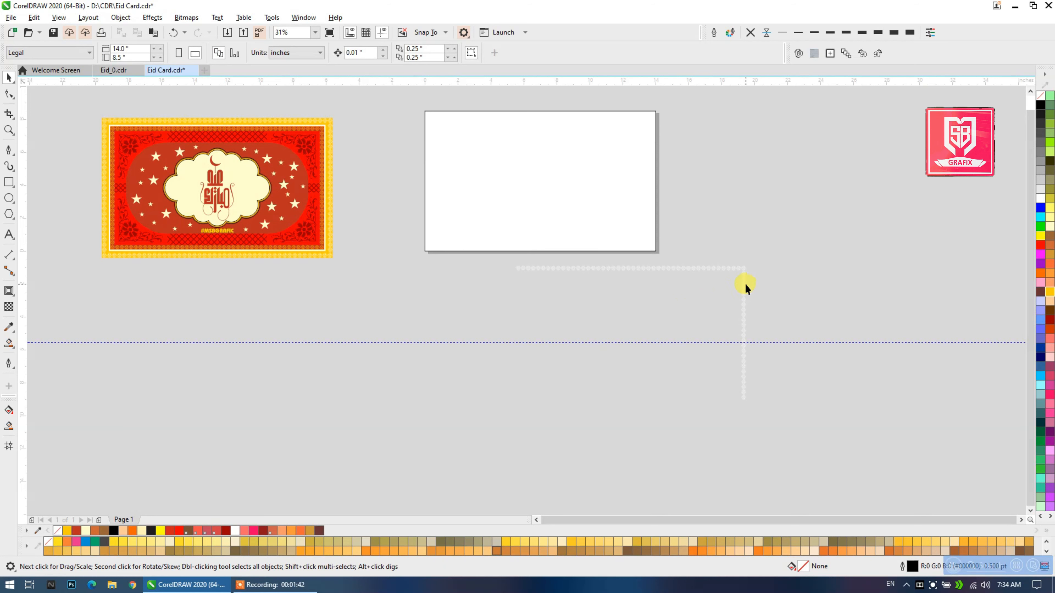
pyautogui.click(744, 283)
pyautogui.press('Delete')
# Ungroup the remaining top border strip and delete all its motifs except the rightmost one.
pyautogui.click(744, 269)
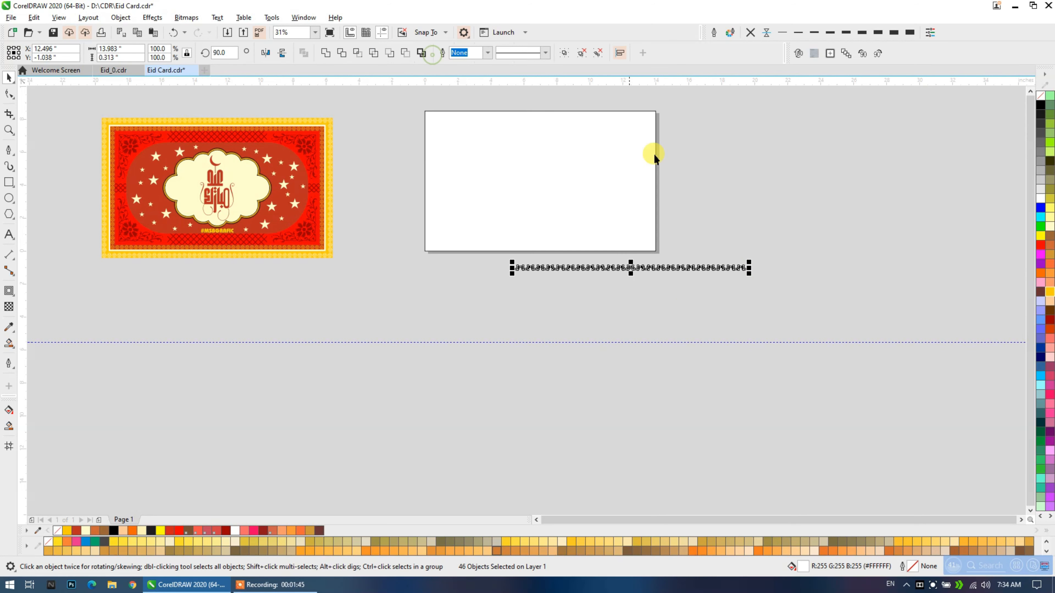
pyautogui.moveTo(742, 250); pyautogui.dragTo(471, 317)
pyautogui.press('Delete')
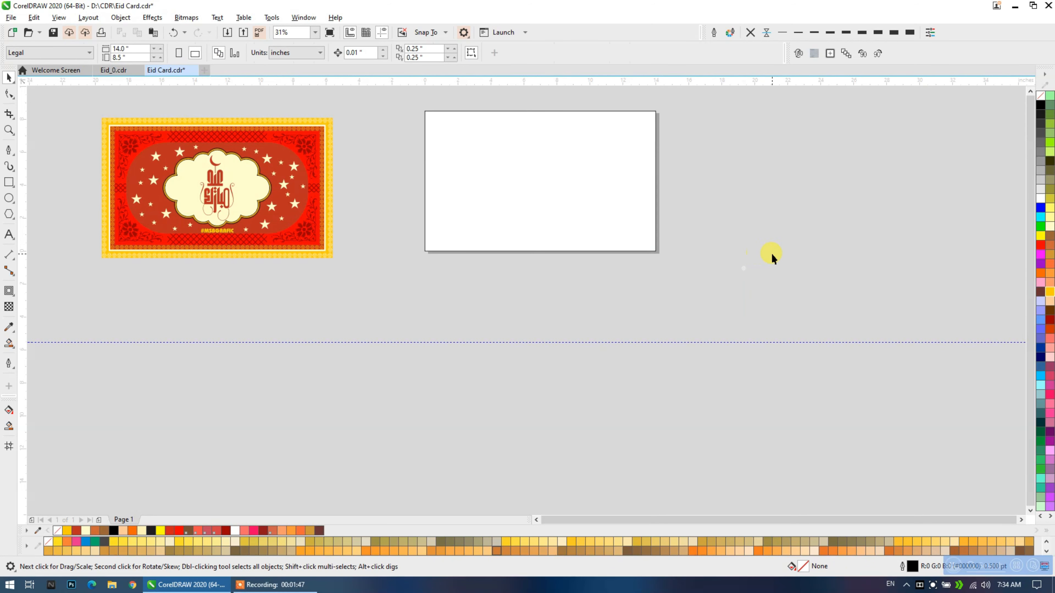
# Move the single ornament motif slightly up and to the right in the empty area beside the page.
pyautogui.moveTo(658, 319); pyautogui.dragTo(658, 319)
pyautogui.scroll(6, 739, 270)
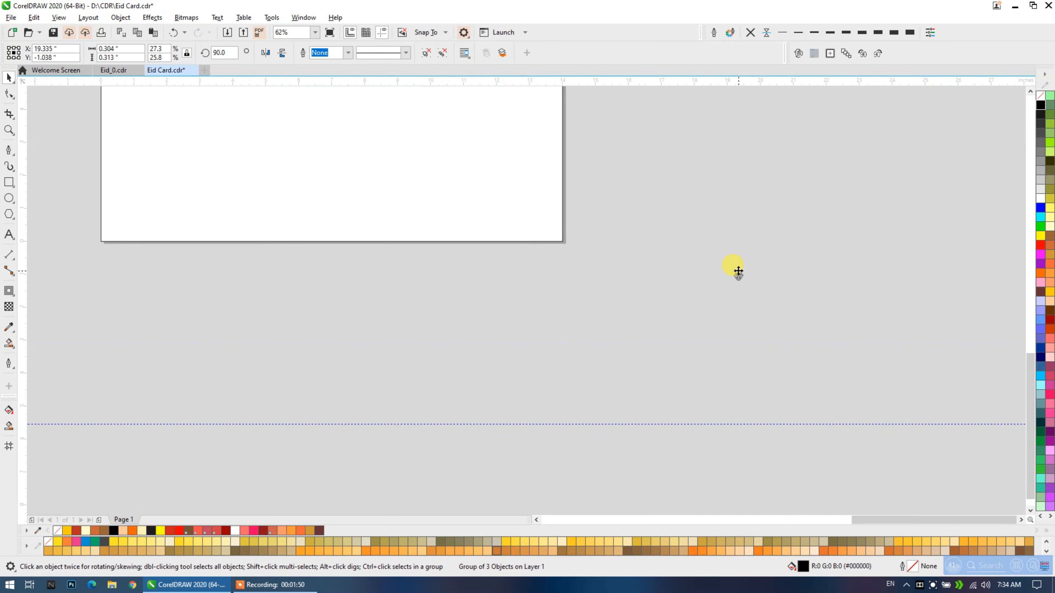
pyautogui.click(800, 253)
pyautogui.scroll(-3, 800, 254)
pyautogui.scroll(4, 800, 254)
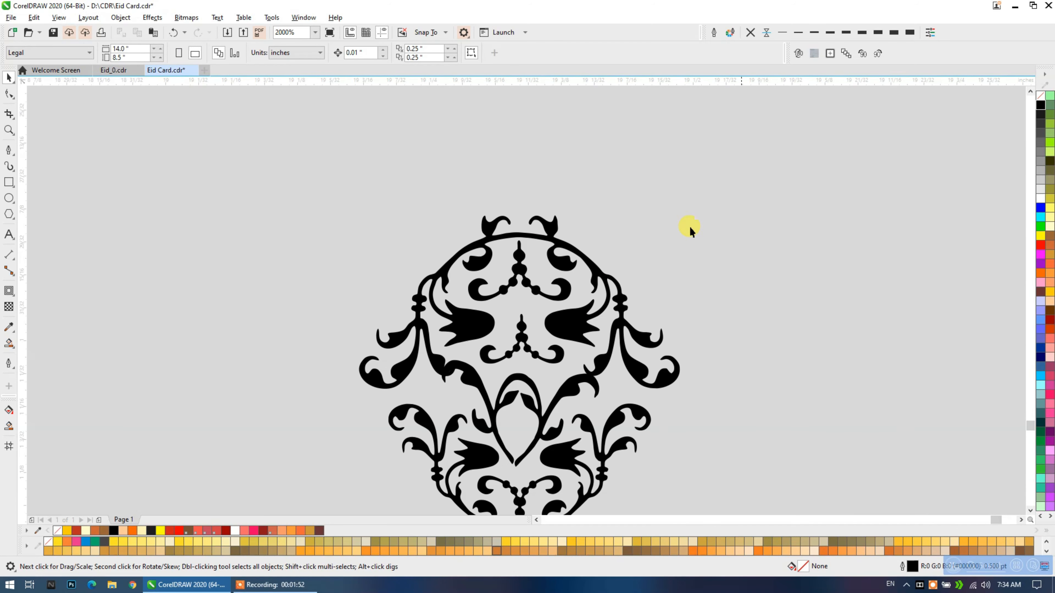
pyautogui.scroll(-2, 471, 194)
pyautogui.moveTo(494, 216); pyautogui.dragTo(667, 199)
pyautogui.scroll(-6, 776, 353)
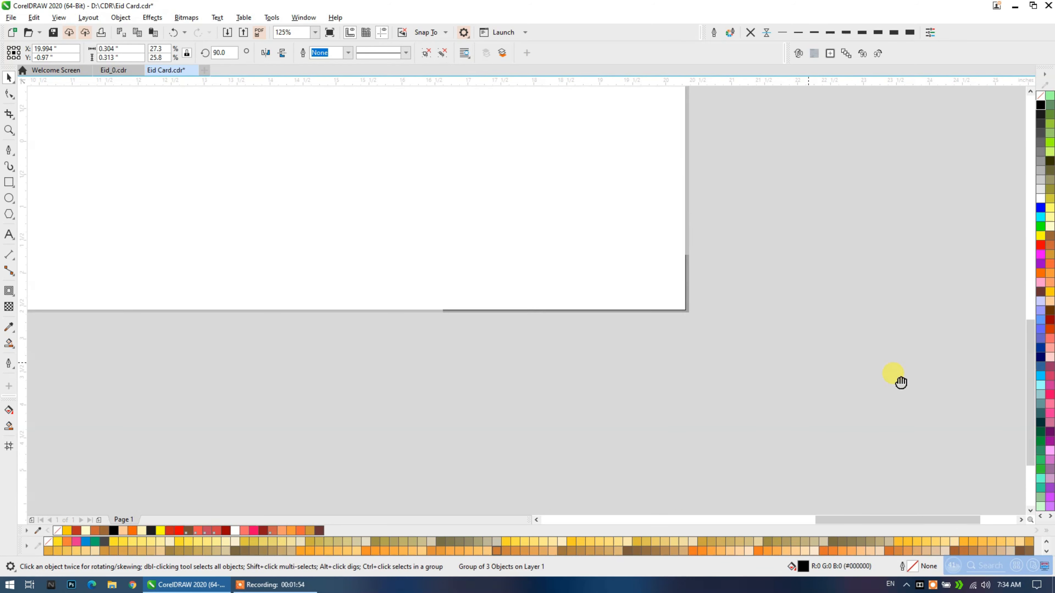
# Duplicate the whole card design to the left of the original.
pyautogui.scroll(4, 552, 197)
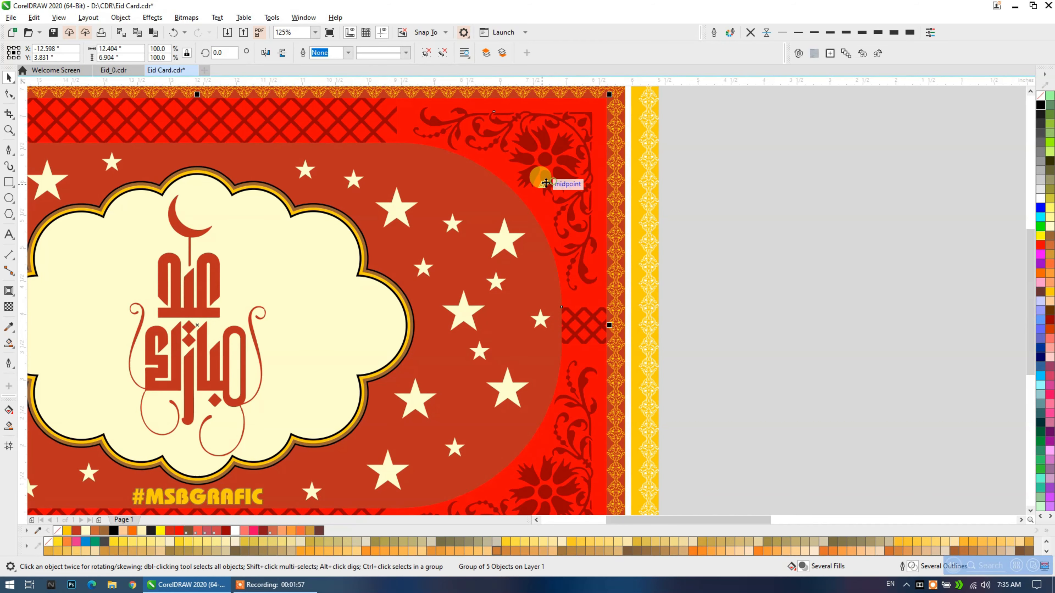
pyautogui.click(502, 170)
pyautogui.scroll(-3, 498, 166)
pyautogui.moveTo(565, 135); pyautogui.dragTo(277, 306)
pyautogui.moveTo(500, 259); pyautogui.dragTo(201, 249)
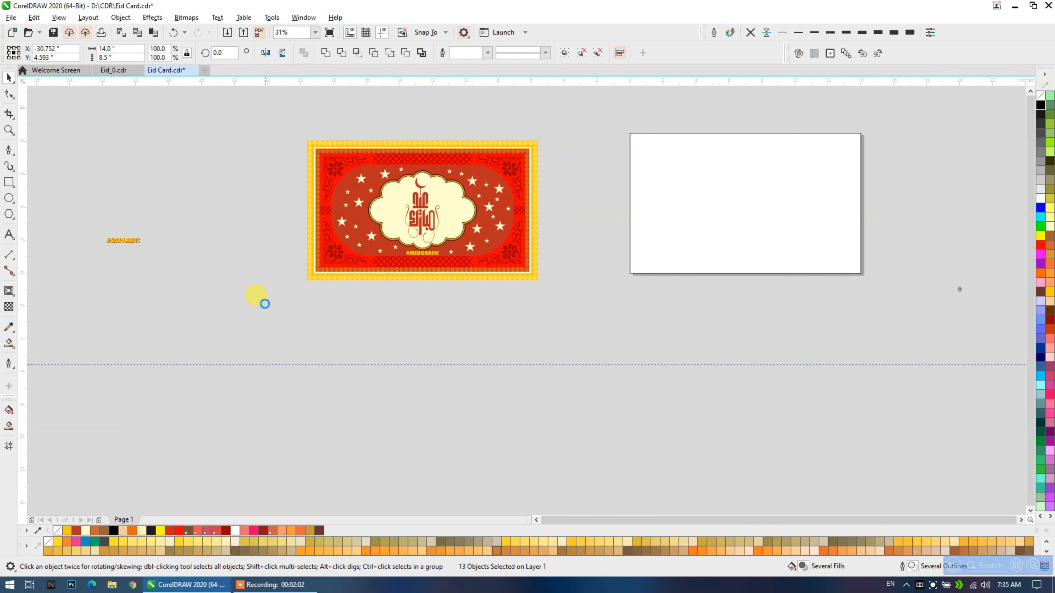
pyautogui.click(264, 302)
# Delete the white outer ornament border from the original card and ungroup all of the card's remaining objects.
pyautogui.click(322, 144)
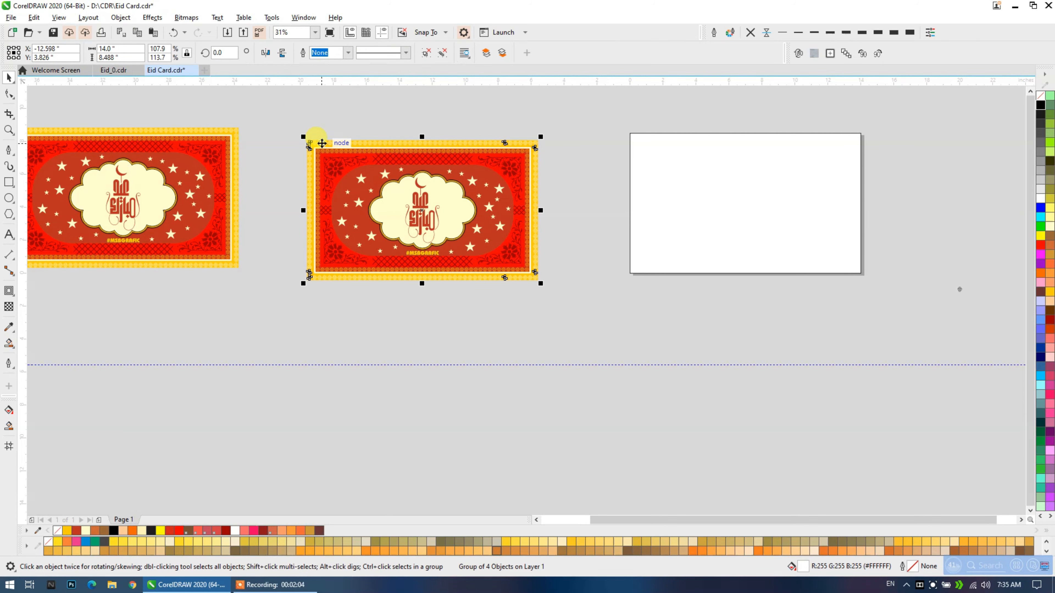
pyautogui.click(329, 157)
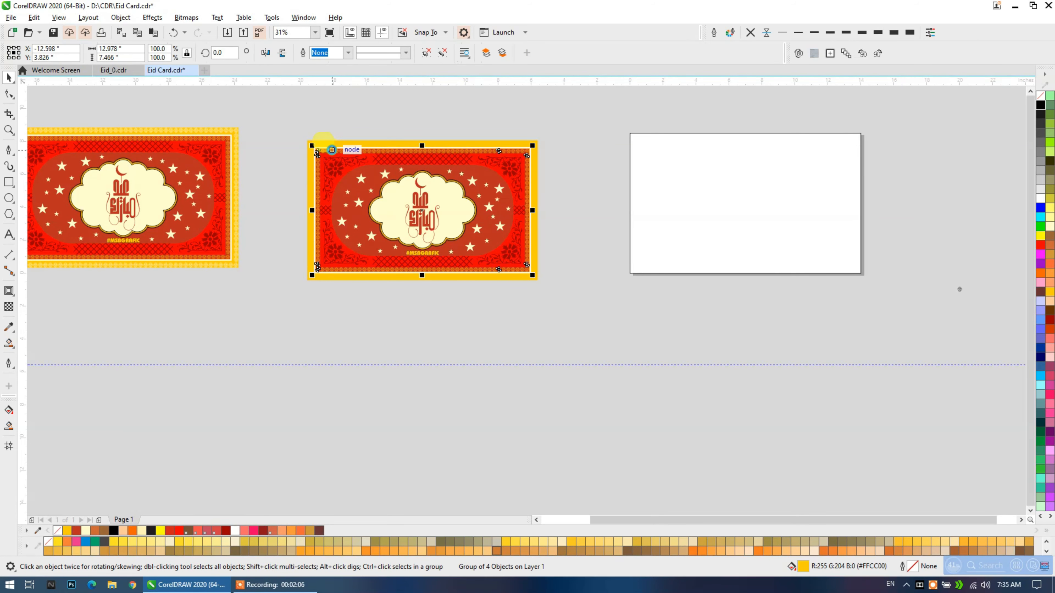
pyautogui.hotkey('shift', 'F2')
pyautogui.keyDown('ctrl'); pyautogui.click(340, 178); pyautogui.keyUp('ctrl')
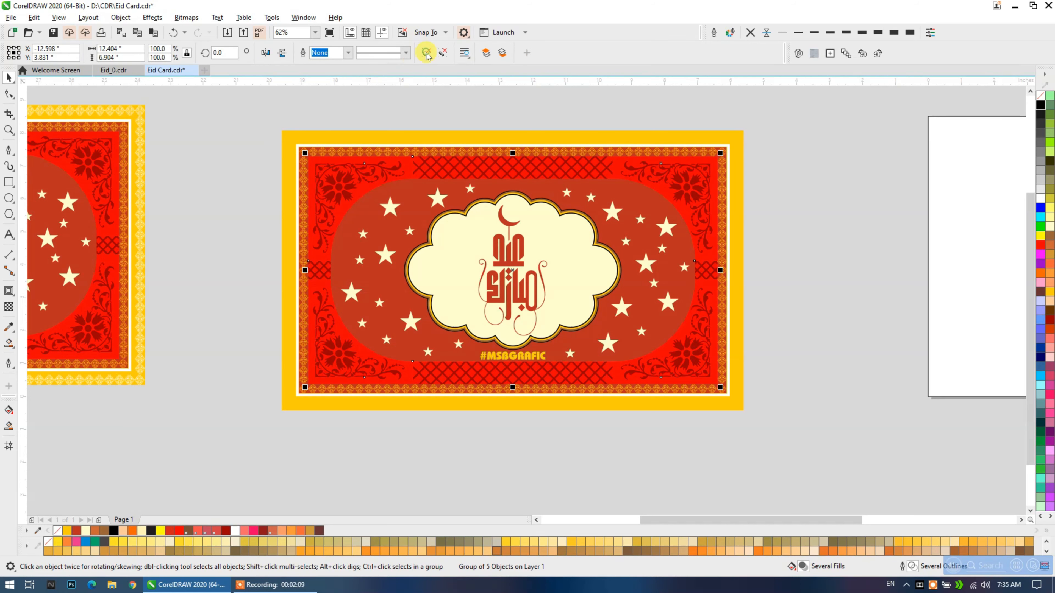
pyautogui.moveTo(262, 121); pyautogui.dragTo(760, 420)
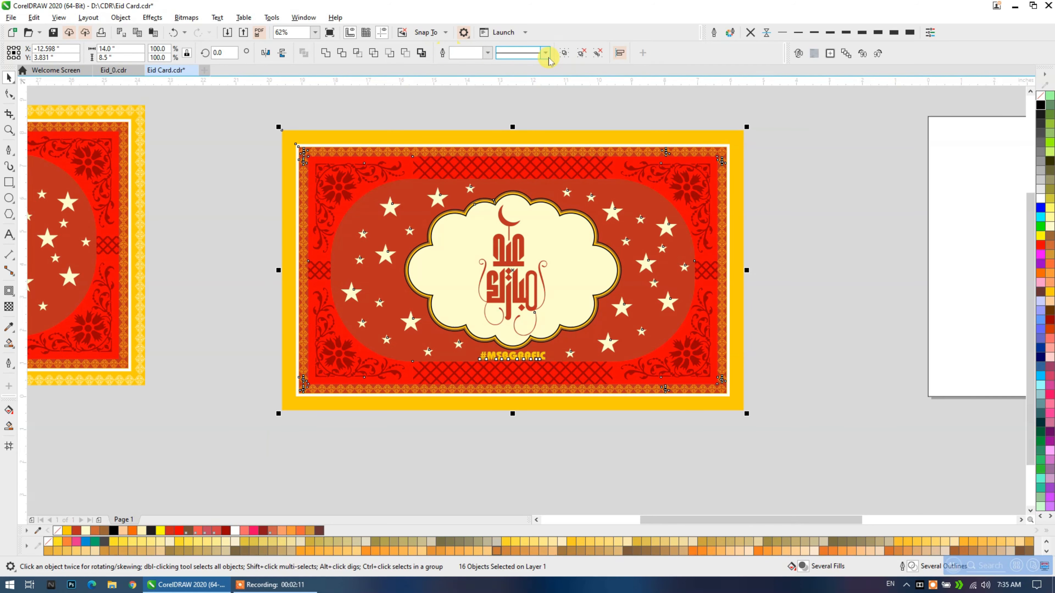
pyautogui.click(596, 54)
# Place the card's upper-left floral corner ornament outside the blank page, near its lower-right corner beside the single motif.
pyautogui.click(511, 170)
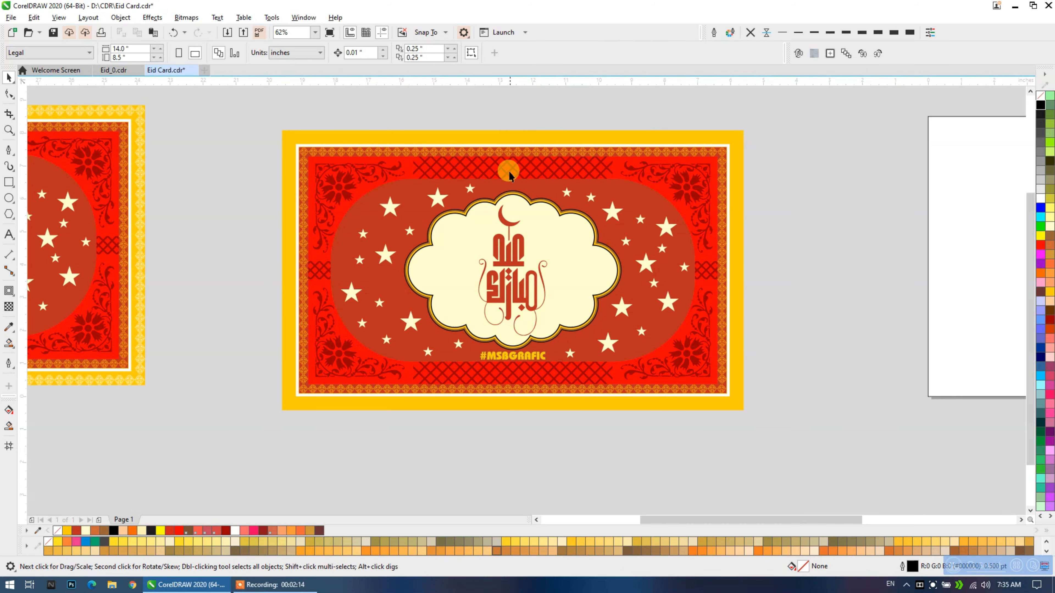
pyautogui.keyDown('ctrl'); pyautogui.click(370, 178); pyautogui.keyUp('ctrl')
pyautogui.scroll(-2, 341, 170)
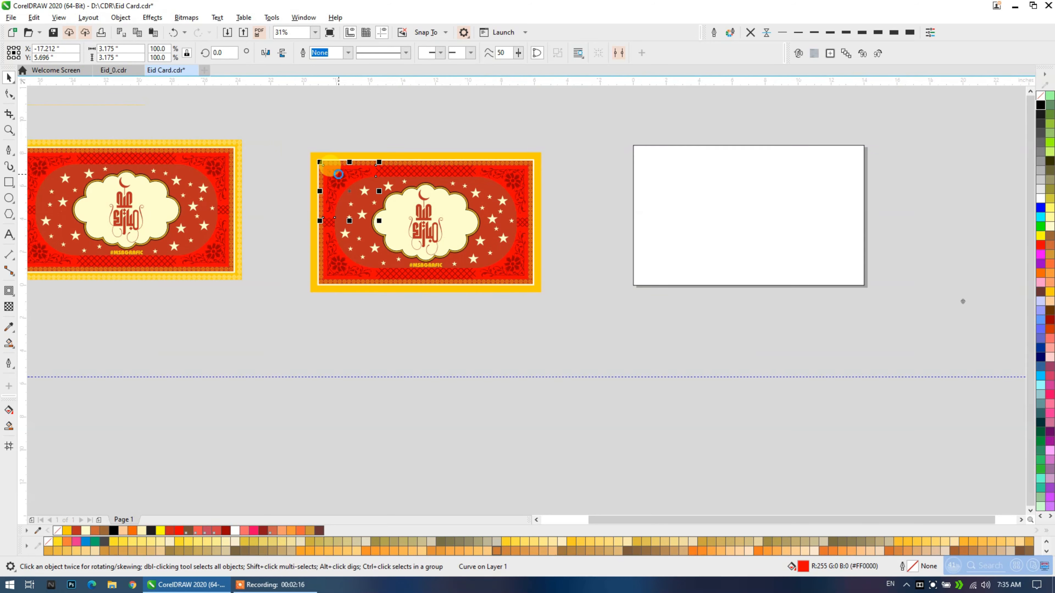
pyautogui.moveTo(341, 170); pyautogui.dragTo(969, 319)
pyautogui.press('Escape')
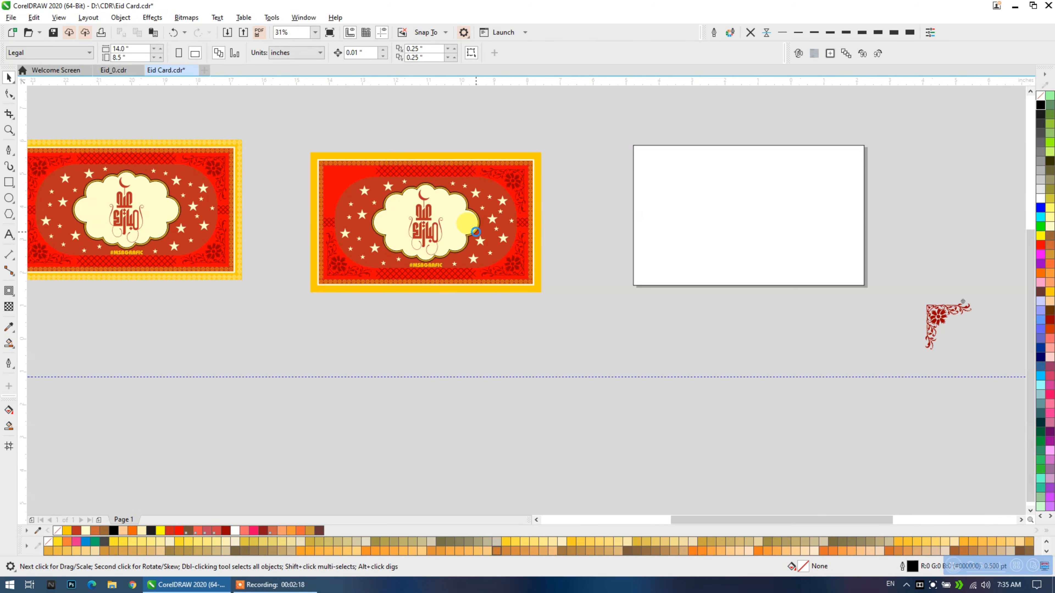
# Move the #MSBGRAFIC text out of the original card to the empty area below the blank page.
pyautogui.scroll(2, 473, 229)
pyautogui.click(385, 298)
pyautogui.moveTo(386, 298); pyautogui.dragTo(801, 402)
pyautogui.click(454, 309)
pyautogui.scroll(-2, 440, 284)
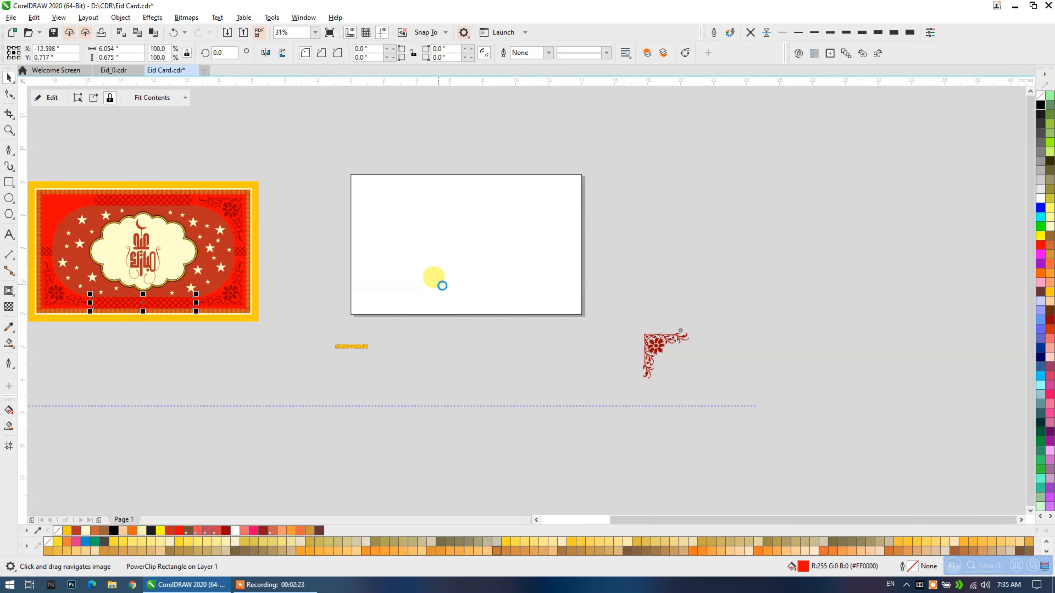
# Gather the corner ornament, the #MSBGRAFIC text and the card's Eid Mubarak calligraphy beside the blank page's right edge.
pyautogui.moveTo(632, 362); pyautogui.dragTo(642, 297)
pyautogui.moveTo(335, 352); pyautogui.dragTo(602, 348)
pyautogui.moveTo(145, 270); pyautogui.dragTo(639, 292)
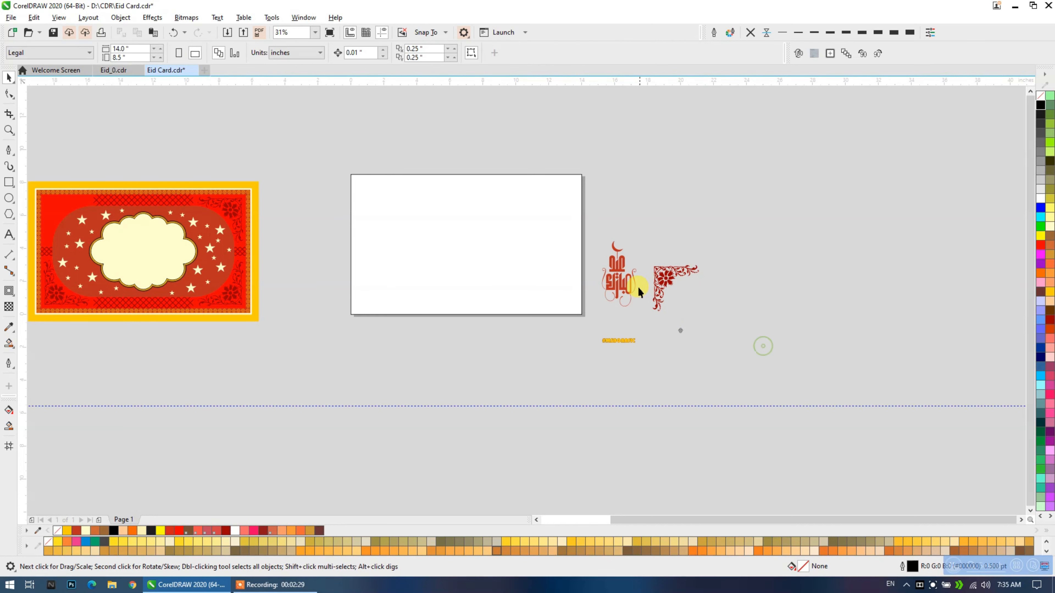
# View the Eid Mubarak lettering samples in Eid_0.cdr and return to Eid Card.cdr.
pyautogui.click(114, 70)
pyautogui.scroll(2, 798, 277)
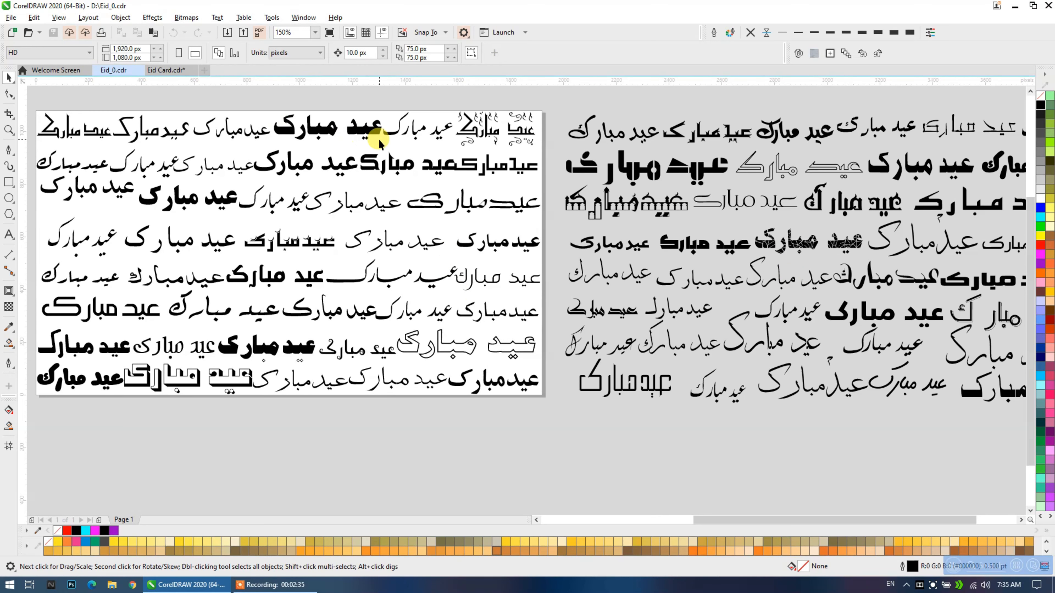
pyautogui.click(167, 69)
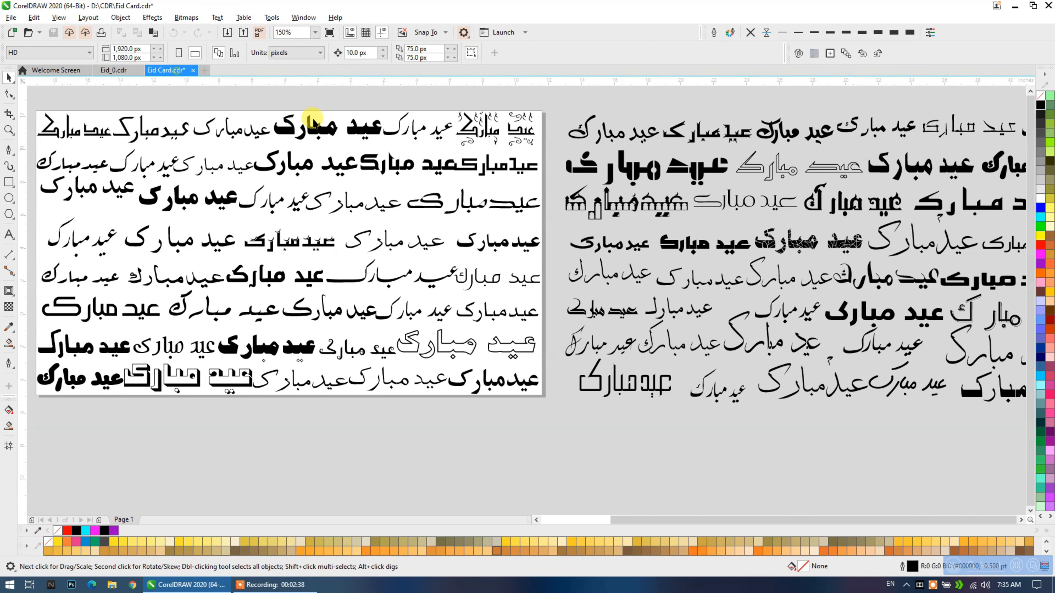
# Examine the extracted calligraphy, floral corner ornament and small black ornament motif beside the page up close.
pyautogui.scroll(4, 595, 279)
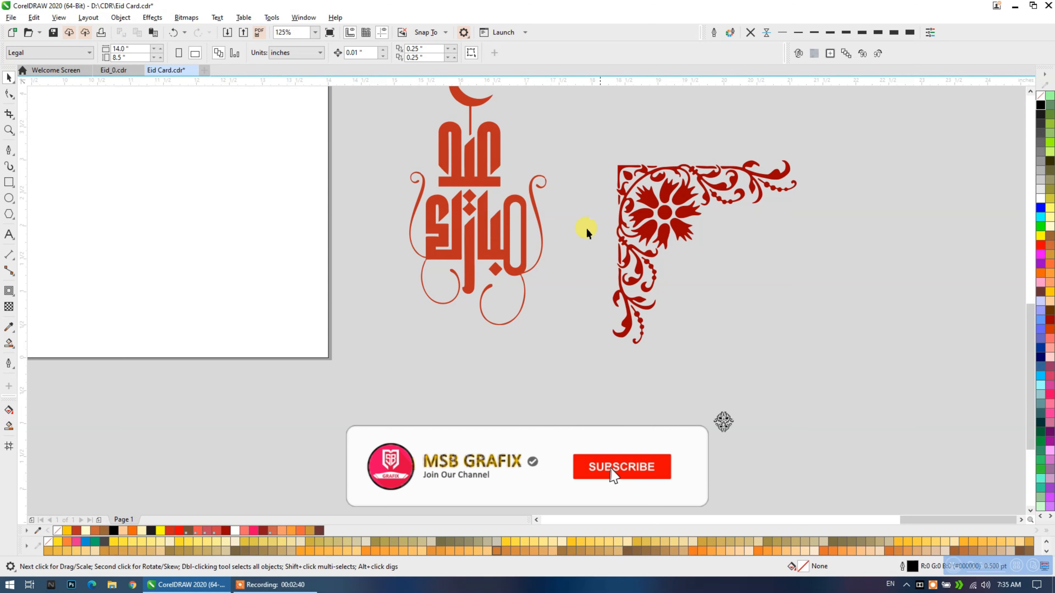
pyautogui.scroll(-3, 585, 238)
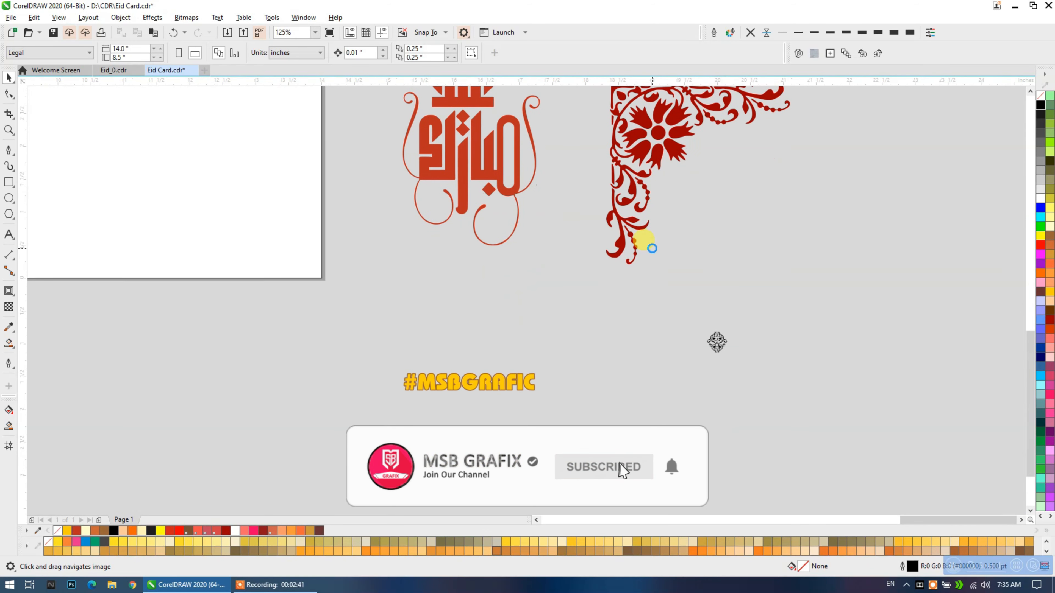
pyautogui.click(718, 346)
pyautogui.scroll(2, 712, 339)
pyautogui.scroll(-2, 706, 337)
pyautogui.scroll(2, 681, 330)
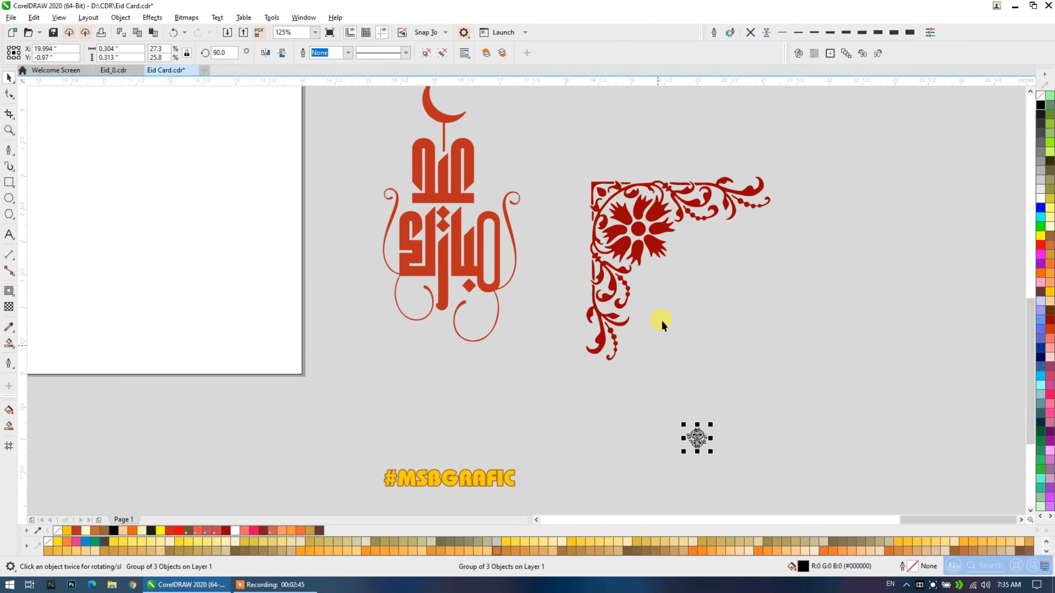
pyautogui.scroll(-3, 594, 332)
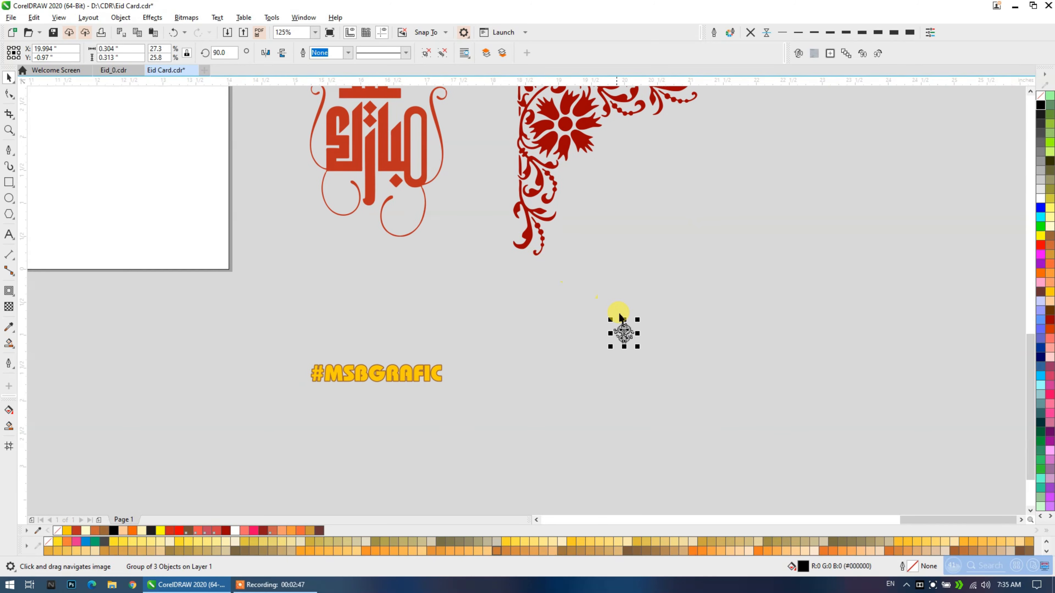
pyautogui.scroll(5, 660, 353)
pyautogui.scroll(2, 584, 332)
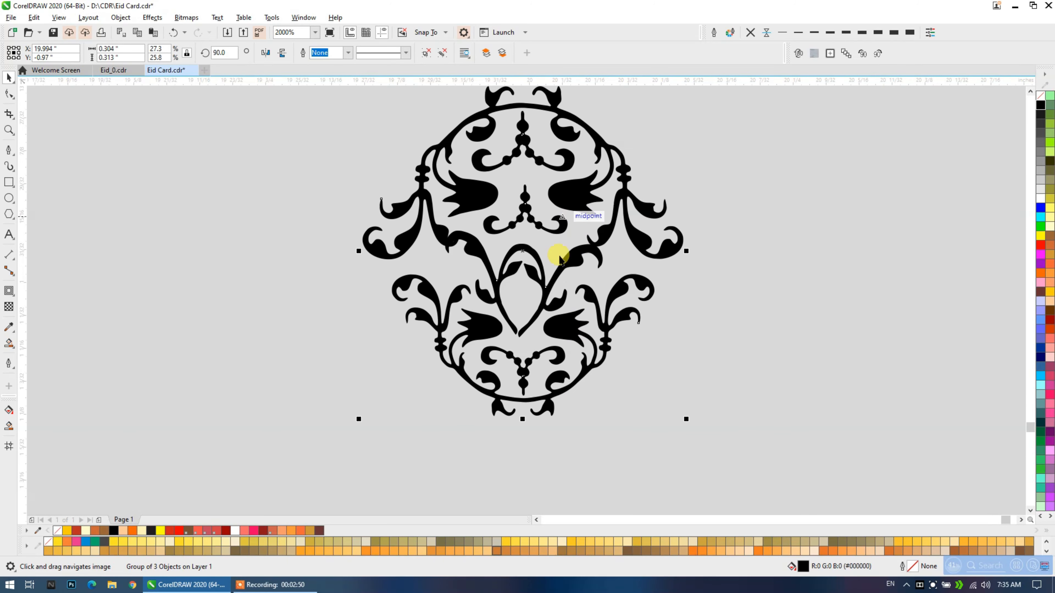
pyautogui.scroll(-10, 617, 370)
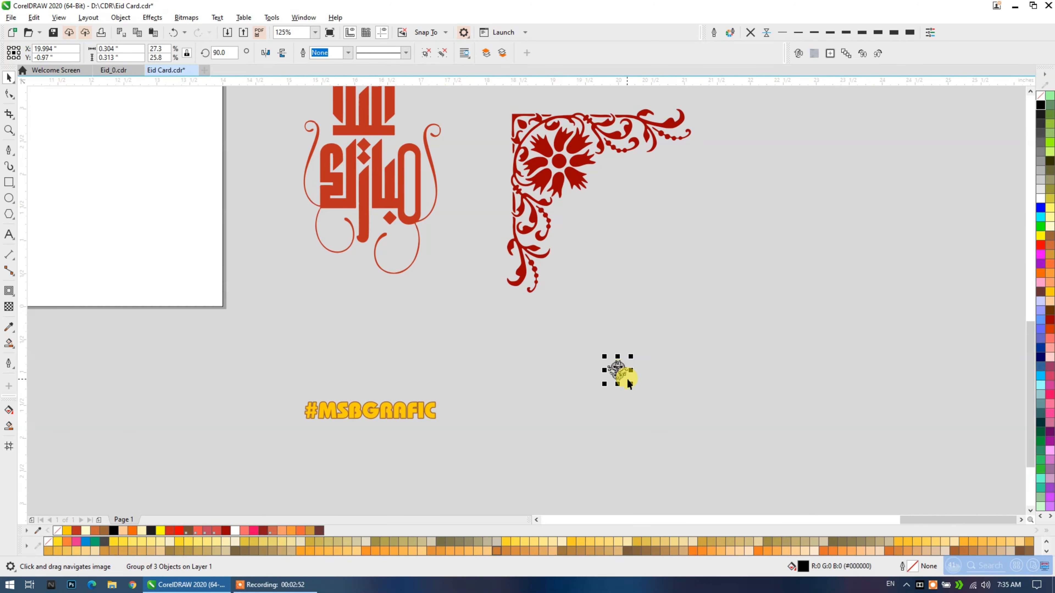
pyautogui.click(670, 344)
# Apply an inward contour of 9 steps with a 0.123" offset to the page-sized rectangle.
pyautogui.scroll(2, 671, 344)
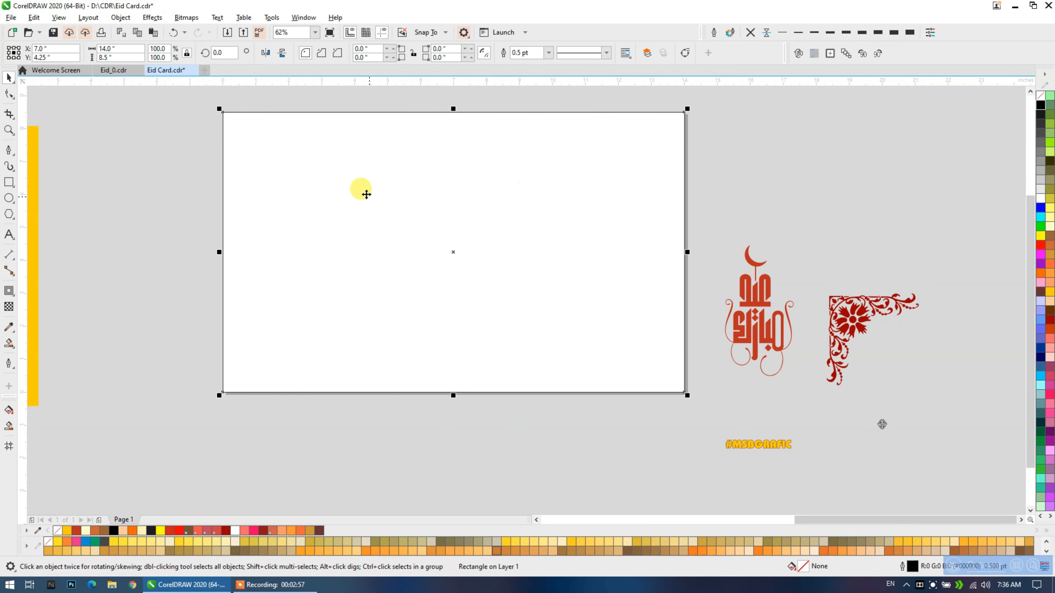
pyautogui.click(9, 291)
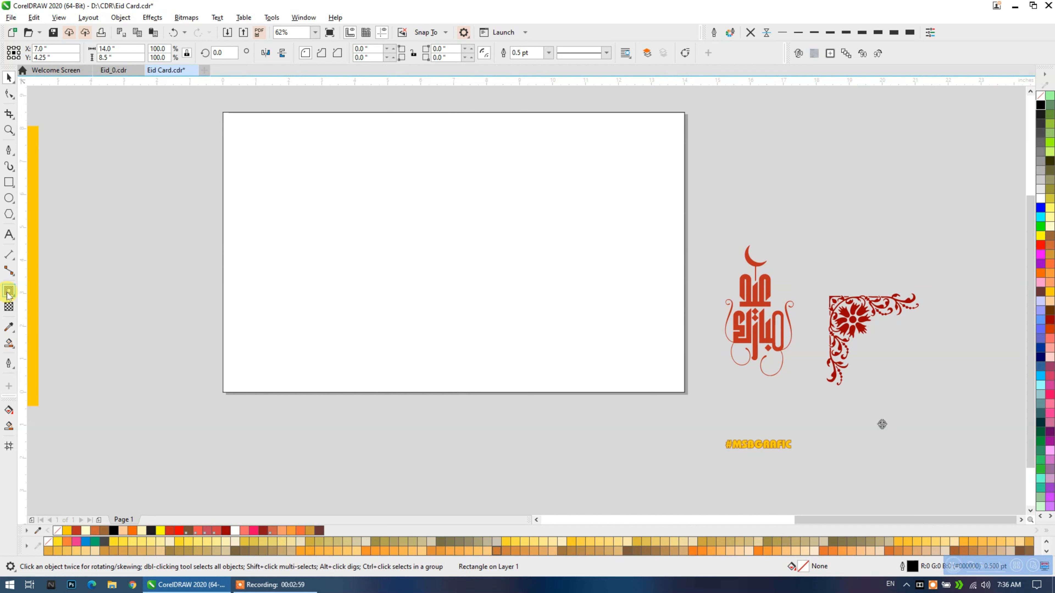
pyautogui.moveTo(245, 113); pyautogui.dragTo(250, 123)
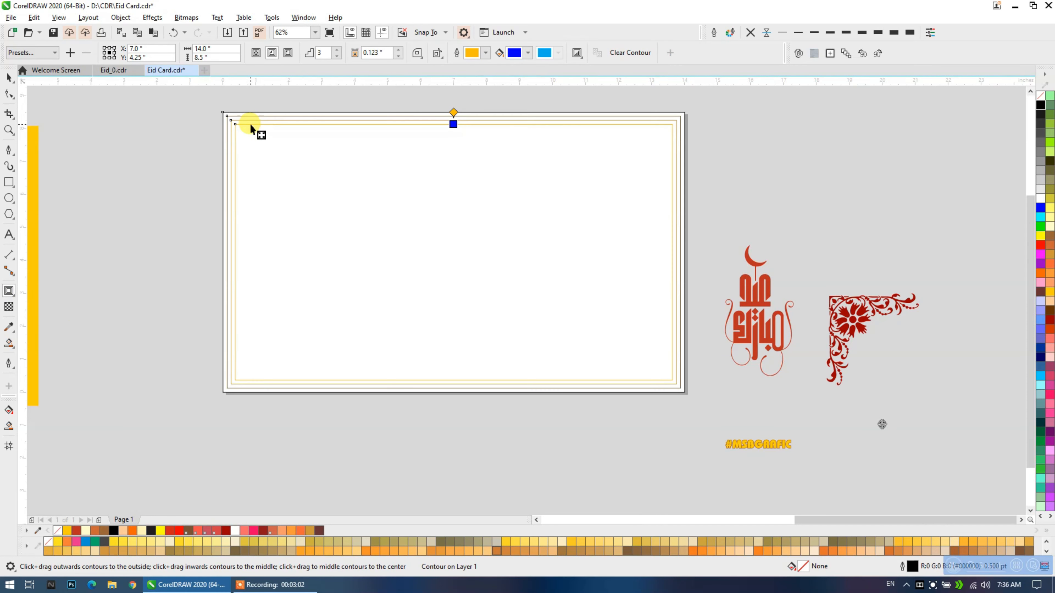
pyautogui.click(336, 50)
pyautogui.click(336, 49)
pyautogui.click(336, 49)
pyautogui.click(336, 49)
pyautogui.click(336, 49)
pyautogui.click(336, 49)
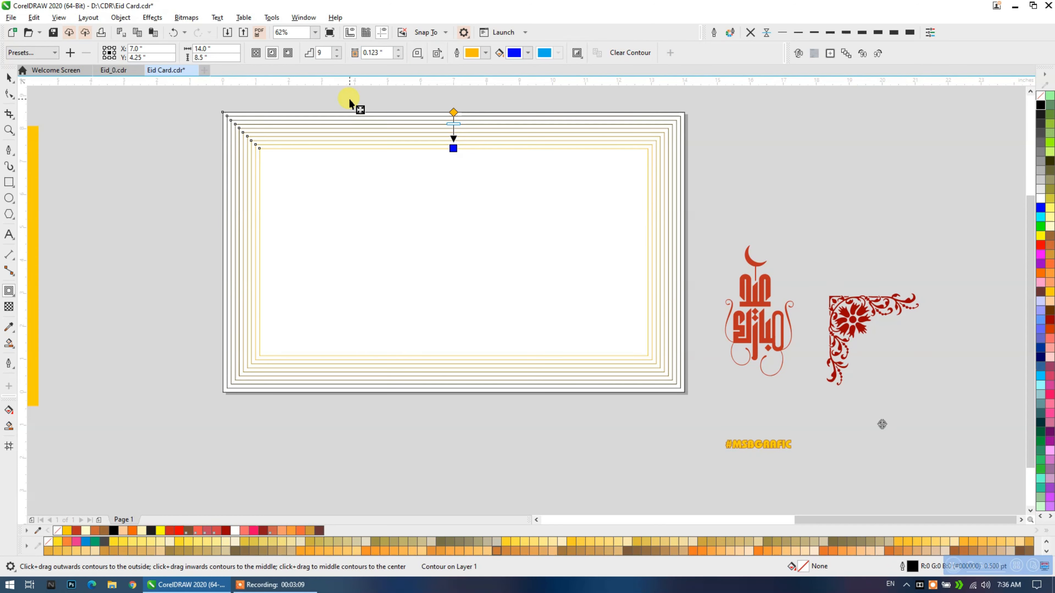
# Break the contour apart from the page-sized rectangle and ungroup its nested rectangles.
pyautogui.hotkey('ctrl', 'k')
pyautogui.click(7, 78)
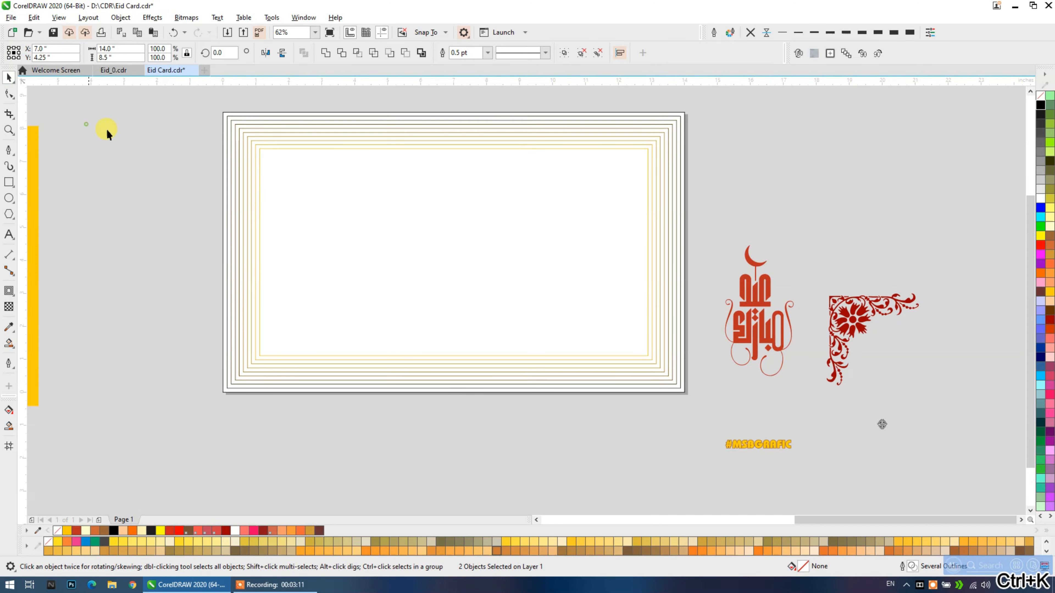
pyautogui.click(257, 137)
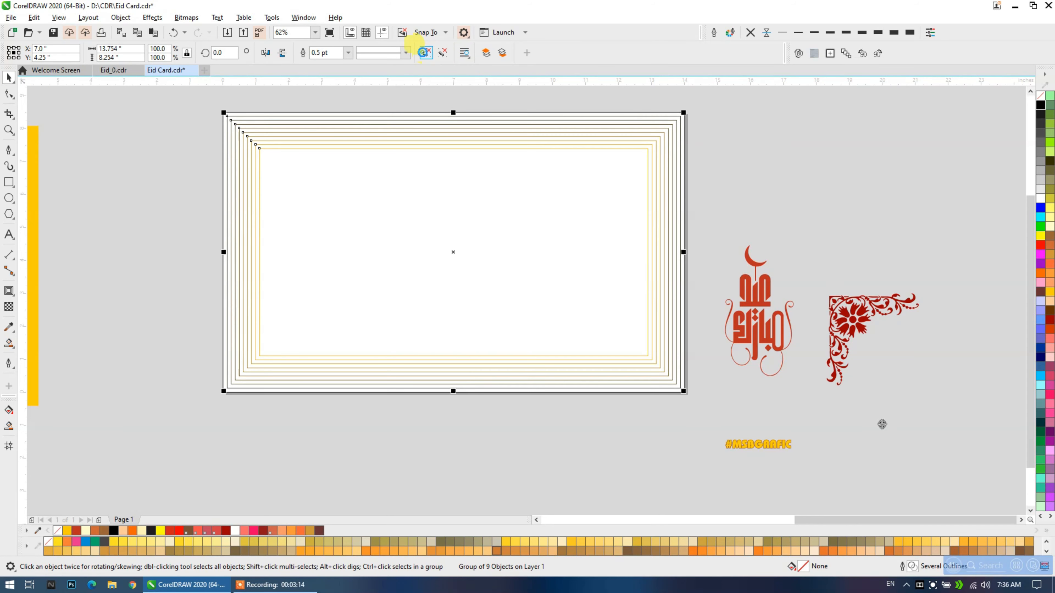
pyautogui.click(348, 358)
pyautogui.click(270, 584)
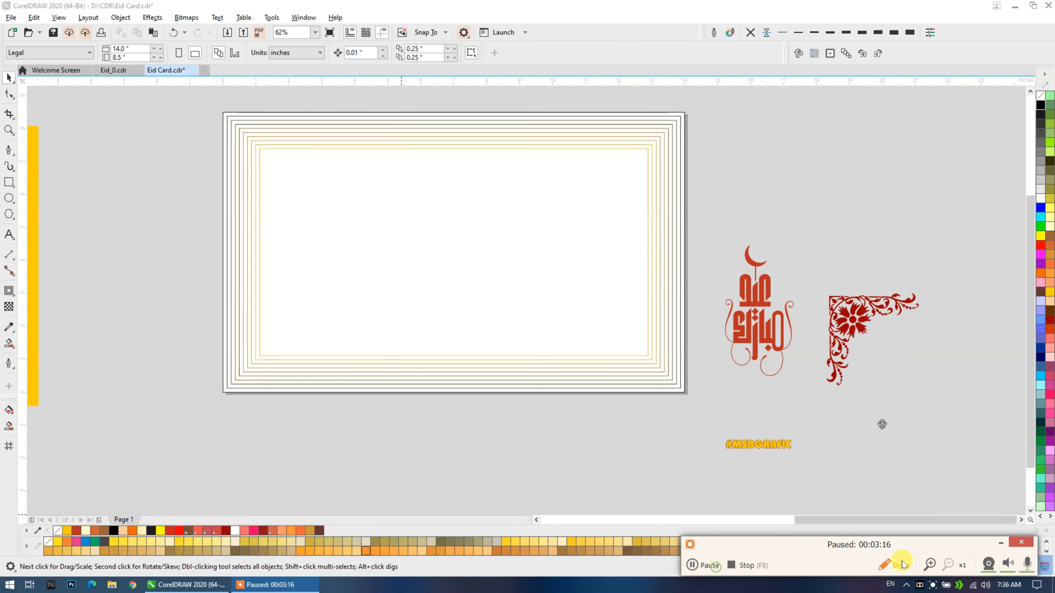
pyautogui.press('F7')
# Delete the first and third contour rectangles, counted inward from the page edge.
pyautogui.scroll(3, 662, 238)
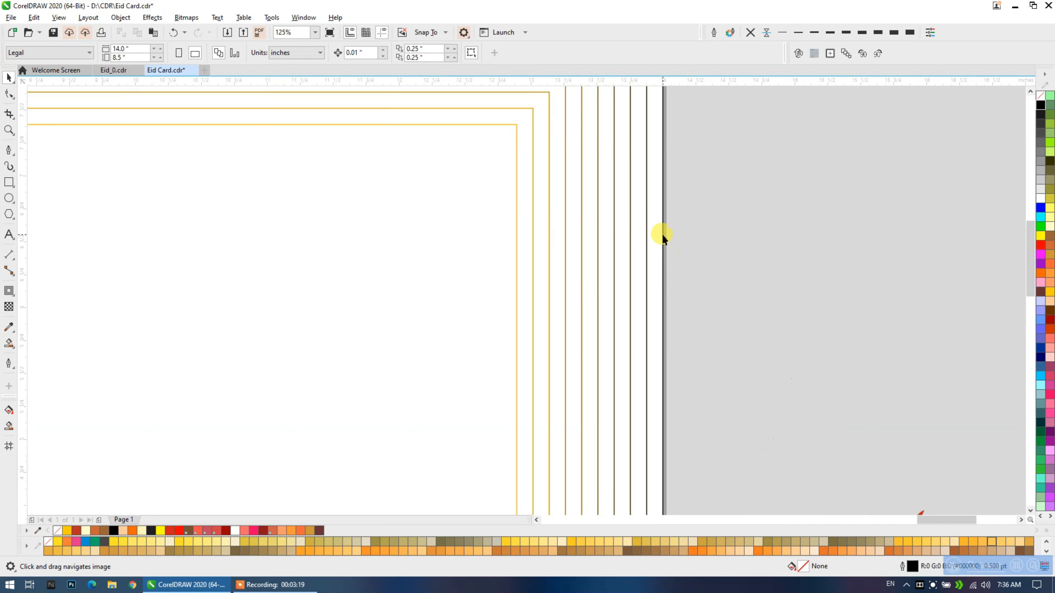
pyautogui.click(646, 223)
pyautogui.press('Delete')
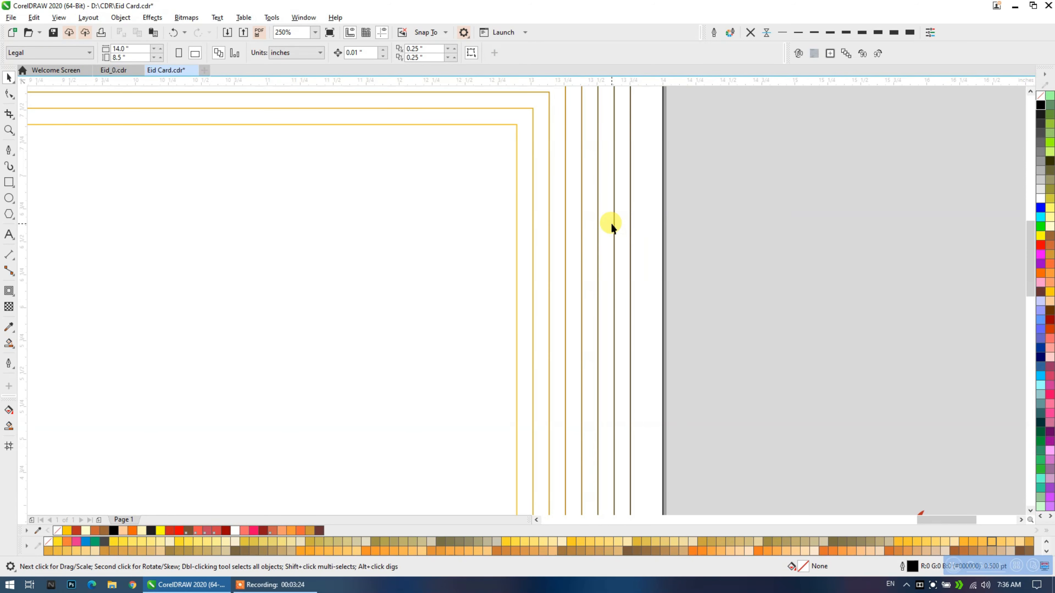
pyautogui.click(613, 224)
pyautogui.press('Delete')
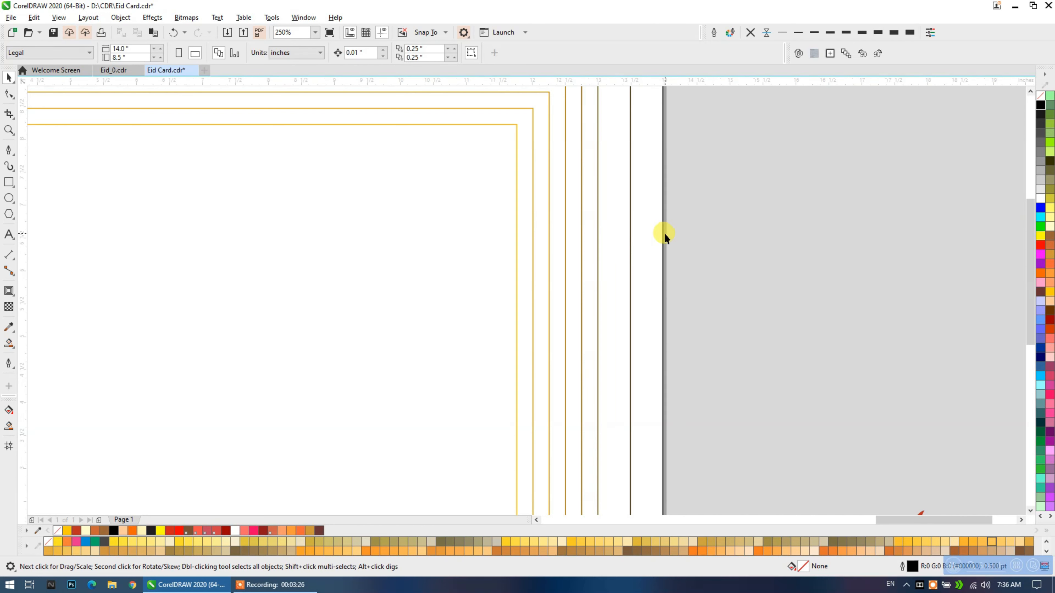
# Fill the page-sized rectangle with light tan PANTONE H 30-14 U.
pyautogui.scroll(-3, 663, 232)
pyautogui.click(663, 232)
pyautogui.click(754, 542)
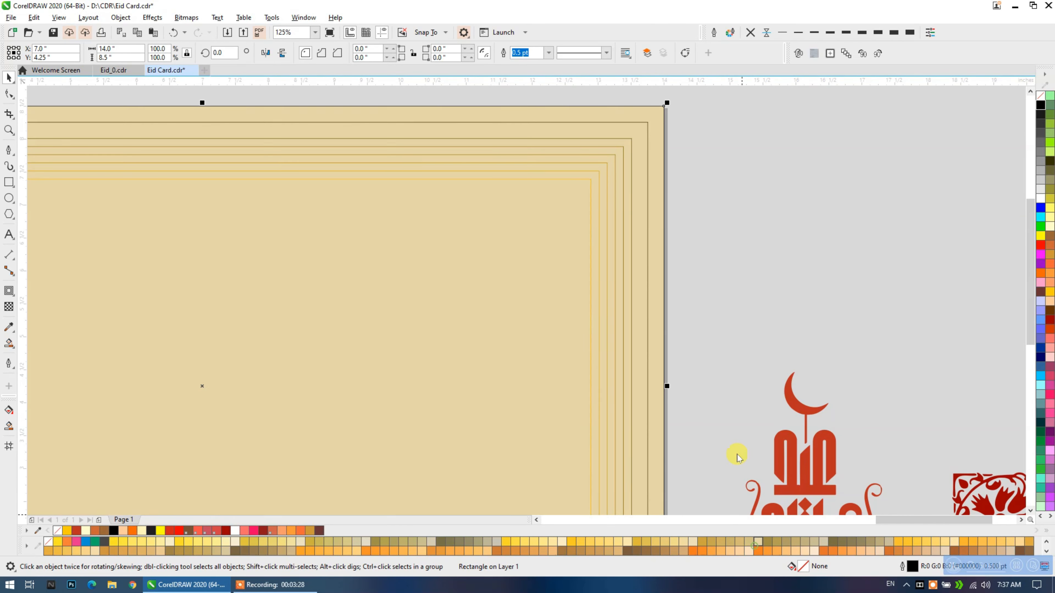
pyautogui.click(690, 179)
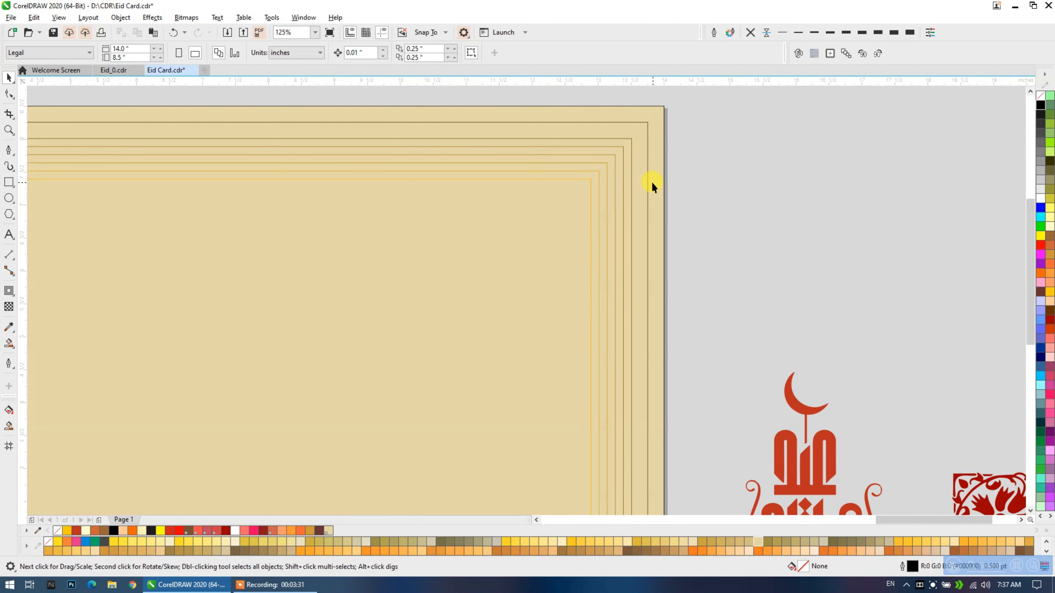
# Delete the outermost remaining contour rectangle to widen the border along the page edge.
pyautogui.click(647, 179)
pyautogui.press('Delete')
pyautogui.scroll(-2, 693, 159)
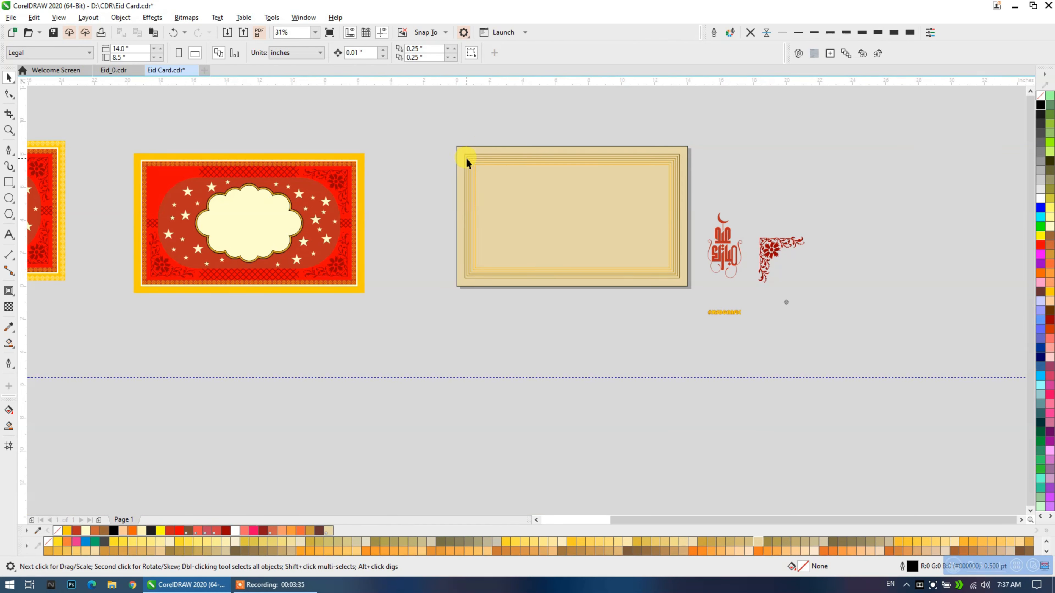
# Fill the outermost remaining contour rectangle with tan PANTONE H 65-14 U and the next one inward with light yellow.
pyautogui.scroll(3, 467, 160)
pyautogui.click(456, 160)
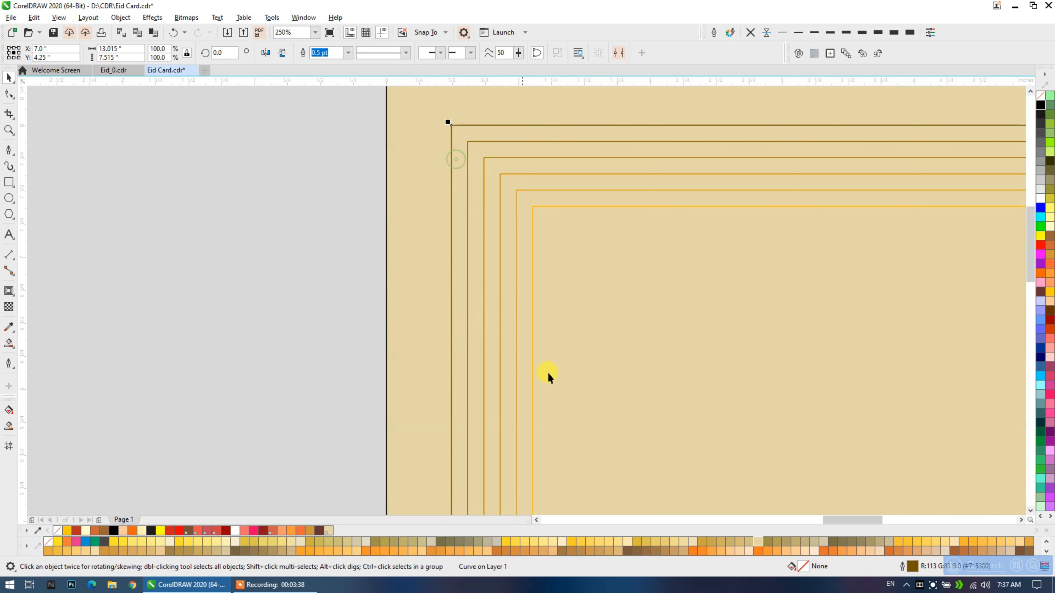
pyautogui.click(683, 552)
pyautogui.click(325, 248)
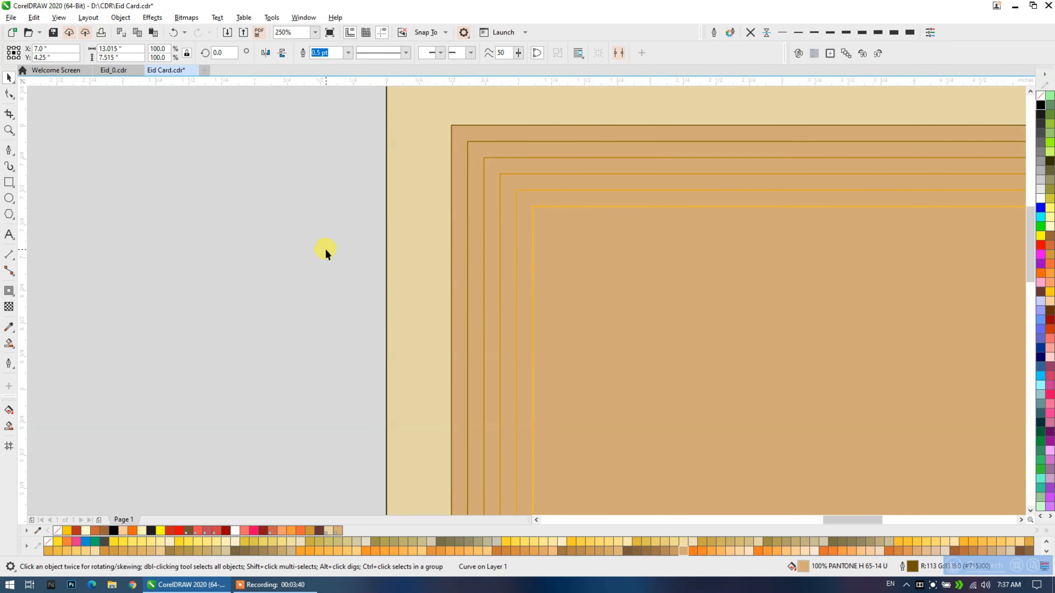
pyautogui.click(473, 206)
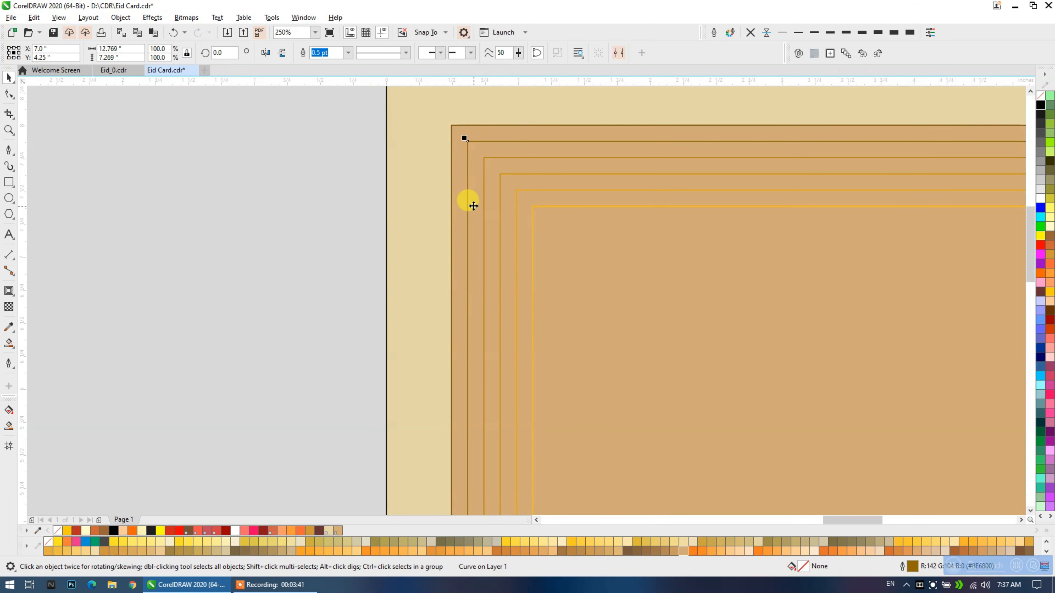
pyautogui.click(602, 543)
# Fill the third contour rectangle with orange PANTONE H 55-11 U, the fourth tan, the fifth grey-green and the innermost light brown.
pyautogui.click(502, 255)
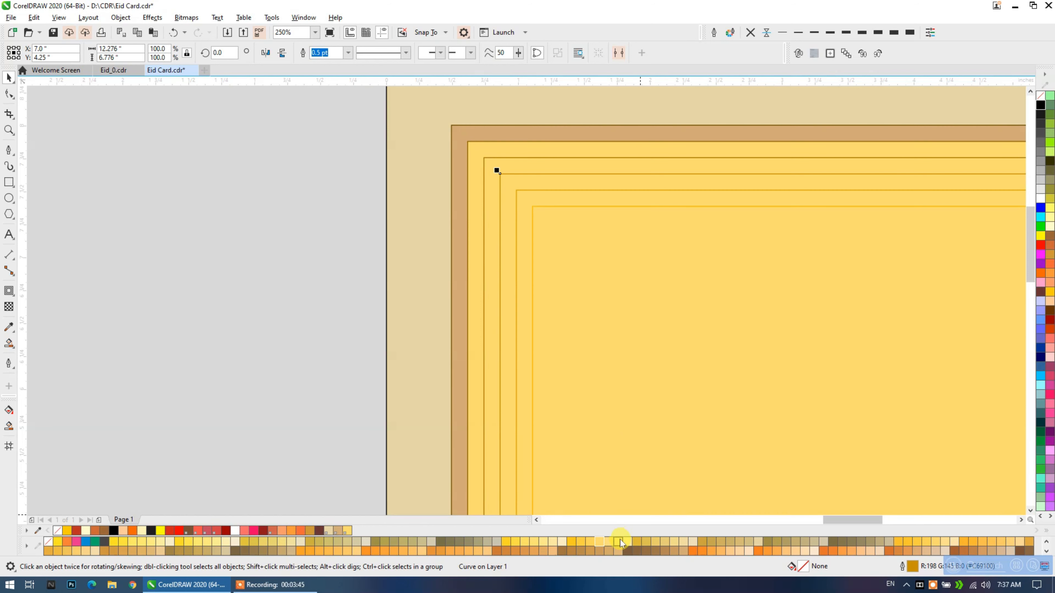
pyautogui.click(608, 549)
pyautogui.click(546, 373)
pyautogui.click(619, 549)
pyautogui.click(524, 330)
pyautogui.click(488, 547)
pyautogui.click(511, 343)
pyautogui.click(493, 429)
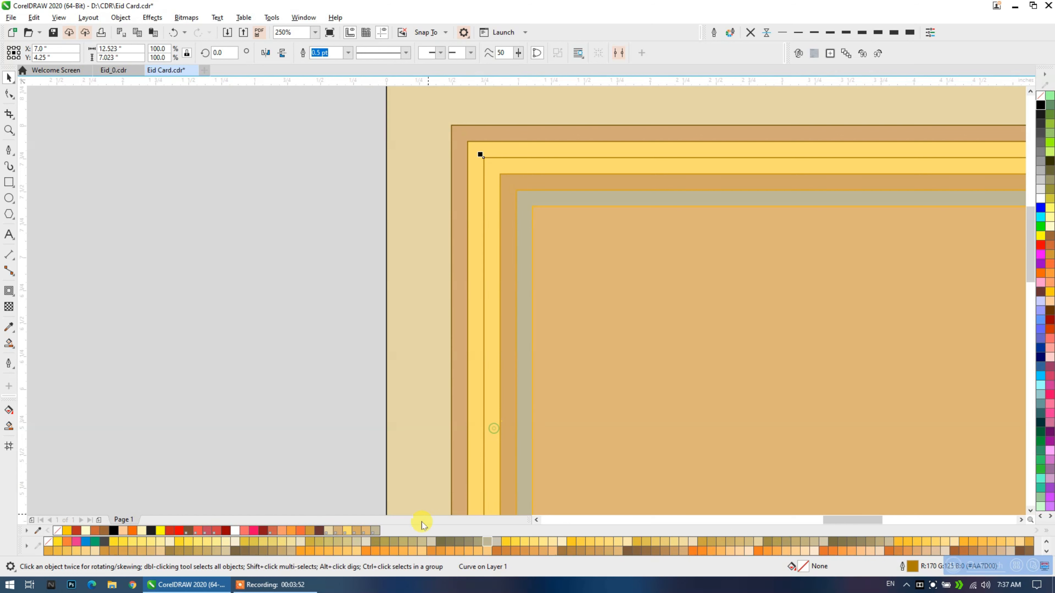
pyautogui.click(397, 553)
pyautogui.scroll(-3, 426, 223)
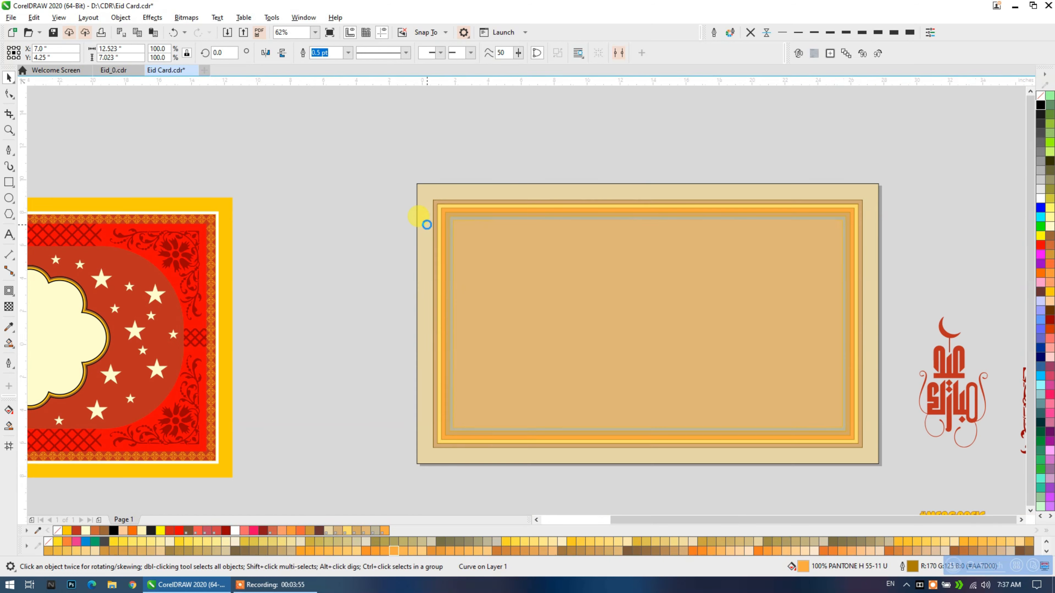
# Fill the page-sized rectangle with yellow R255 G204 B0, matching the original card's outer border.
pyautogui.scroll(-2, 427, 225)
pyautogui.click(395, 284)
pyautogui.scroll(4, 478, 212)
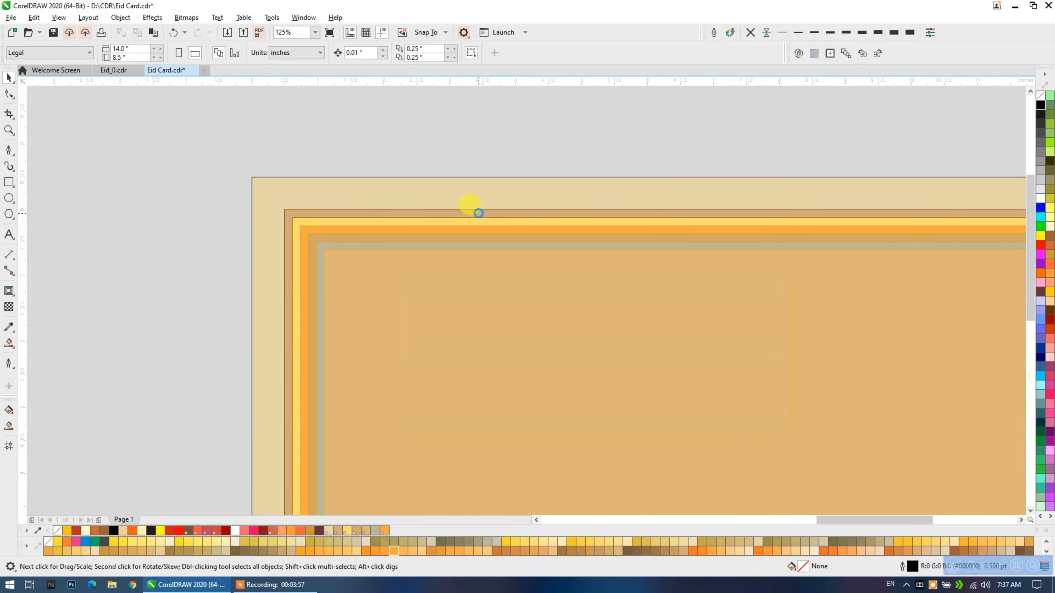
pyautogui.scroll(-2, 478, 213)
pyautogui.moveTo(160, 236); pyautogui.dragTo(249, 240)
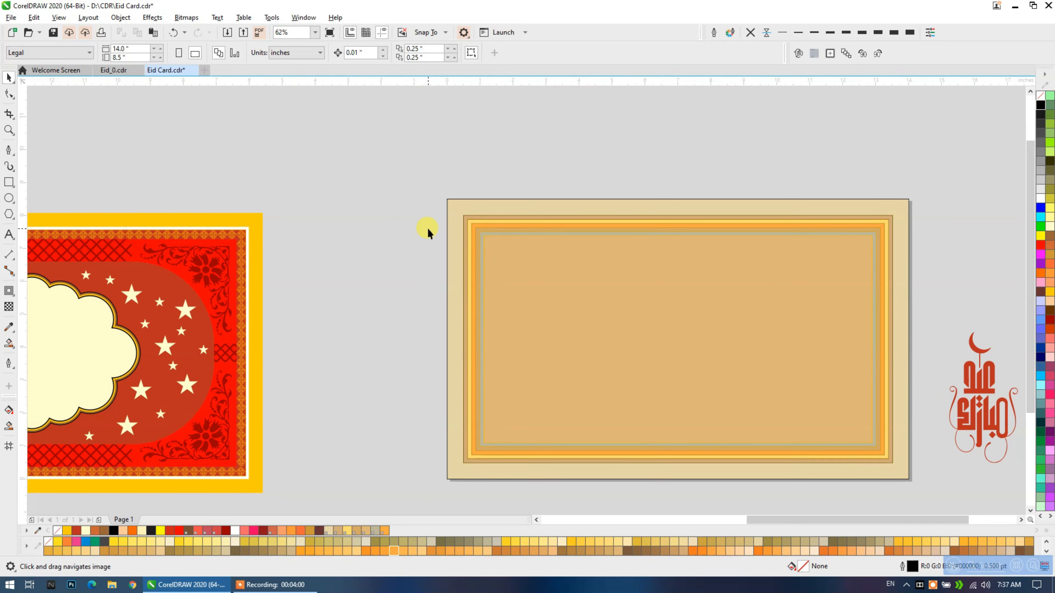
pyautogui.scroll(3, 478, 227)
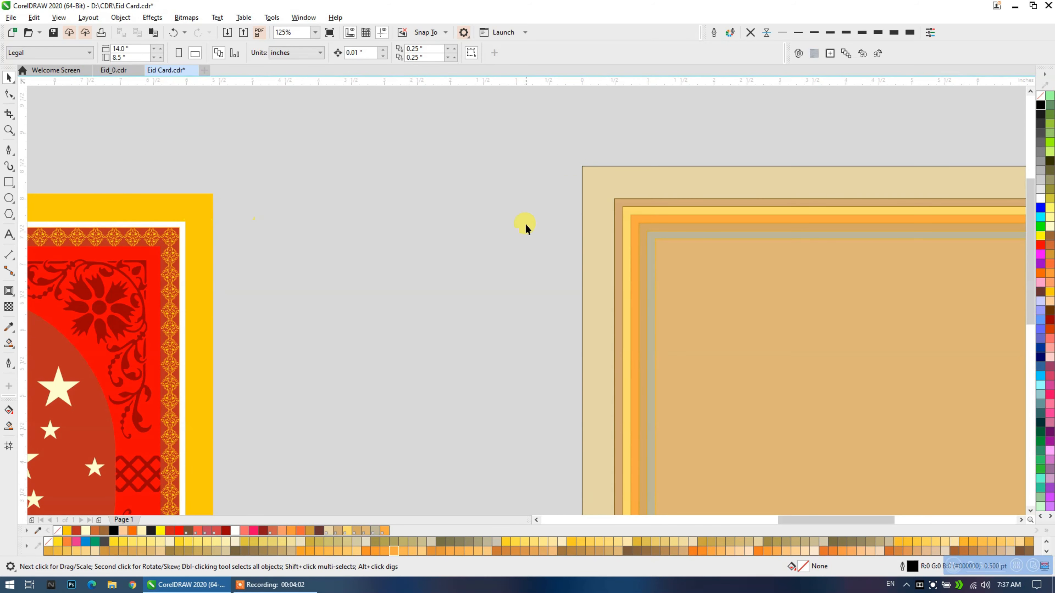
pyautogui.click(626, 208)
pyautogui.click(195, 210)
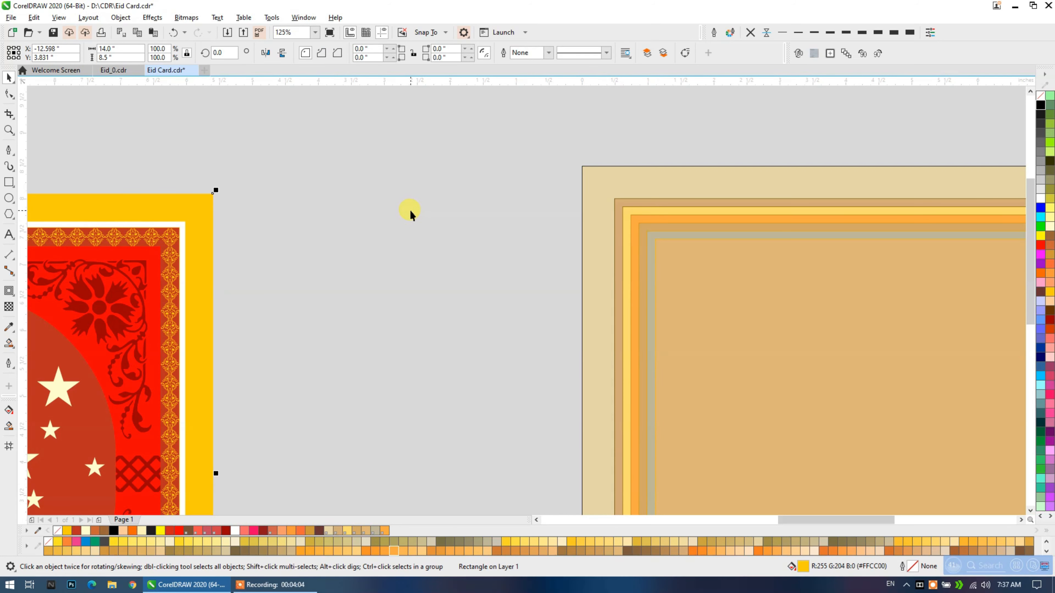
pyautogui.click(593, 201)
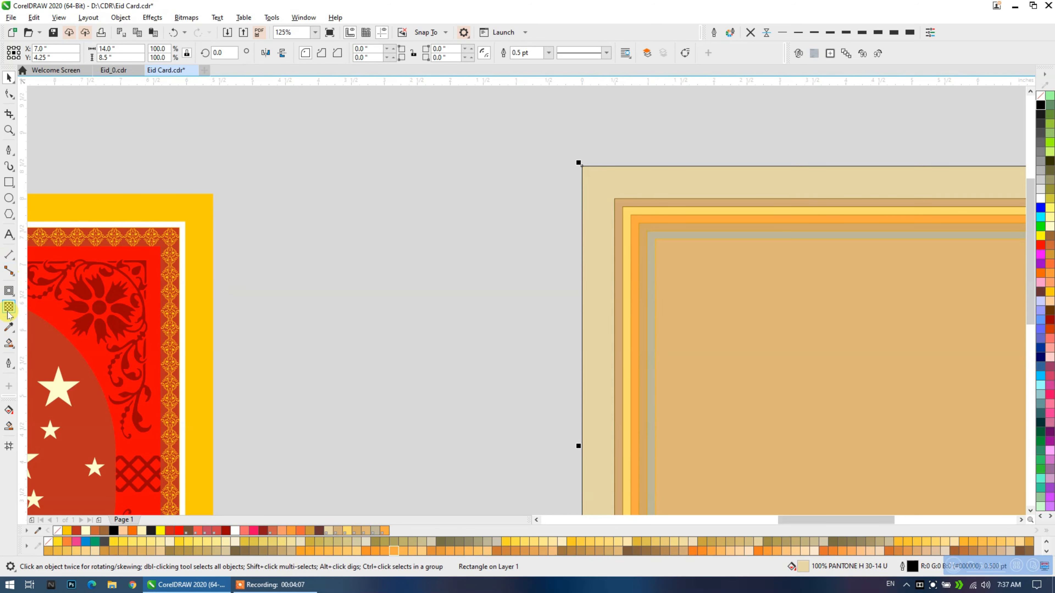
pyautogui.click(1050, 294)
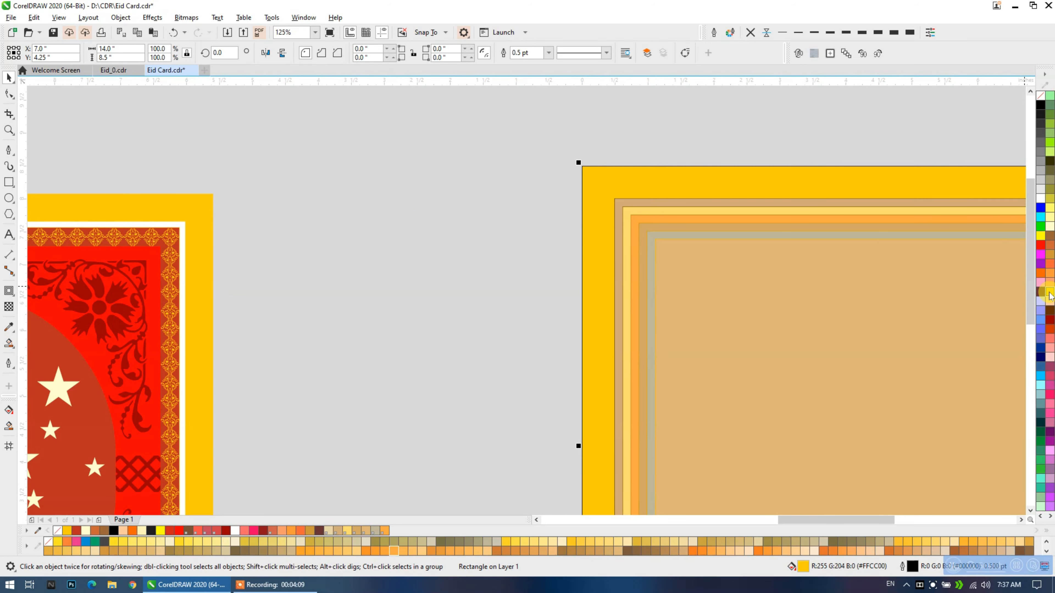
# Fill the outermost contour rectangle with white and the next one inward with dark brown.
pyautogui.click(619, 209)
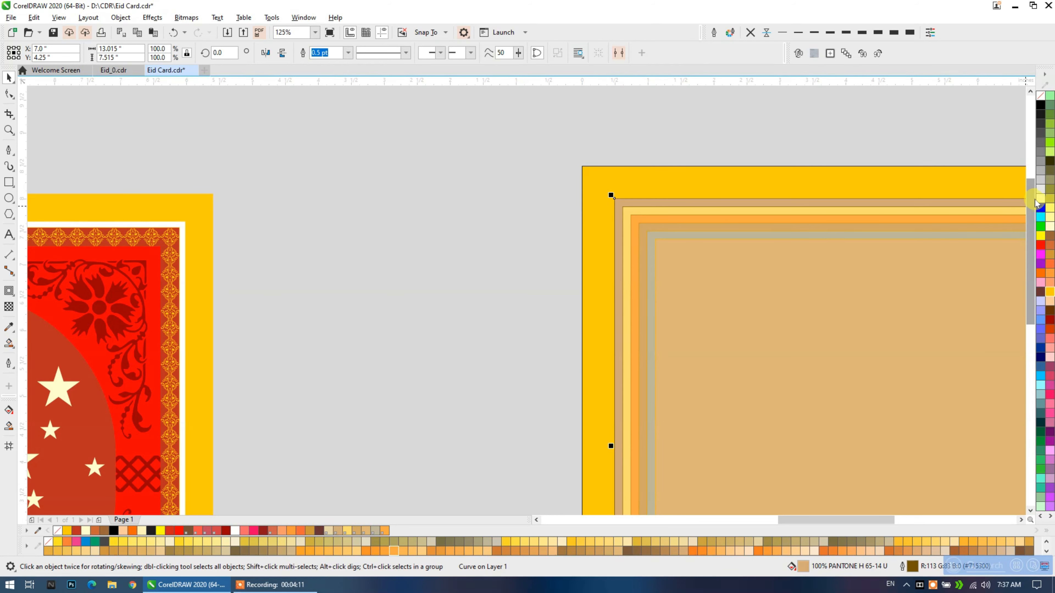
pyautogui.click(1041, 198)
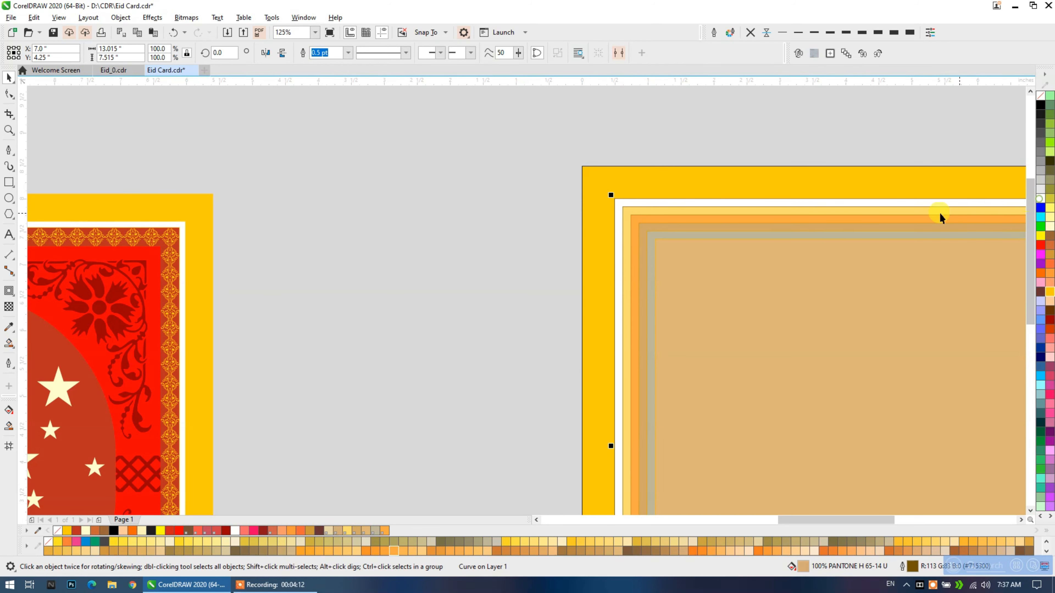
pyautogui.click(625, 226)
pyautogui.click(1041, 293)
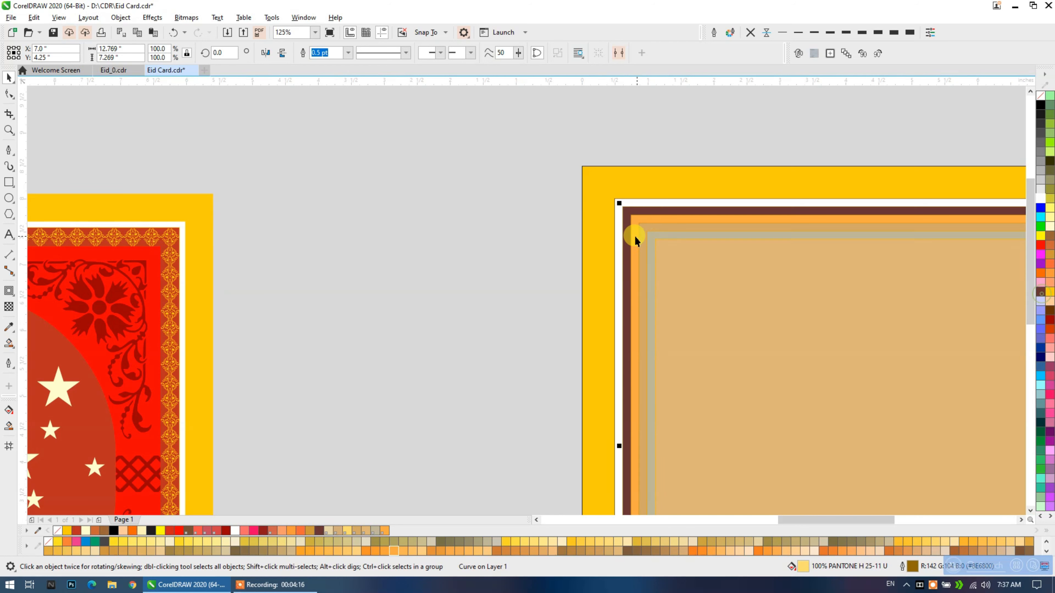
# Delete the orange and tan contour rectangles inside the brown one, and fill the grey-green rectangle with red.
pyautogui.click(633, 228)
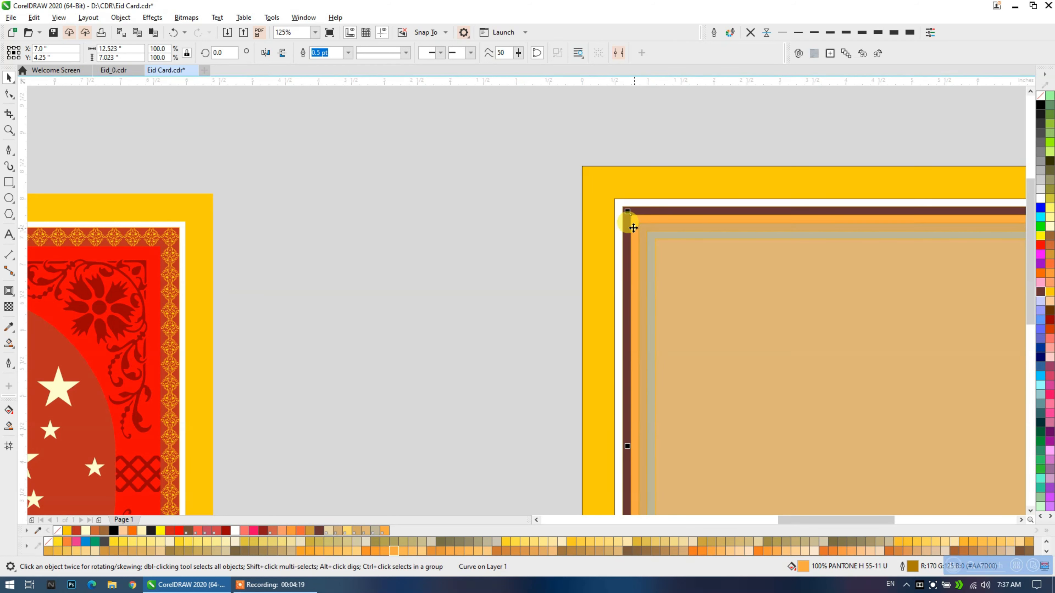
pyautogui.press('Delete')
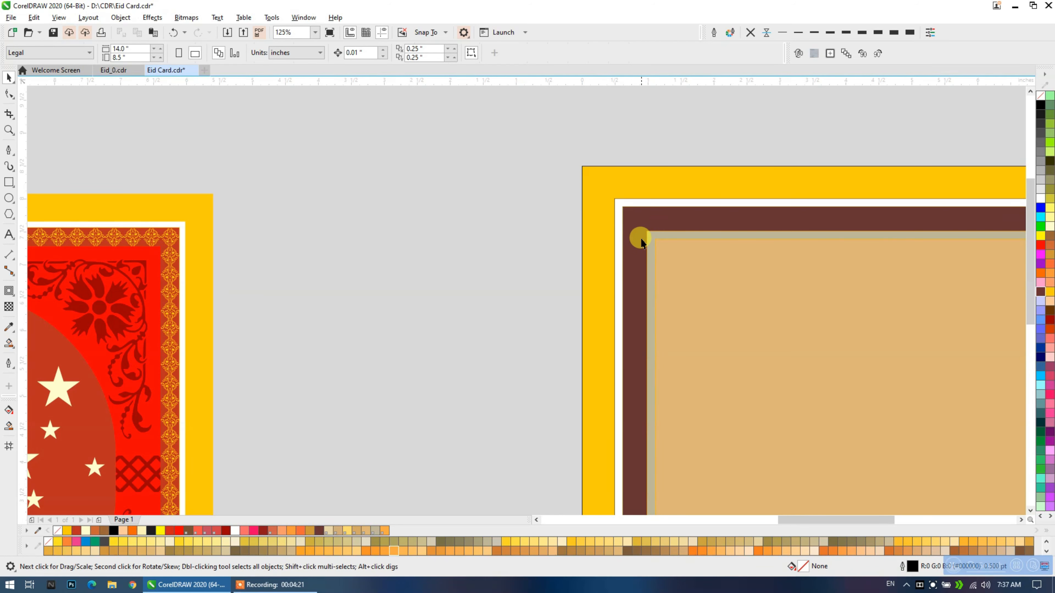
pyautogui.moveTo(626, 259); pyautogui.dragTo(537, 229)
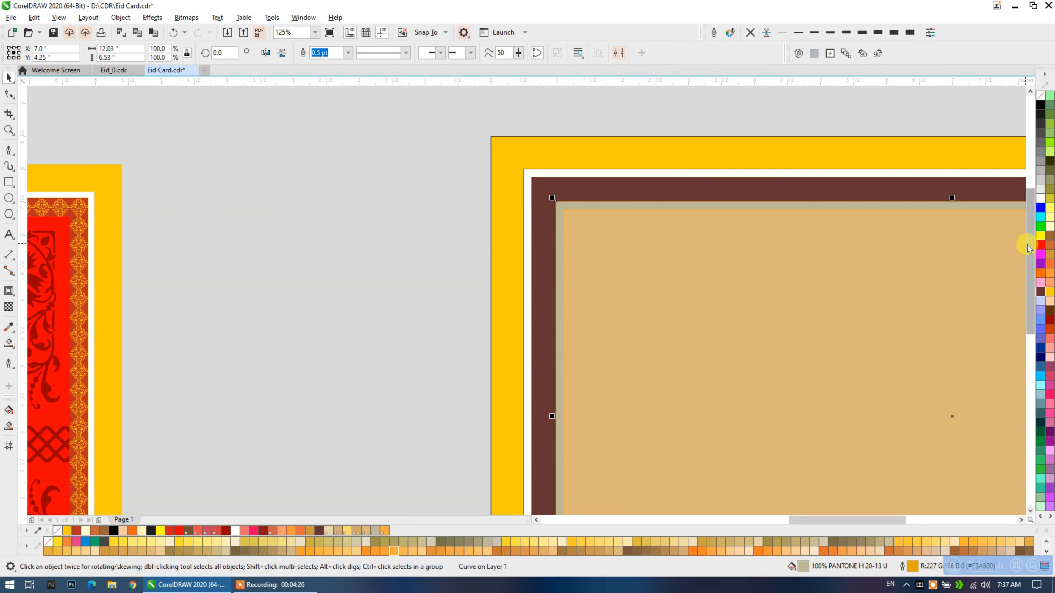
pyautogui.rightClick(1040, 245)
# Remove the outlines from all the card's rectangles and delete the innermost light brown rectangle.
pyautogui.scroll(-2, 423, 172)
pyautogui.moveTo(409, 137); pyautogui.dragTo(909, 447)
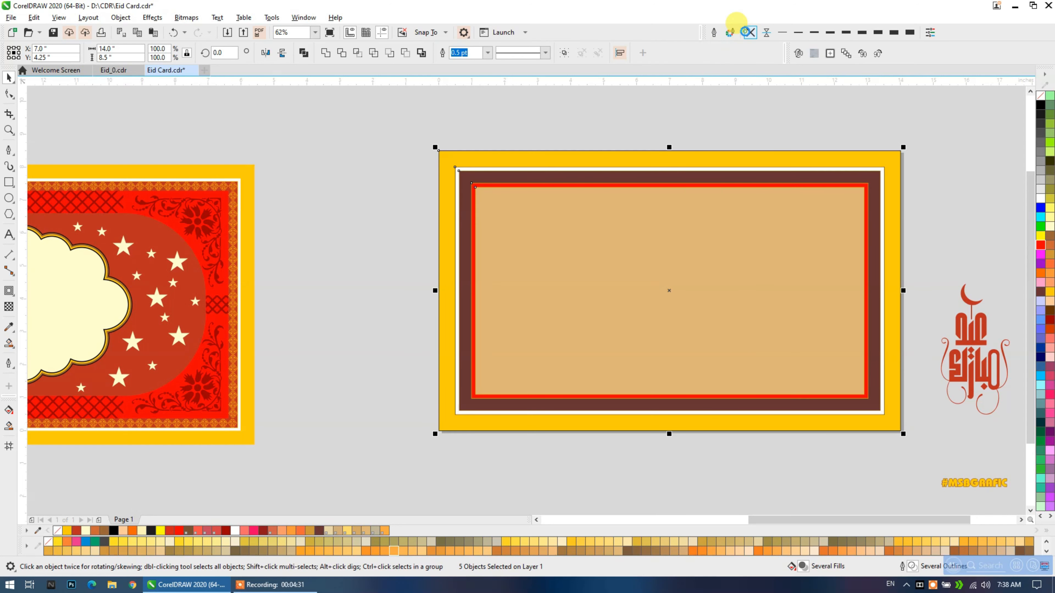
pyautogui.click(468, 132)
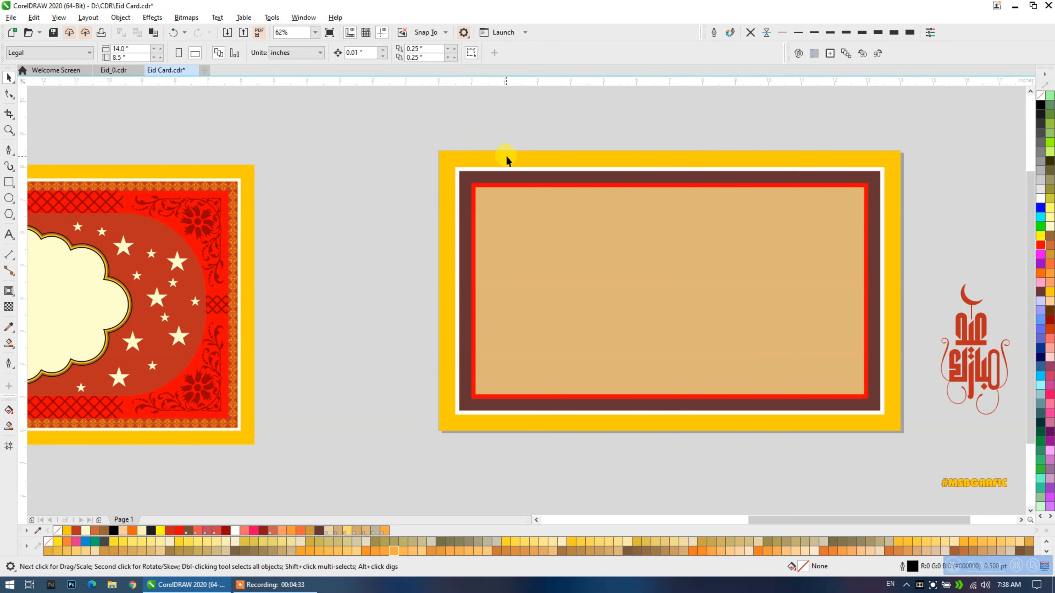
pyautogui.click(540, 219)
pyautogui.press('Delete')
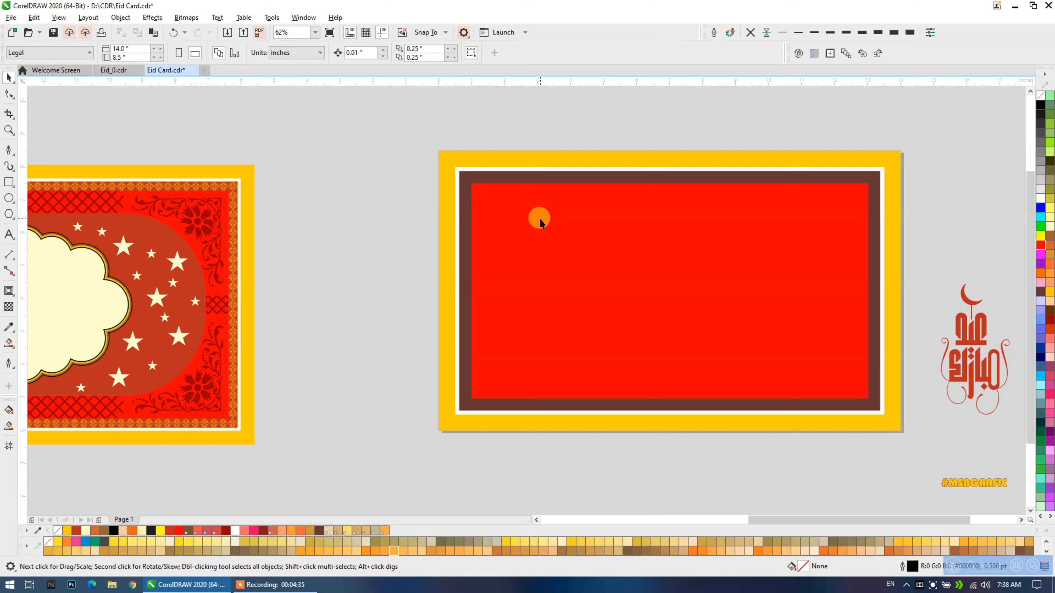
# Draw a centred rectangle about 9.33 × 4.52 in inside the red area and round its corners fully, to about 2.26 in.
pyautogui.click(9, 183)
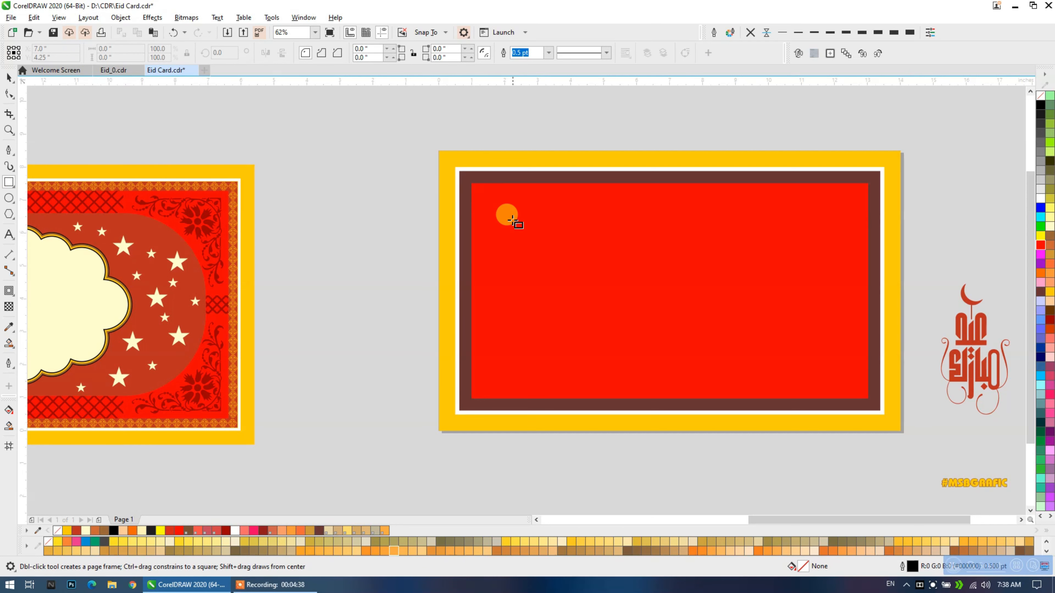
pyautogui.moveTo(513, 224); pyautogui.dragTo(821, 372)
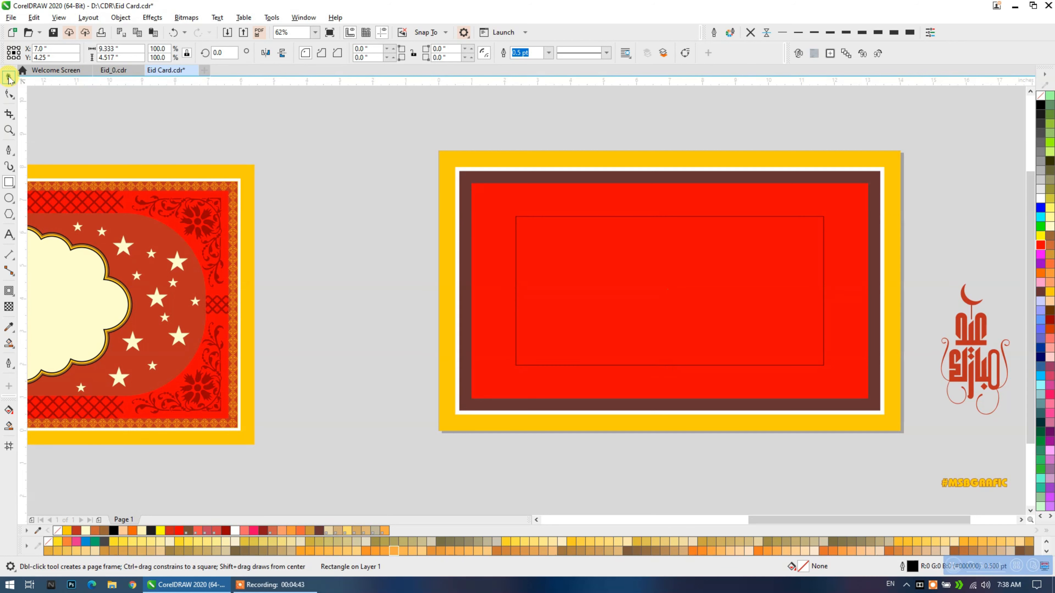
pyautogui.click(9, 78)
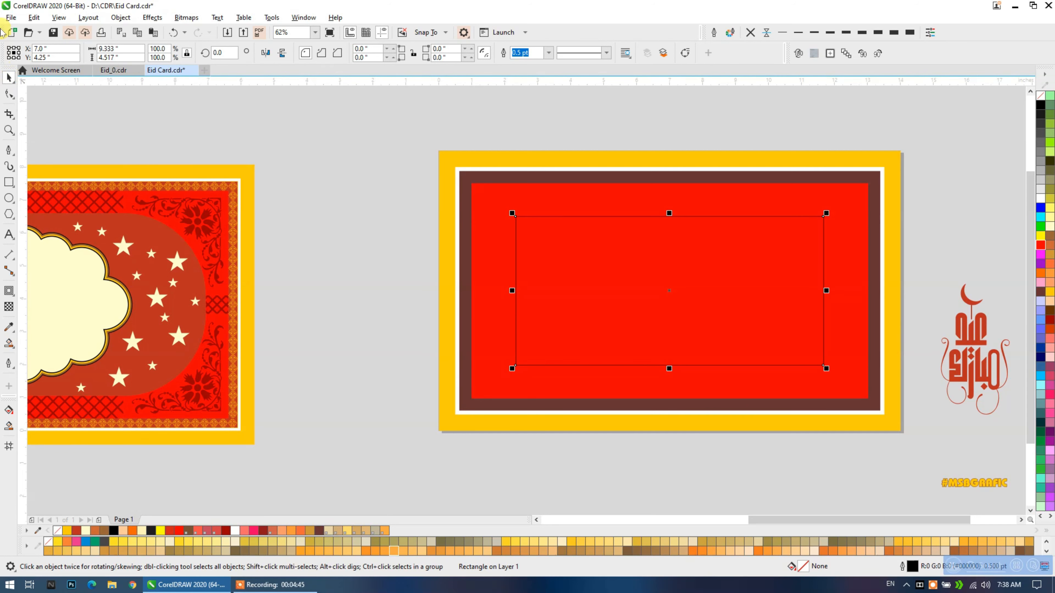
pyautogui.click(9, 94)
pyautogui.moveTo(515, 216); pyautogui.dragTo(590, 223)
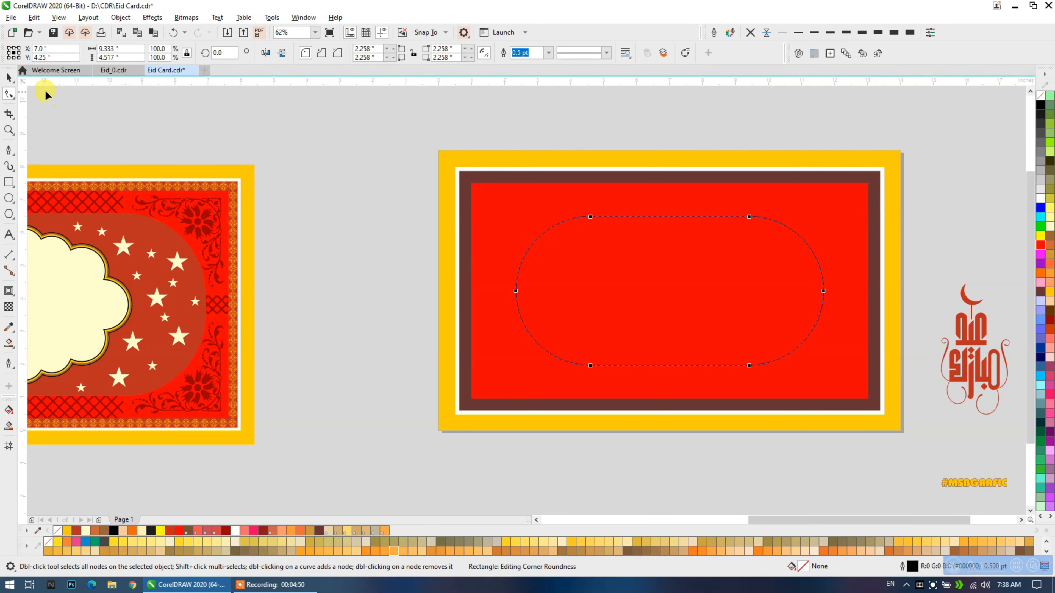
pyautogui.click(9, 77)
# Enlarge the rounded rectangle from its centre to about 9.95 in wide and 5.0 in high.
pyautogui.scroll(-1, 404, 158)
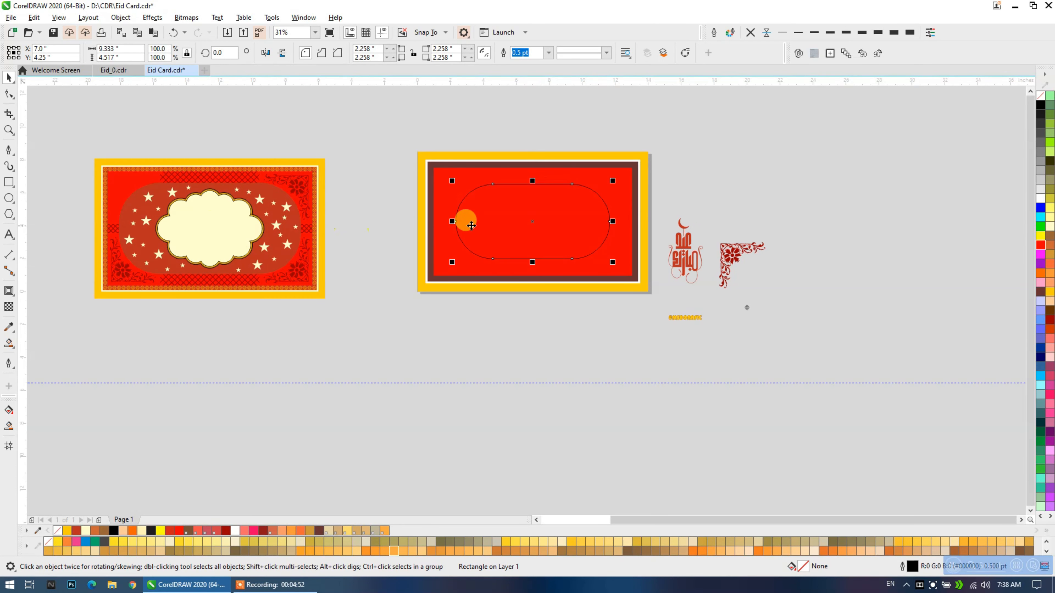
pyautogui.click(538, 214)
pyautogui.scroll(1, 537, 214)
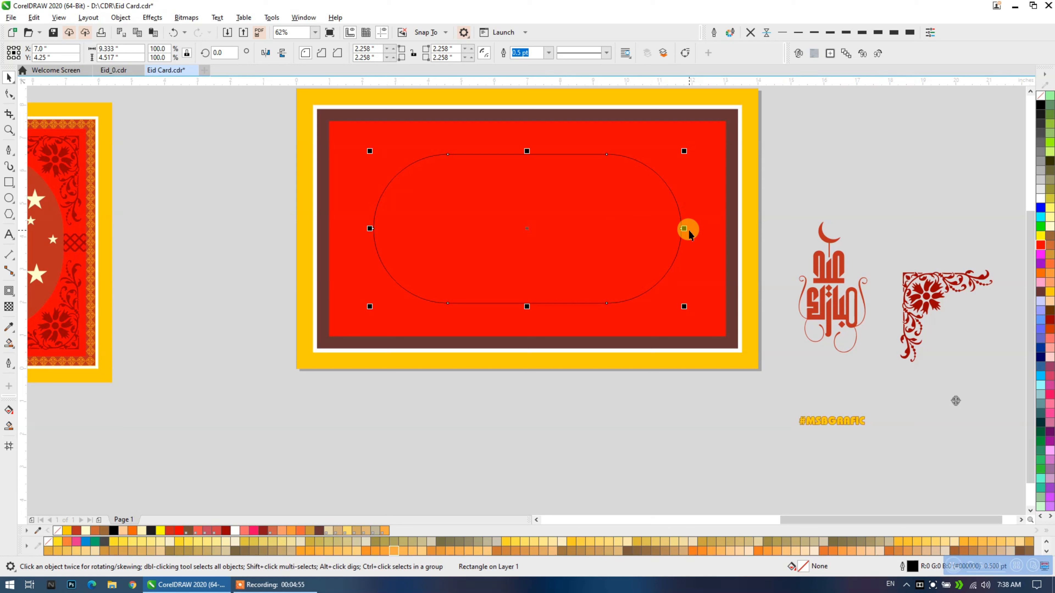
pyautogui.moveTo(684, 228); pyautogui.dragTo(694, 228)
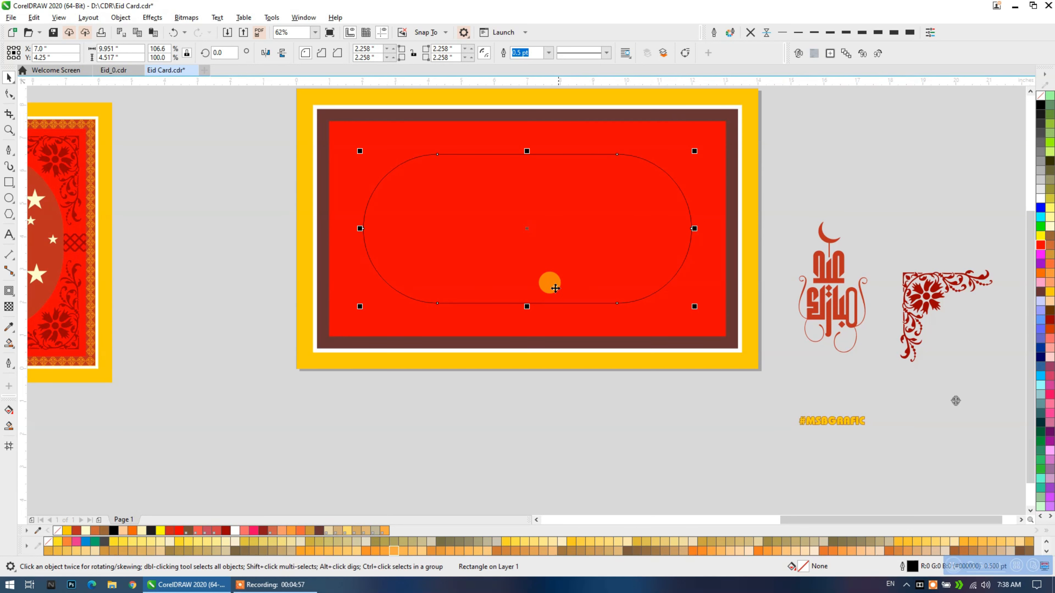
pyautogui.moveTo(527, 306); pyautogui.dragTo(524, 314)
pyautogui.click(558, 476)
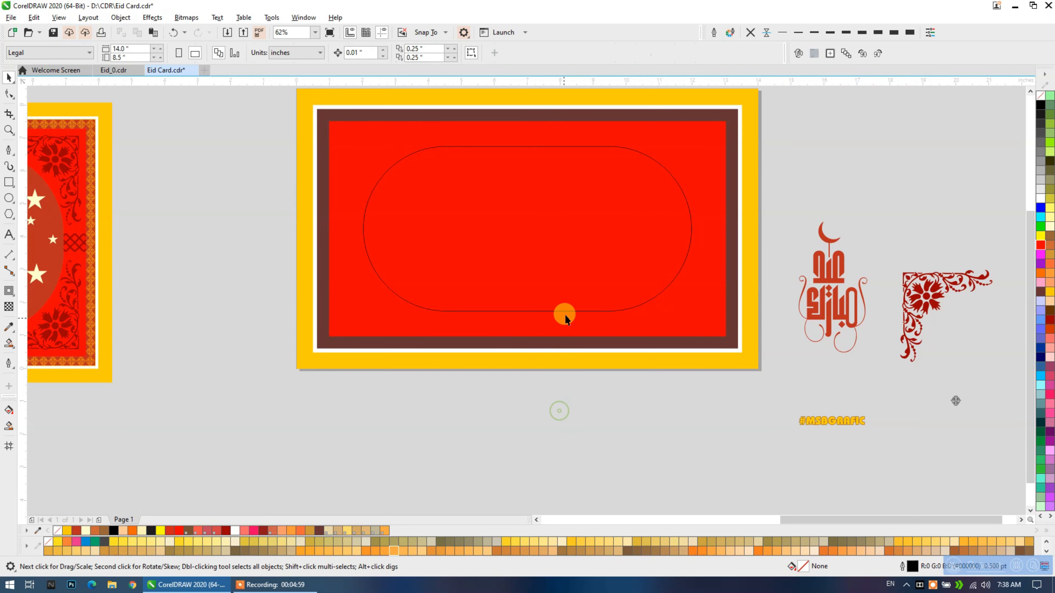
# Fill the rounded rectangle with dark red R153 G0 B0.
pyautogui.click(753, 243)
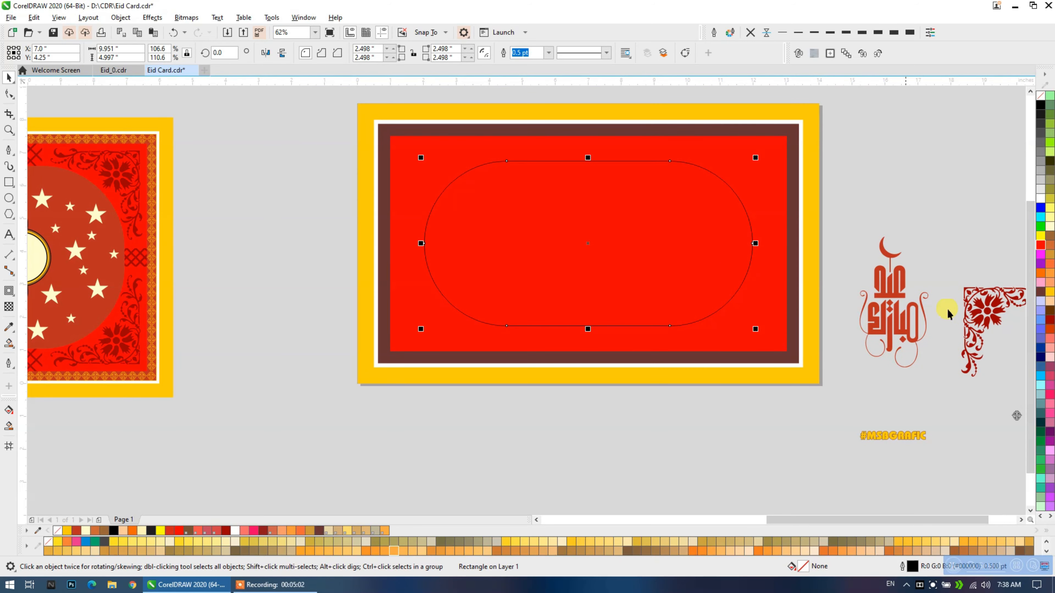
pyautogui.click(1051, 318)
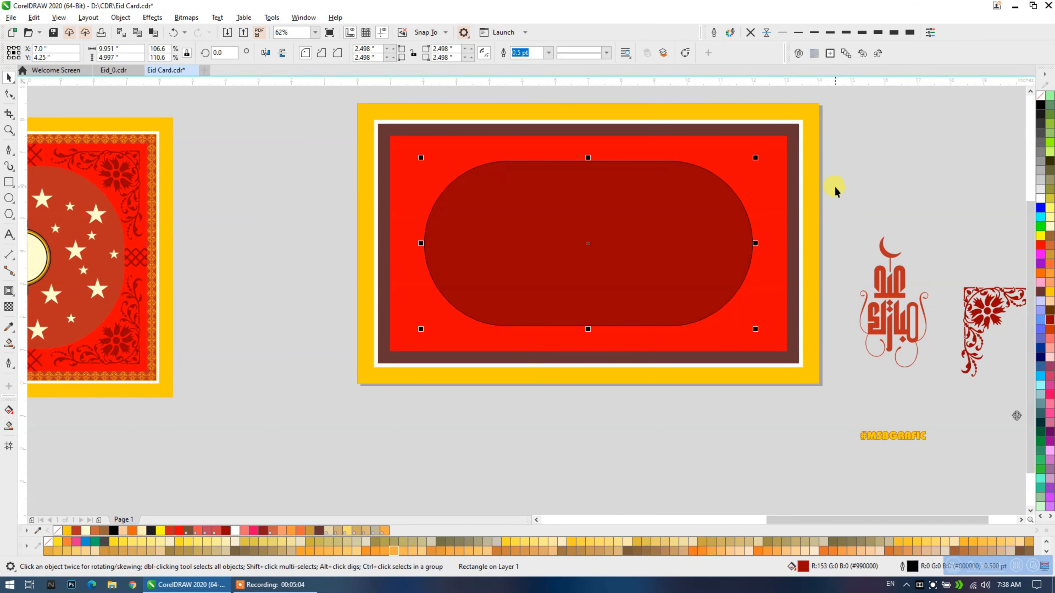
pyautogui.moveTo(834, 188); pyautogui.dragTo(767, 219)
pyautogui.click(761, 215)
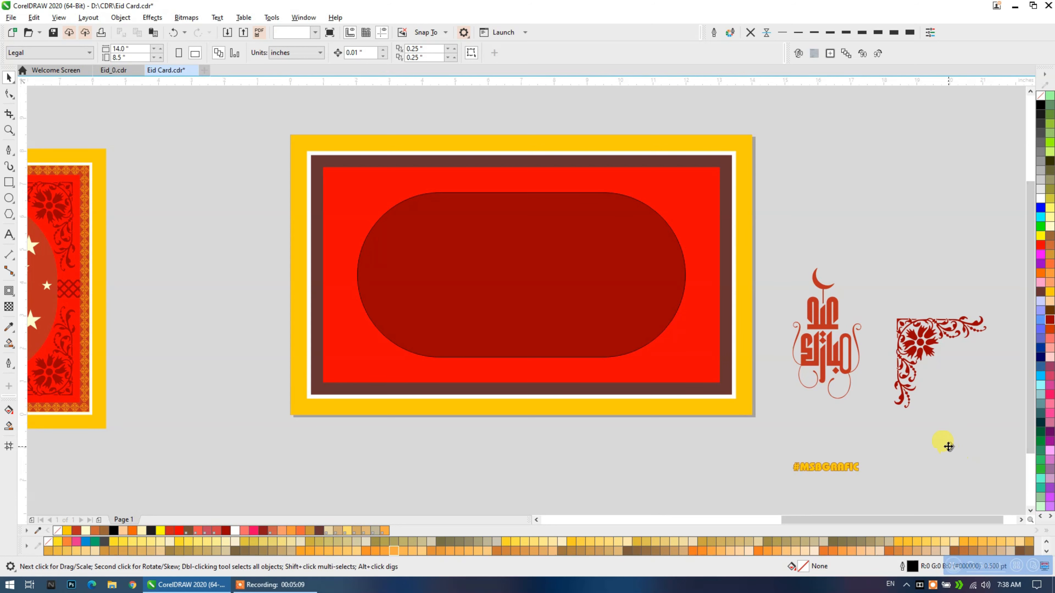
# Move the small black ornament from beside the card to just above the card's upper-left corner.
pyautogui.moveTo(948, 446); pyautogui.dragTo(343, 298)
pyautogui.scroll(3, 306, 108)
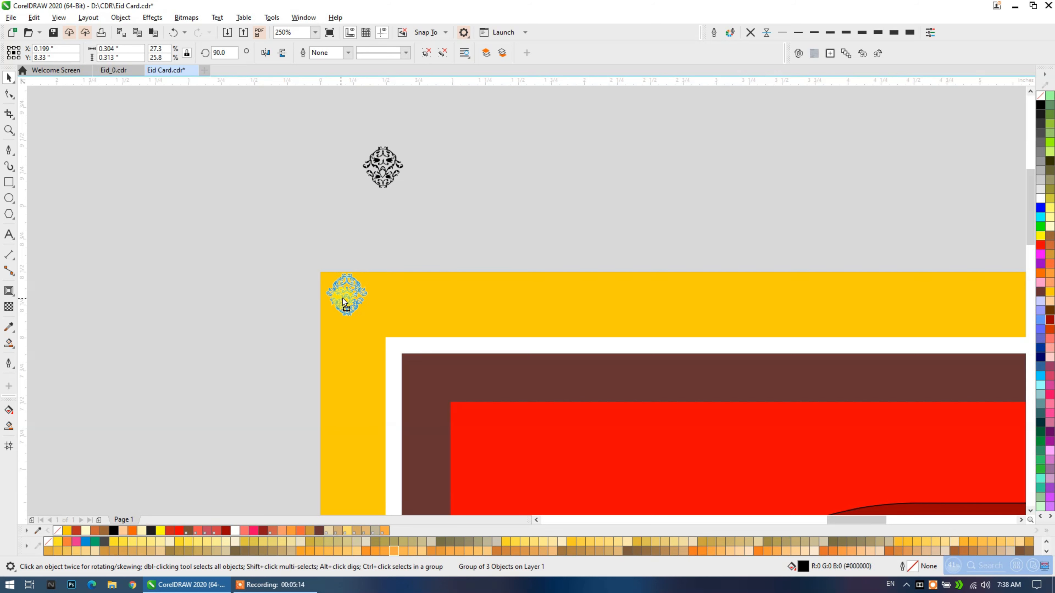
pyautogui.moveTo(446, 174); pyautogui.dragTo(447, 174)
# Draw a guide square about 0.49 in wide filling the upper-left corner of the yellow border.
pyautogui.click(8, 182)
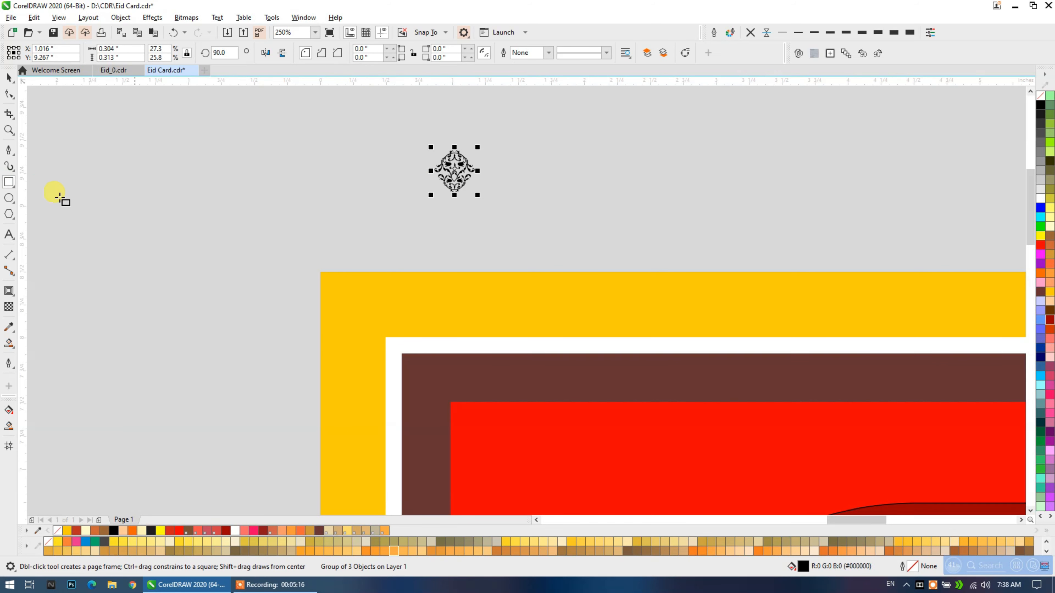
pyautogui.moveTo(386, 337); pyautogui.dragTo(320, 271)
pyautogui.click(9, 77)
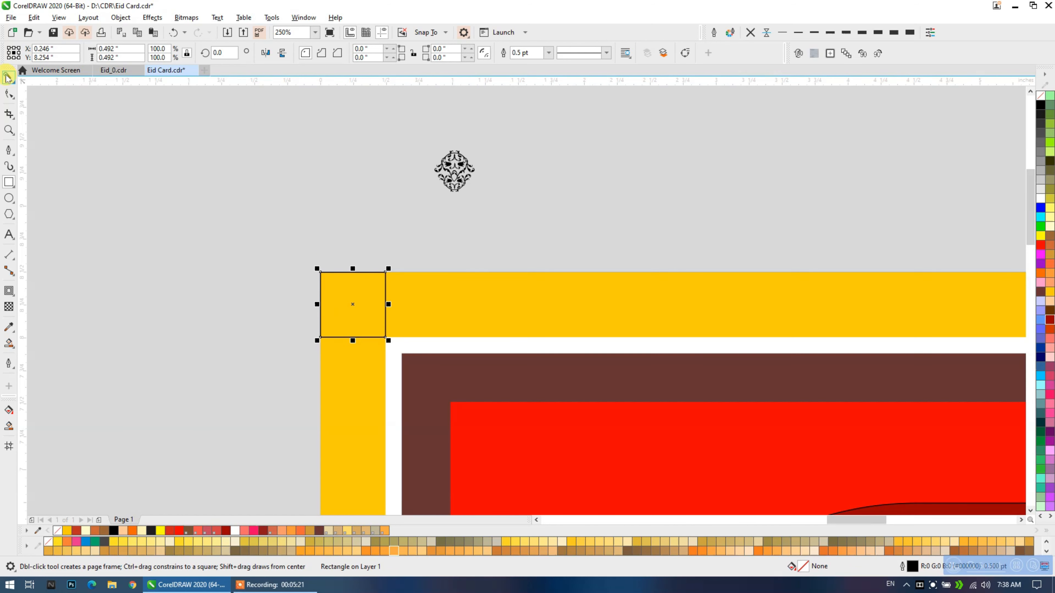
pyautogui.click(233, 159)
# Enlarge the ornament to about 0.45 × 0.46 in centred within the corner guide square, and delete the square.
pyautogui.moveTo(453, 174); pyautogui.dragTo(344, 291)
pyautogui.scroll(2, 353, 301)
pyautogui.moveTo(378, 333); pyautogui.dragTo(436, 389)
pyautogui.press('e')
pyautogui.press('c')
pyautogui.click(425, 224)
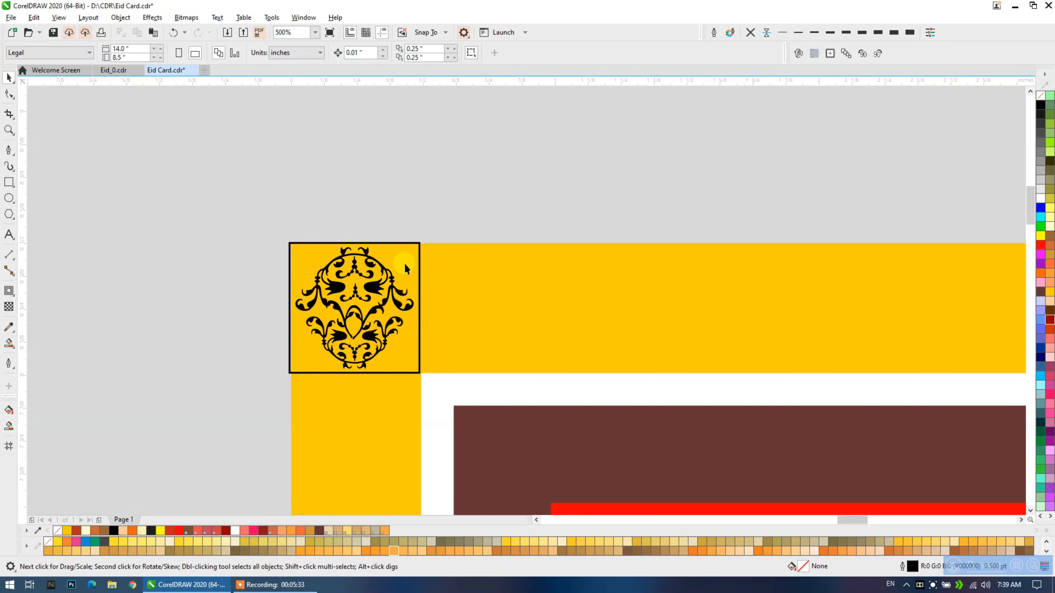
pyautogui.click(405, 268)
pyautogui.press('Delete')
# Duplicate the ornament directly beside itself and repeat the duplication along the entire upper yellow border.
pyautogui.click(372, 282)
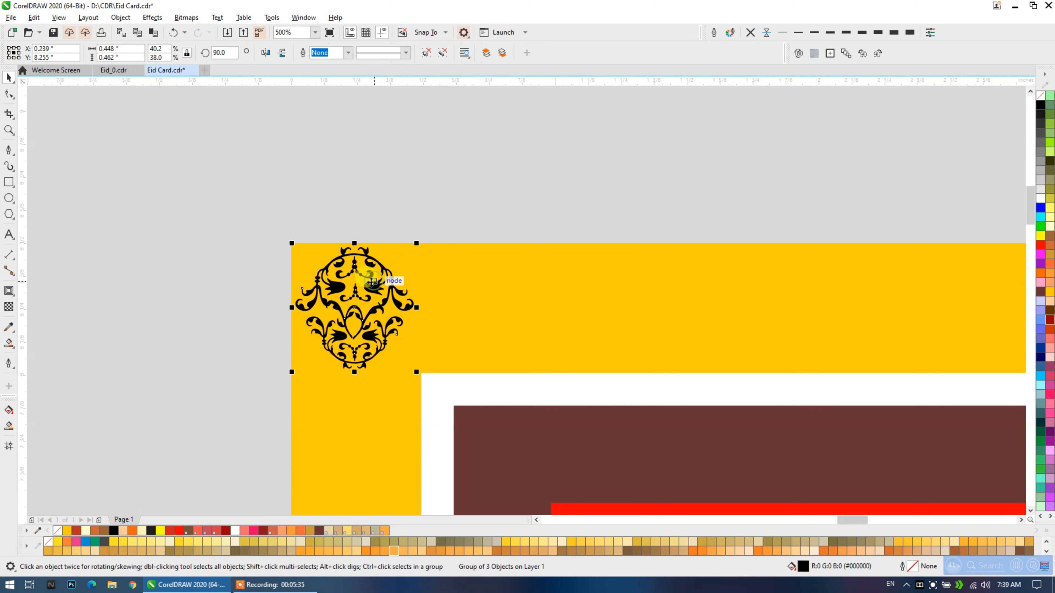
pyautogui.moveTo(289, 309); pyautogui.dragTo(531, 308)
pyautogui.hotkey('ctrl', 'r')
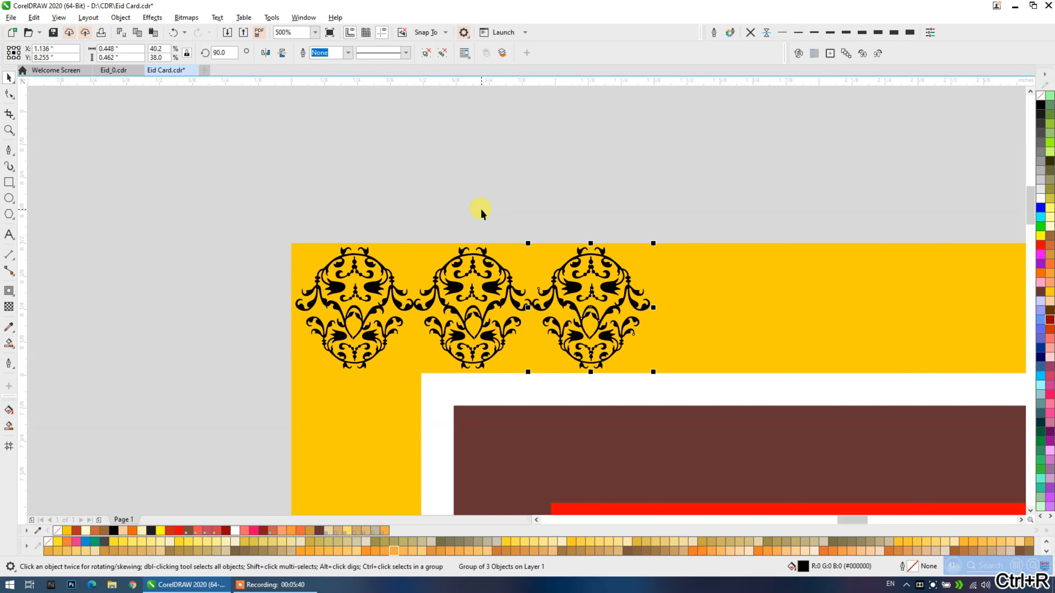
pyautogui.hotkey('ctrl', 'r')
pyautogui.hotkey('ctrl', 'r')
pyautogui.hotkey('ctrl', 'r')
pyautogui.hotkey('ctrl', 'r')
pyautogui.hotkey('ctrl', 'r')
pyautogui.hotkey('ctrl', 'r')
pyautogui.hotkey('ctrl', 'r')
pyautogui.hotkey('ctrl', 'r')
pyautogui.hotkey('ctrl', 'r')
pyautogui.hotkey('ctrl', 'r')
pyautogui.hotkey('ctrl', 'r')
pyautogui.scroll(-6, 388, 189)
pyautogui.scroll(3, 424, 193)
pyautogui.scroll(2, 783, 195)
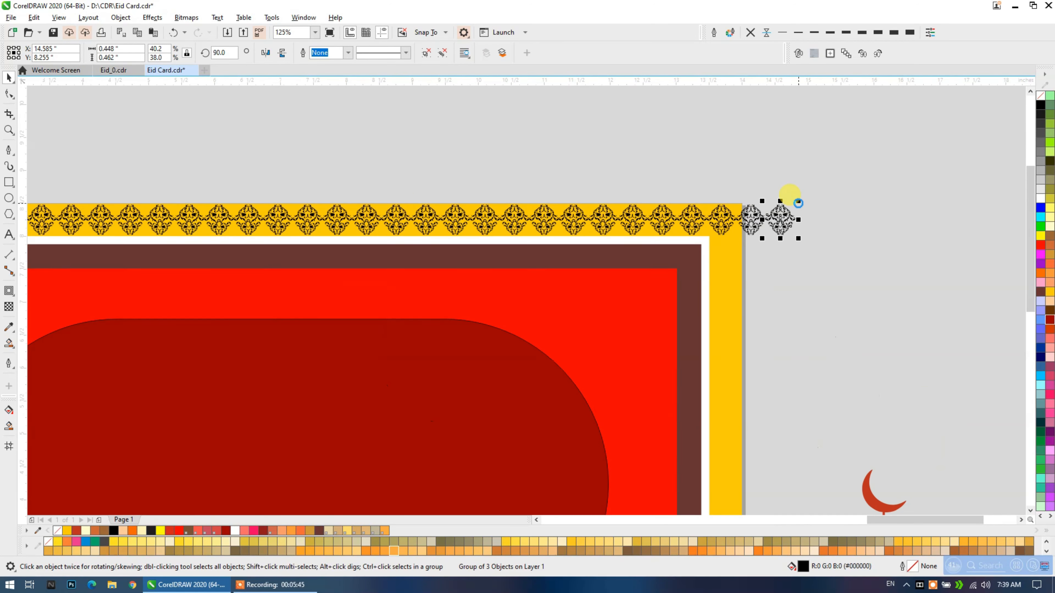
# Move the two surplus ornaments beyond the card's edge out of the row, and group the ornaments remaining on the border.
pyautogui.moveTo(756, 266); pyautogui.dragTo(733, 277)
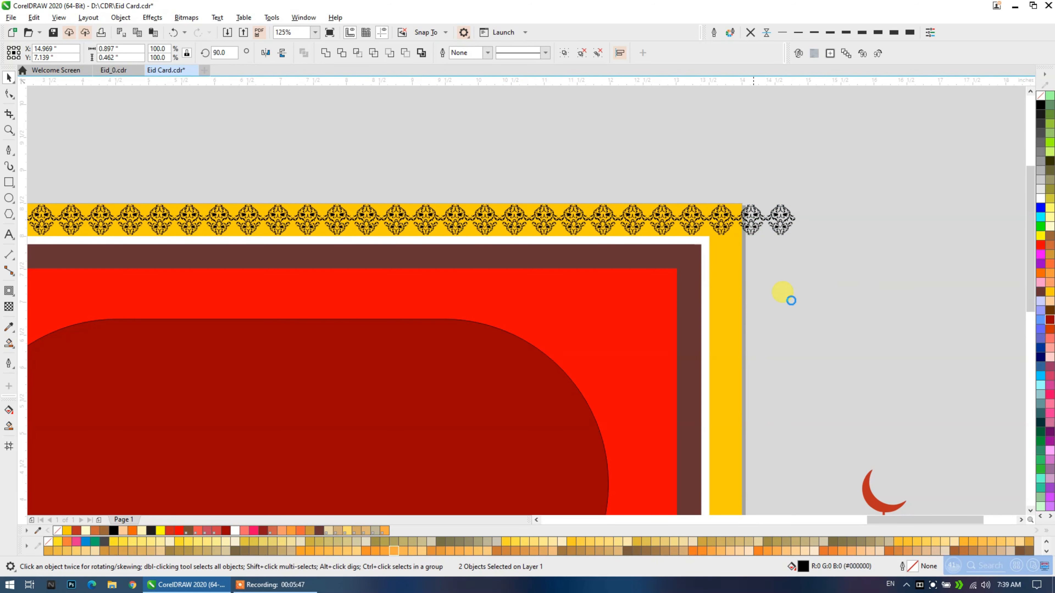
pyautogui.scroll(-2, 766, 205)
pyautogui.moveTo(786, 185); pyautogui.dragTo(291, 244)
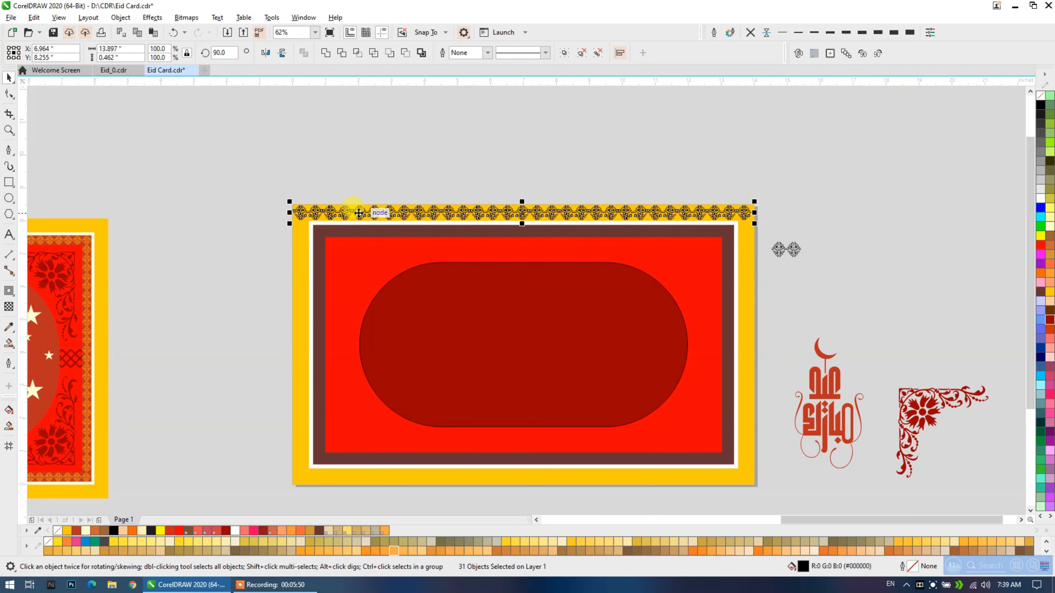
pyautogui.hotkey('ctrl', 'g')
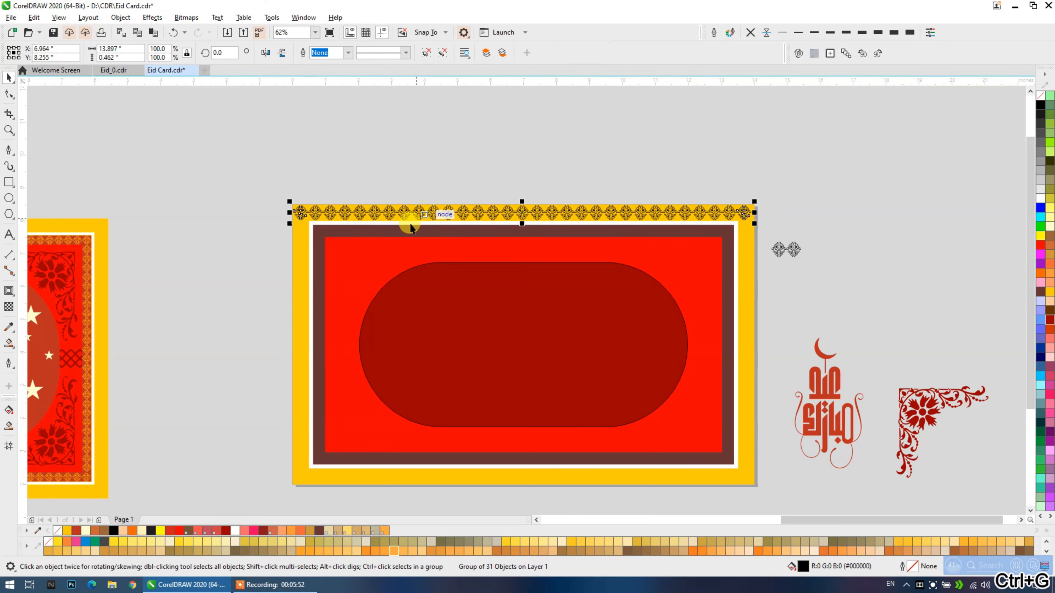
# Centre the grouped ornament row horizontally on the yellow page-sized rectangle.
pyautogui.scroll(5, 342, 226)
pyautogui.scroll(-5, 399, 251)
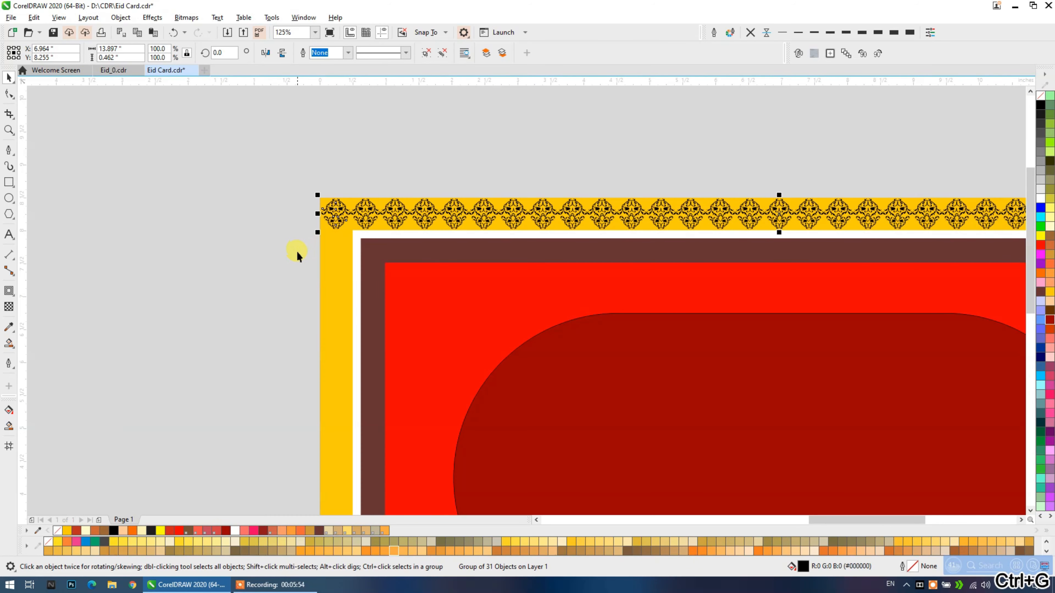
pyautogui.keyDown('shift'); pyautogui.click(338, 274); pyautogui.keyUp('shift')
pyautogui.press('c')
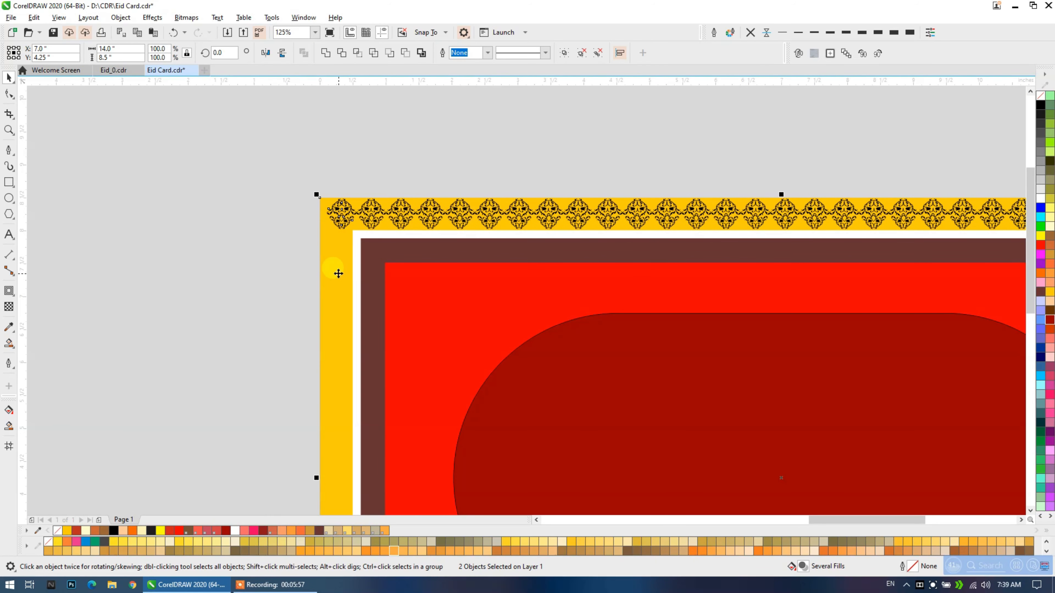
pyautogui.click(469, 149)
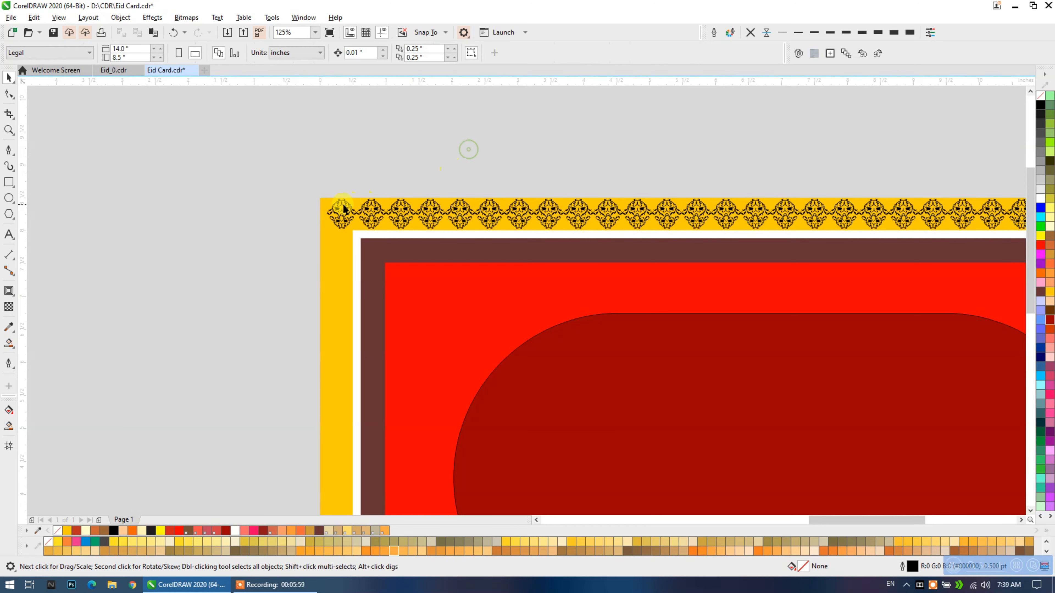
# Stretch the ornament row from its centre to 14.0 in wide, spanning the full card width.
pyautogui.click(334, 210)
pyautogui.scroll(1, 297, 204)
pyautogui.scroll(2, 296, 202)
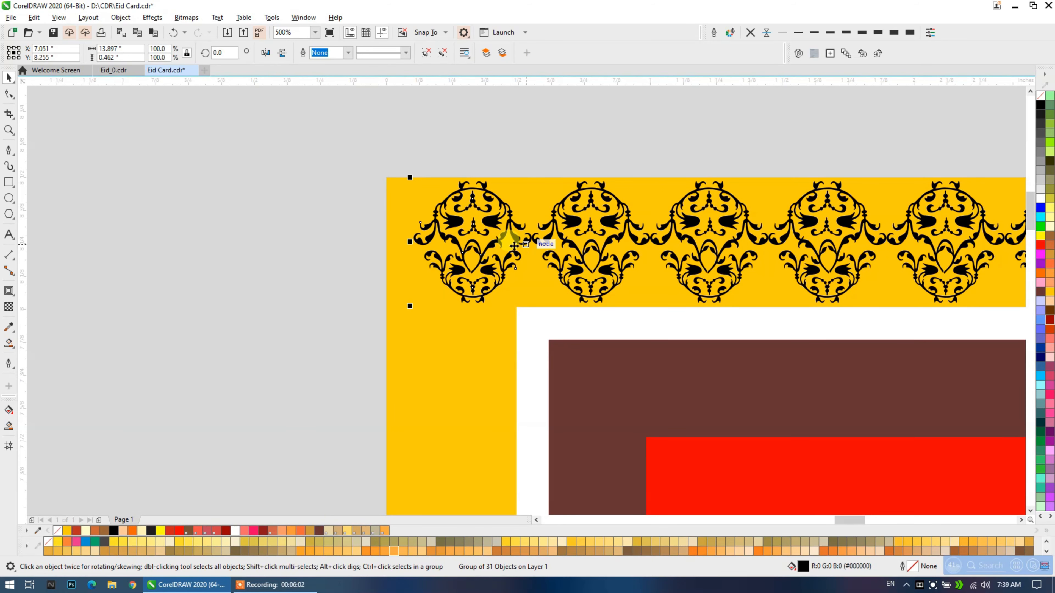
pyautogui.moveTo(391, 245); pyautogui.dragTo(386, 239)
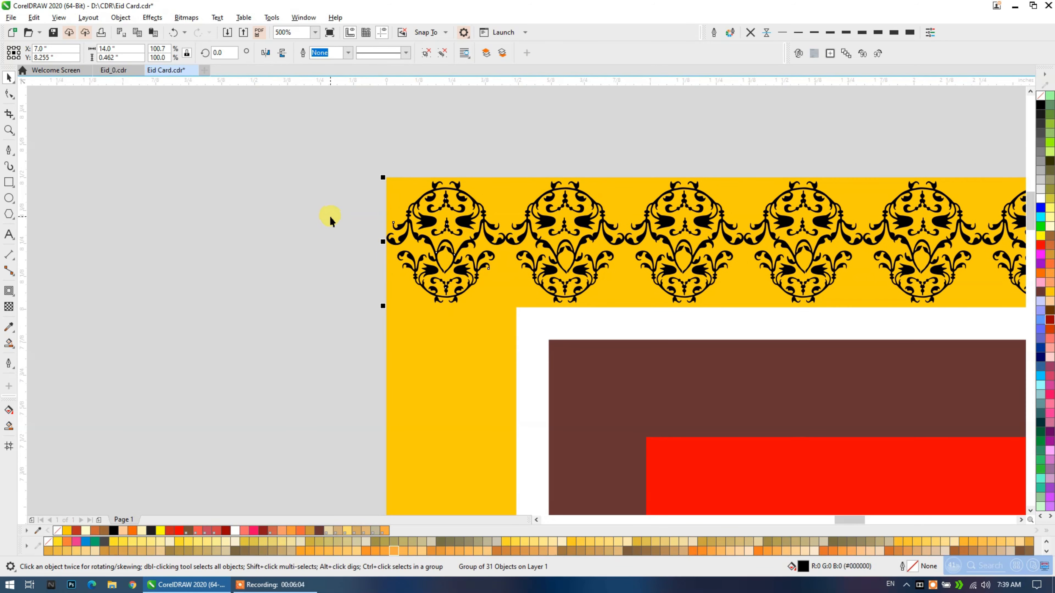
# Move one spare ornament onto the vertical border below the row and align it with the yellow page-sized rectangle's right edge.
pyautogui.scroll(-3, 329, 215)
pyautogui.scroll(-1, 681, 229)
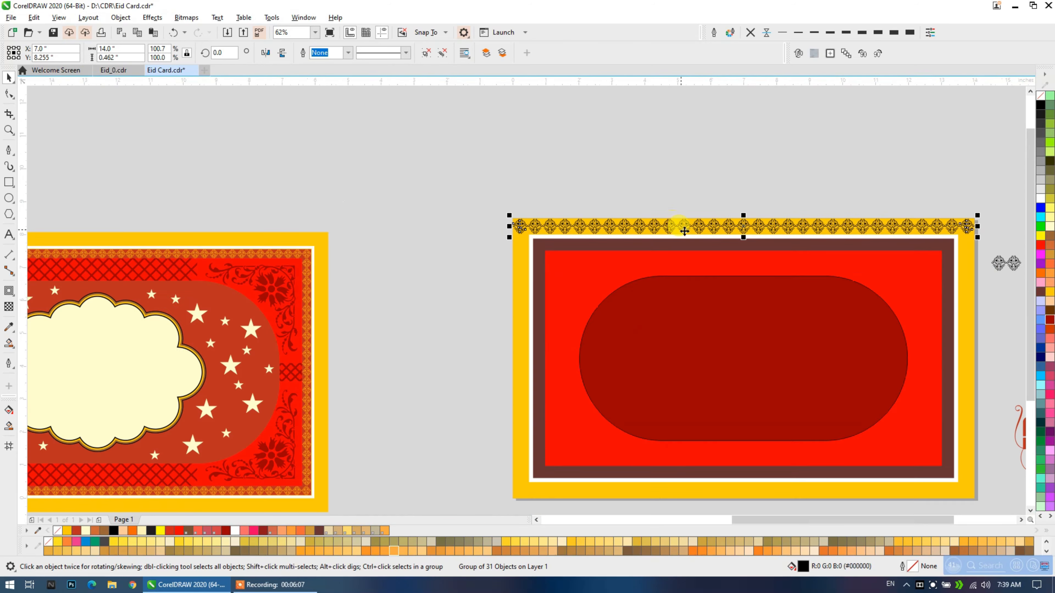
pyautogui.hscroll(5, 673, 191)
pyautogui.click(661, 196)
pyautogui.scroll(2, 664, 203)
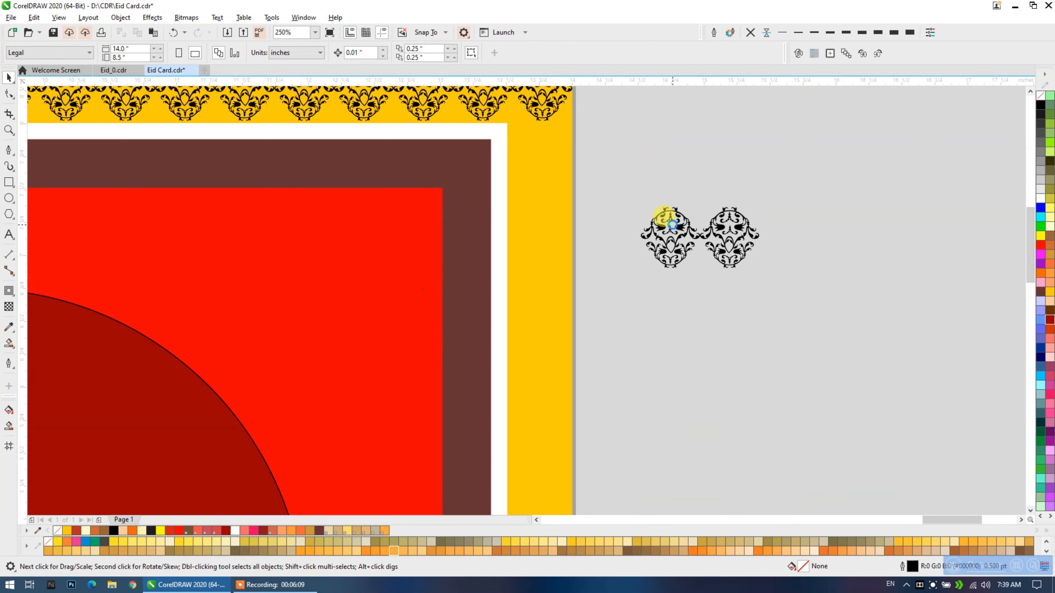
pyautogui.moveTo(671, 226); pyautogui.dragTo(545, 167)
pyautogui.click(537, 223)
pyautogui.press('c')
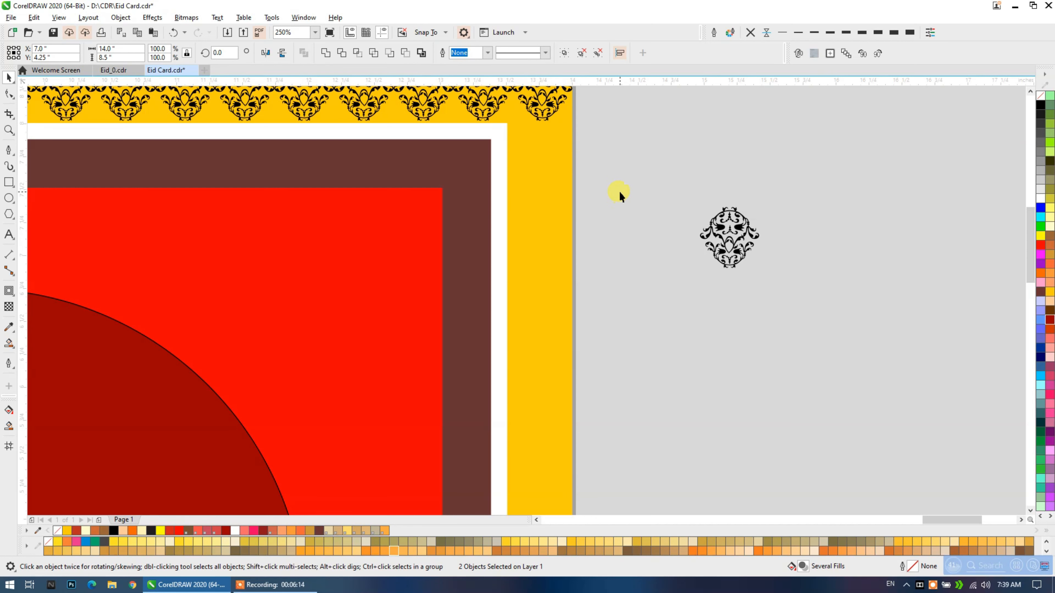
pyautogui.hotkey('ctrl', 'z')
pyautogui.click(632, 175)
# Position the ornament directly against the upper row, and make a vertically mirrored duplicate immediately below it.
pyautogui.scroll(2, 548, 131)
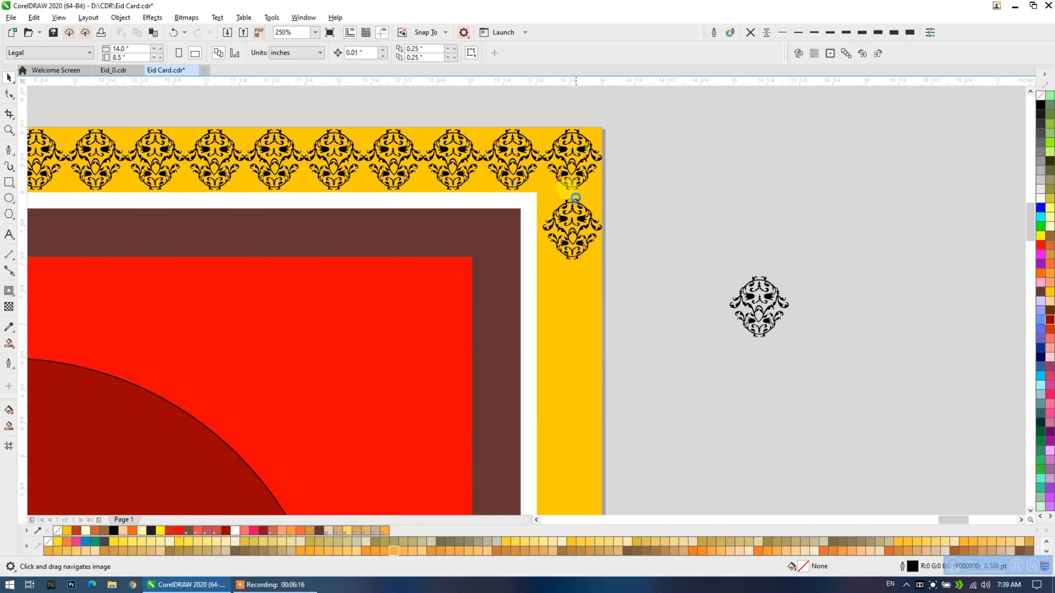
pyautogui.moveTo(561, 202); pyautogui.dragTo(558, 190)
pyautogui.scroll(-2, 571, 141)
pyautogui.moveTo(572, 141); pyautogui.dragTo(570, 269)
pyautogui.scroll(-4, 621, 196)
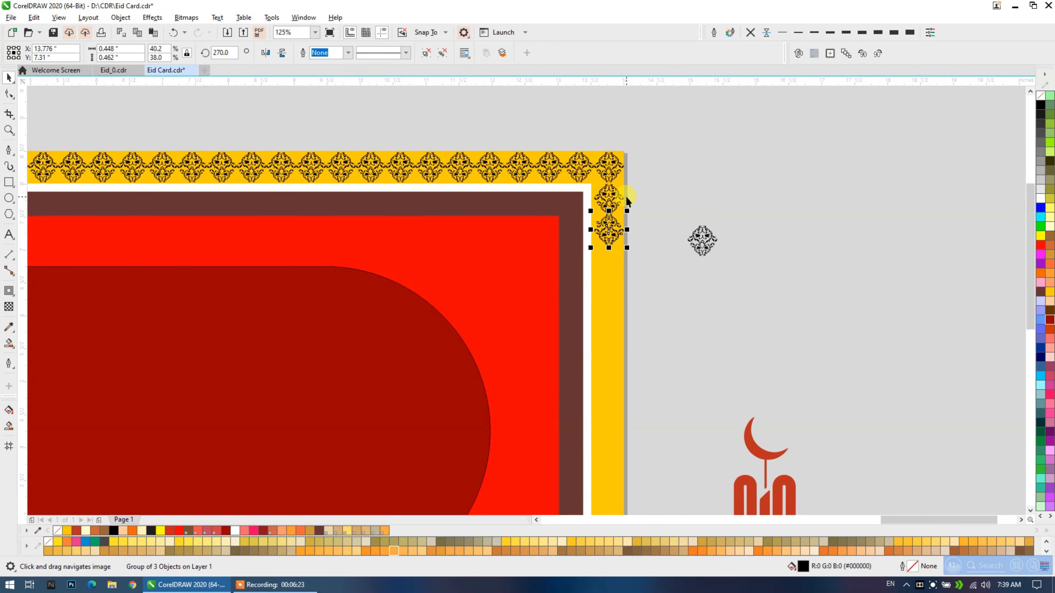
# Repeat the mirrored duplication down the card's right yellow border until the column reaches the lower border.
pyautogui.hotkey('ctrl', 'r')
pyautogui.hotkey('ctrl', 'r')
pyautogui.hotkey('ctrl', 'r')
pyautogui.hotkey('ctrl', 'r')
pyautogui.hotkey('ctrl', 'r')
pyautogui.hotkey('ctrl', 'r')
pyautogui.hotkey('ctrl', 'r')
pyautogui.hotkey('ctrl', 'r')
pyautogui.hotkey('ctrl', 'r')
pyautogui.hotkey('ctrl', 'r')
pyautogui.hotkey('ctrl', 'r')
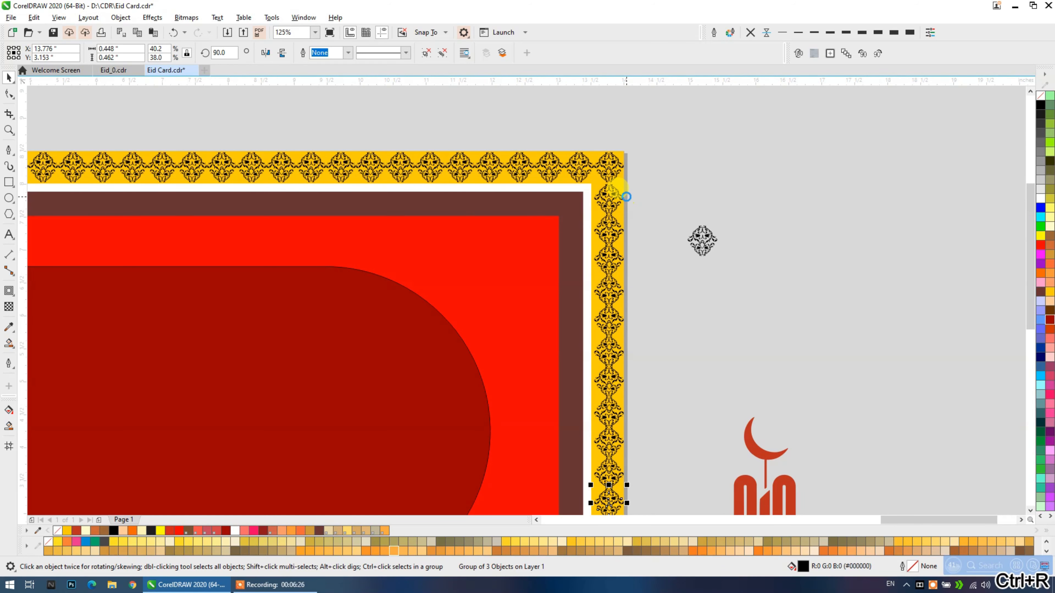
pyautogui.scroll(-2, 625, 195)
pyautogui.hotkey('ctrl', 'r')
pyautogui.hotkey('ctrl', 'r')
pyautogui.hotkey('ctrl', 'r')
pyautogui.hotkey('ctrl', 'r')
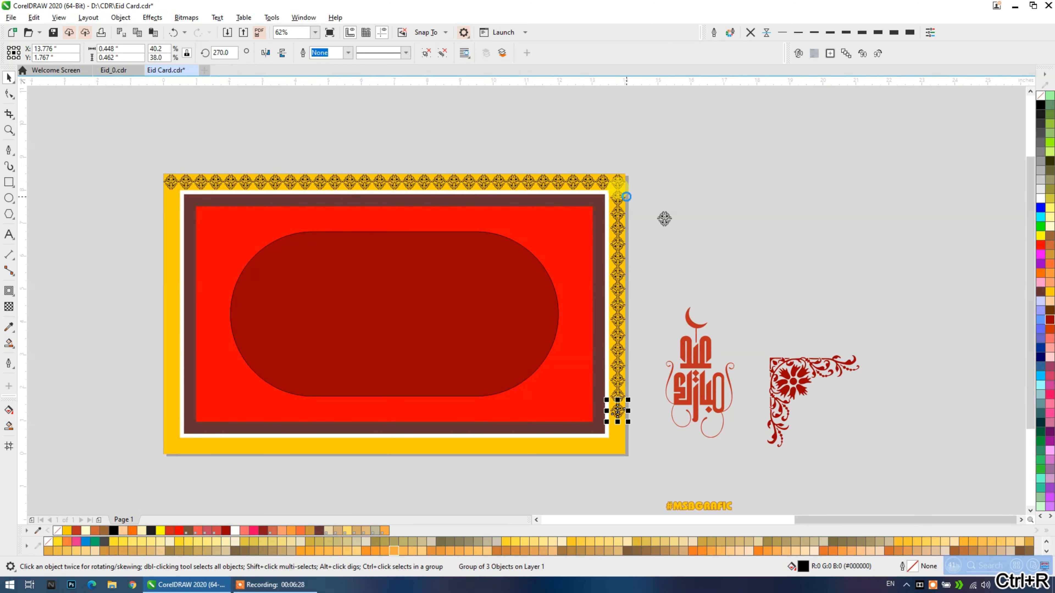
# Delete the lowest ornament of the column, which extends past the white rectangle's lower edge.
pyautogui.moveTo(636, 187); pyautogui.dragTo(593, 469)
pyautogui.scroll(4, 610, 462)
pyautogui.scroll(2, 613, 459)
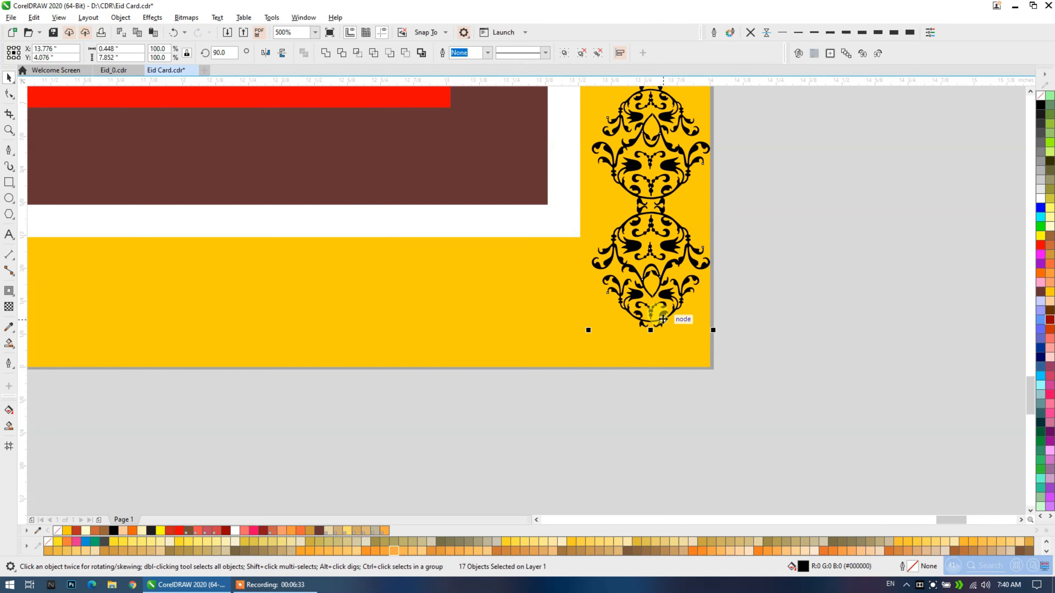
pyautogui.click(713, 289)
pyautogui.click(701, 268)
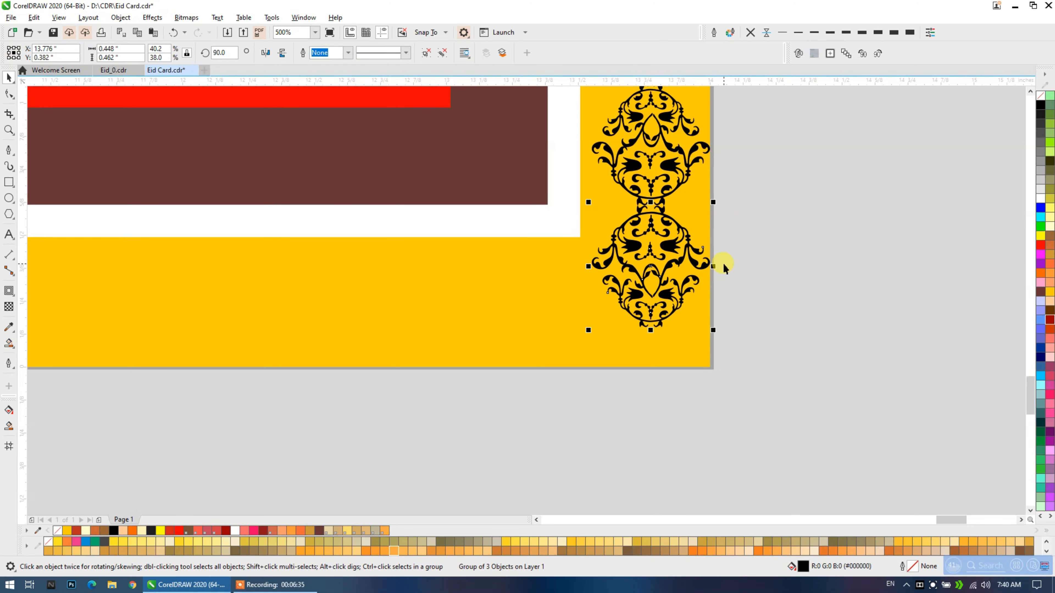
pyautogui.press('Delete')
pyautogui.click(700, 249)
pyautogui.click(796, 205)
# Place a horizontal guideline along the white rectangle's lower edge and turn on snapping to guidelines.
pyautogui.moveTo(560, 79); pyautogui.dragTo(574, 237)
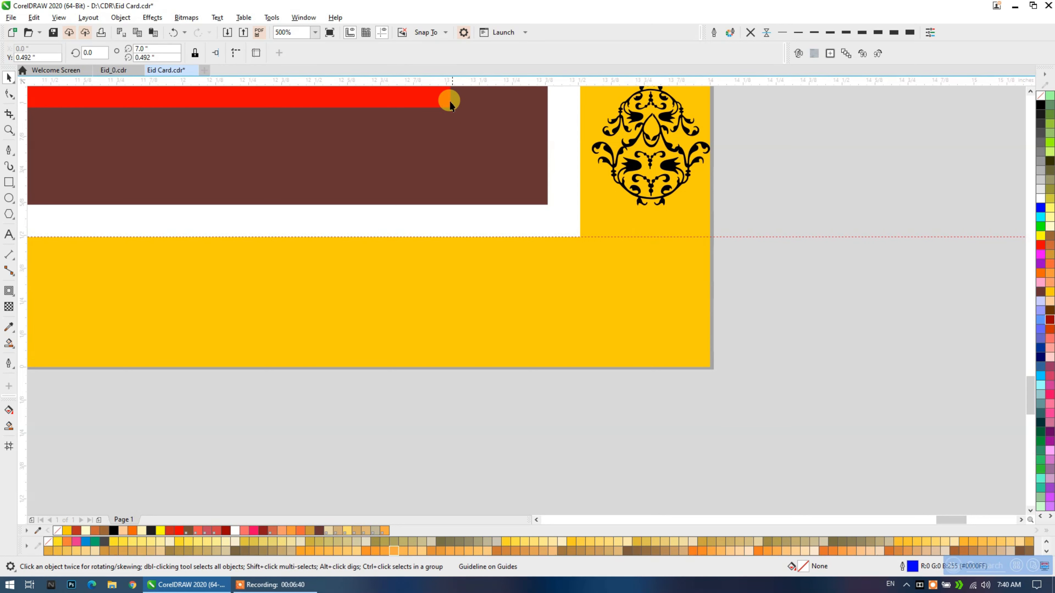
pyautogui.click(426, 32)
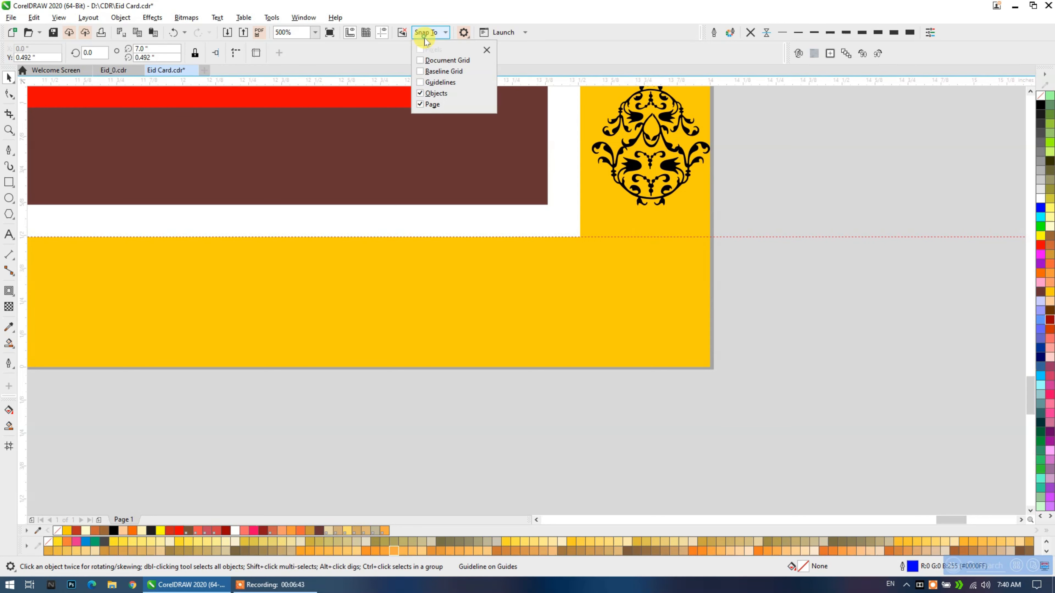
pyautogui.click(420, 82)
# Select all ornaments in the column and scale them down to the guideline, to about 0.456 in by 7.51 in.
pyautogui.scroll(-6, 765, 172)
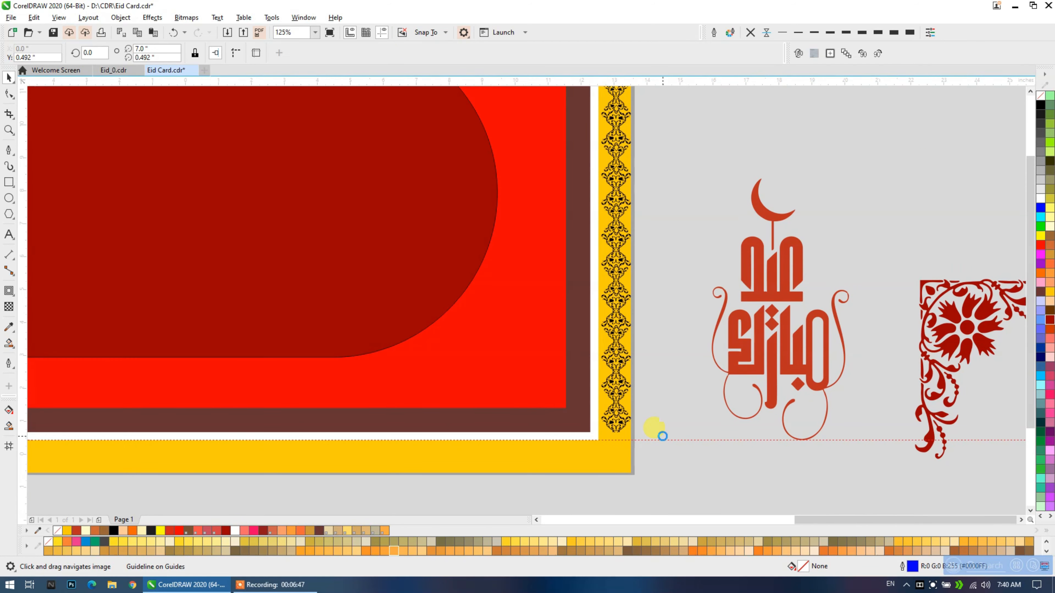
pyautogui.scroll(-2, 663, 436)
pyautogui.moveTo(674, 453); pyautogui.dragTo(620, 183)
pyautogui.scroll(8, 602, 440)
pyautogui.scroll(6, 603, 440)
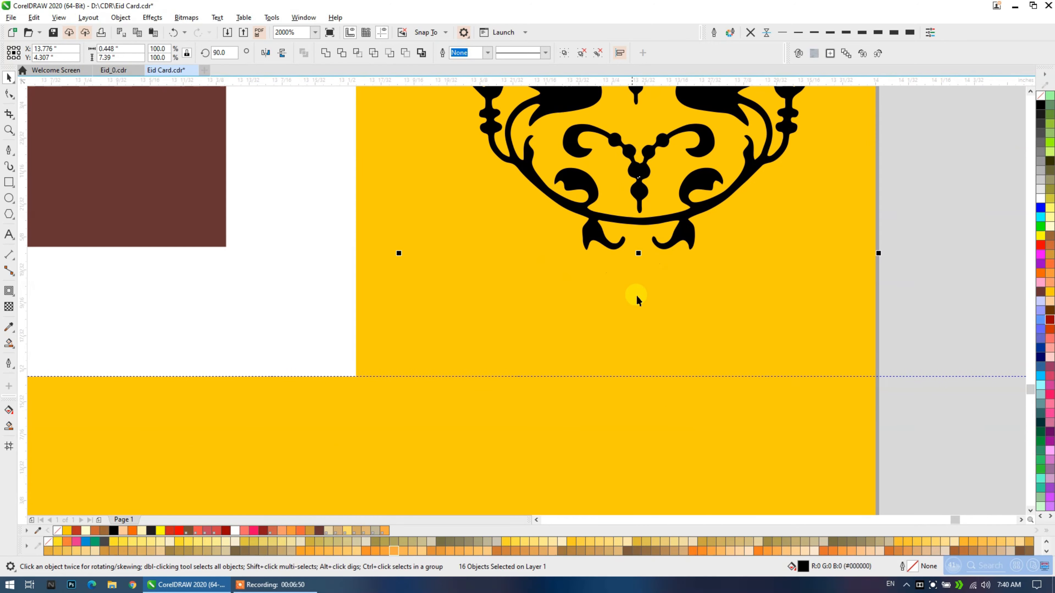
pyautogui.moveTo(397, 252); pyautogui.dragTo(359, 374)
pyautogui.scroll(-6, 482, 372)
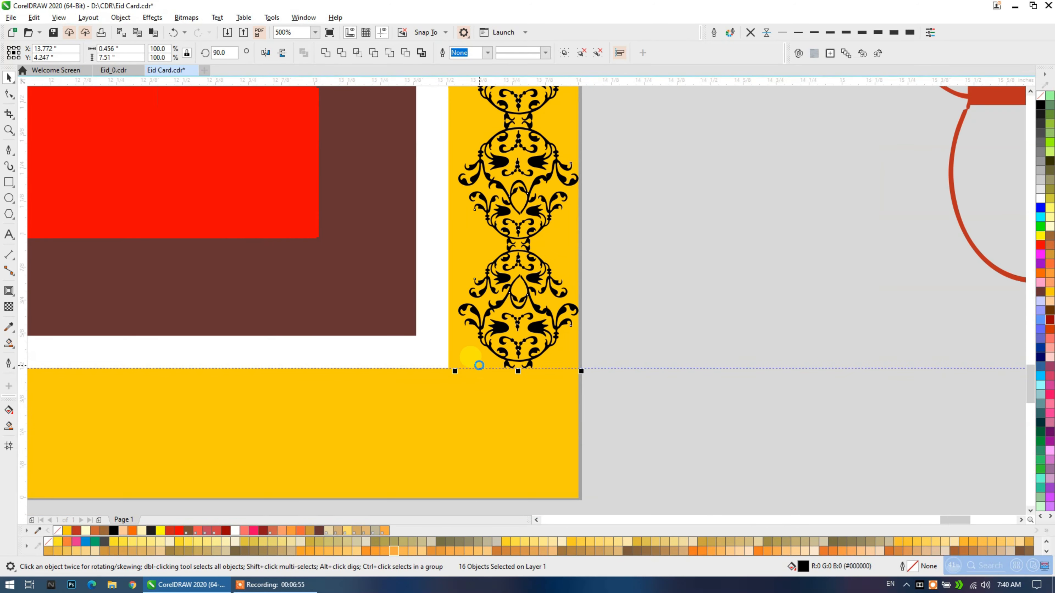
# Group the ornament column, and combine it with the upper ornament row into one L-shaped group.
pyautogui.scroll(2, 532, 353)
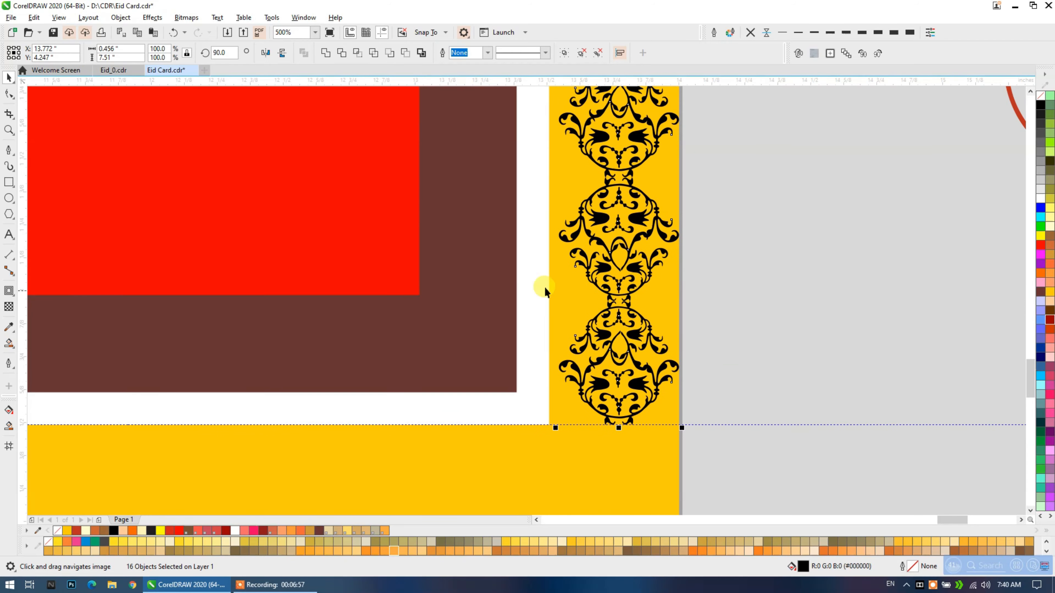
pyautogui.scroll(-9, 600, 271)
pyautogui.moveTo(581, 272); pyautogui.dragTo(588, 374)
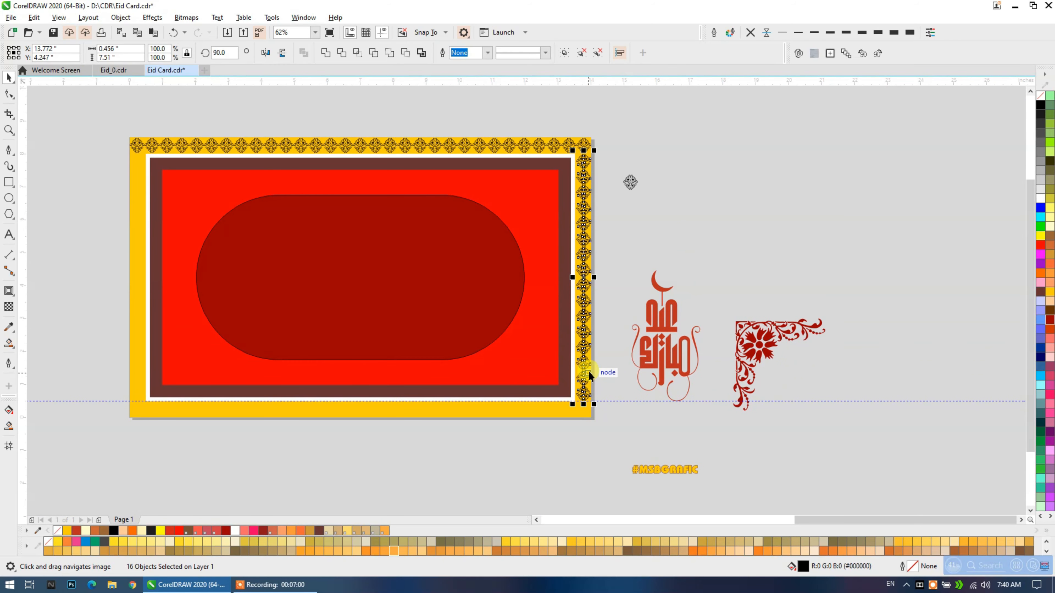
pyautogui.hotkey('ctrl', 'g')
pyautogui.keyDown('shift'); pyautogui.click(507, 146); pyautogui.keyUp('shift')
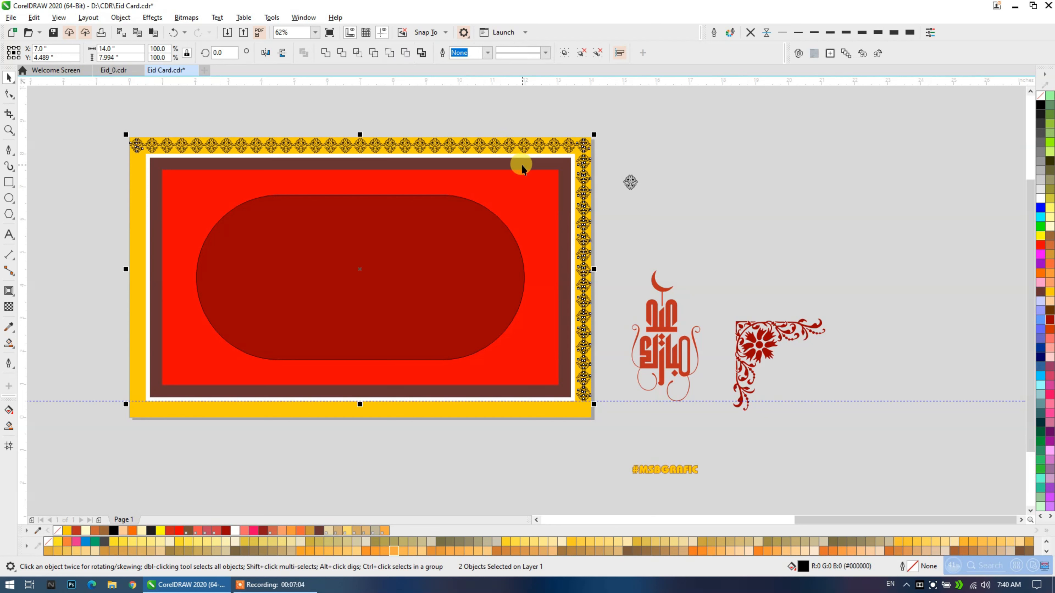
pyautogui.hotkey('ctrl', 'g')
# Fill the L-shaped ornament group with red (R255 G0 B0).
pyautogui.click(1042, 201)
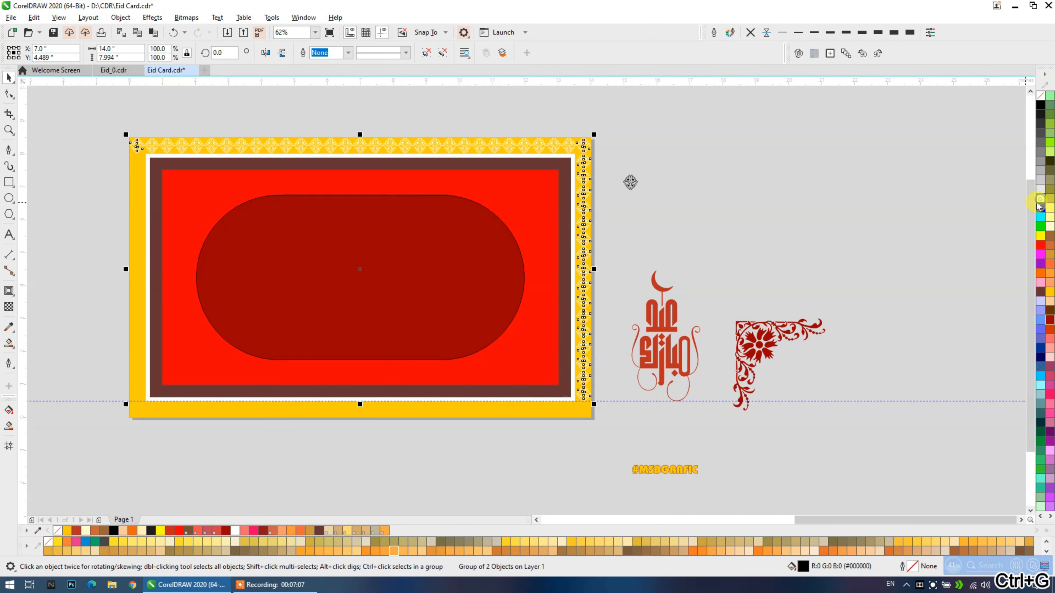
pyautogui.click(1041, 105)
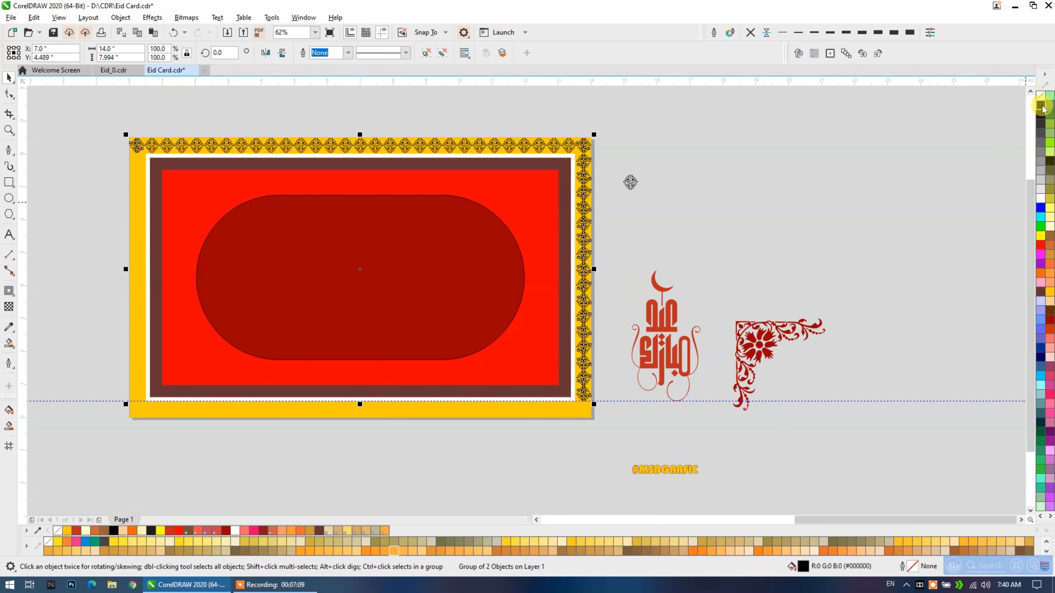
pyautogui.click(1041, 246)
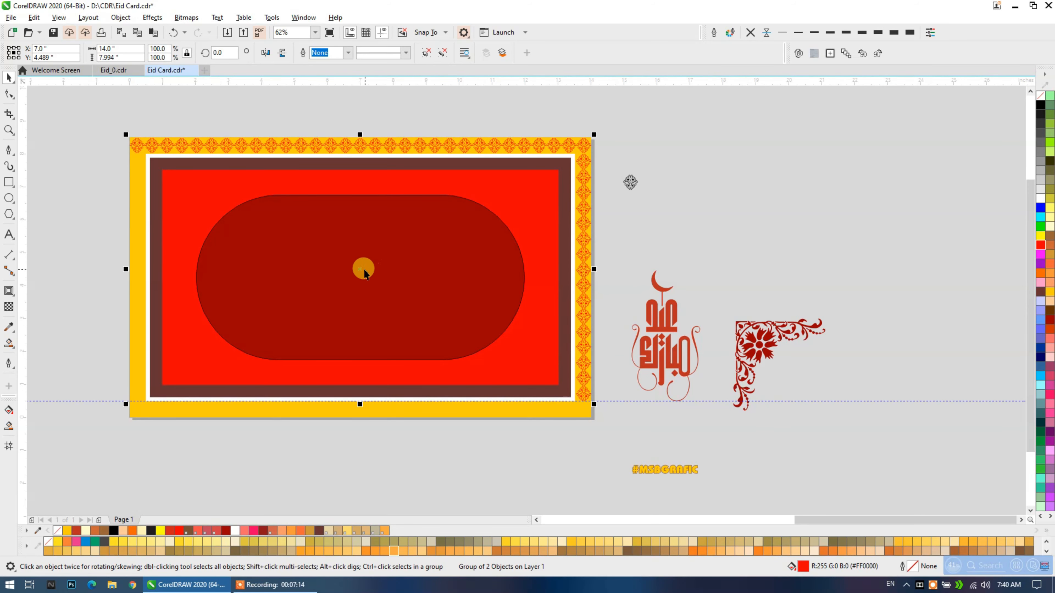
# Create a duplicate of the L-shaped ornament group rotated by 180 degrees.
pyautogui.scroll(6, 357, 269)
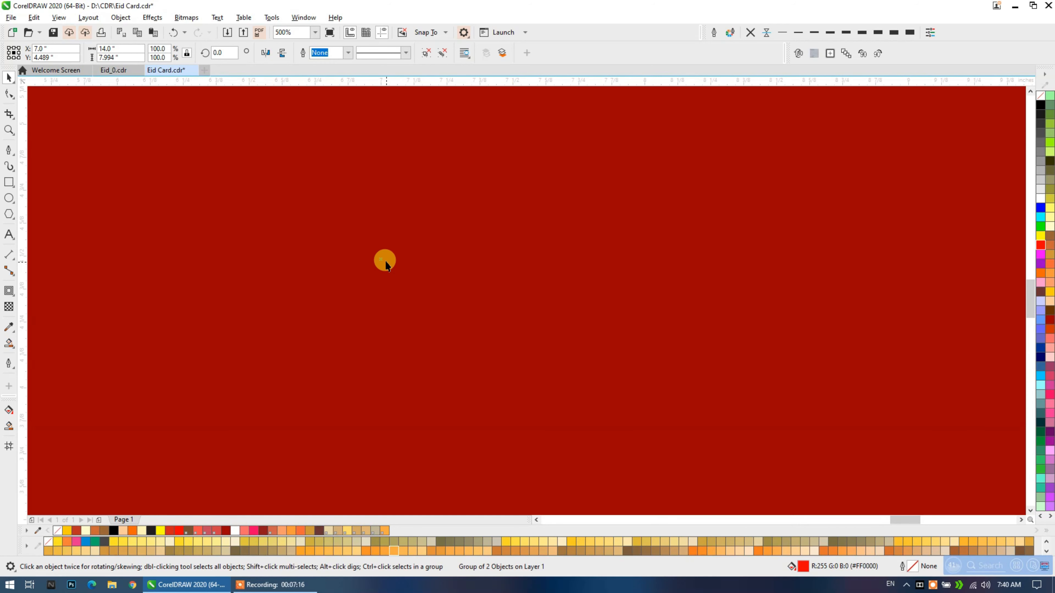
pyautogui.scroll(-8, 433, 257)
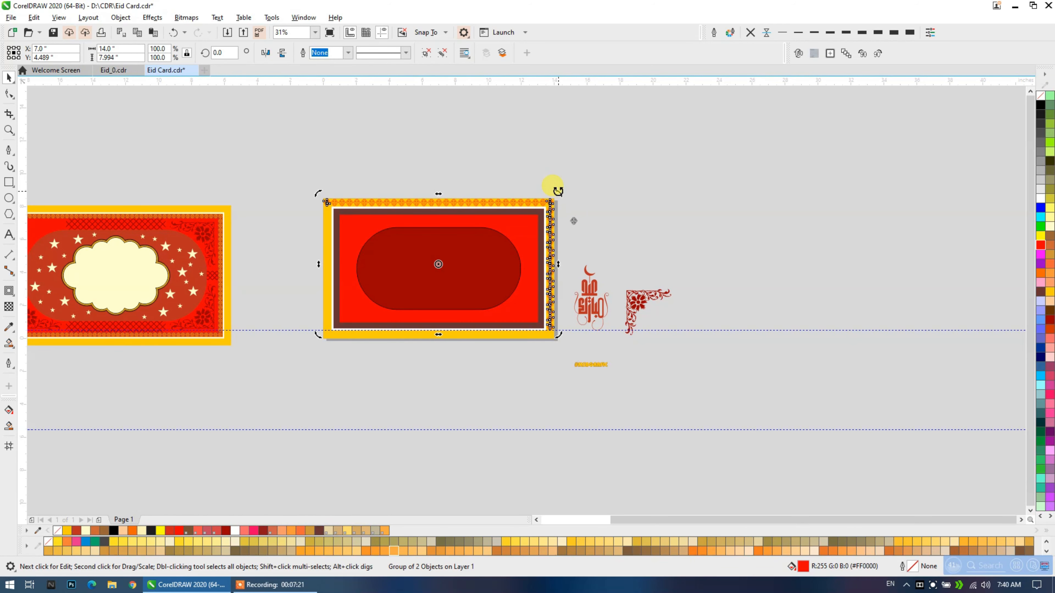
pyautogui.moveTo(554, 193); pyautogui.dragTo(333, 335)
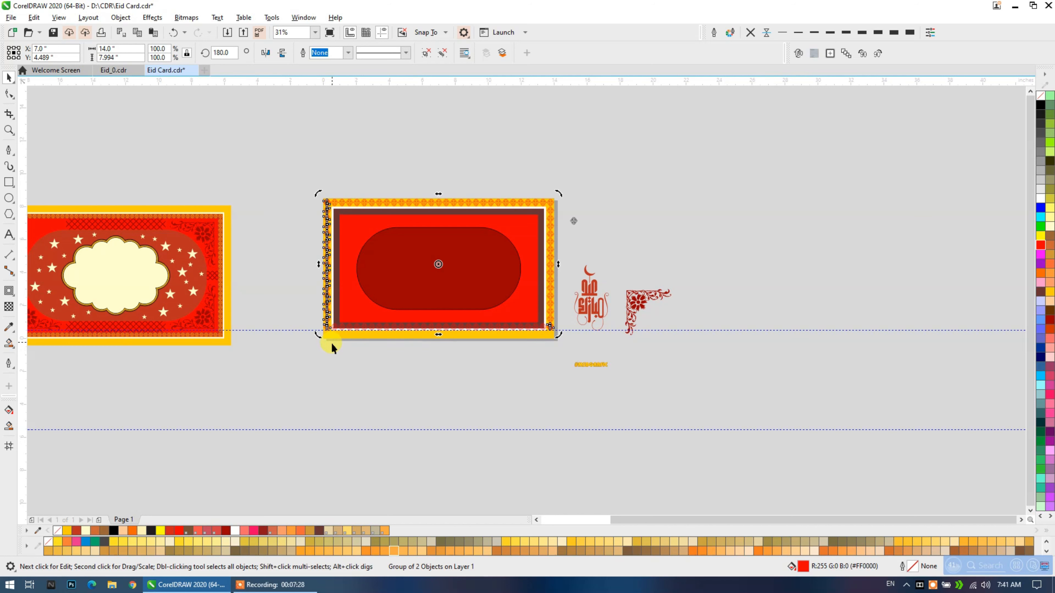
pyautogui.click(340, 359)
# Align the rotated ornament group with the bottom edge of the yellow page-sized rectangle.
pyautogui.scroll(2, 498, 326)
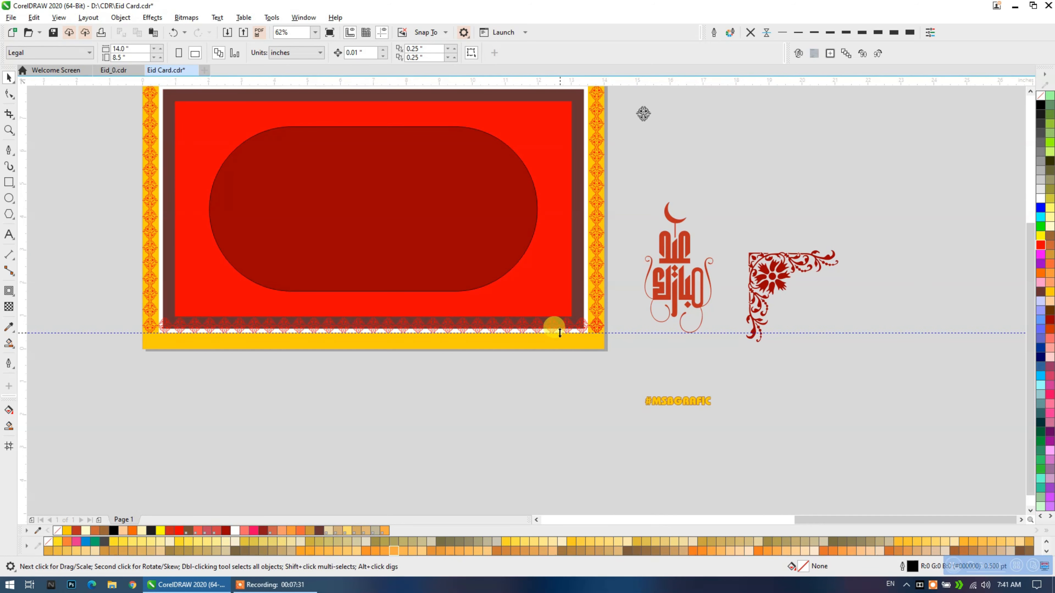
pyautogui.click(549, 329)
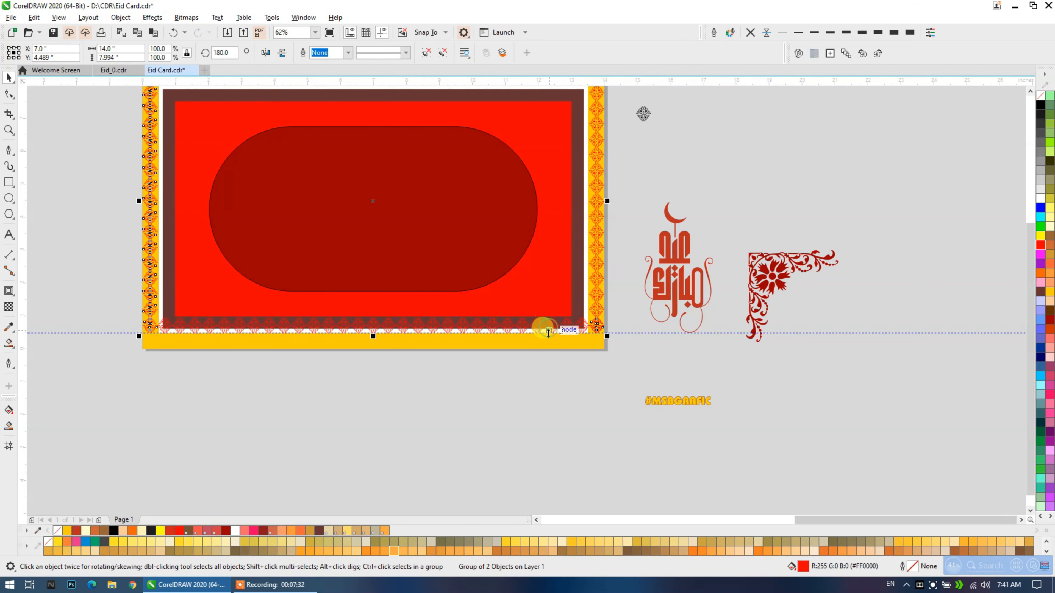
pyautogui.keyDown('shift'); pyautogui.click(551, 348); pyautogui.keyUp('shift')
pyautogui.press('b')
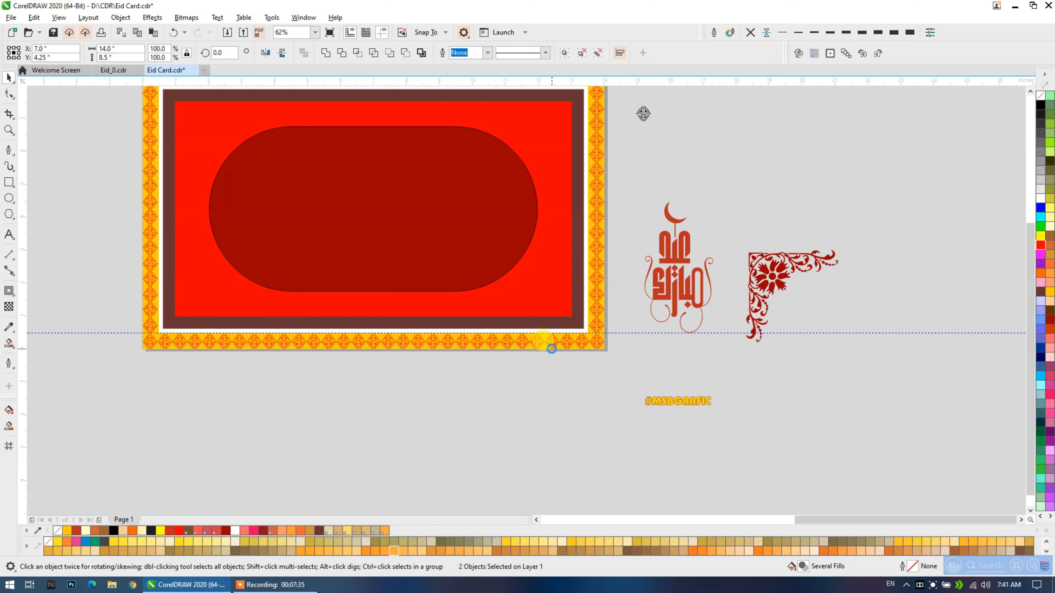
pyautogui.click(563, 383)
# Try a blue fill (R0 G0 B255) on both L-shaped ornament groups.
pyautogui.click(594, 316)
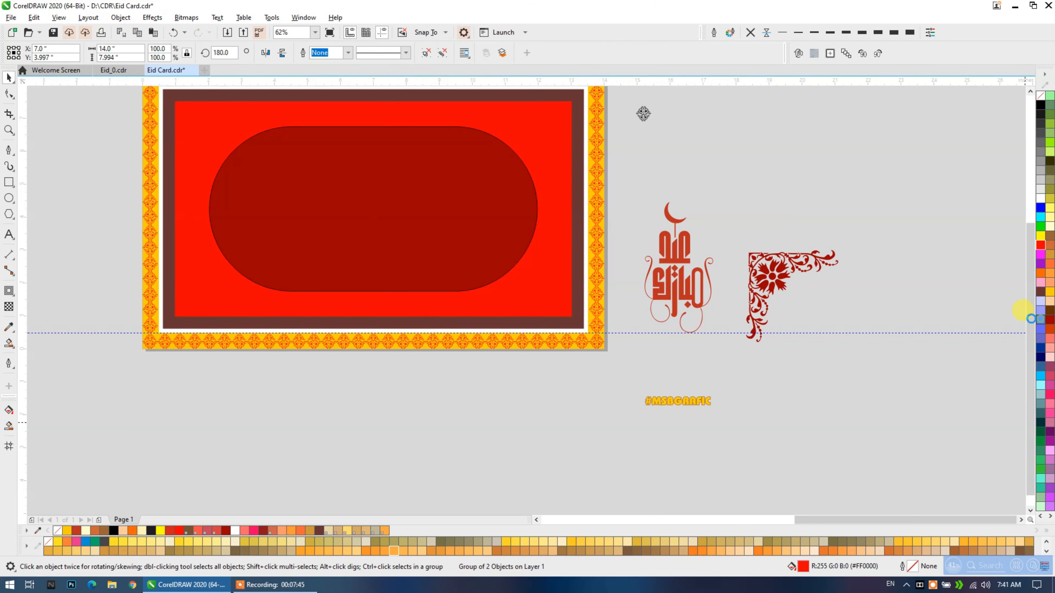
pyautogui.click(1040, 319)
pyautogui.click(1040, 208)
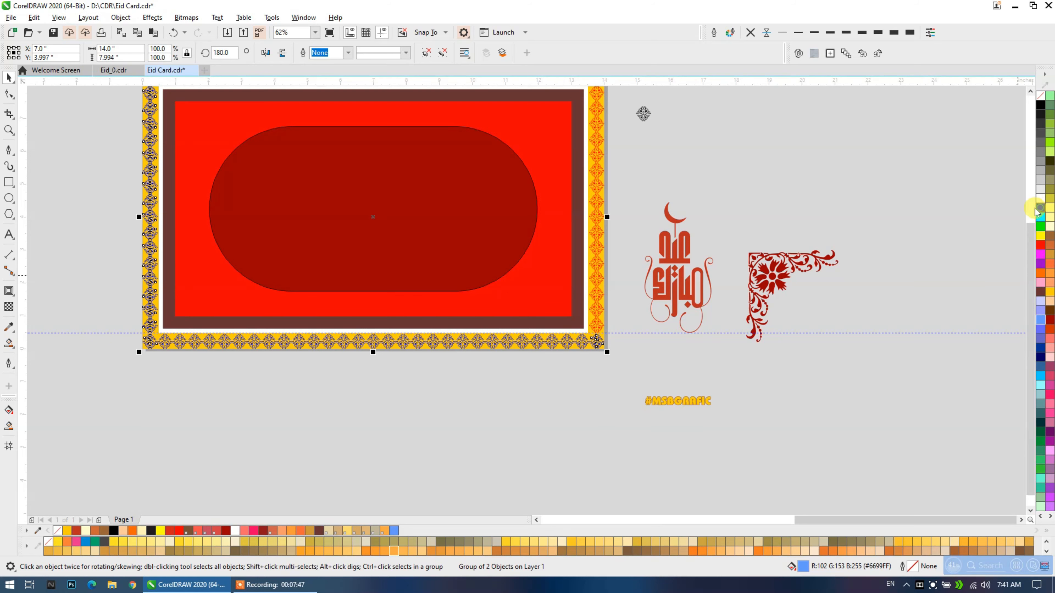
pyautogui.moveTo(562, 308); pyautogui.dragTo(595, 427)
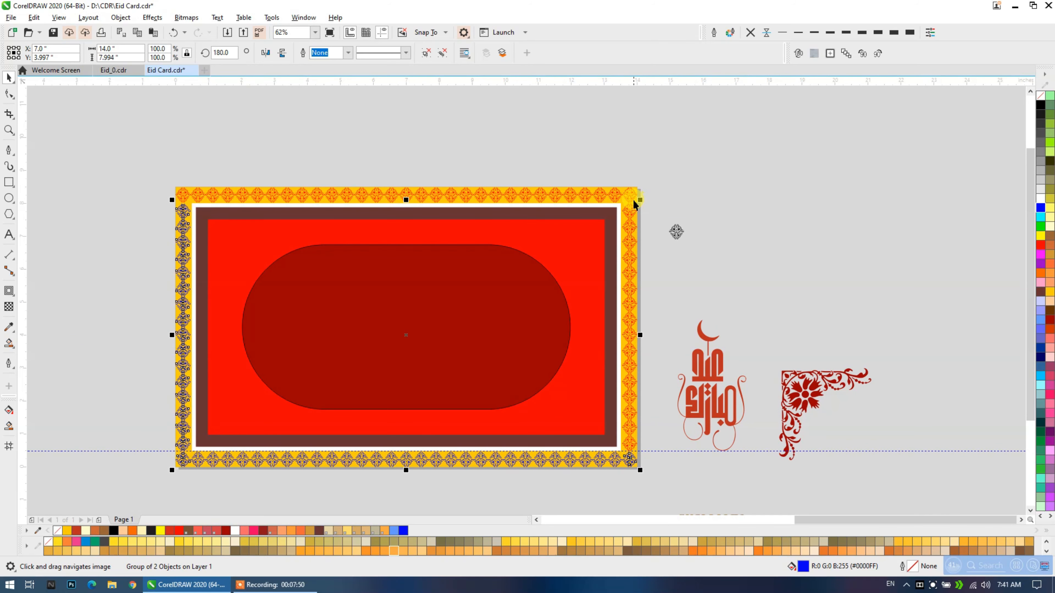
pyautogui.click(633, 201)
pyautogui.click(1039, 209)
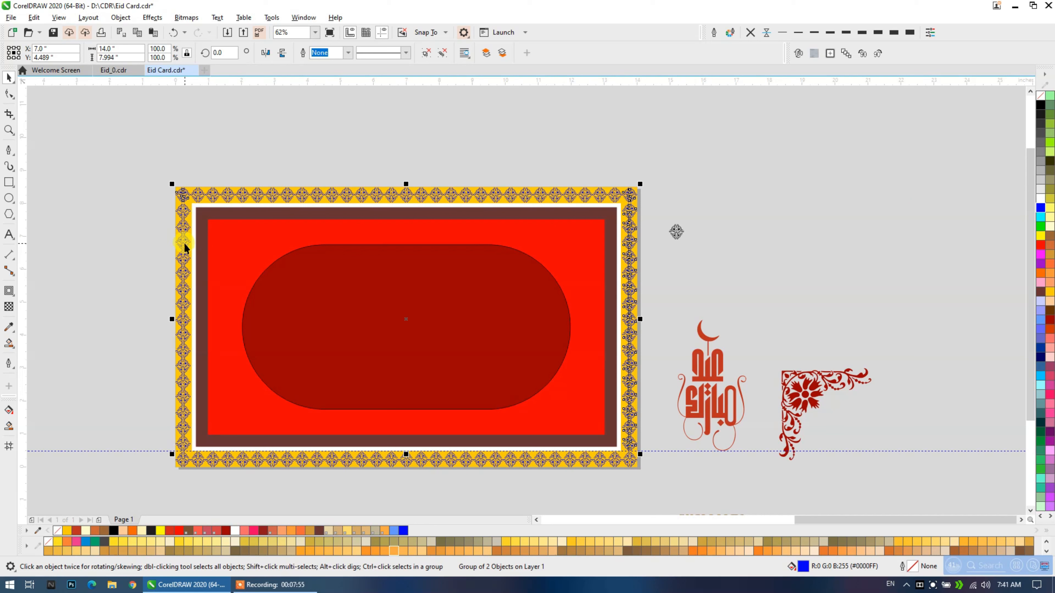
# Fill both L-shaped ornament groups with red (R255 G0 B0) and group them into one full border.
pyautogui.keyDown('shift'); pyautogui.click(185, 248); pyautogui.keyUp('shift')
pyautogui.click(1040, 245)
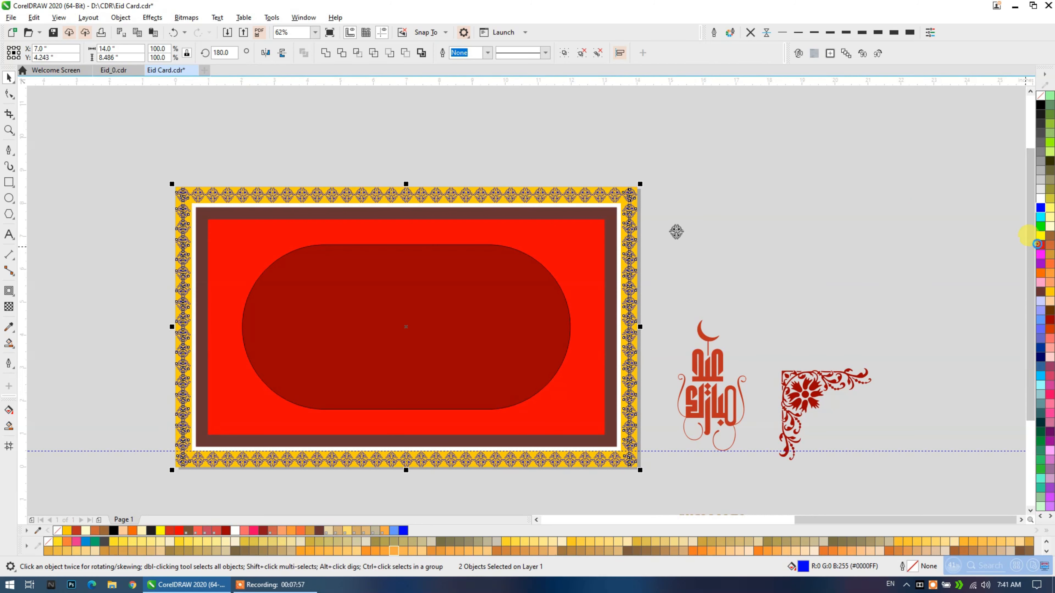
pyautogui.hotkey('ctrl', 'g')
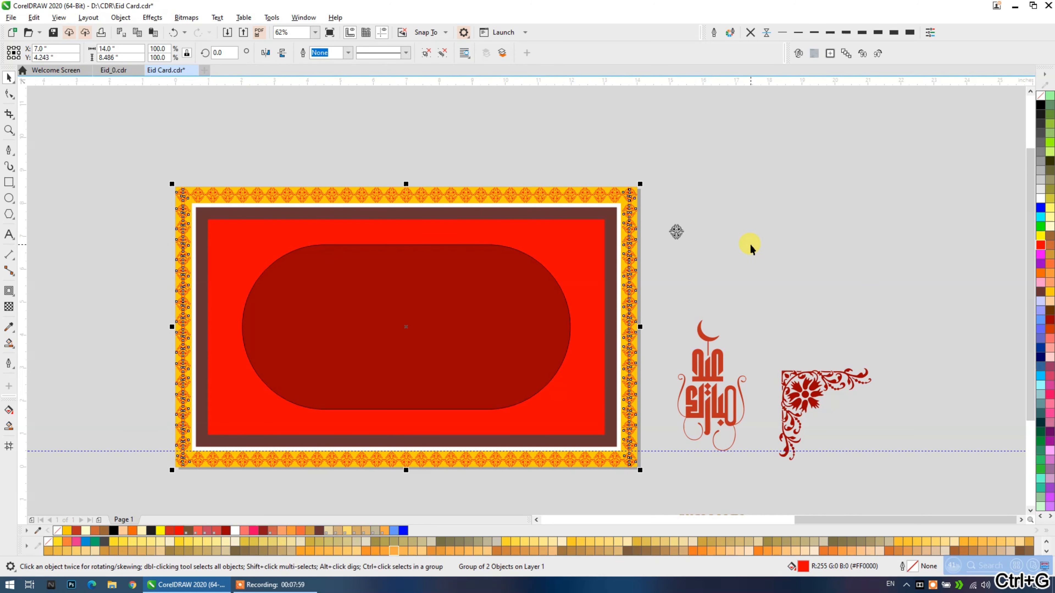
pyautogui.click(749, 245)
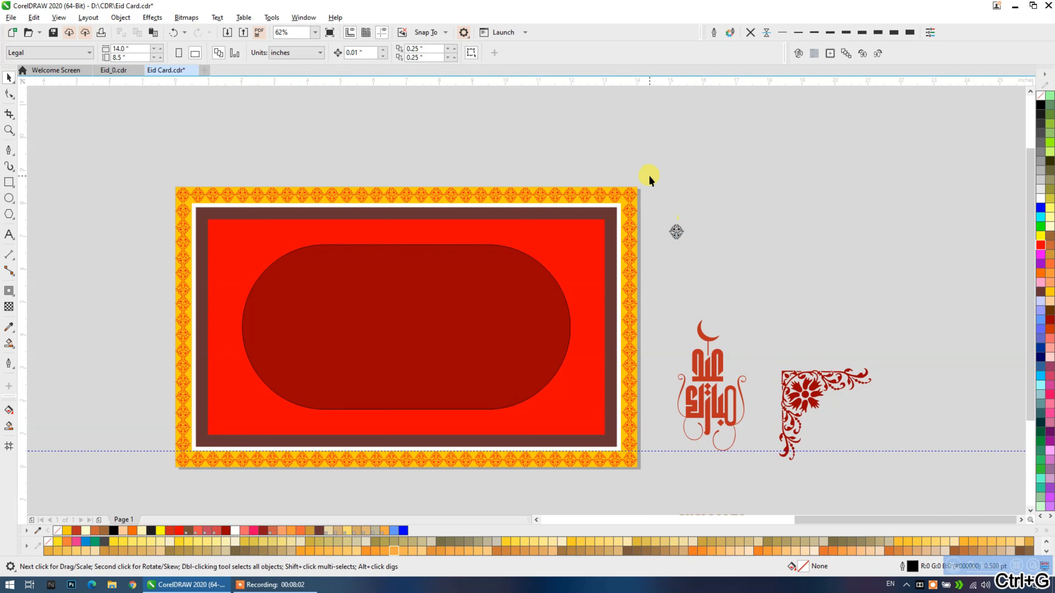
# Delete the spare ornament beside the card and remove the outline from the dark red rounded centre panel.
pyautogui.press('Delete')
pyautogui.moveTo(587, 221); pyautogui.dragTo(670, 188)
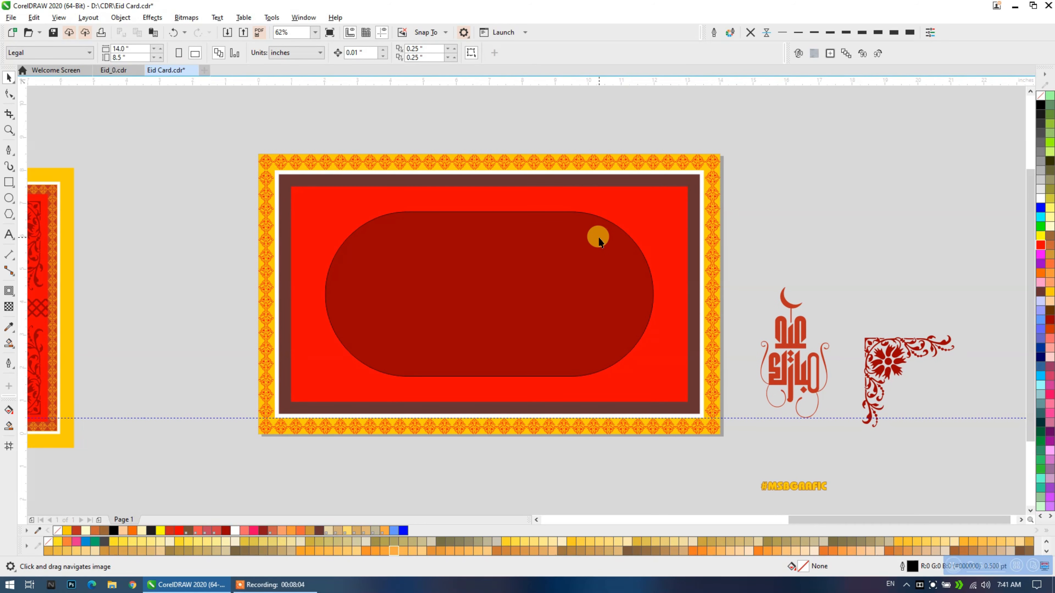
pyautogui.click(598, 236)
pyautogui.click(782, 145)
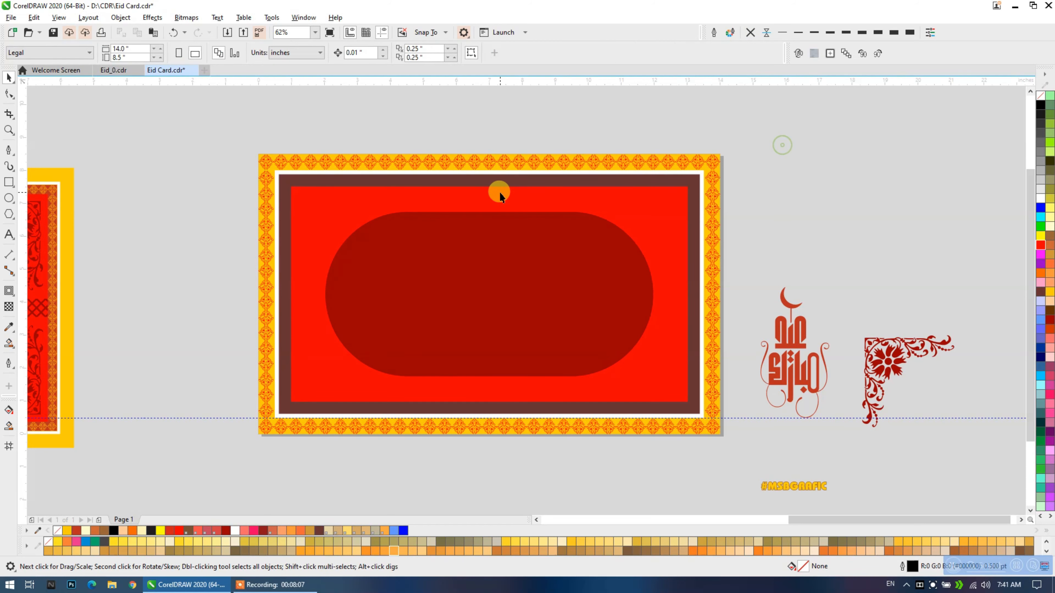
# Reduce the corner rounding of the dark red centre panel to a radius of about 1.833 inches.
pyautogui.scroll(-3, 486, 195)
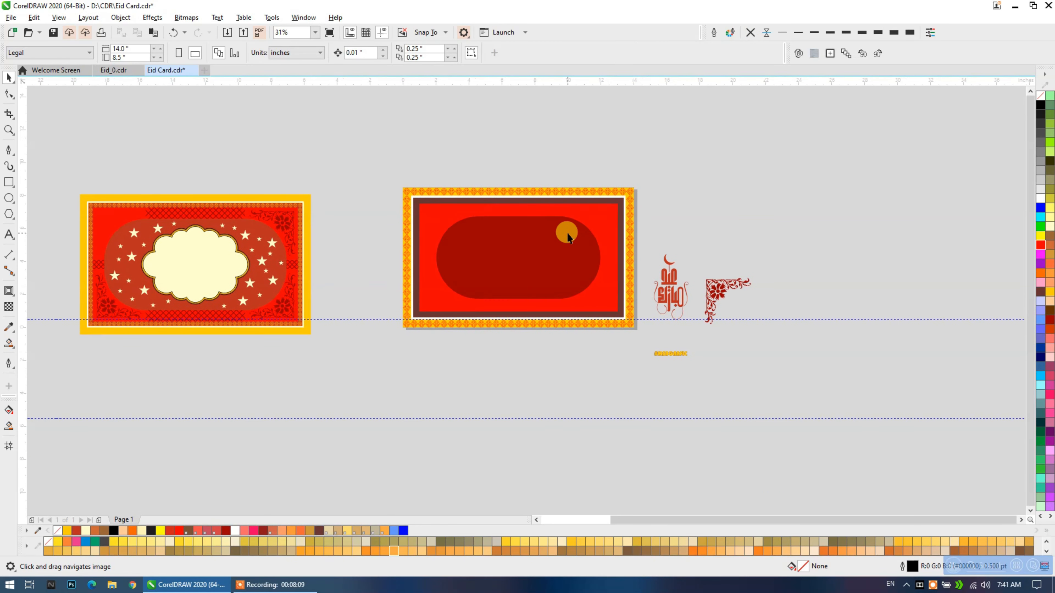
pyautogui.scroll(5, 572, 254)
pyautogui.click(339, 146)
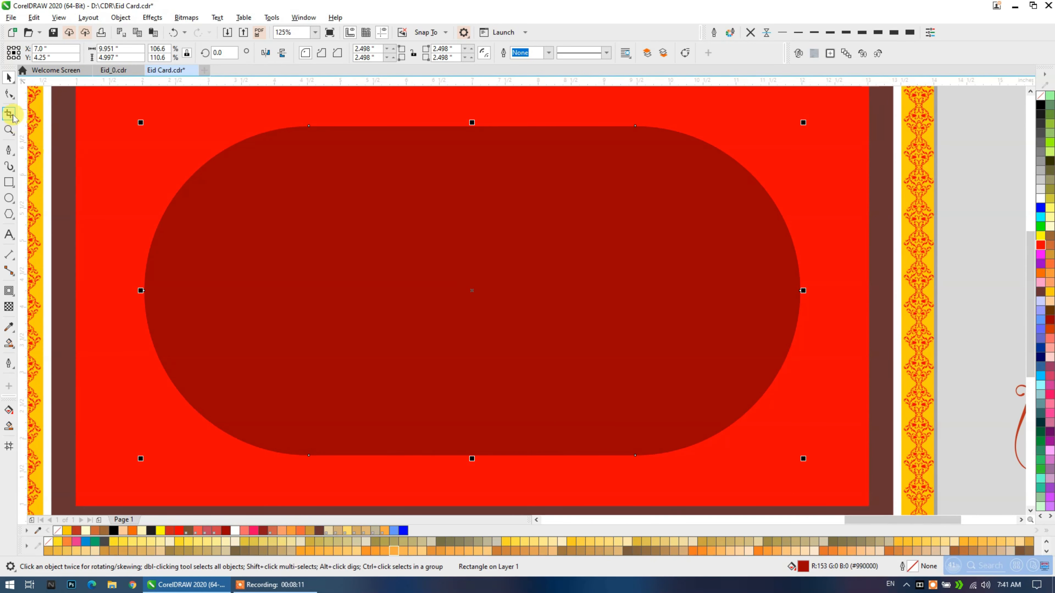
pyautogui.press('F10')
pyautogui.moveTo(310, 126); pyautogui.dragTo(247, 113)
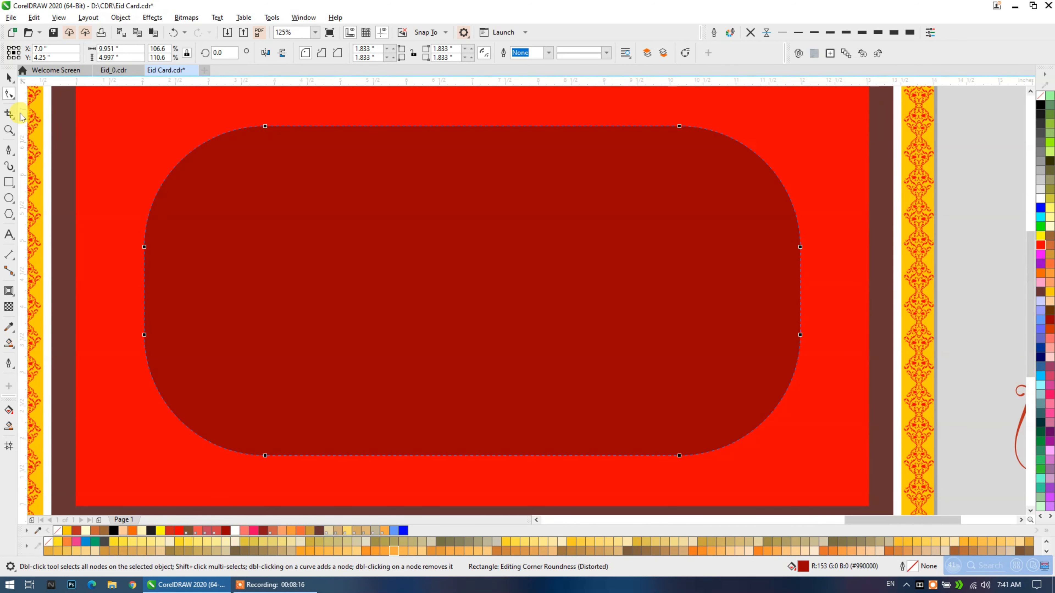
pyautogui.click(9, 79)
# Fill the floral corner ornament beside the card with white (R255 G255 B255).
pyautogui.scroll(-5, 280, 169)
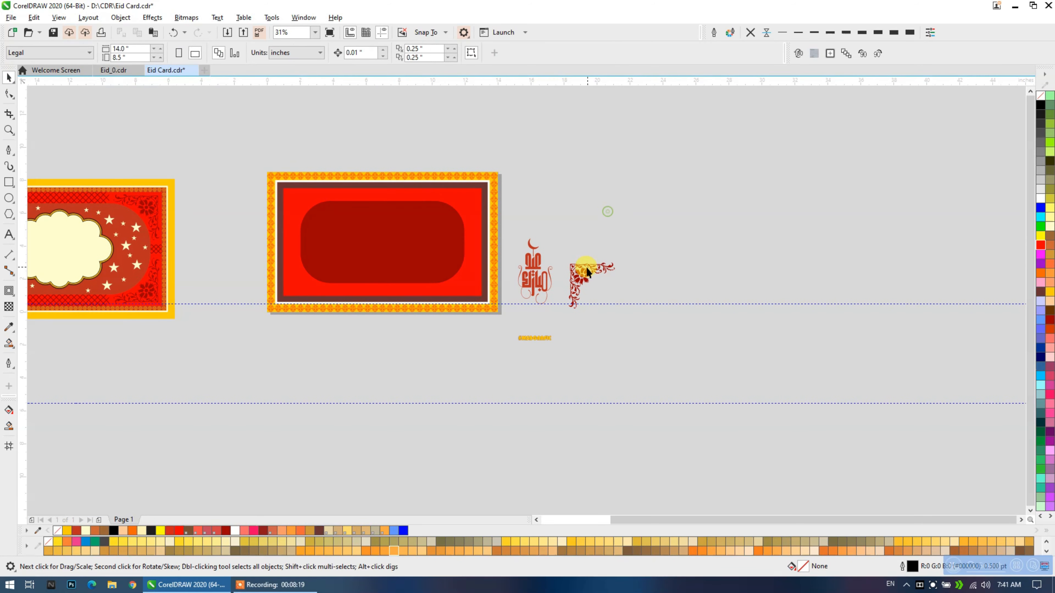
pyautogui.click(582, 276)
pyautogui.scroll(5, 581, 277)
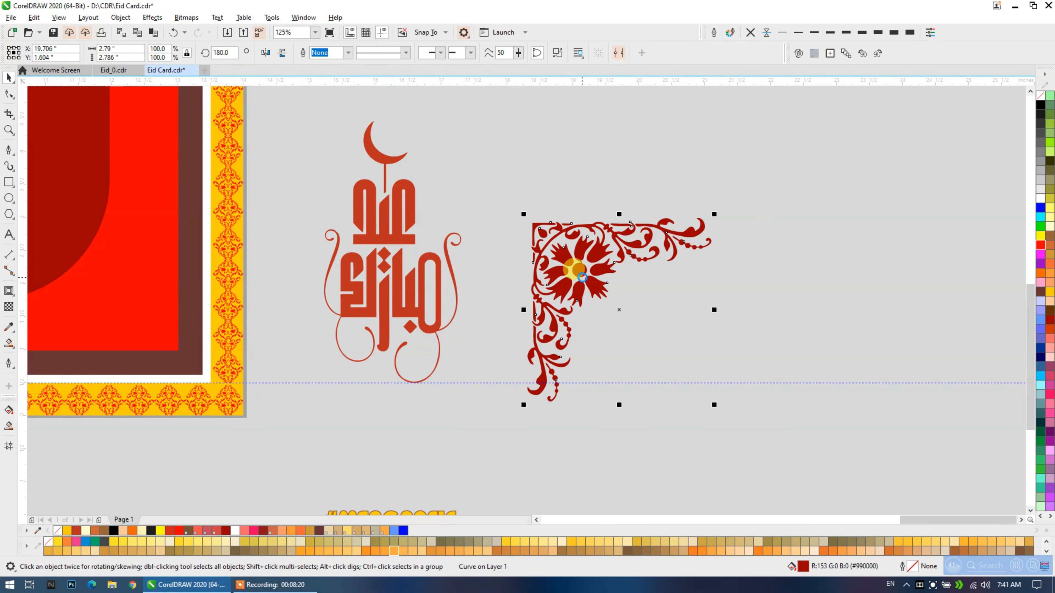
pyautogui.click(1040, 234)
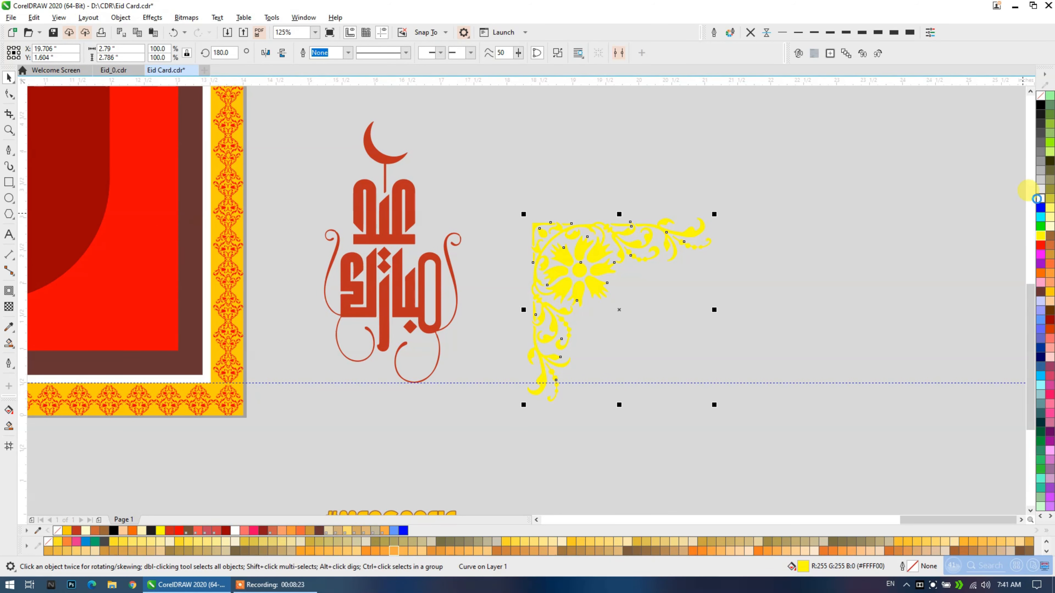
pyautogui.click(1038, 199)
# Place the white ornament in the red rectangle's upper-left corner and a vertically mirrored copy aligned to its bottom edge in the lower-left corner.
pyautogui.scroll(-5, 741, 214)
pyautogui.scroll(2, 727, 268)
pyautogui.moveTo(736, 271); pyautogui.dragTo(133, 269)
pyautogui.rightClick(133, 269)
pyautogui.keyDown('shift'); pyautogui.click(194, 309); pyautogui.keyUp('shift')
pyautogui.press('b')
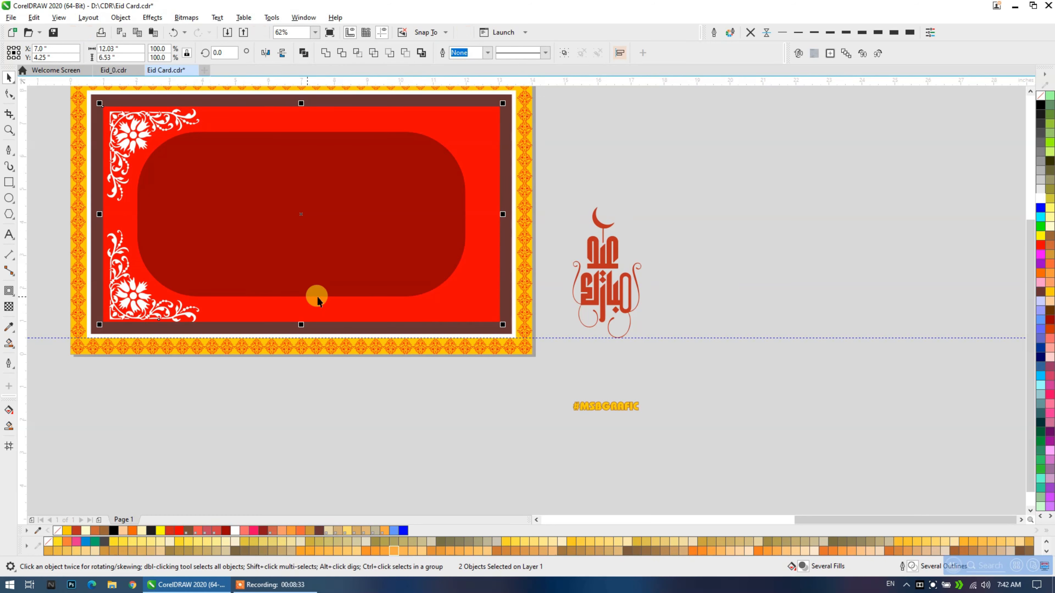
pyautogui.click(702, 283)
# Draw a spacer square of about 0.2 inch in the lower-left inner corner of the red rectangle.
pyautogui.moveTo(58, 276); pyautogui.dragTo(286, 316)
pyautogui.scroll(1, 243, 304)
pyautogui.press('space')
pyautogui.click(280, 450)
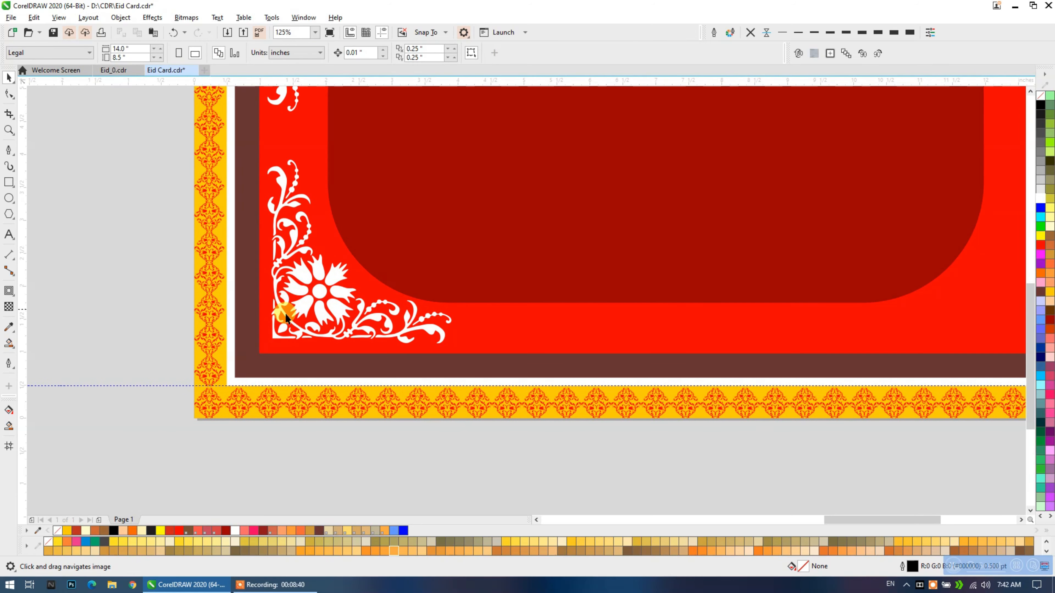
pyautogui.scroll(4, 286, 331)
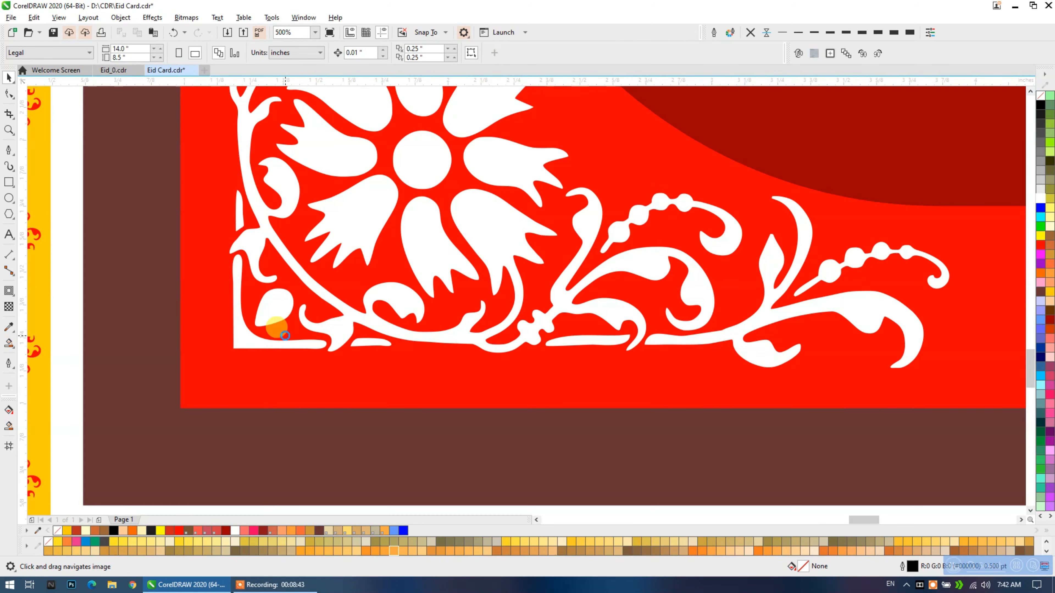
pyautogui.click(8, 185)
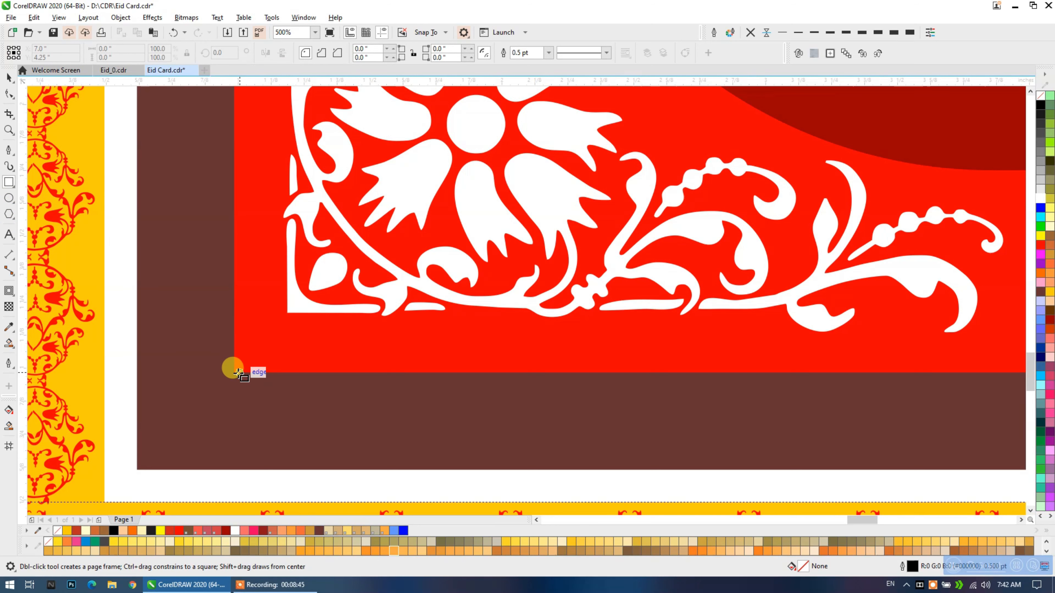
pyautogui.moveTo(234, 373); pyautogui.dragTo(287, 320)
pyautogui.click(9, 77)
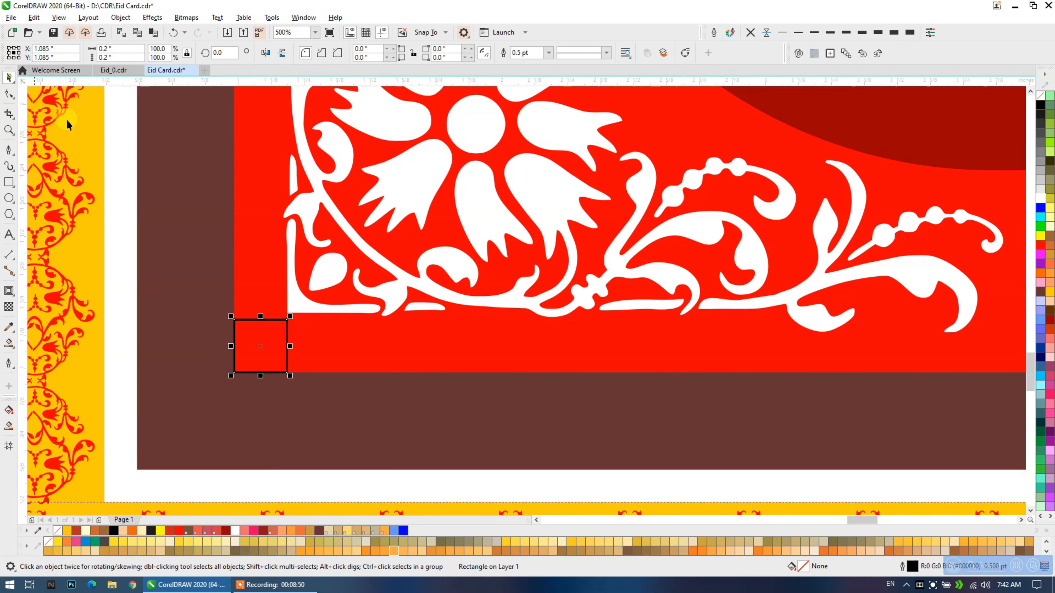
# Move the lower-left ornament so its outer corner meets the inner corner of the spacer square.
pyautogui.scroll(2, 297, 322)
pyautogui.scroll(4, 298, 322)
pyautogui.moveTo(363, 300); pyautogui.dragTo(365, 351)
pyautogui.scroll(-8, 388, 306)
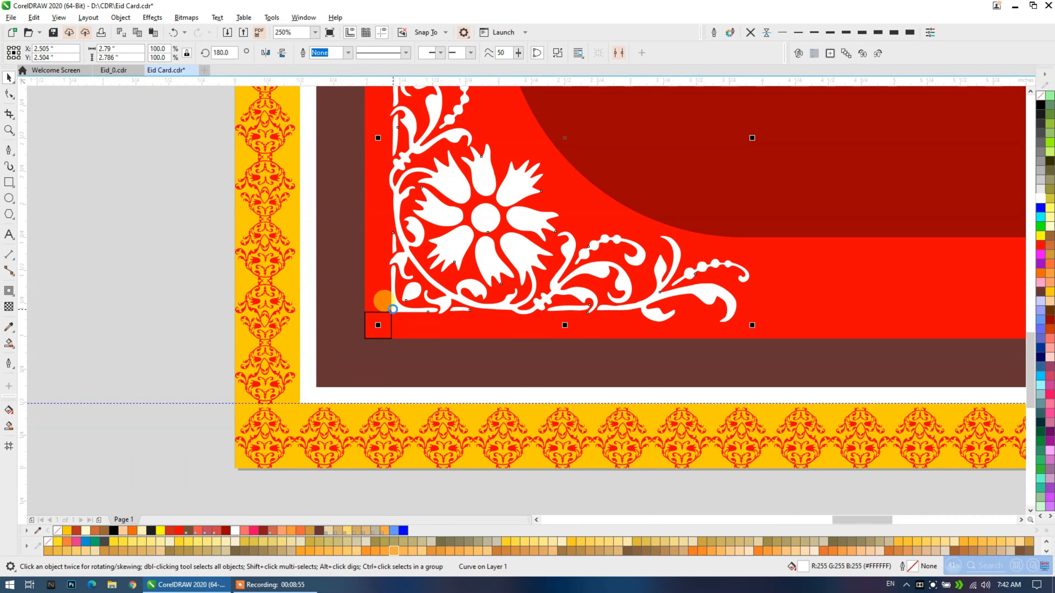
pyautogui.scroll(-2, 376, 412)
# Align the spacer square with the top edge of the red rectangle, in its upper-left corner.
pyautogui.moveTo(286, 364); pyautogui.dragTo(382, 432)
pyautogui.keyDown('shift'); pyautogui.click(393, 326); pyautogui.keyUp('shift')
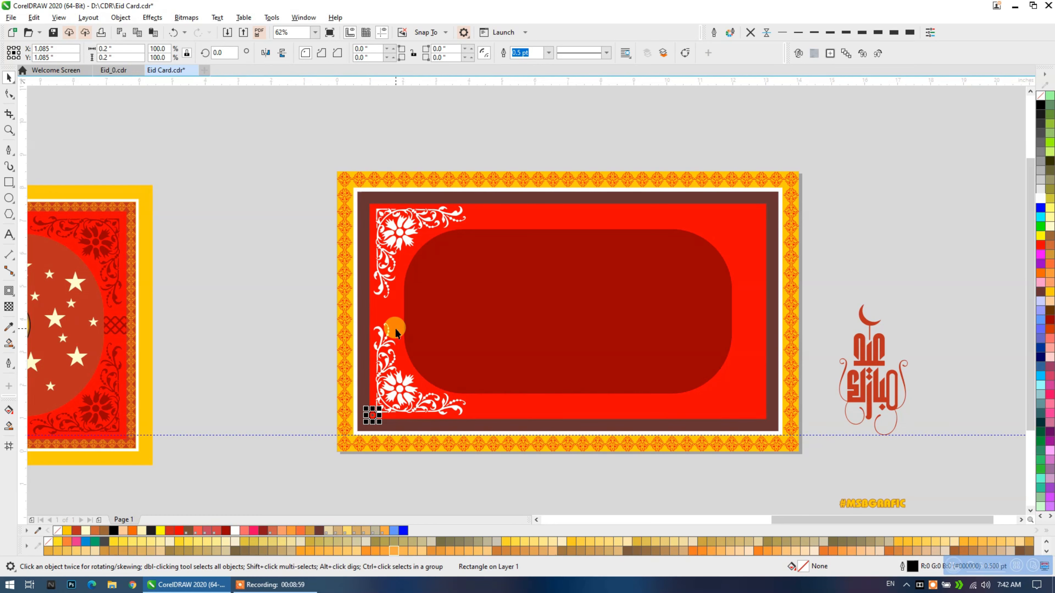
pyautogui.click(371, 208)
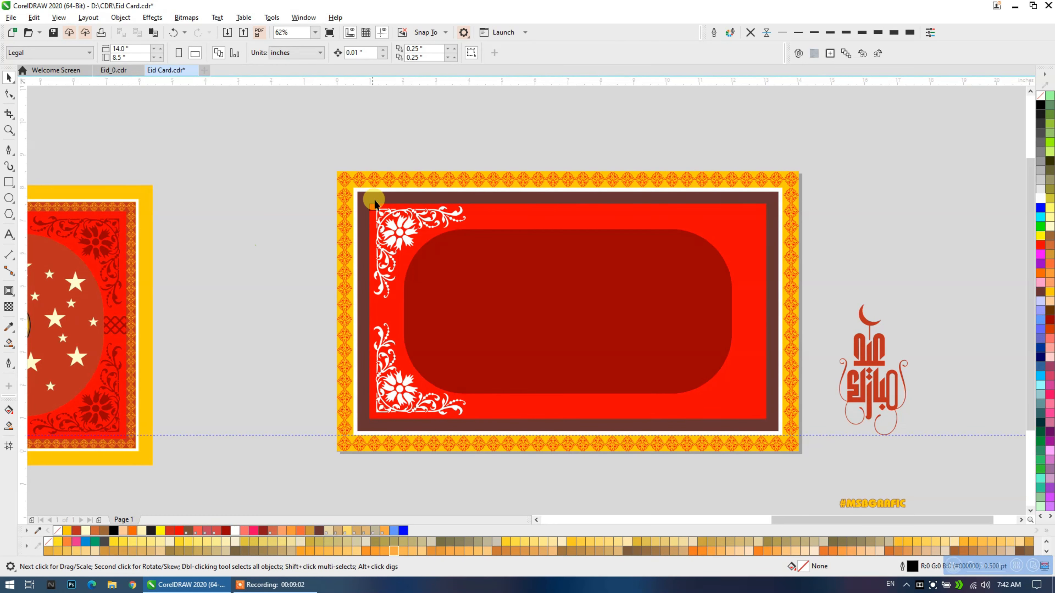
# Move the upper-left ornament so its outer corner meets the inner corner of the spacer square.
pyautogui.scroll(6, 370, 208)
pyautogui.click(348, 243)
pyautogui.scroll(2, 351, 244)
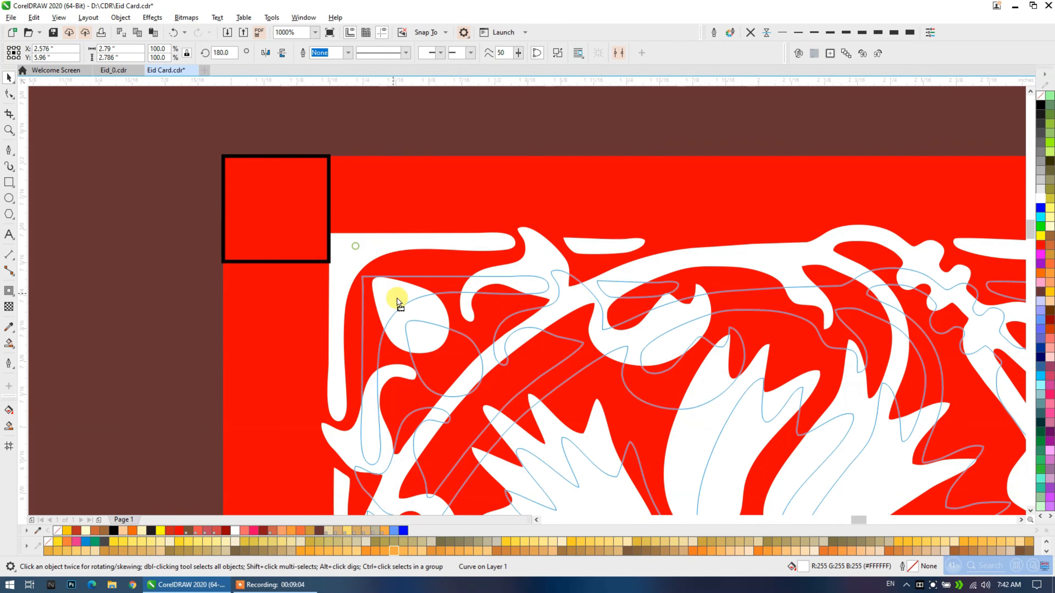
pyautogui.moveTo(371, 287); pyautogui.dragTo(328, 260)
pyautogui.scroll(-6, 271, 210)
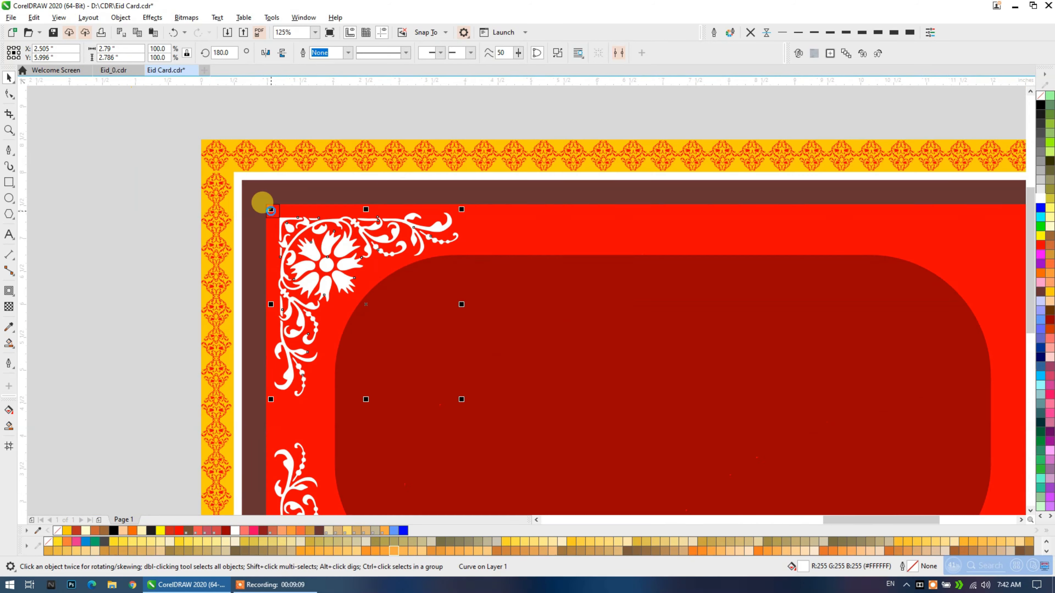
pyautogui.scroll(-1, 271, 210)
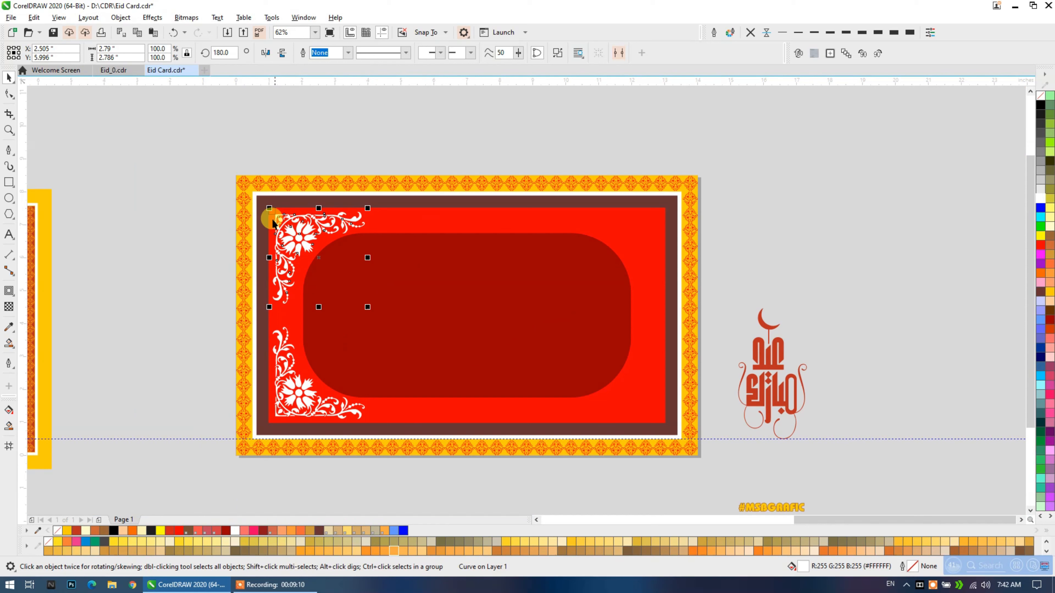
# Group the two left corner ornaments and fill them with dark brown (R102 G51 B0).
pyautogui.keyDown('shift'); pyautogui.click(289, 389); pyautogui.keyUp('shift')
pyautogui.hotkey('ctrl', 'g')
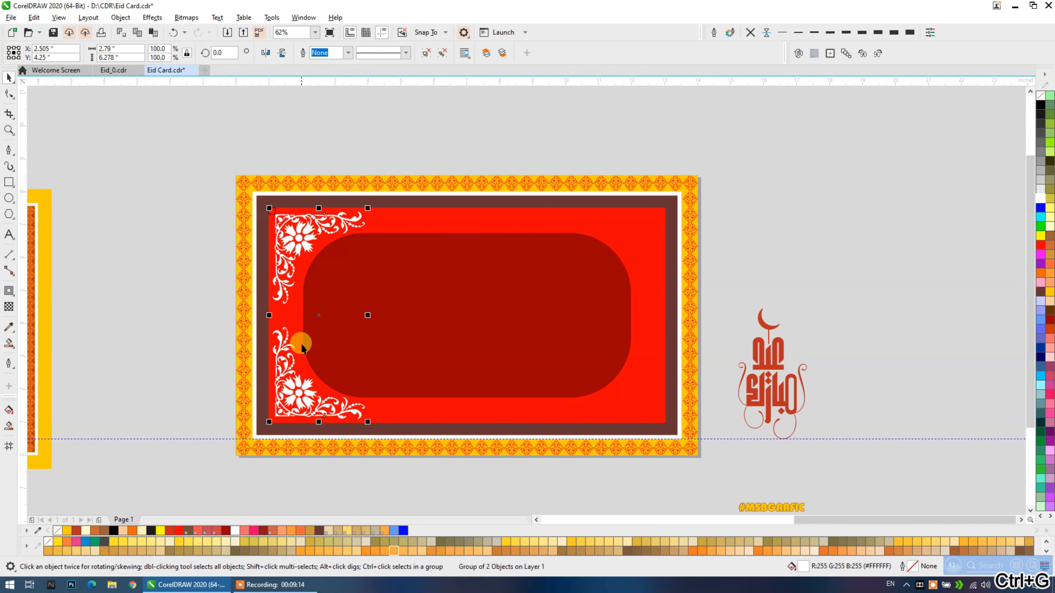
pyautogui.scroll(-1, 336, 342)
pyautogui.scroll(1, 307, 337)
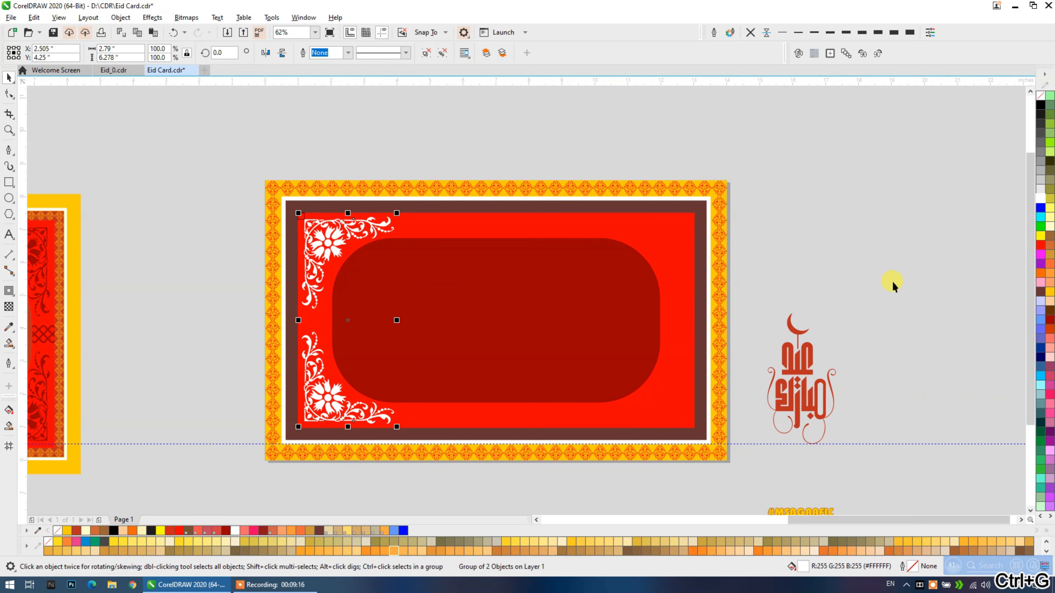
pyautogui.click(1050, 241)
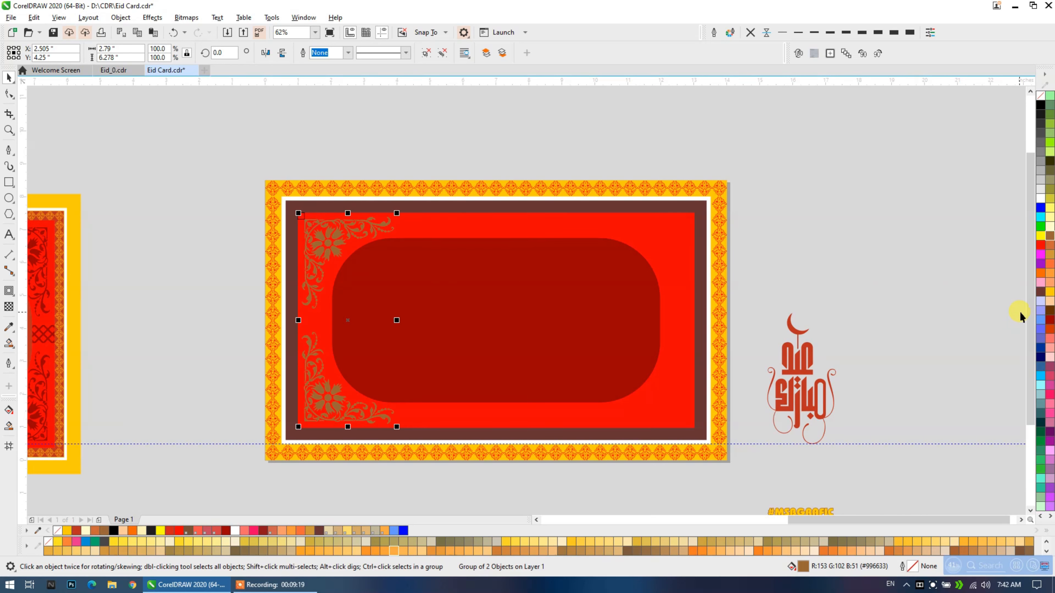
pyautogui.click(1051, 310)
# Create a horizontally mirrored copy of the ornament group and align it with the right edge of the red rectangle.
pyautogui.moveTo(298, 321); pyautogui.dragTo(398, 323)
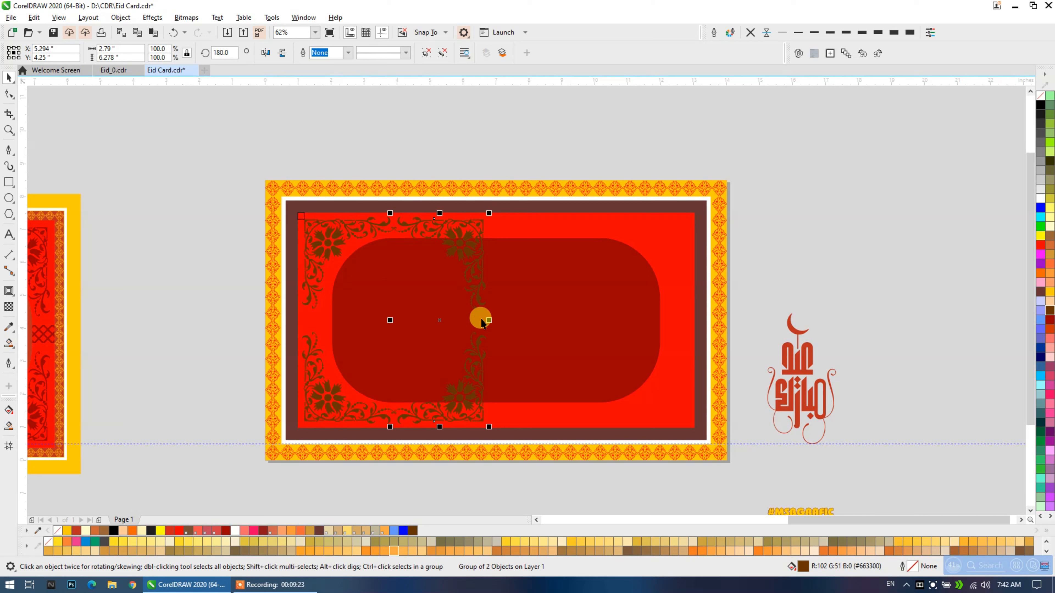
pyautogui.keyDown('shift'); pyautogui.click(670, 298); pyautogui.keyUp('shift')
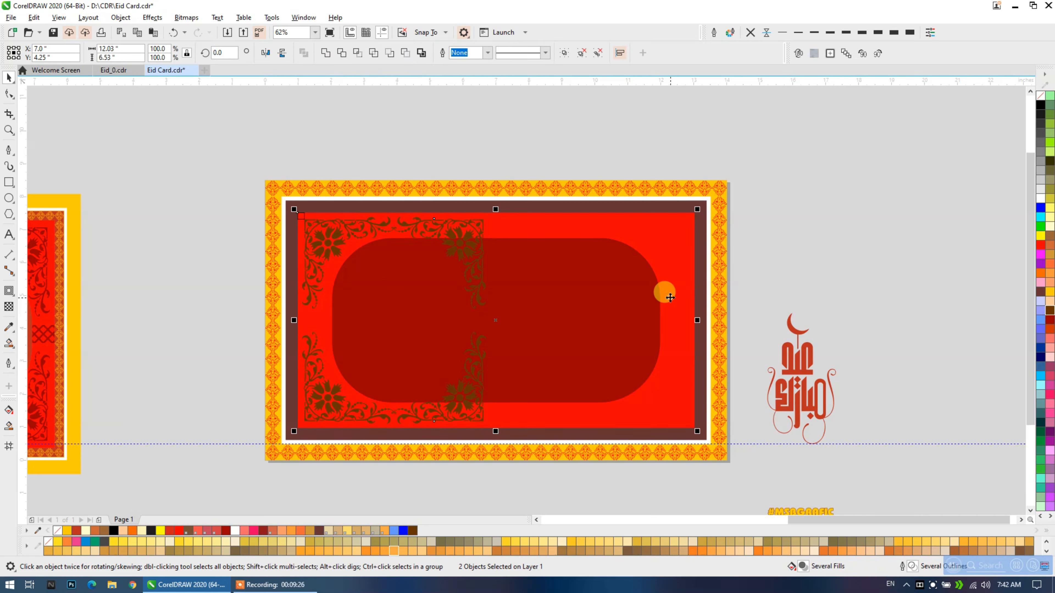
pyautogui.press('l')
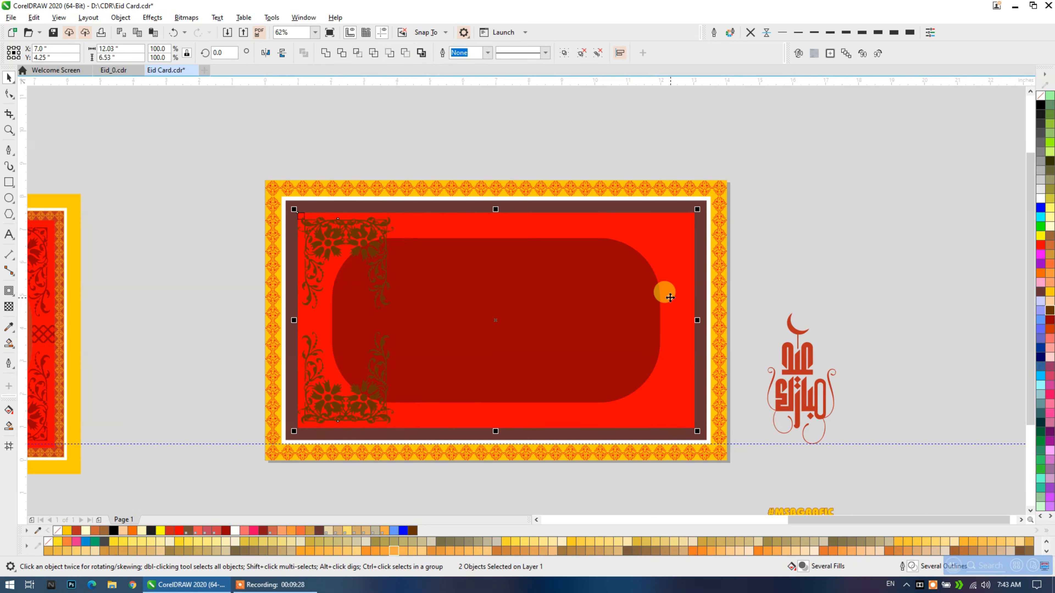
pyautogui.press('r')
pyautogui.click(756, 203)
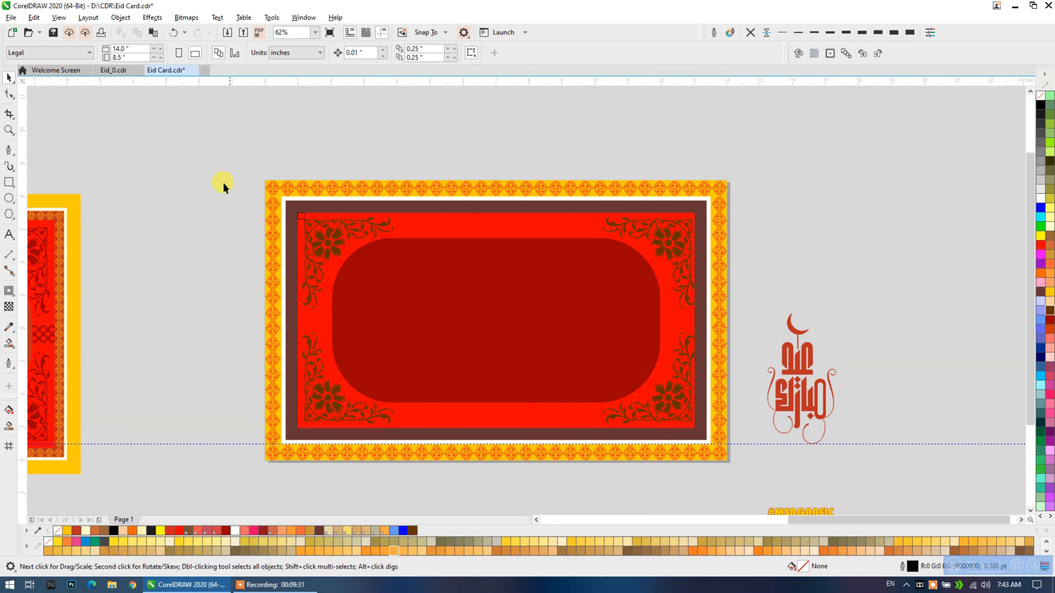
# Align the spacer square with the right edge of the red rectangle, in its upper-right corner.
pyautogui.click(379, 255)
pyautogui.keyDown('shift'); pyautogui.click(413, 219); pyautogui.keyUp('shift')
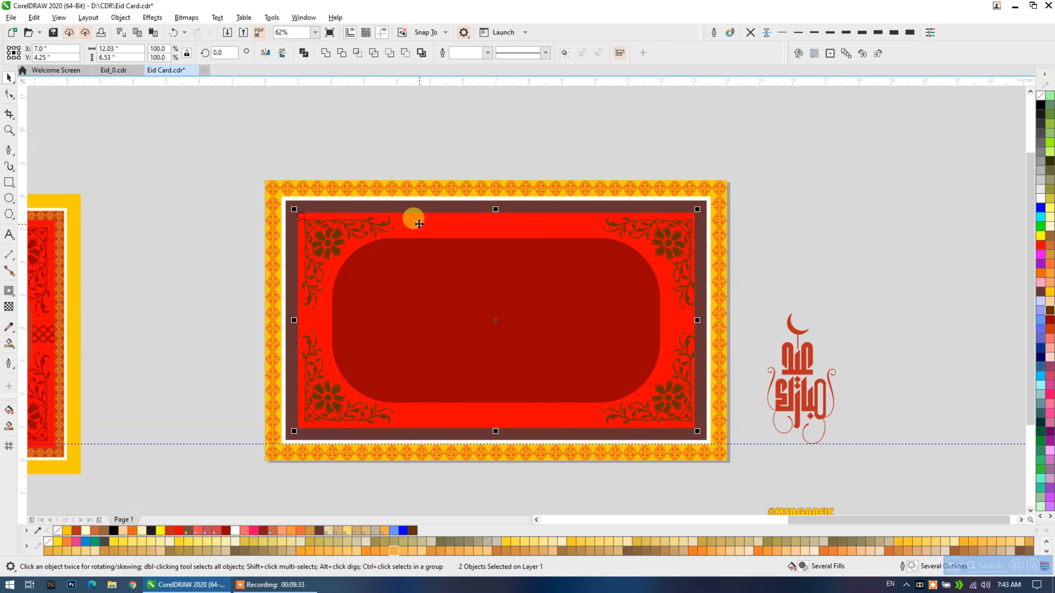
pyautogui.click(504, 164)
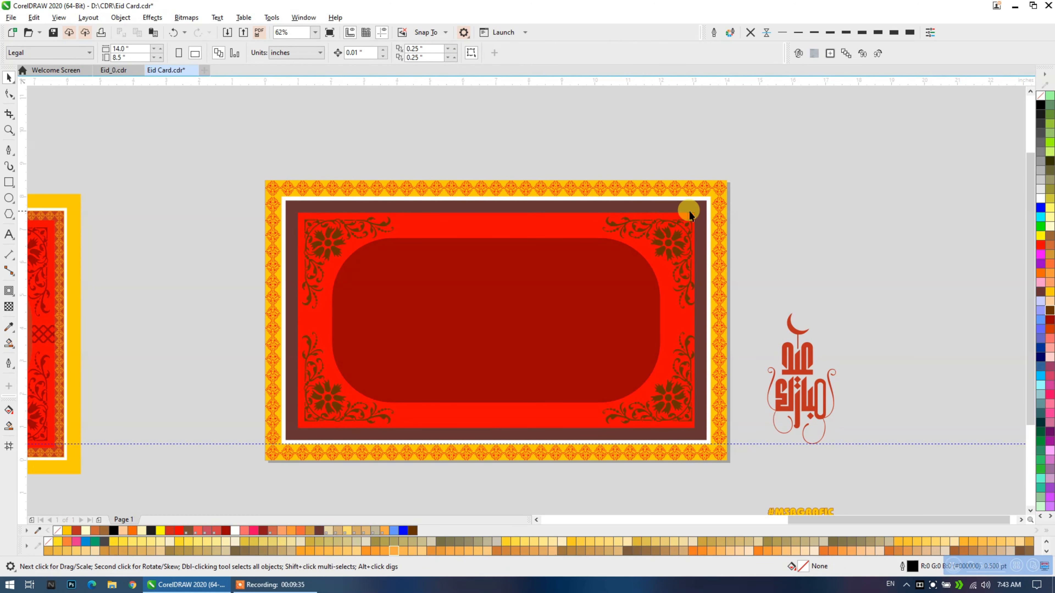
# Move the right ornament group inward so its outer corner meets the inner corner of the spacer square.
pyautogui.scroll(5, 670, 210)
pyautogui.click(668, 244)
pyautogui.scroll(4, 664, 241)
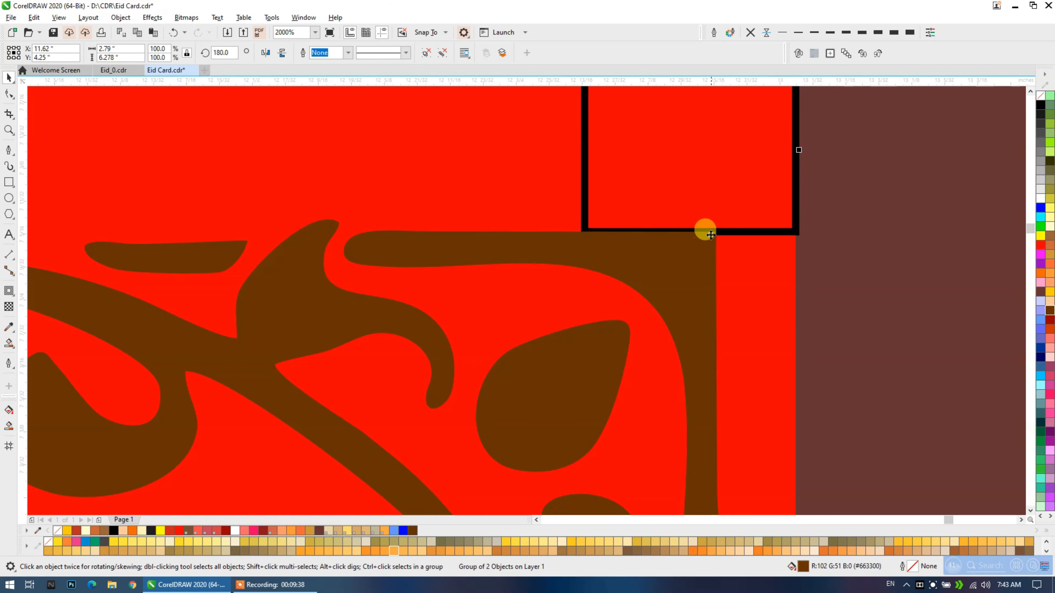
pyautogui.moveTo(711, 235); pyautogui.dragTo(582, 234)
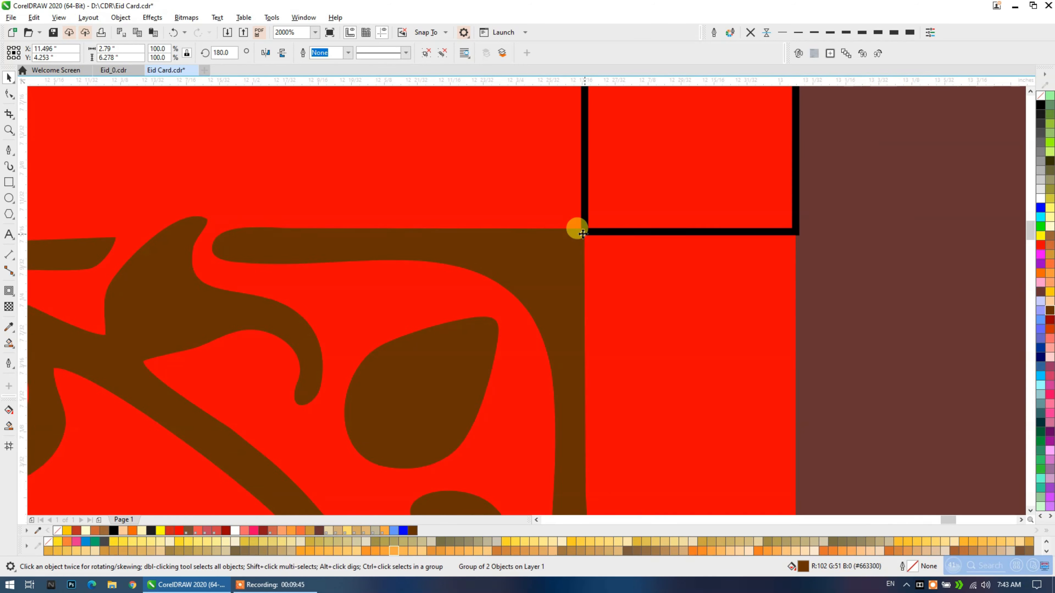
pyautogui.scroll(-6, 582, 234)
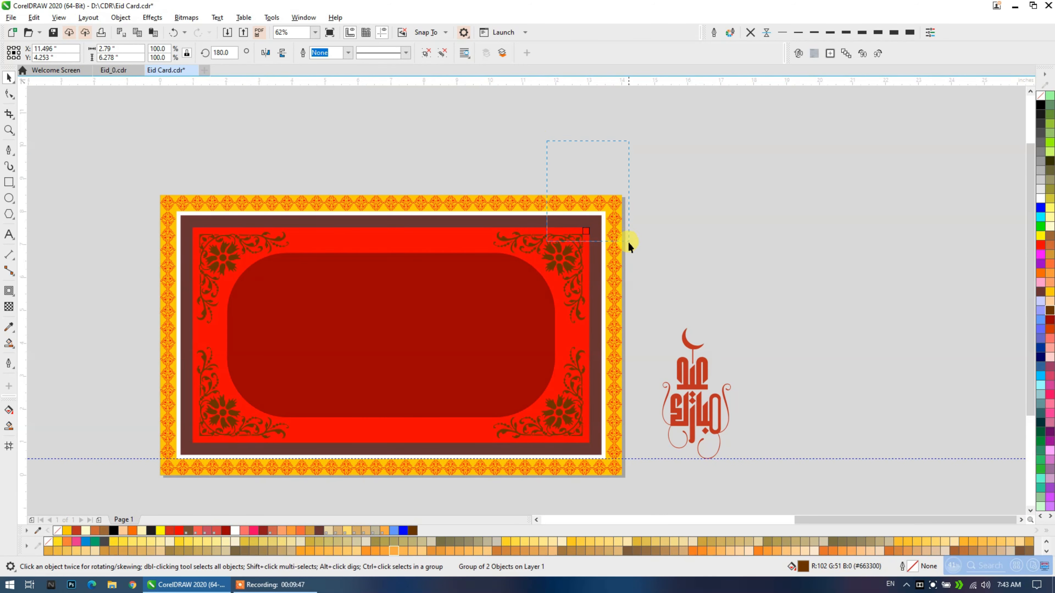
# Delete the spacer square from the upper-right corner of the red rectangle.
pyautogui.moveTo(547, 141); pyautogui.dragTo(629, 241)
pyautogui.scroll(4, 584, 222)
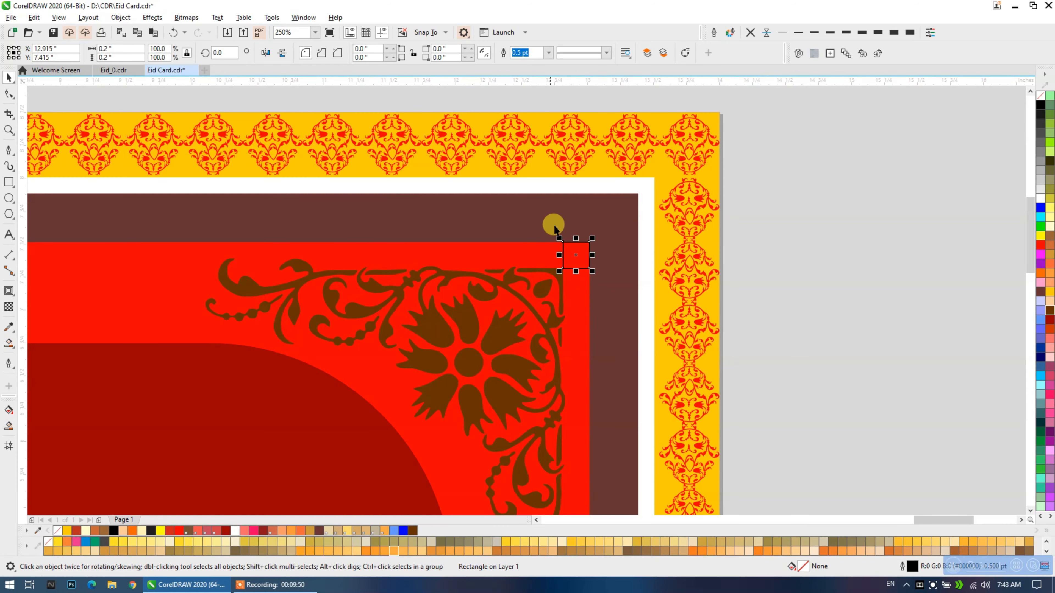
pyautogui.scroll(-6, 561, 254)
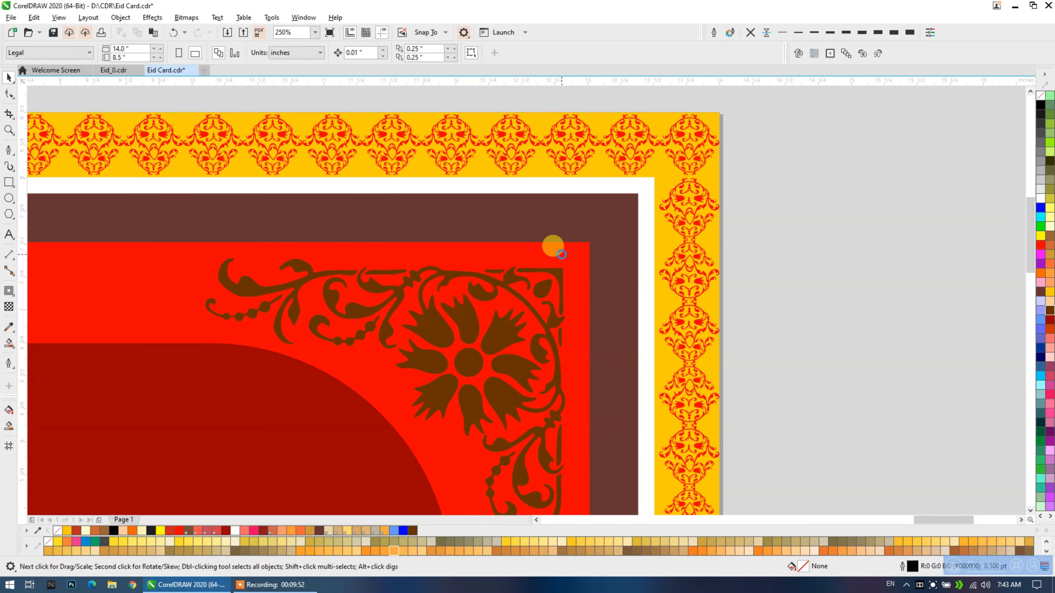
pyautogui.scroll(2, 497, 273)
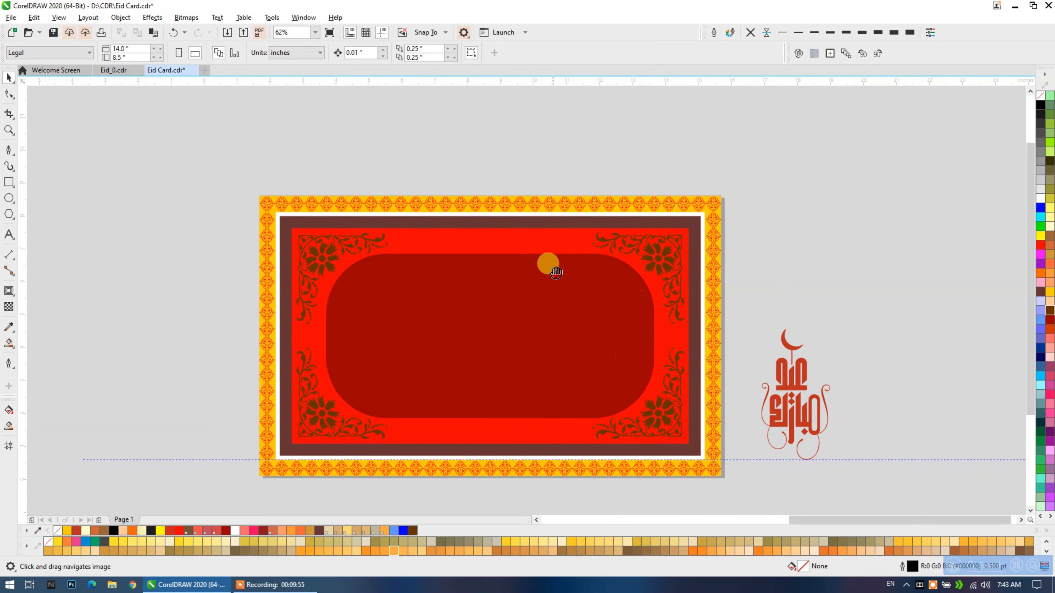
# Group the left and right ornament pairs into one set of four corner ornaments.
pyautogui.click(647, 248)
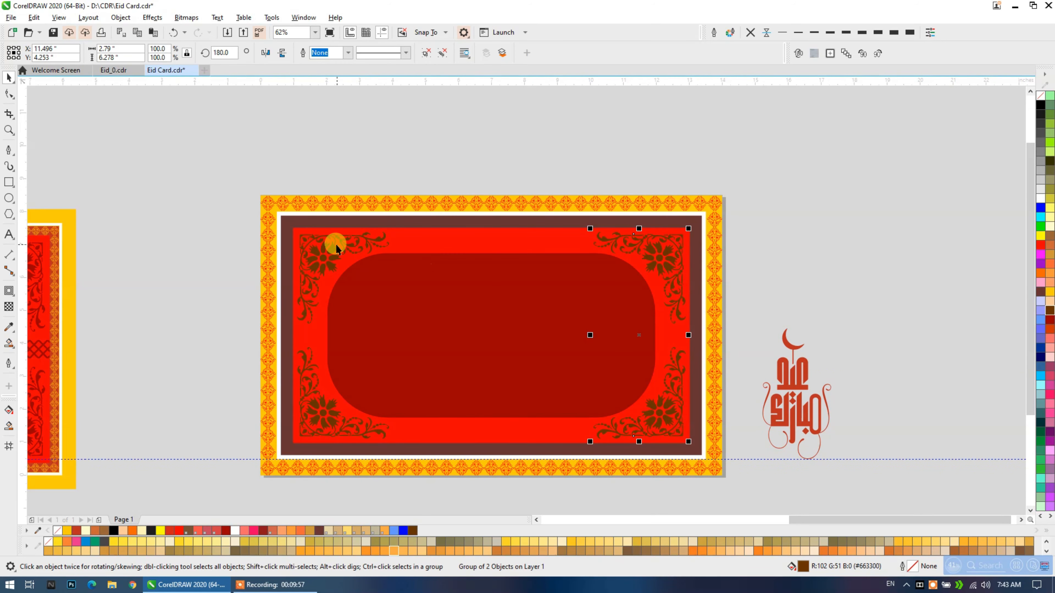
pyautogui.keyDown('shift'); pyautogui.click(326, 258); pyautogui.keyUp('shift')
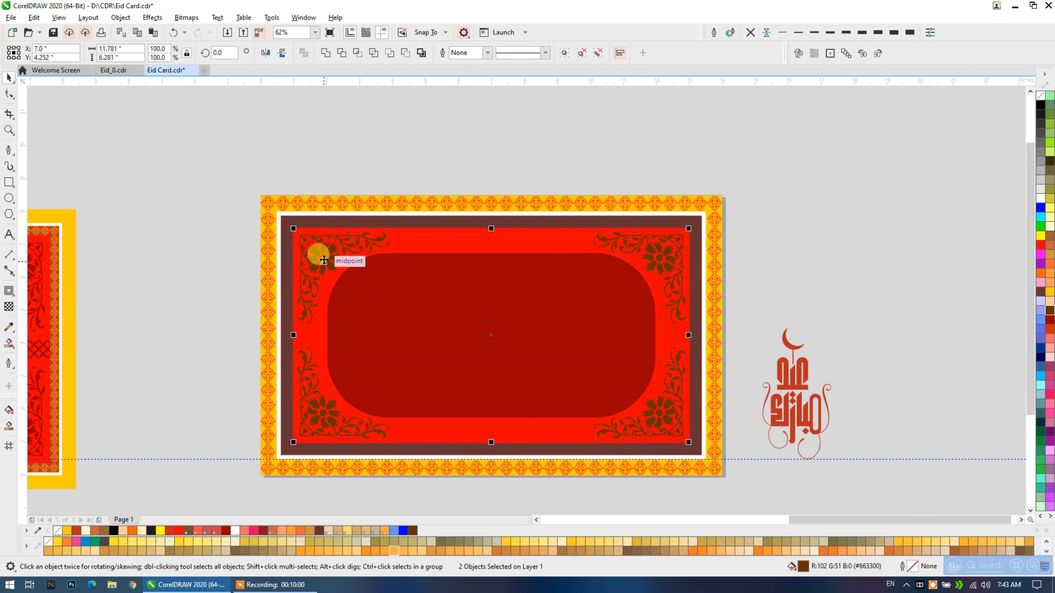
pyautogui.hotkey('ctrl', 'g')
pyautogui.moveTo(327, 253); pyautogui.dragTo(354, 252)
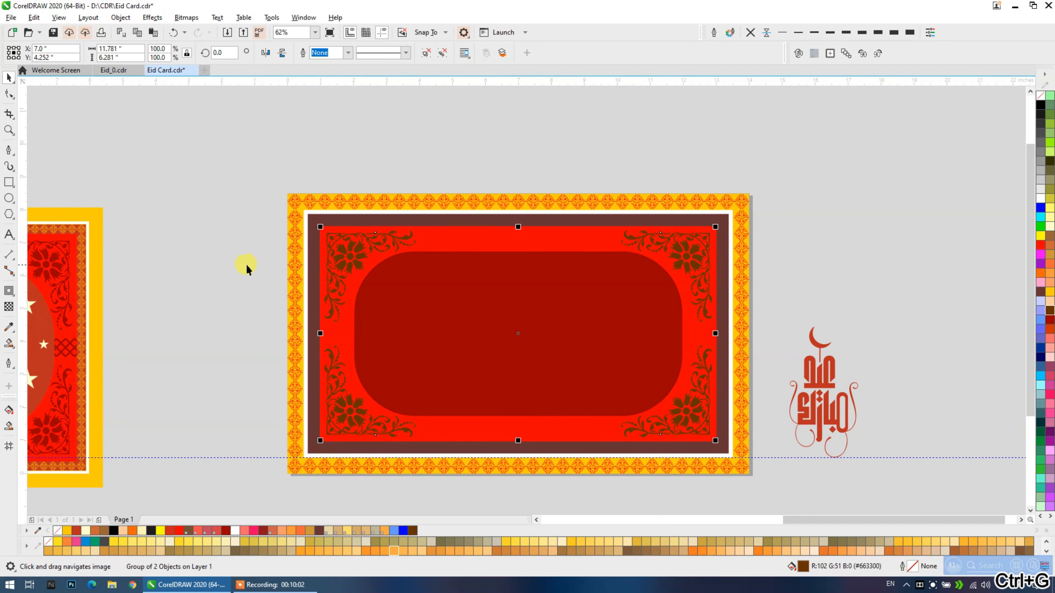
# Recolour the brown band around the red frame with the dark red sampled from the rounded centre panel.
pyautogui.click(246, 266)
pyautogui.click(311, 263)
pyautogui.scroll(3, 308, 235)
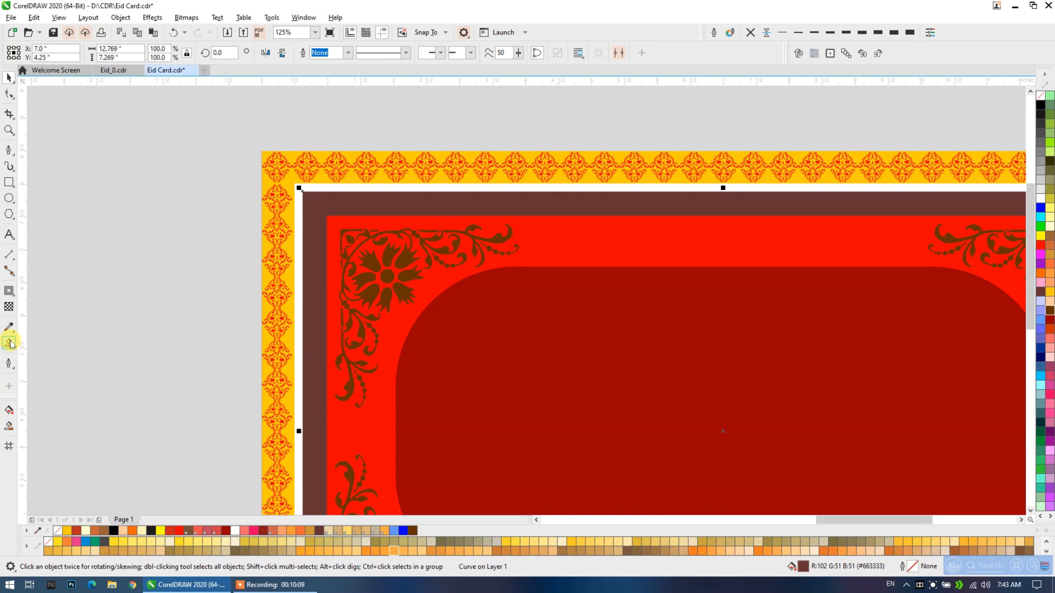
pyautogui.click(9, 326)
pyautogui.click(447, 316)
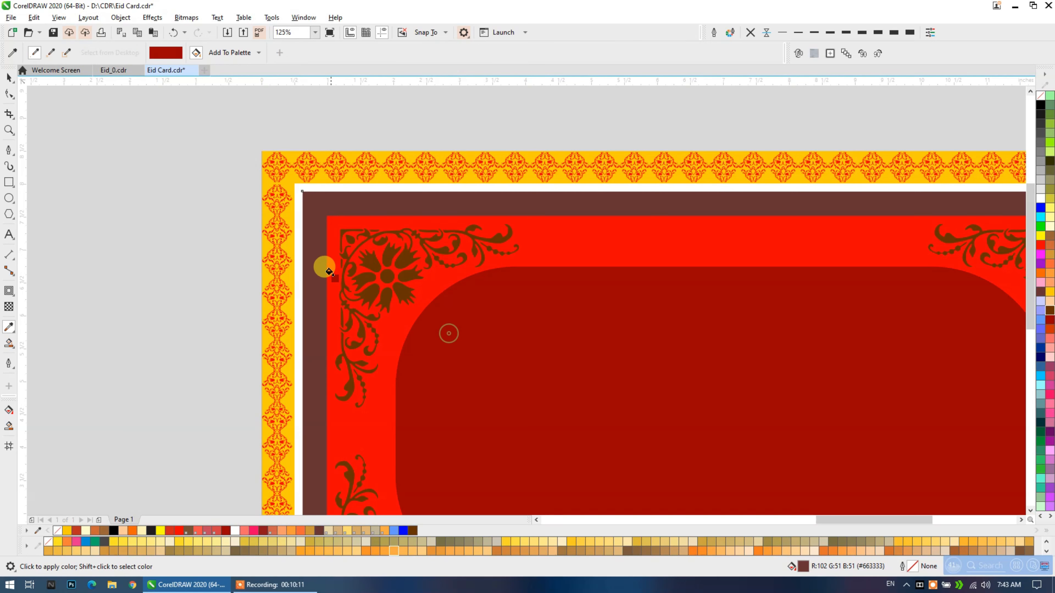
pyautogui.click(307, 257)
pyautogui.click(8, 77)
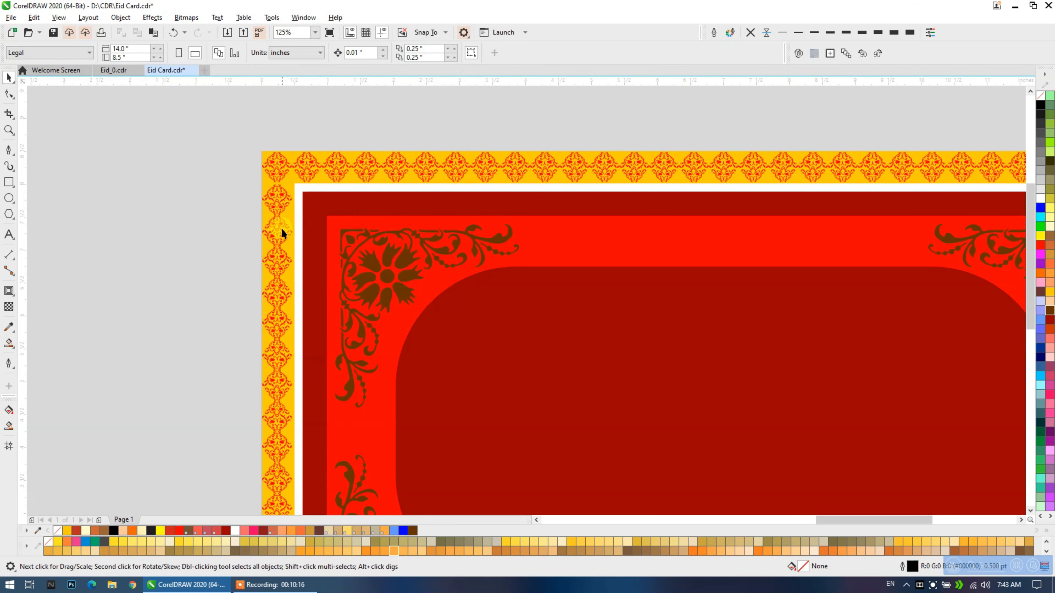
# Mirror a copy of the reference card's lower-left floral ornament vertically into its upper-left corner.
pyautogui.scroll(-5, 281, 229)
pyautogui.moveTo(401, 281); pyautogui.dragTo(438, 285)
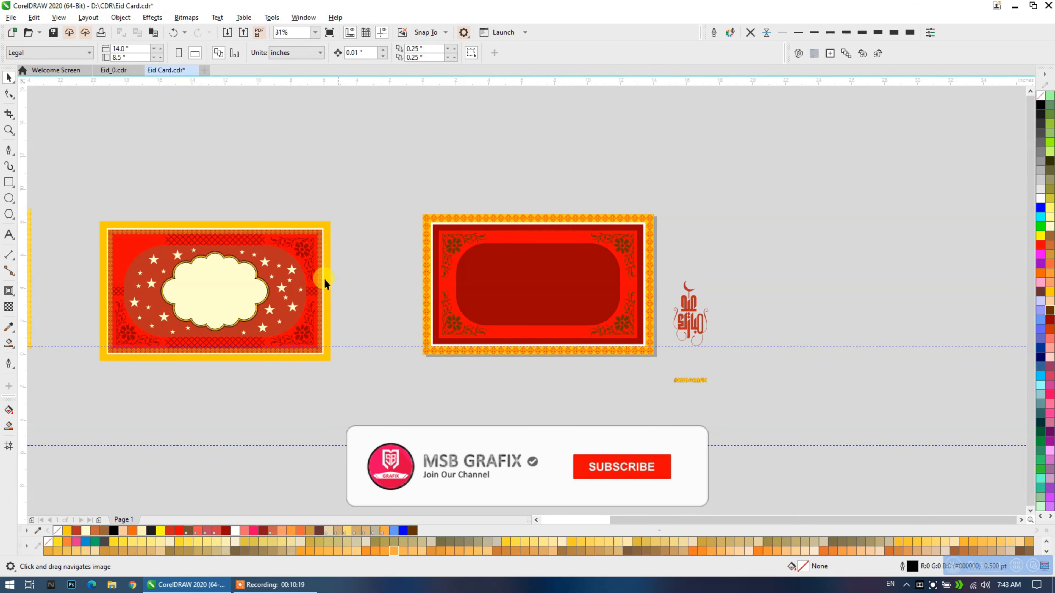
pyautogui.scroll(2, 160, 254)
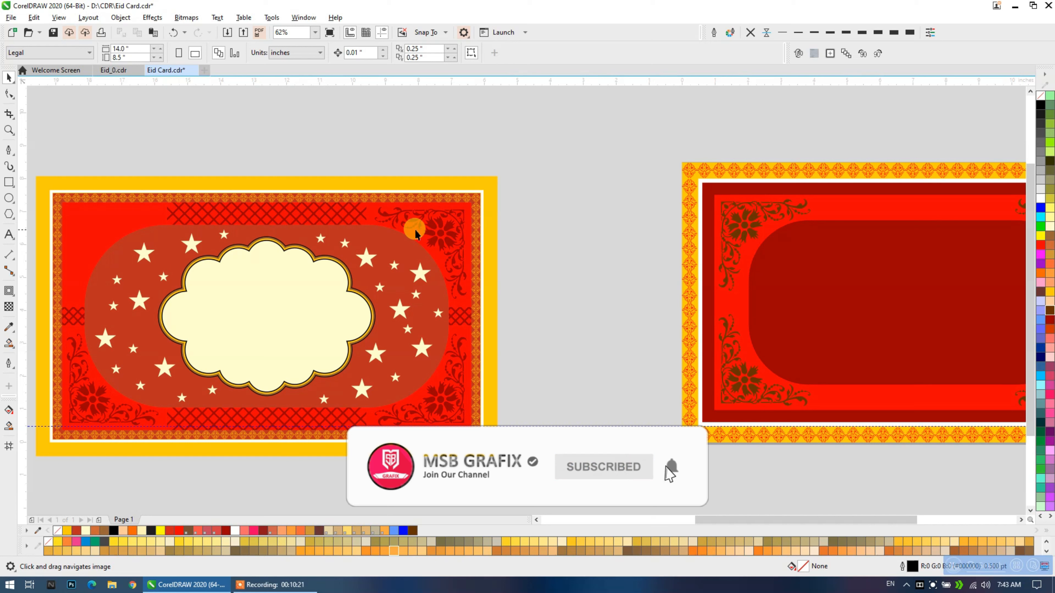
pyautogui.click(67, 394)
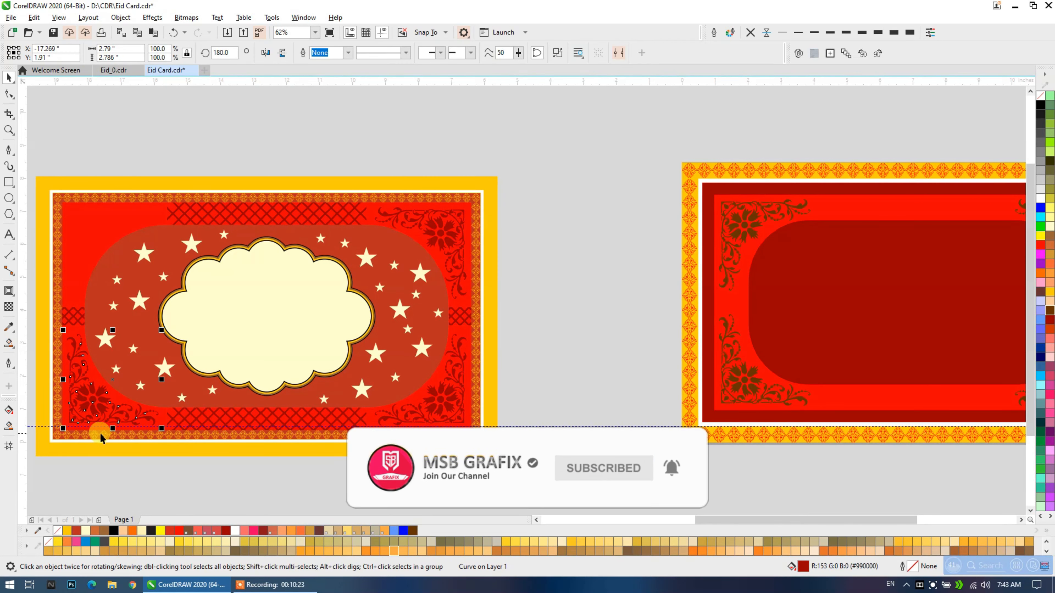
pyautogui.moveTo(114, 429); pyautogui.dragTo(92, 230)
pyautogui.rightClick(90, 266)
pyautogui.keyDown('shift'); pyautogui.click(79, 400); pyautogui.keyUp('shift')
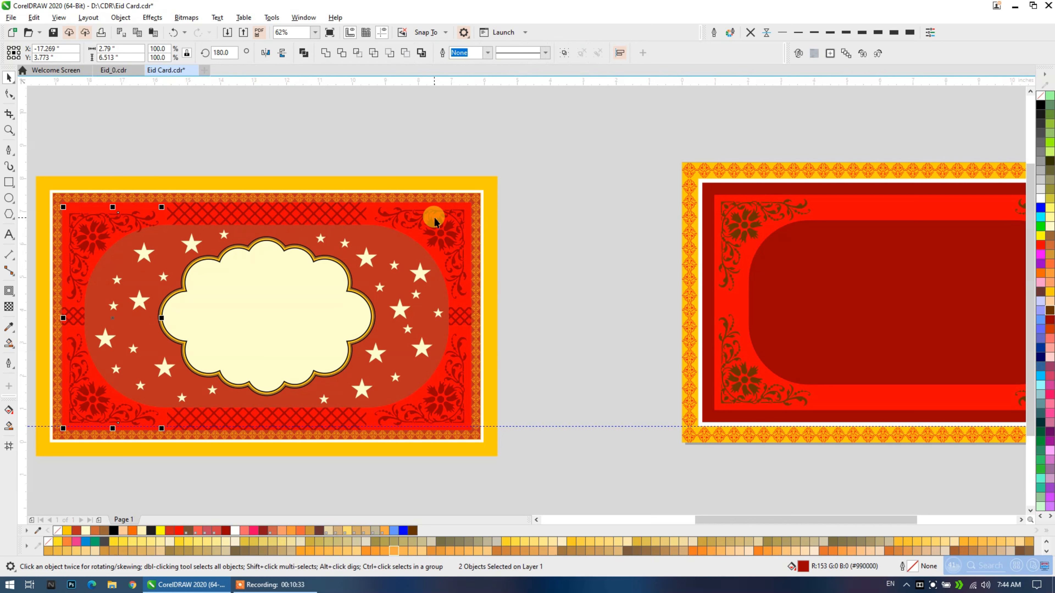
pyautogui.click(391, 149)
# Align the reference card's upper-left ornament with the top edge of its upper-right ornament.
pyautogui.click(90, 235)
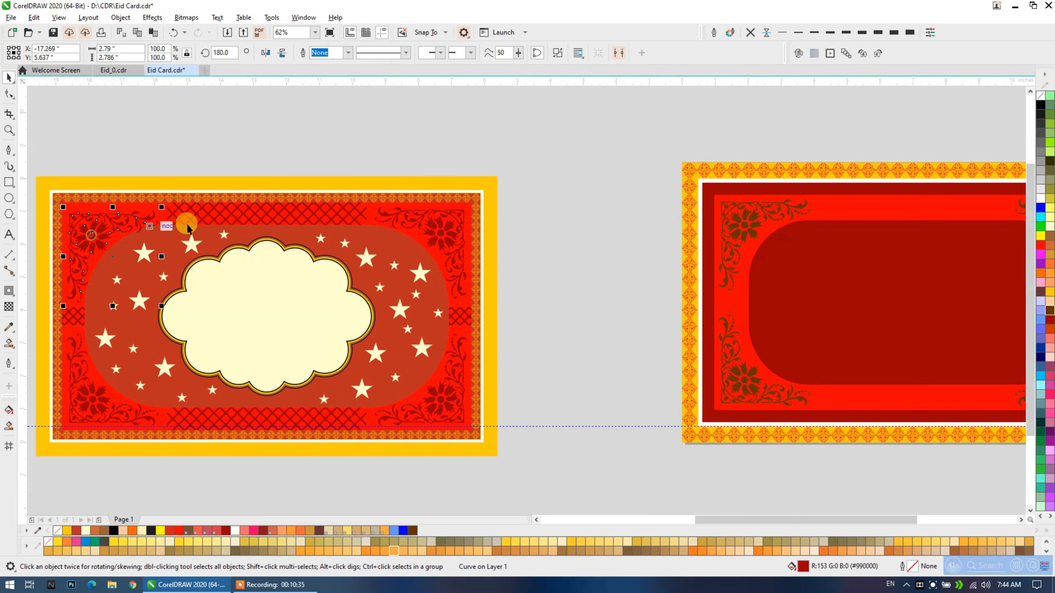
pyautogui.keyDown('shift'); pyautogui.click(440, 235); pyautogui.keyUp('shift')
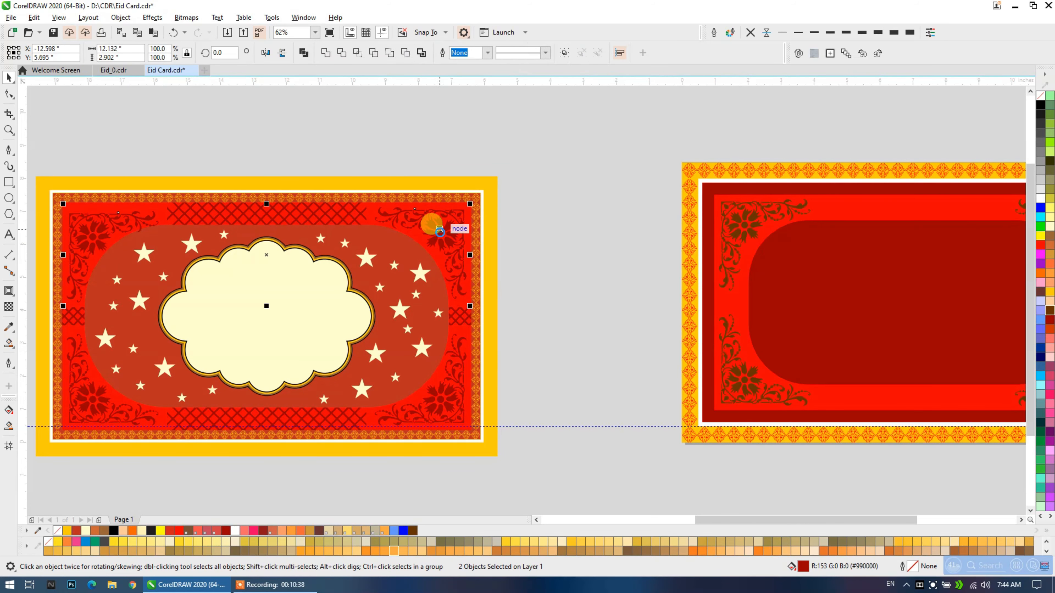
pyautogui.click(286, 132)
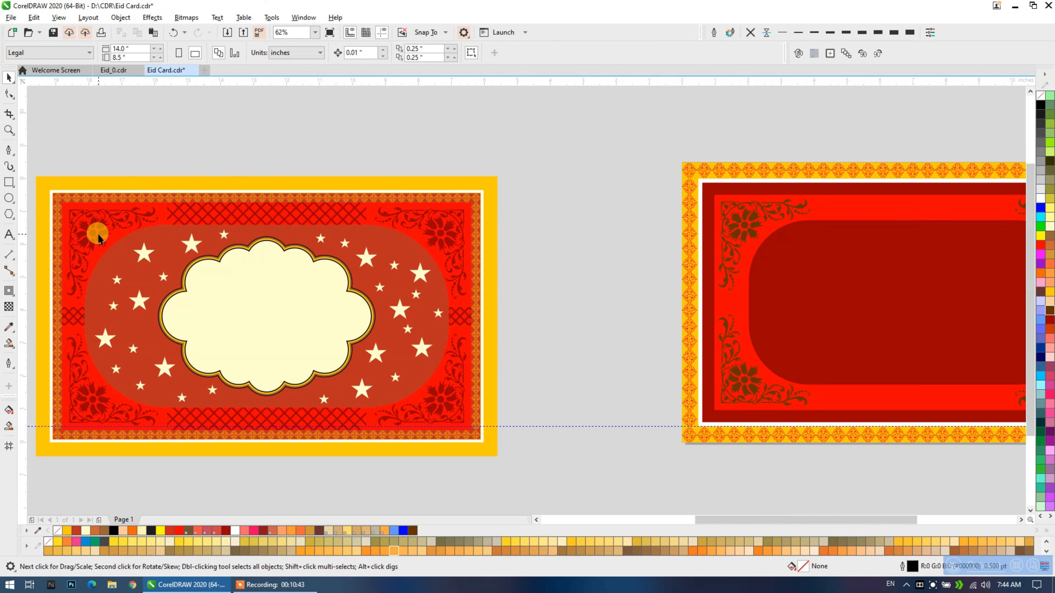
pyautogui.click(93, 226)
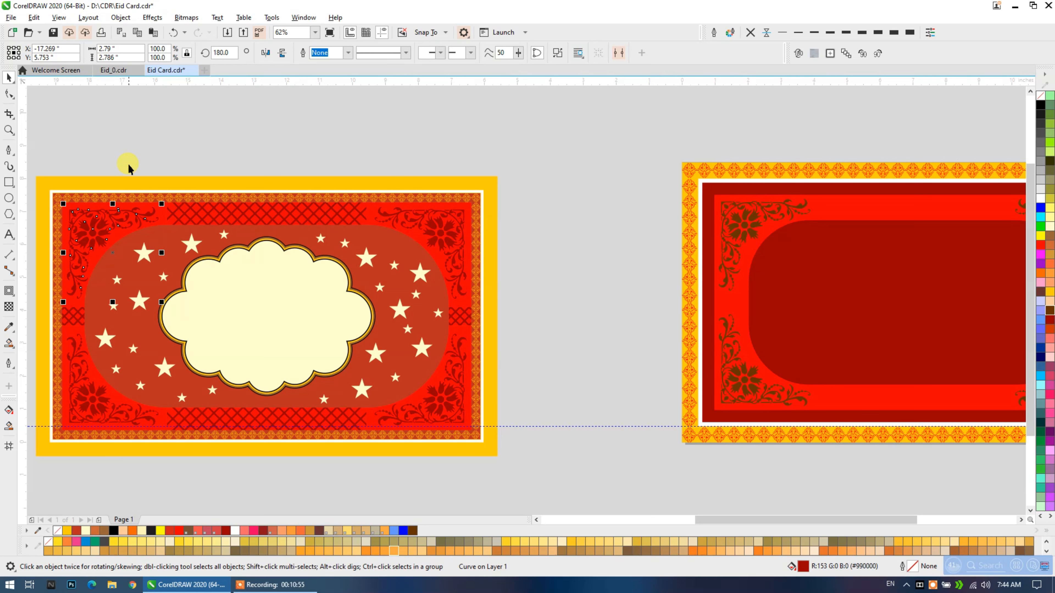
pyautogui.click(125, 149)
# Give the reference card's upper lattice strip a white outline to examine its frame, and remove that outline.
pyautogui.click(225, 210)
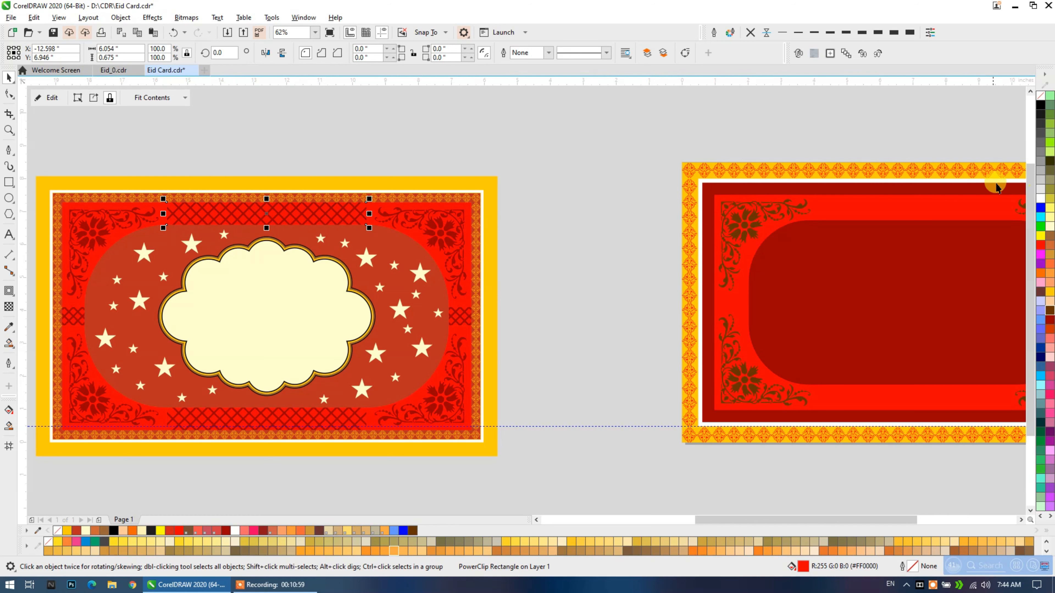
pyautogui.rightClick(1041, 203)
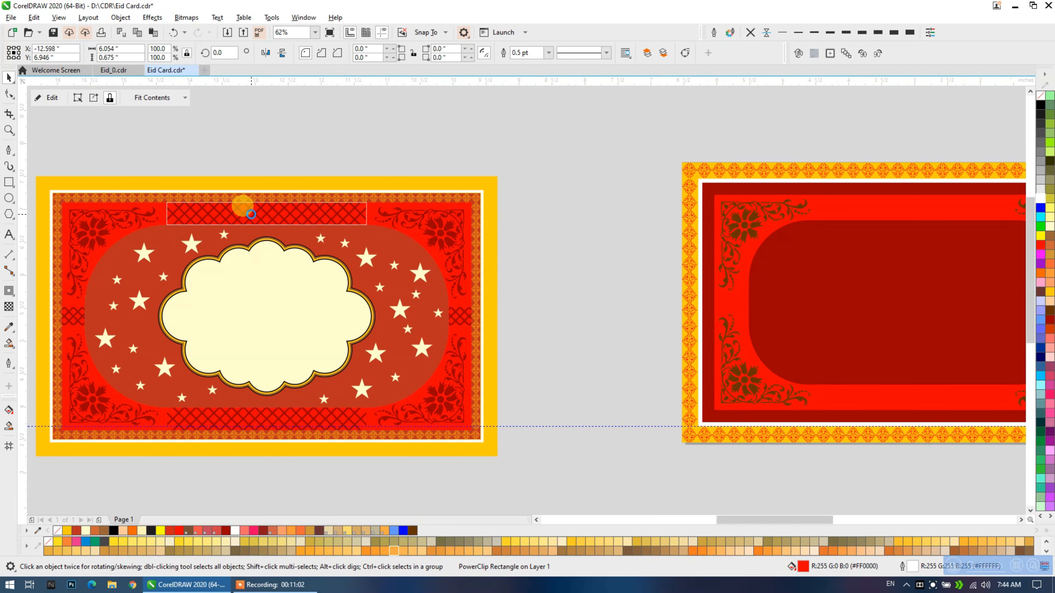
pyautogui.scroll(2, 250, 214)
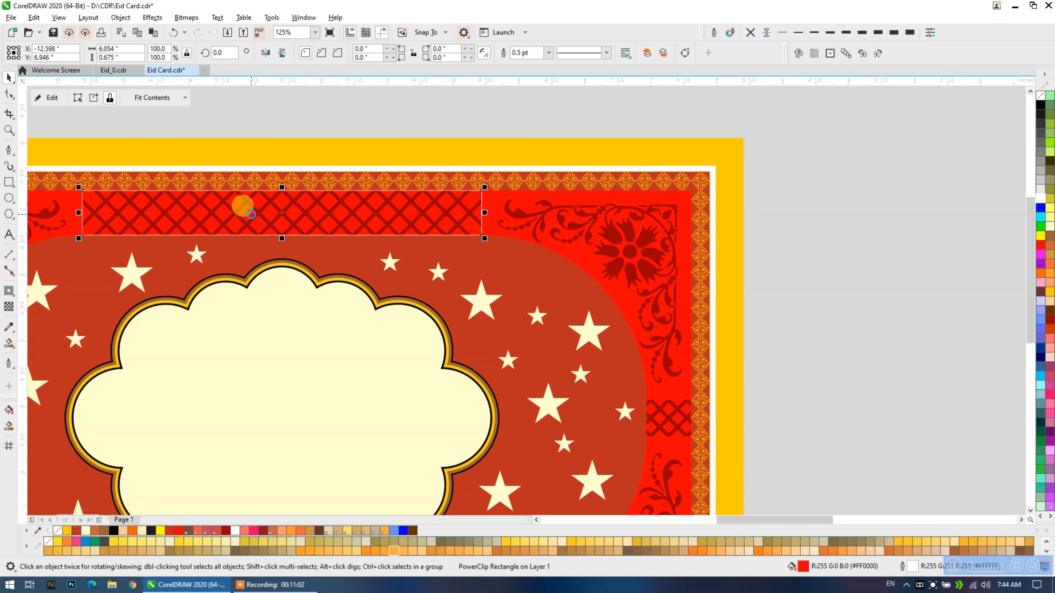
pyautogui.click(750, 33)
pyautogui.press('Escape')
# Draw a vertical line about 2.9 inches long in the empty area below the cards and rotate it 45 degrees.
pyautogui.scroll(-2, 137, 218)
pyautogui.moveTo(790, 243); pyautogui.dragTo(502, 175)
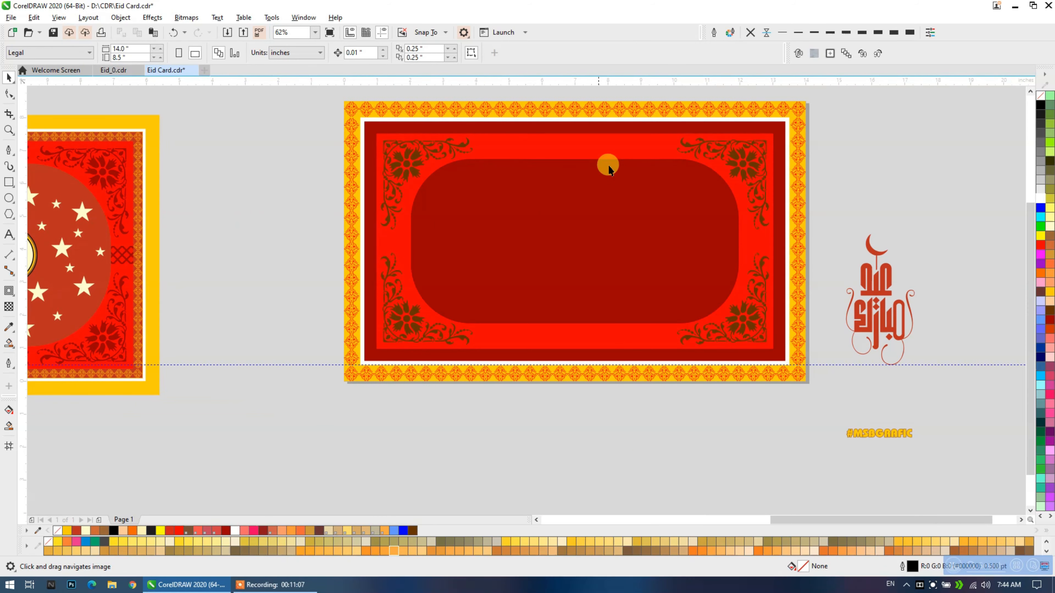
pyautogui.click(9, 183)
pyautogui.scroll(-2, 473, 169)
pyautogui.click(8, 150)
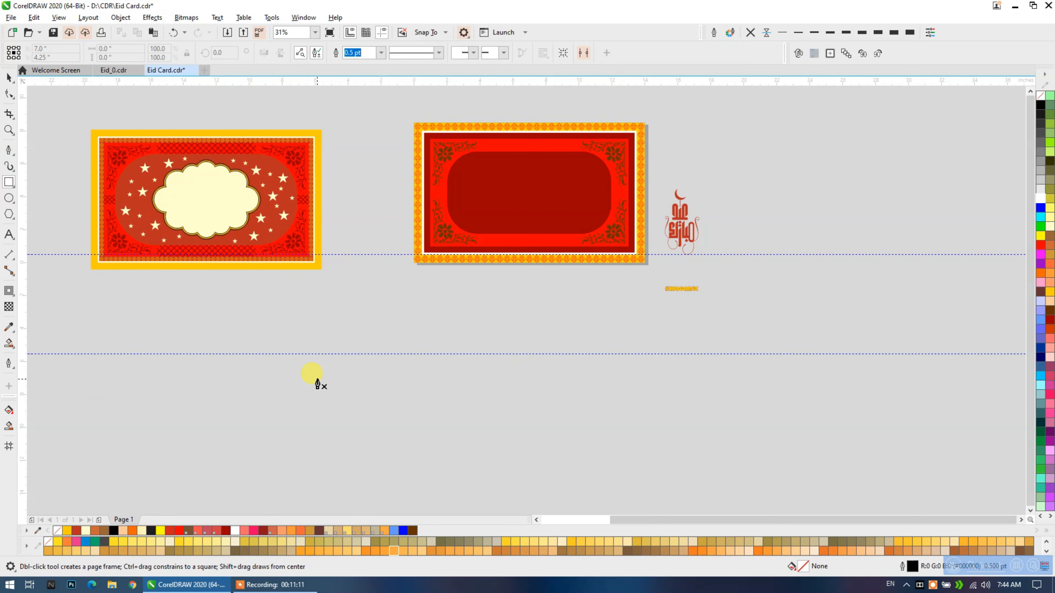
pyautogui.click(382, 324)
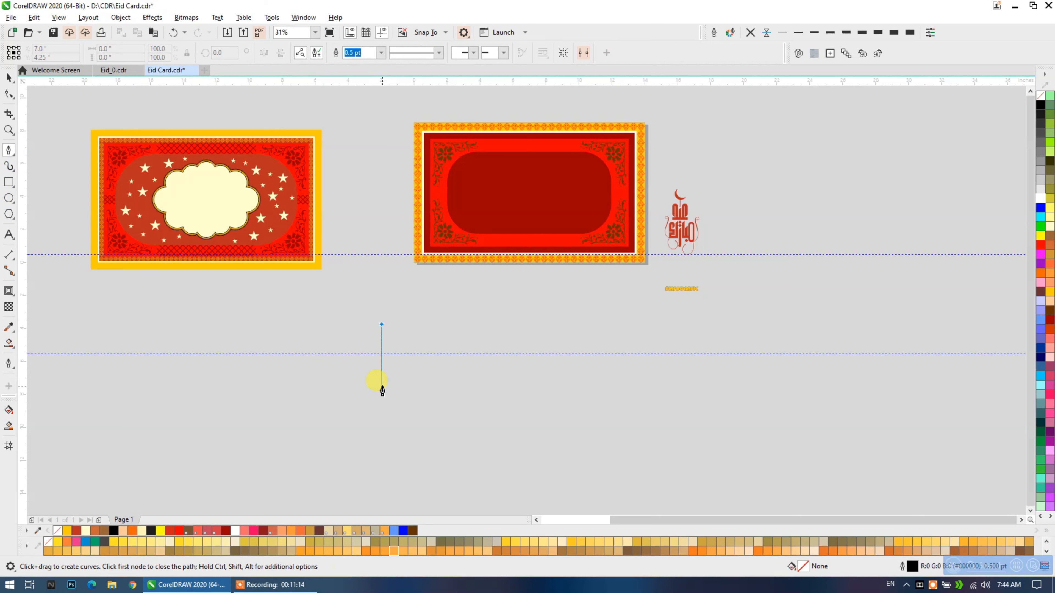
pyautogui.click(382, 376)
pyautogui.click(8, 78)
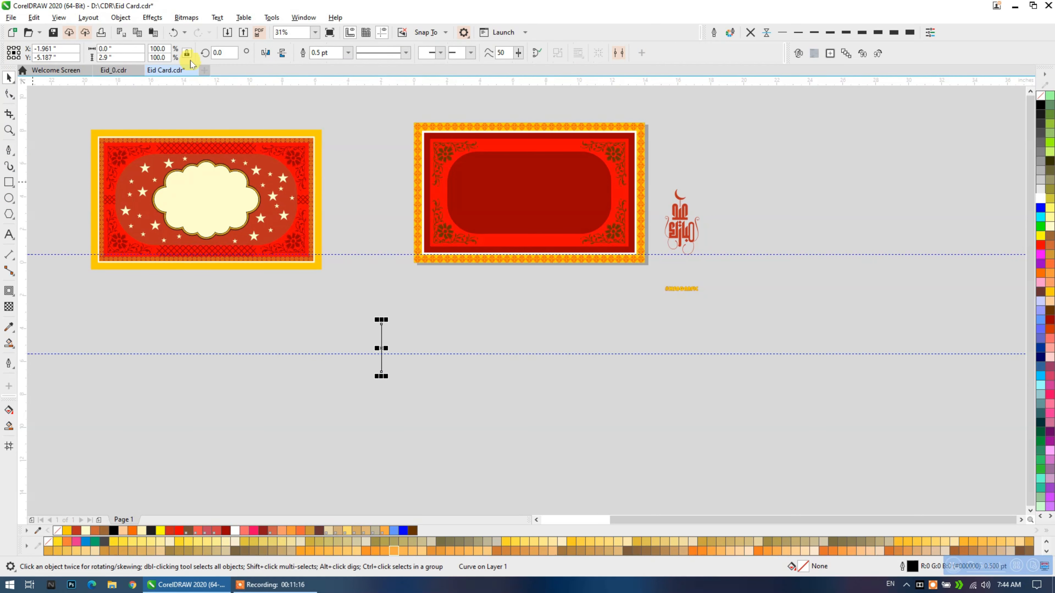
pyautogui.write('45')
pyautogui.press('Return')
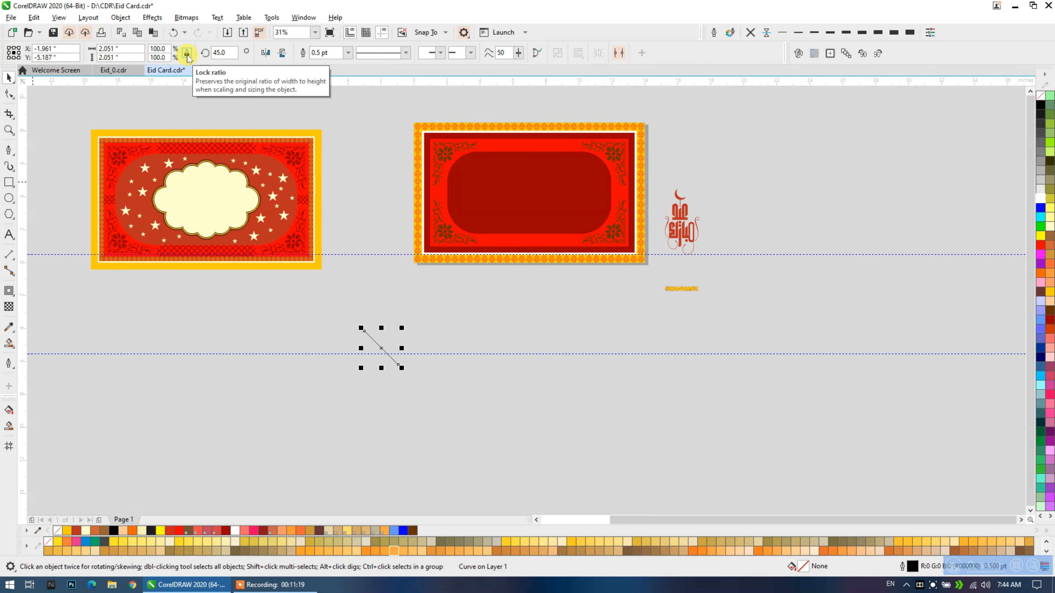
# Mirror a copy of the diagonal line horizontally over the original to form an X.
pyautogui.scroll(2, 389, 358)
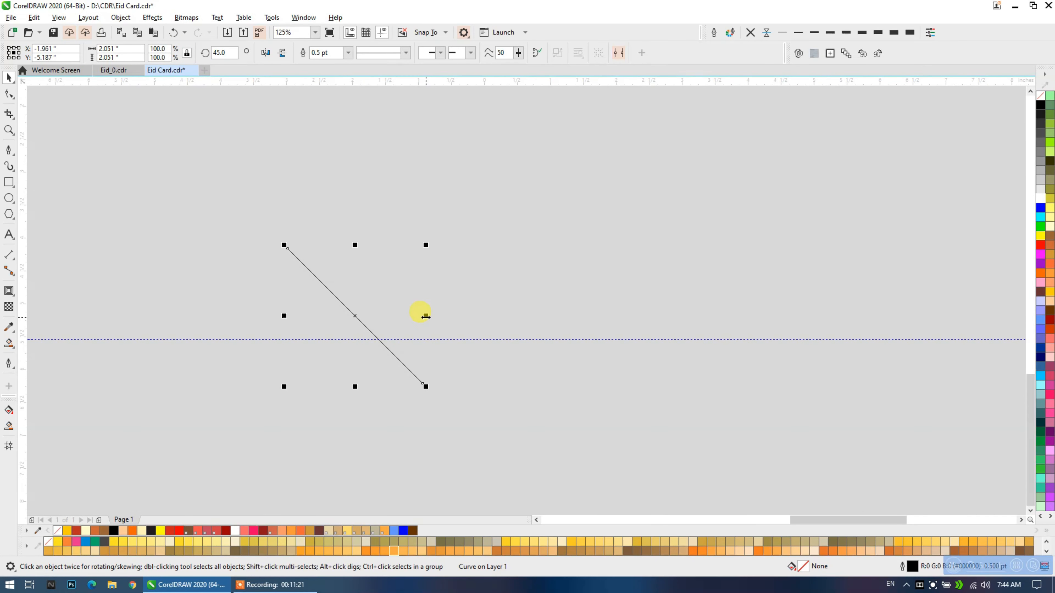
pyautogui.moveTo(425, 316); pyautogui.dragTo(304, 330)
pyautogui.rightClick(304, 330)
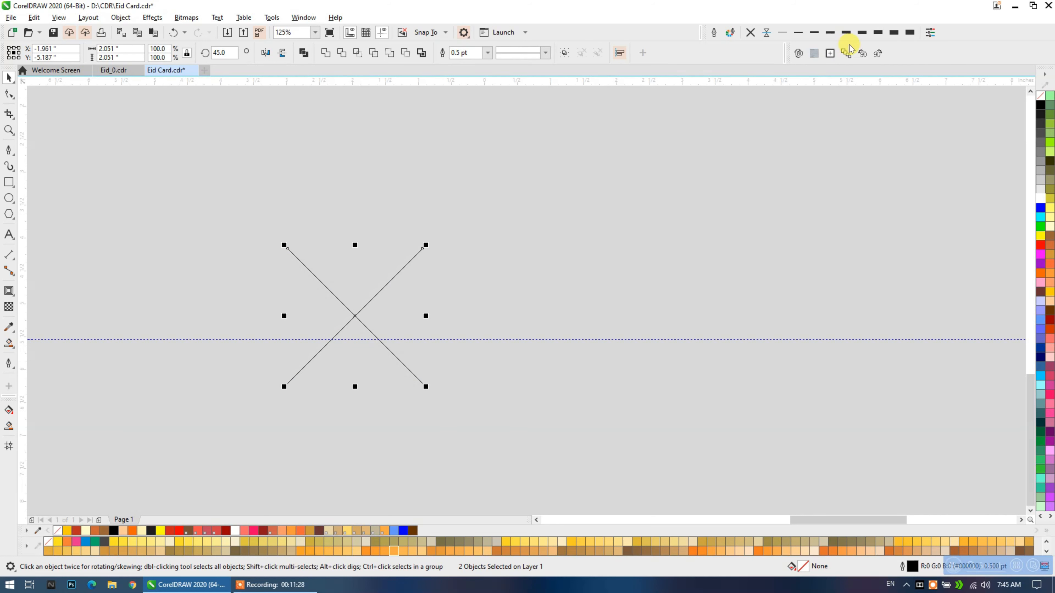
# Set the outline width of both crossed lines to 10 pt and convert the outlines to objects.
pyautogui.click(894, 33)
pyautogui.click(910, 34)
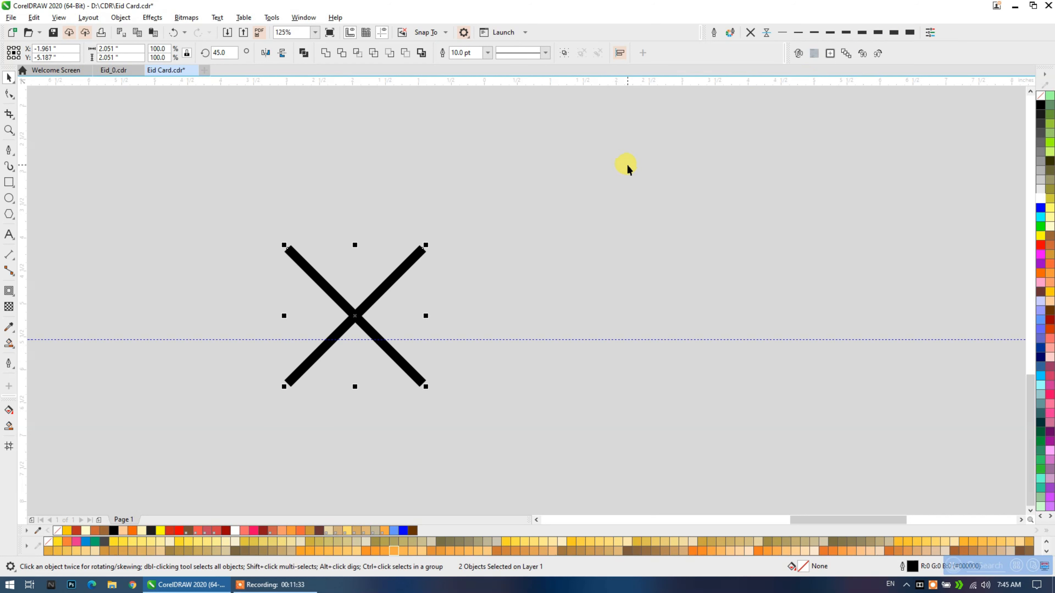
pyautogui.hotkey('ctrl', 'shift', 'q')
# Duplicate the X about 1.08 inches sideways and repeat the duplication 14 times to build a lattice row.
pyautogui.click(233, 205)
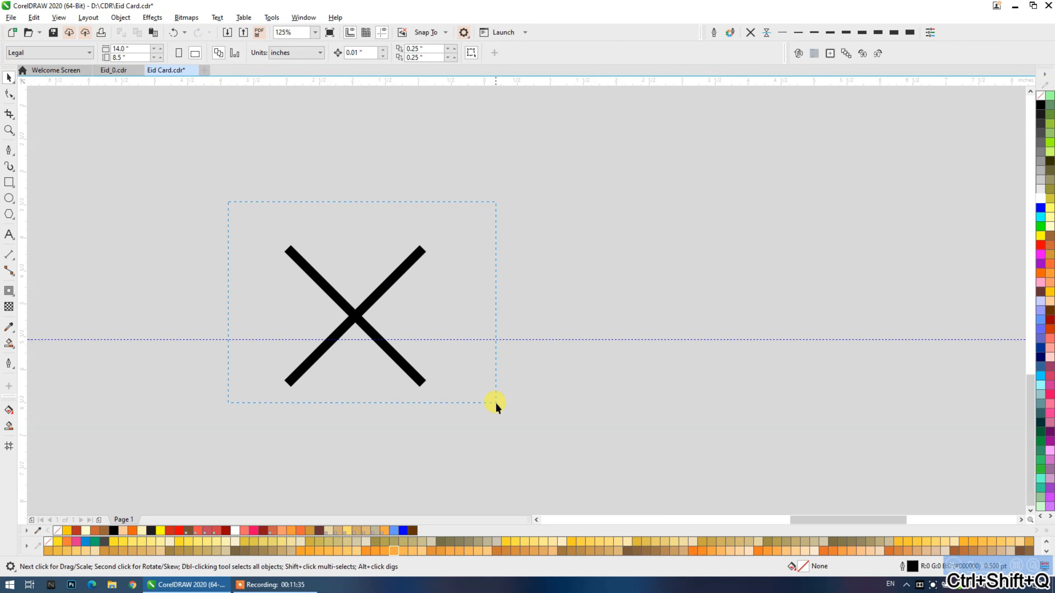
pyautogui.moveTo(495, 403); pyautogui.dragTo(495, 403)
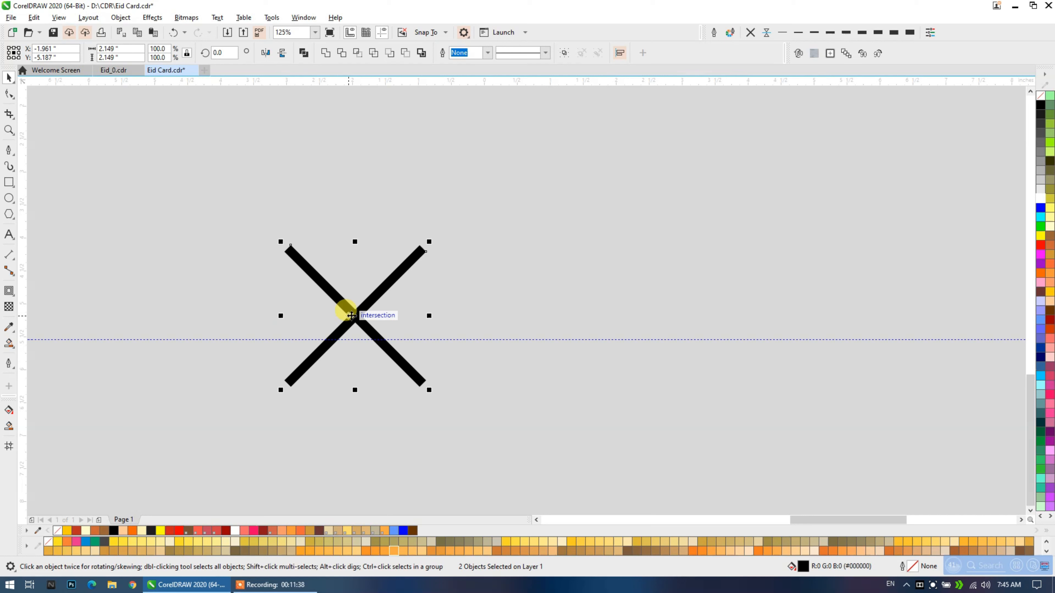
pyautogui.moveTo(350, 312); pyautogui.dragTo(426, 314)
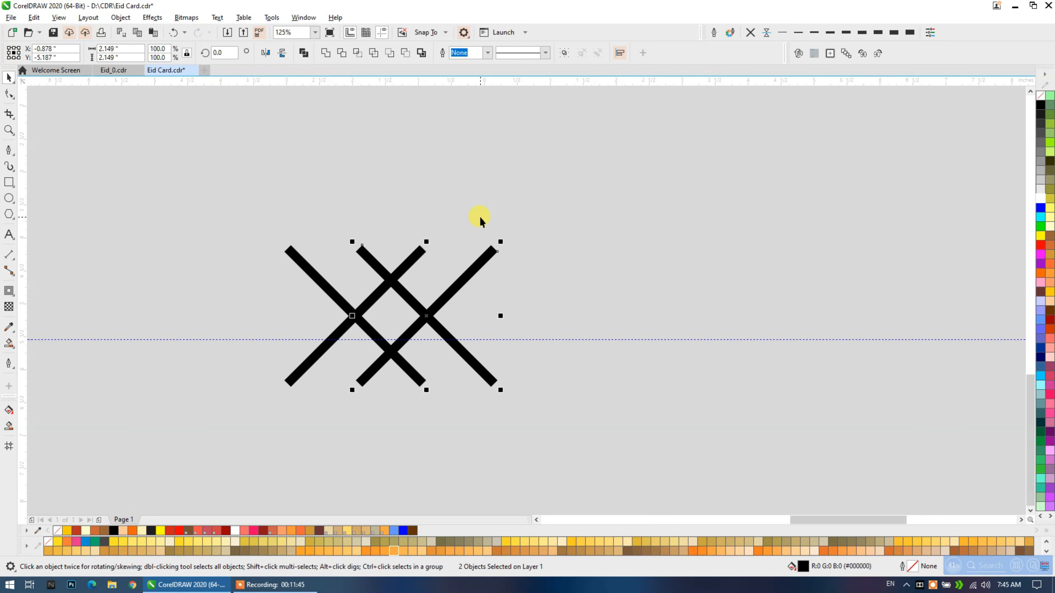
pyautogui.hotkey('ctrl', 'r')
pyautogui.hotkey('ctrl', 'r')
pyautogui.hotkey('ctrl', 'r')
pyautogui.hotkey('ctrl', 'r')
pyautogui.hotkey('ctrl', 'r')
pyautogui.hotkey('ctrl', 'r')
pyautogui.hotkey('ctrl', 'r')
pyautogui.hotkey('ctrl', 'r')
pyautogui.hotkey('ctrl', 'r')
pyautogui.hotkey('ctrl', 'r')
pyautogui.hotkey('ctrl', 'r')
pyautogui.hotkey('ctrl', 'r')
pyautogui.hotkey('ctrl', 'r')
pyautogui.hotkey('ctrl', 'r')
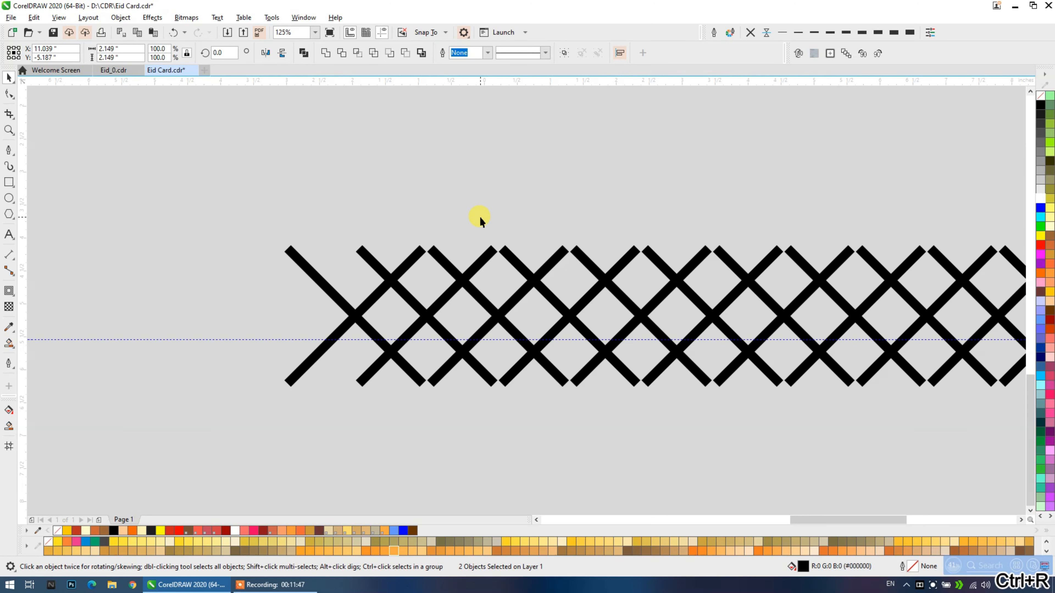
# Extend the lattice row with seven more copies of its last X and move the whole row farther down.
pyautogui.scroll(-2, 380, 221)
pyautogui.moveTo(385, 222); pyautogui.dragTo(383, 275)
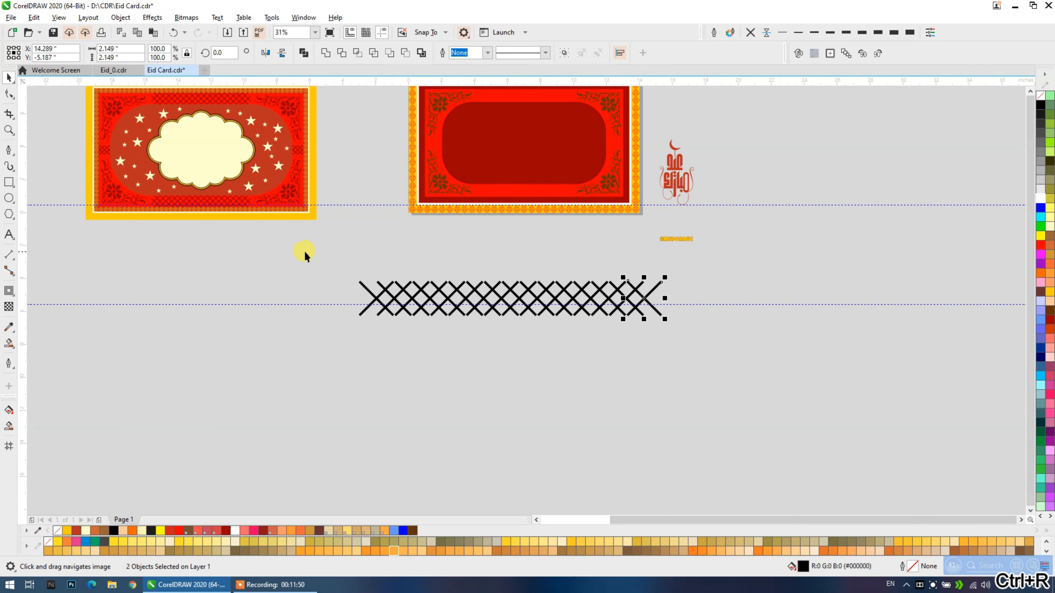
pyautogui.moveTo(496, 306); pyautogui.dragTo(418, 260)
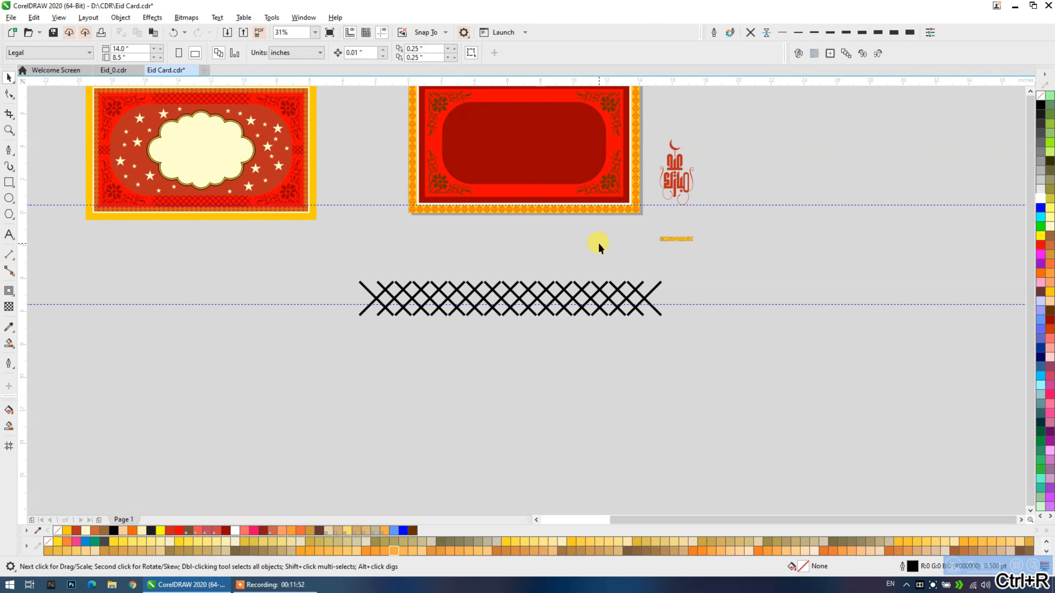
pyautogui.moveTo(625, 331); pyautogui.dragTo(619, 337)
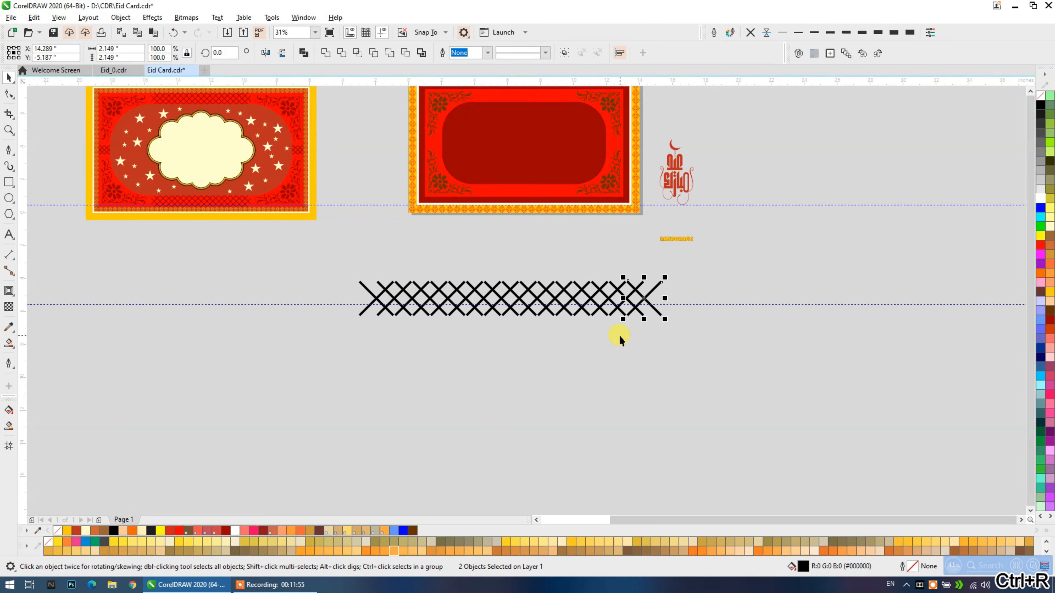
pyautogui.hotkey('ctrl', 'r')
pyautogui.hotkey('ctrl', 'r')
pyautogui.hotkey('ctrl', 'r')
pyautogui.hotkey('ctrl', 'r')
pyautogui.hotkey('ctrl', 'r')
pyautogui.hotkey('ctrl', 'r')
pyautogui.hotkey('ctrl', 'r')
pyautogui.click(816, 261)
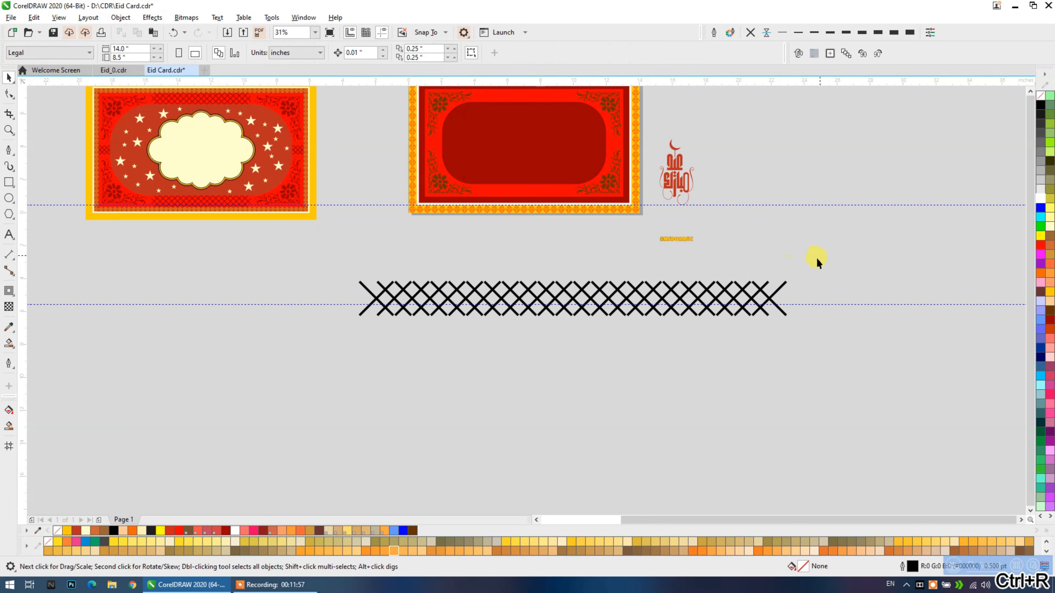
pyautogui.moveTo(537, 296); pyautogui.dragTo(530, 370)
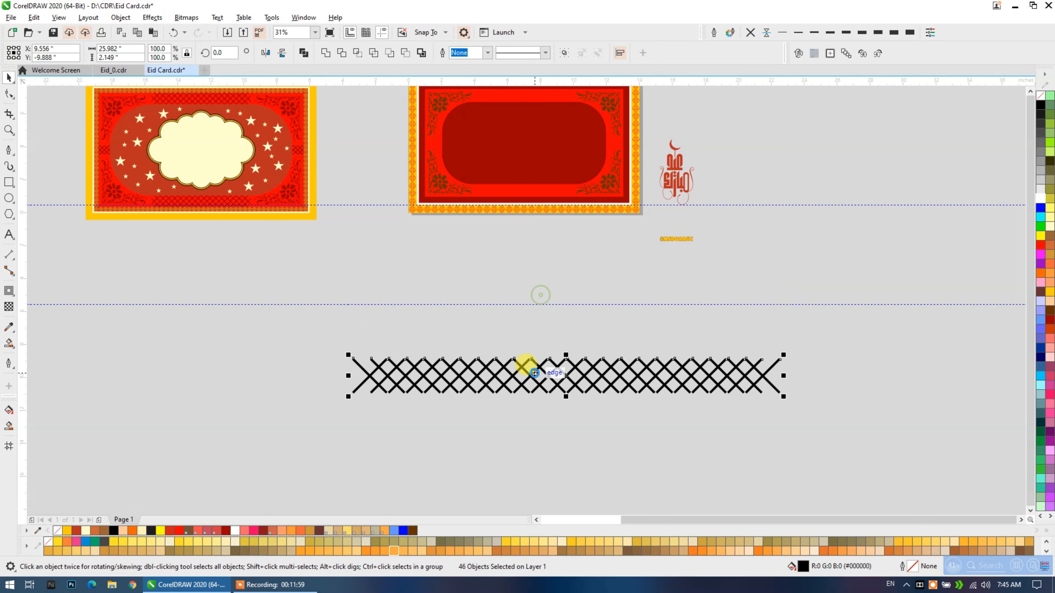
pyautogui.click(524, 316)
# Draw a rectangle about 5.63 by 0.72 inches in the upper red band between the two corner ornaments.
pyautogui.scroll(5, 509, 176)
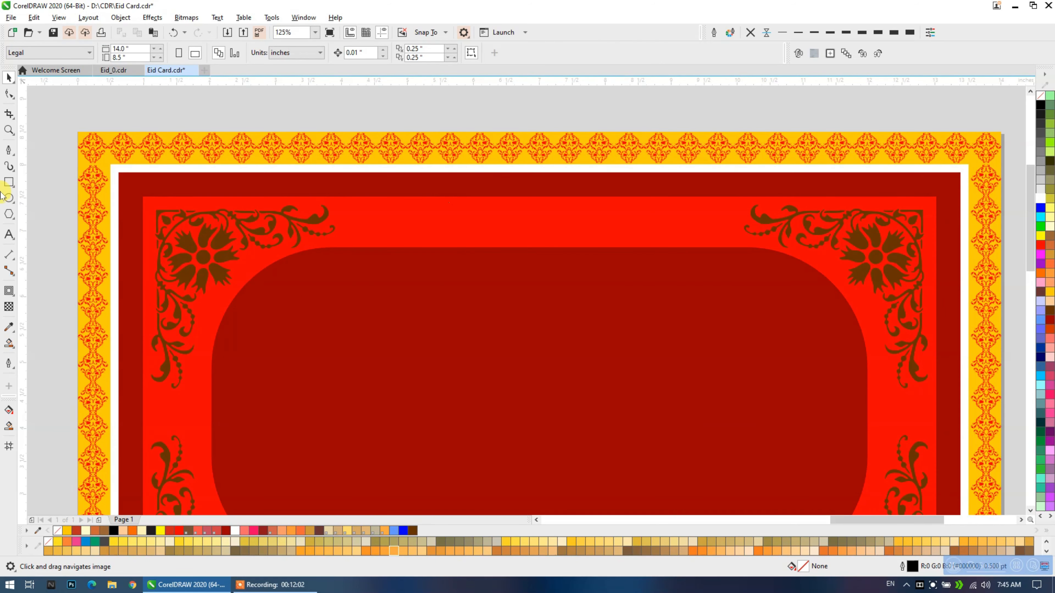
pyautogui.moveTo(349, 197); pyautogui.dragTo(720, 244)
pyautogui.click(9, 77)
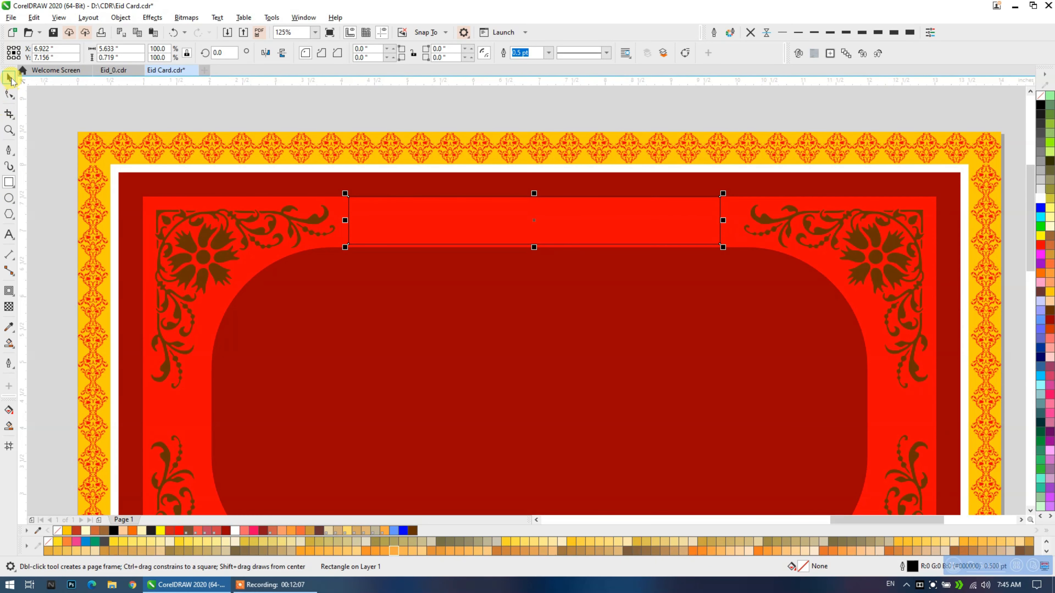
# Centre the rectangle horizontally on the dark red frame and move it down about 0.03 inches.
pyautogui.keyDown('shift'); pyautogui.click(324, 191); pyautogui.keyUp('shift')
pyautogui.press('c')
pyautogui.click(377, 98)
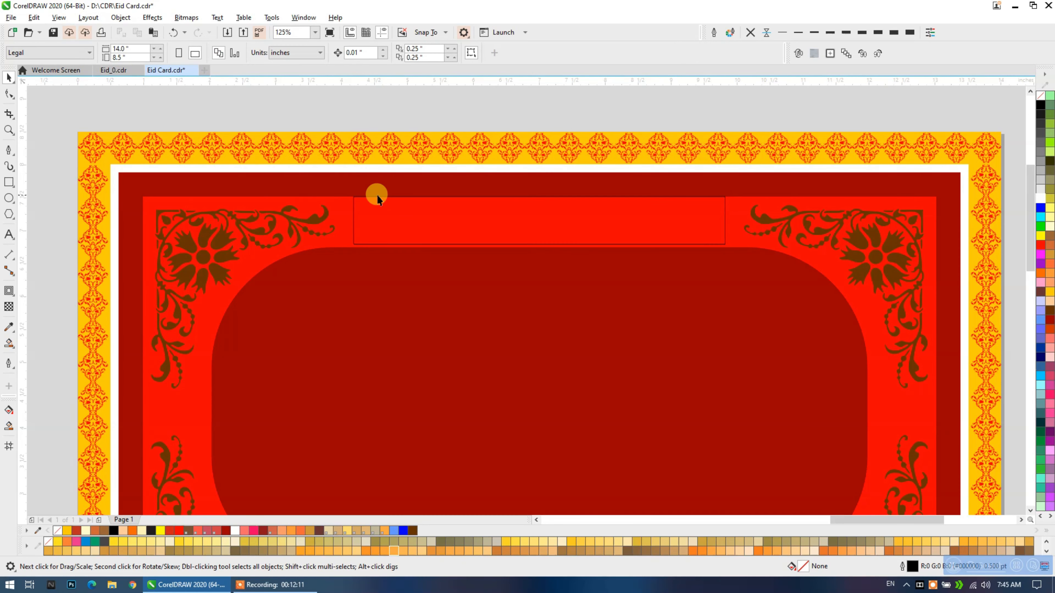
pyautogui.click(395, 216)
pyautogui.moveTo(394, 216); pyautogui.dragTo(395, 218)
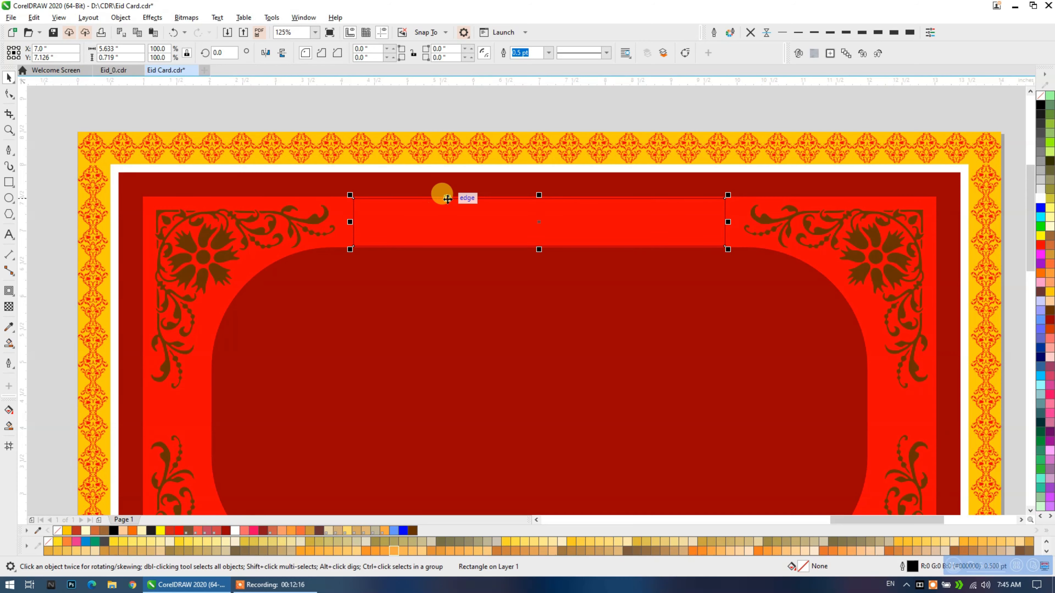
# Stretch the rectangle to about 0.77 inches high so that it fills the upper red band.
pyautogui.scroll(4, 541, 198)
pyautogui.moveTo(531, 200); pyautogui.dragTo(530, 195)
pyautogui.moveTo(524, 394); pyautogui.dragTo(526, 396)
pyautogui.scroll(-2, 522, 282)
pyautogui.click(425, 96)
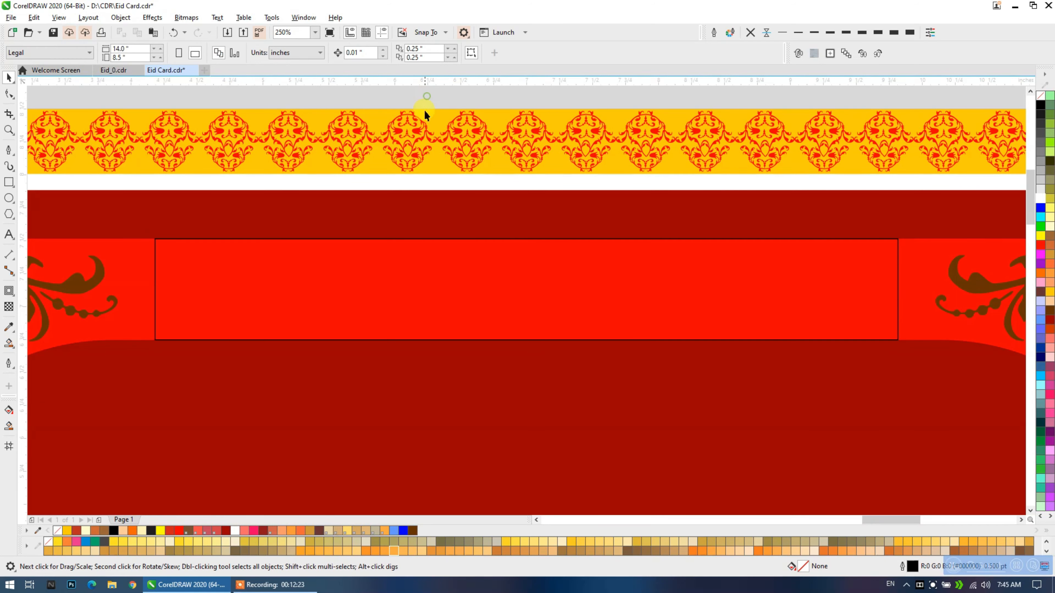
# Group the whole lattice row and scale it proportionally to about 12.54 inches wide.
pyautogui.scroll(-4, 360, 216)
pyautogui.scroll(-2, 458, 175)
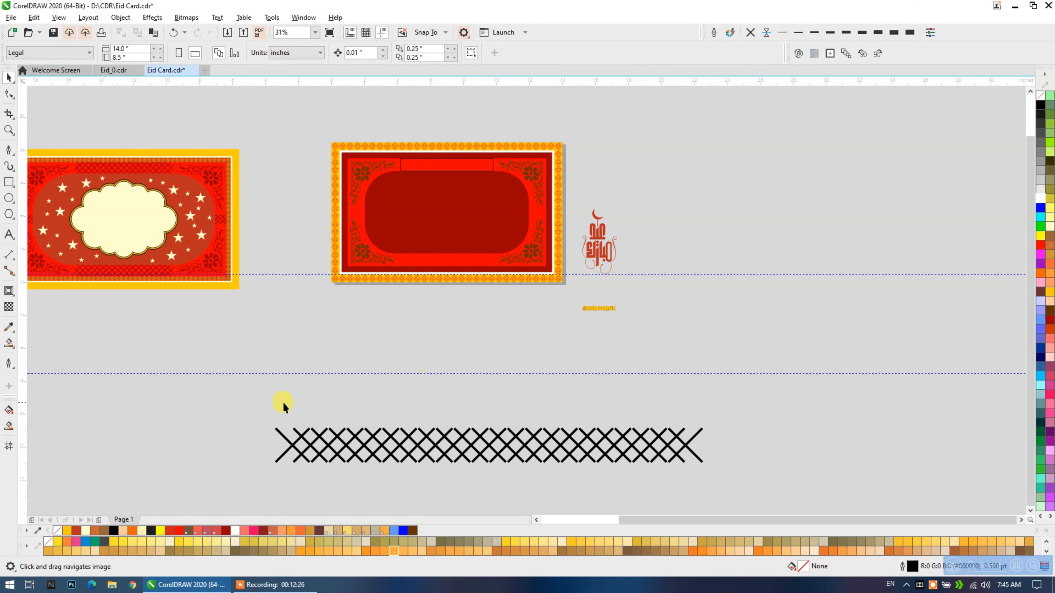
pyautogui.moveTo(784, 477); pyautogui.dragTo(779, 479)
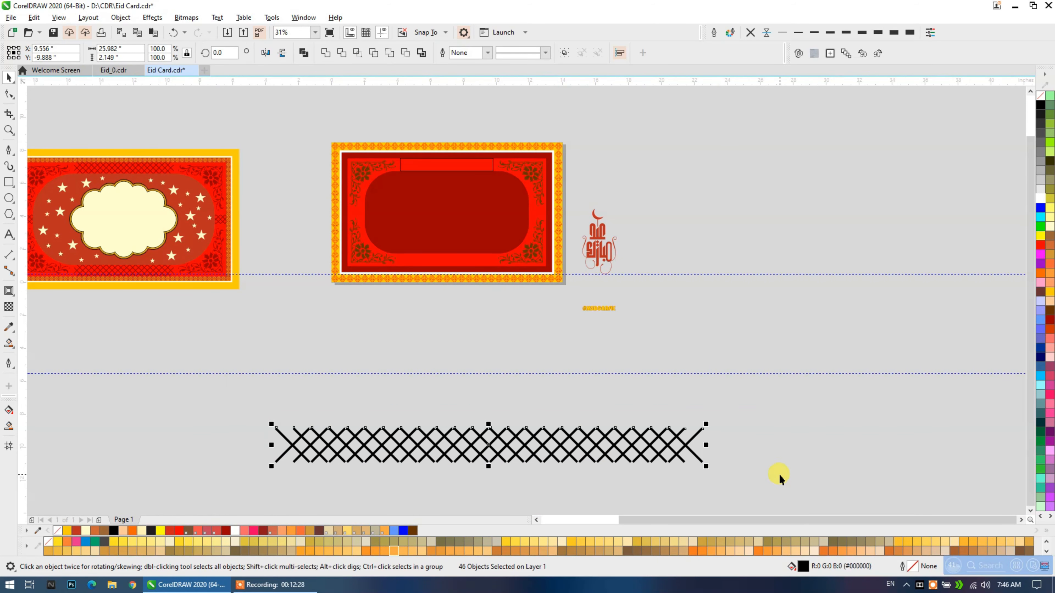
pyautogui.hotkey('ctrl', 'g')
pyautogui.moveTo(705, 466)
pyautogui.mouseDown()
pyautogui.moveTo(511, 445)
pyautogui.moveTo(490, 471)
pyautogui.moveTo(484, 447)
pyautogui.mouseUp()
# PowerClip the lattice group inside the upper band rectangle and remove the rectangle's outline.
pyautogui.rightClick(386, 437)
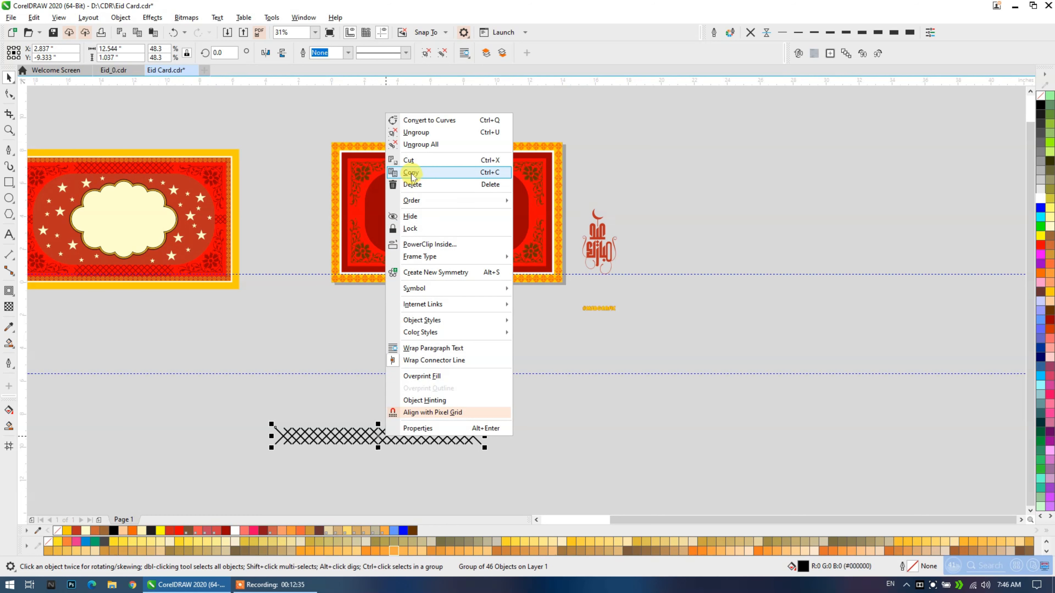
pyautogui.click(416, 245)
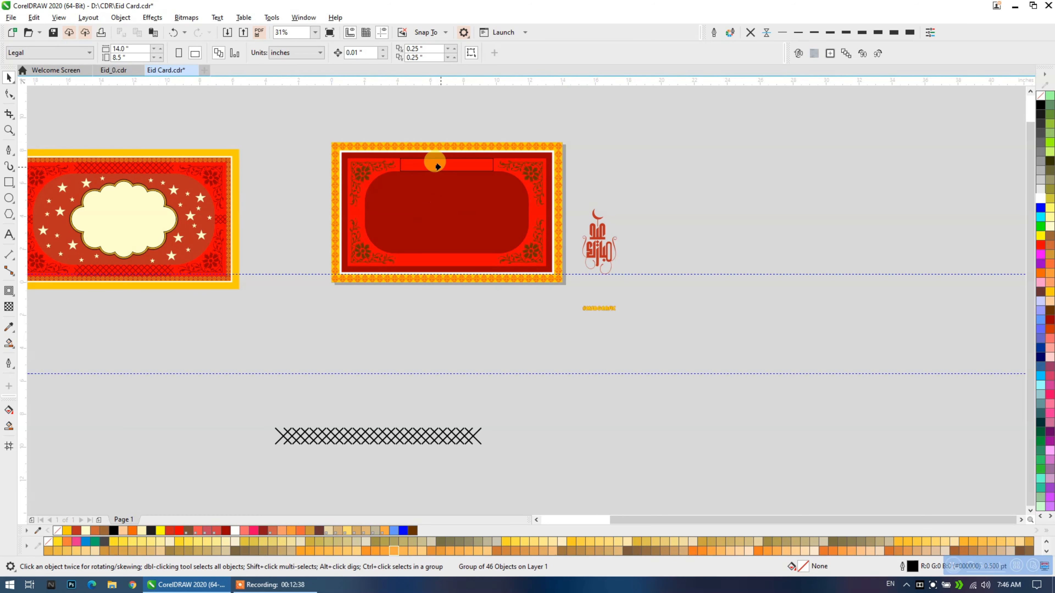
pyautogui.click(436, 164)
pyautogui.scroll(5, 427, 160)
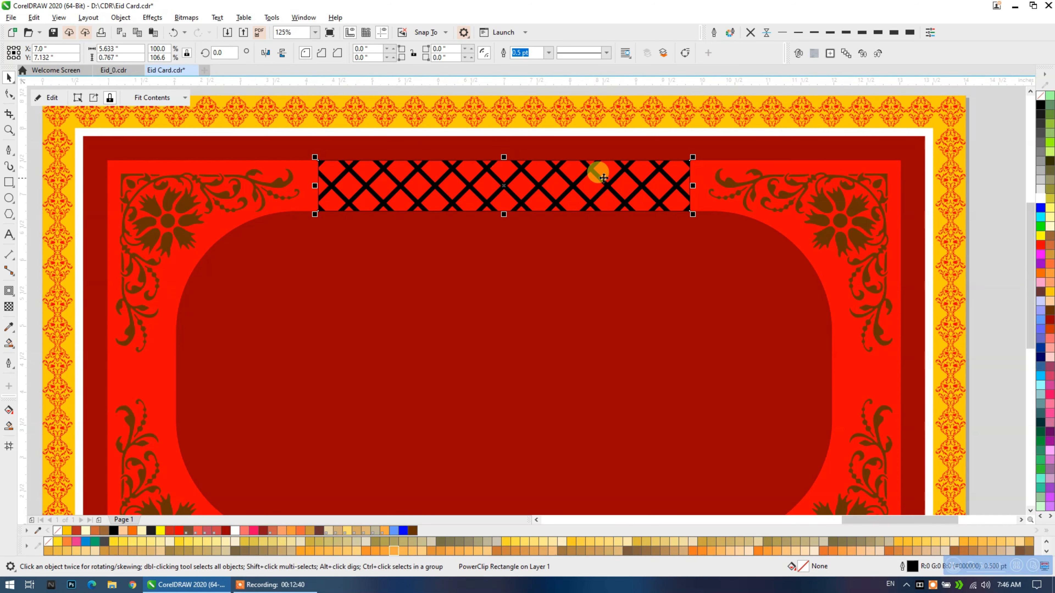
pyautogui.click(750, 32)
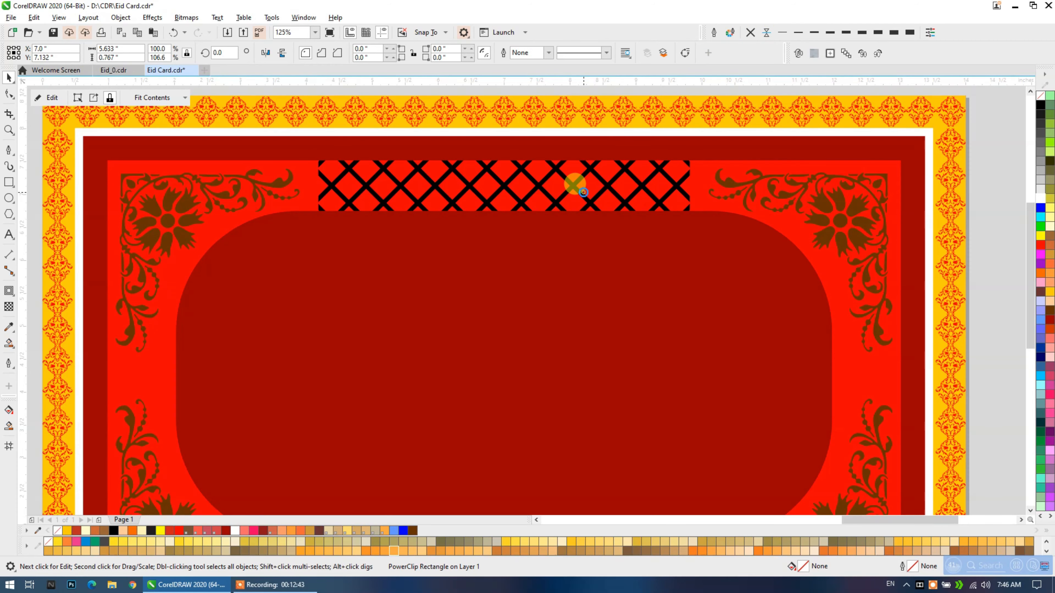
# Edit the PowerClip contents, scale the lattice about its centre to about 10.91 inches wide, and finish editing.
pyautogui.doubleClick(583, 191)
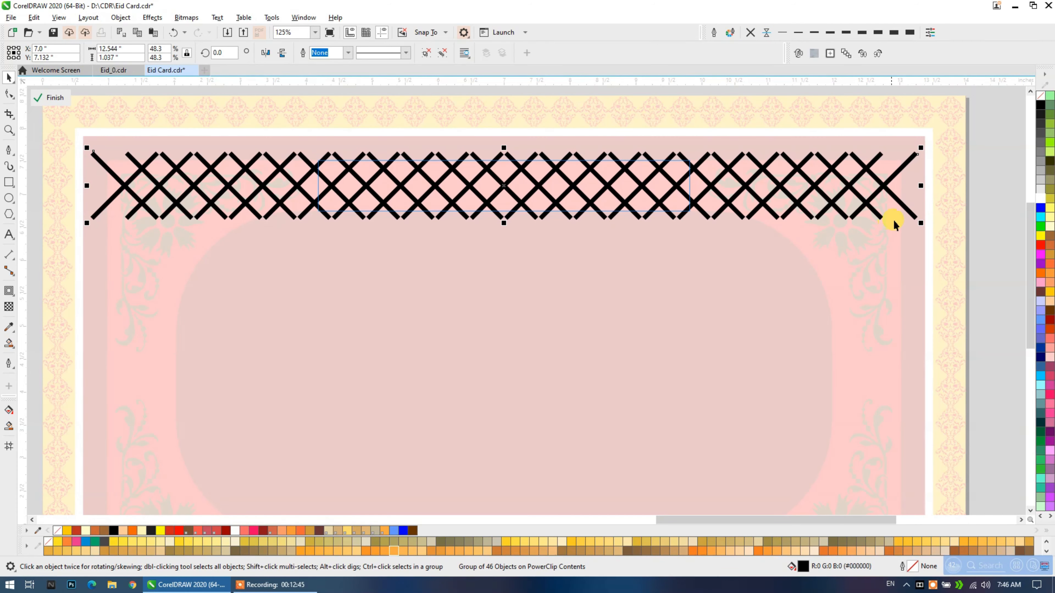
pyautogui.moveTo(920, 223); pyautogui.dragTo(831, 248)
pyautogui.scroll(1, 652, 211)
pyautogui.moveTo(652, 210); pyautogui.dragTo(397, 240)
pyautogui.moveTo(754, 247); pyautogui.dragTo(821, 268)
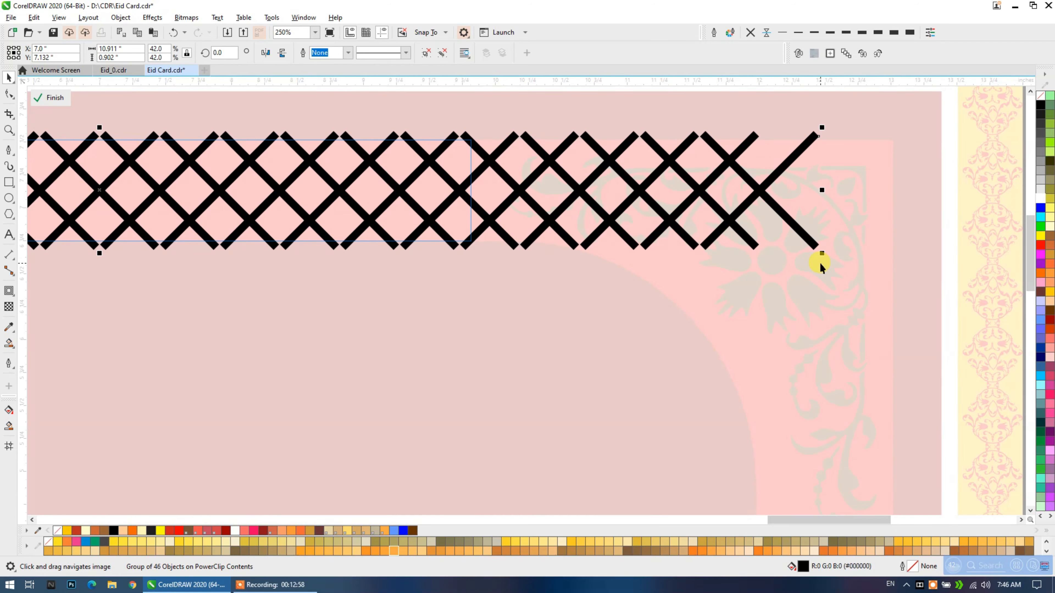
pyautogui.keyDown('ctrl'); pyautogui.click(942, 175); pyautogui.keyUp('ctrl')
pyautogui.scroll(-1, 452, 207)
pyautogui.moveTo(476, 210); pyautogui.dragTo(664, 186)
pyautogui.press('space')
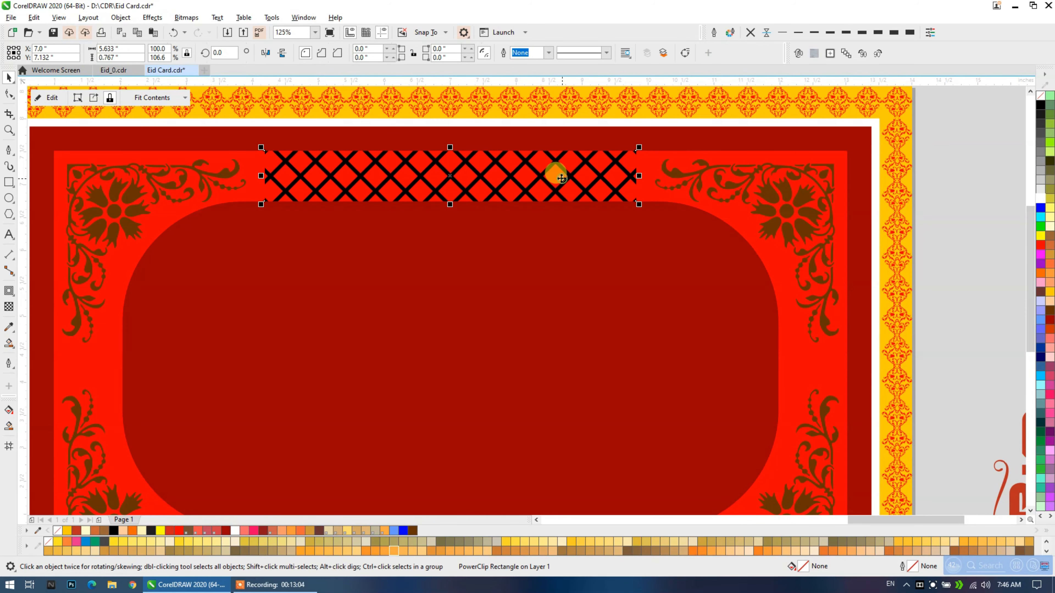
# Duplicate the upper lattice strip and align the copy to the bottom edge of the bright red panel.
pyautogui.scroll(-1, 529, 153)
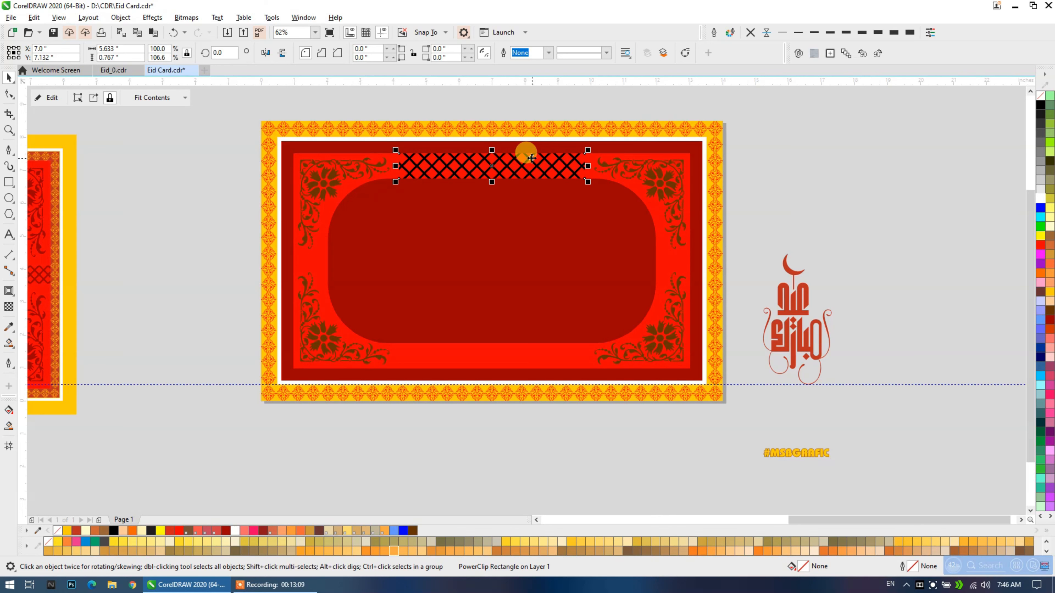
pyautogui.keyDown('shift'); pyautogui.click(477, 356); pyautogui.keyUp('shift')
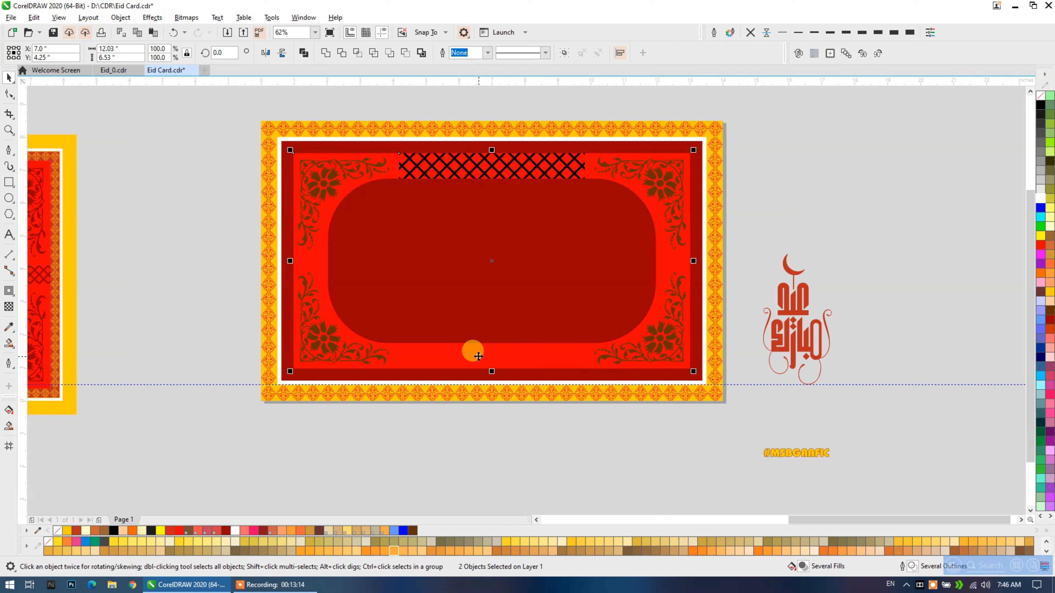
pyautogui.press('b')
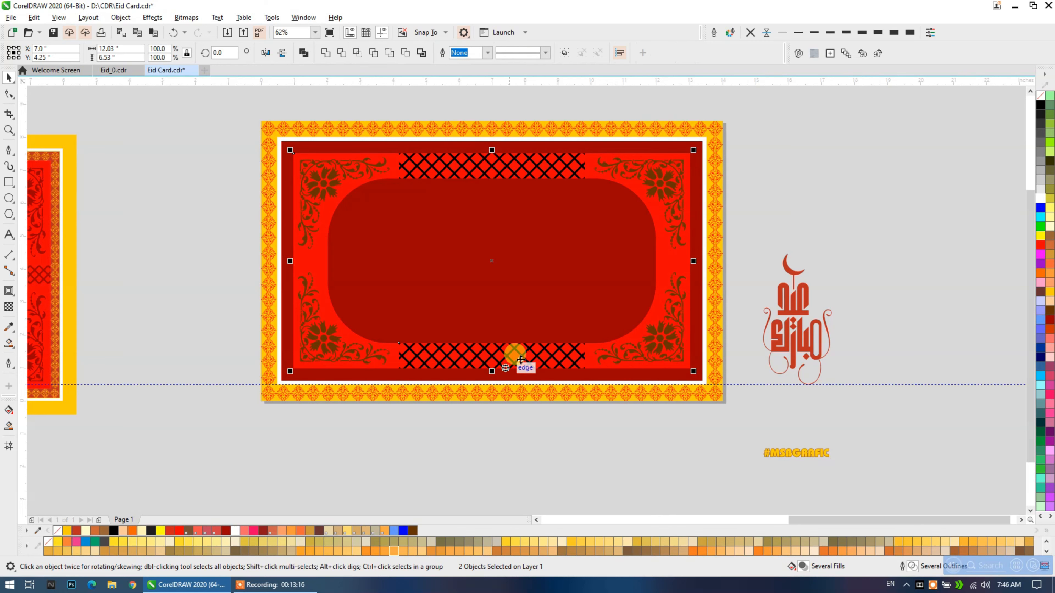
pyautogui.press('Escape')
# Place a copy of the lower lattice strip outside the page, extract its contents, and move the lattice off the empty frame.
pyautogui.click(486, 349)
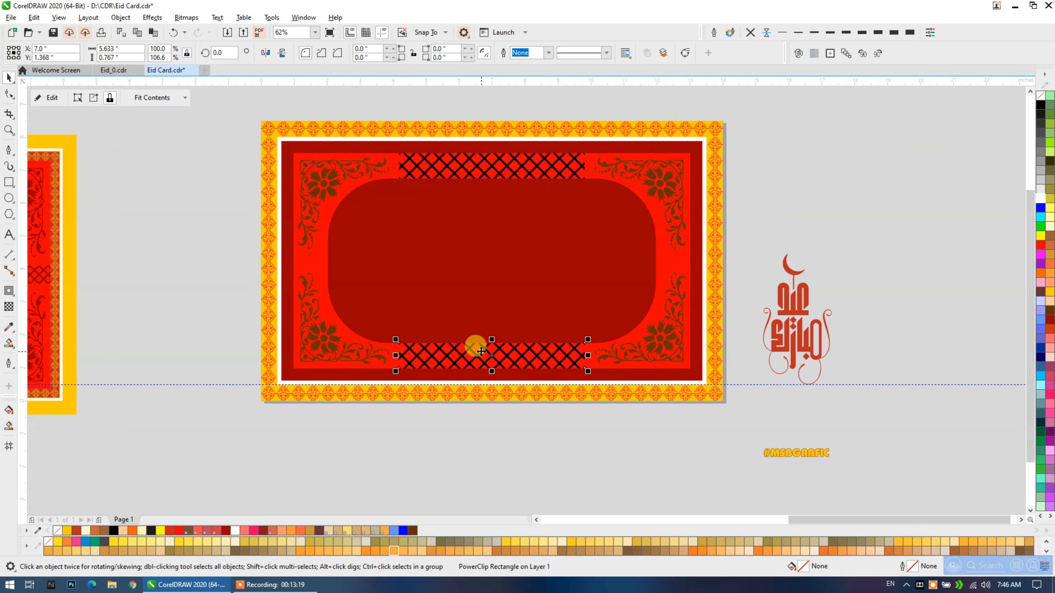
pyautogui.moveTo(480, 351); pyautogui.dragTo(893, 178)
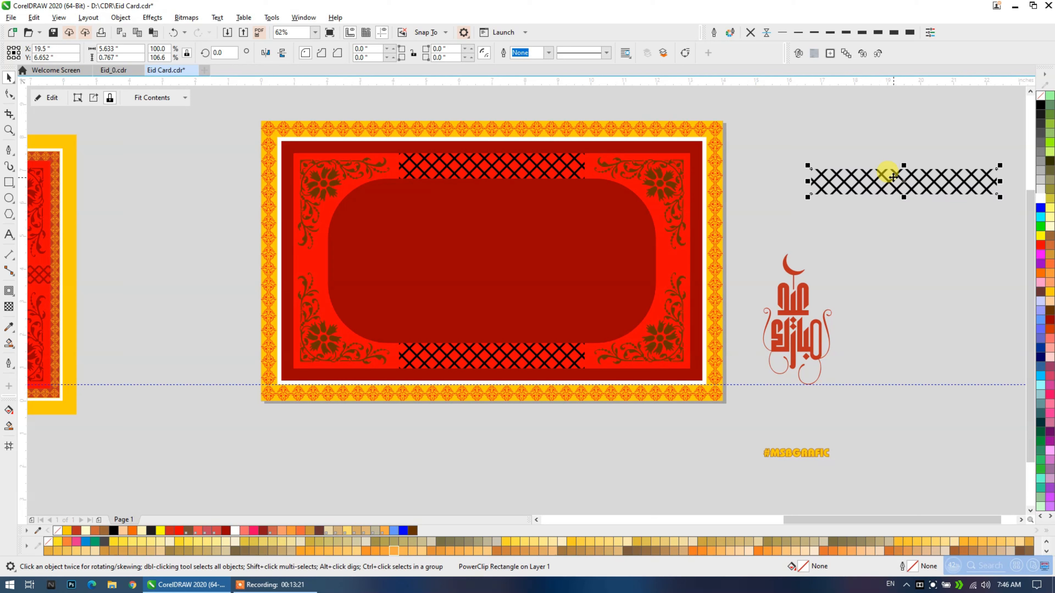
pyautogui.rightClick(875, 174)
pyautogui.click(892, 205)
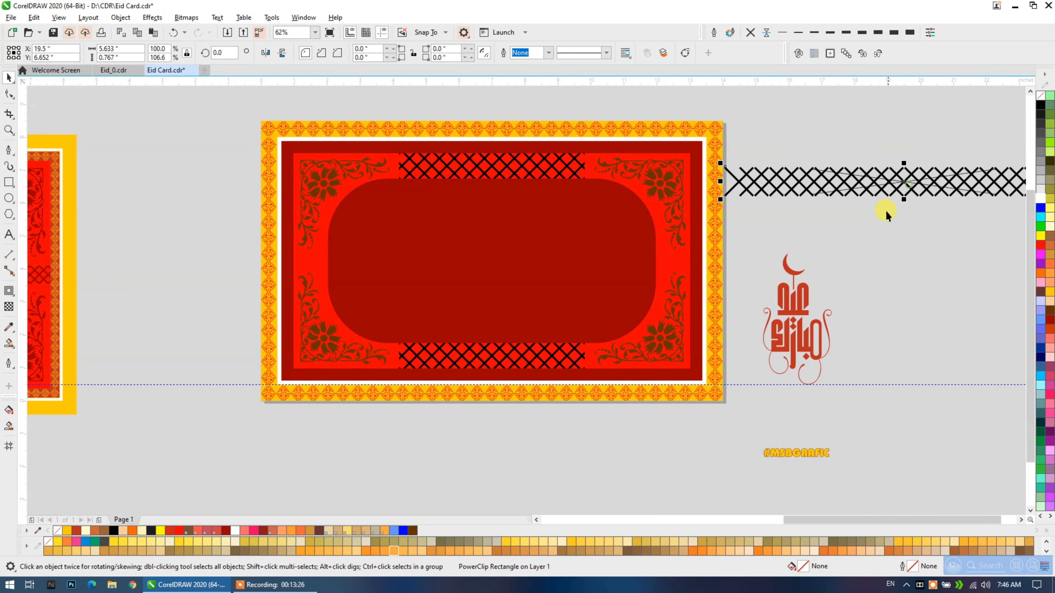
pyautogui.moveTo(787, 203); pyautogui.dragTo(883, 263)
# Draw a rectangle about 1.04 by 0.66 inches in the right red band between the two corner ornaments.
pyautogui.scroll(2, 671, 265)
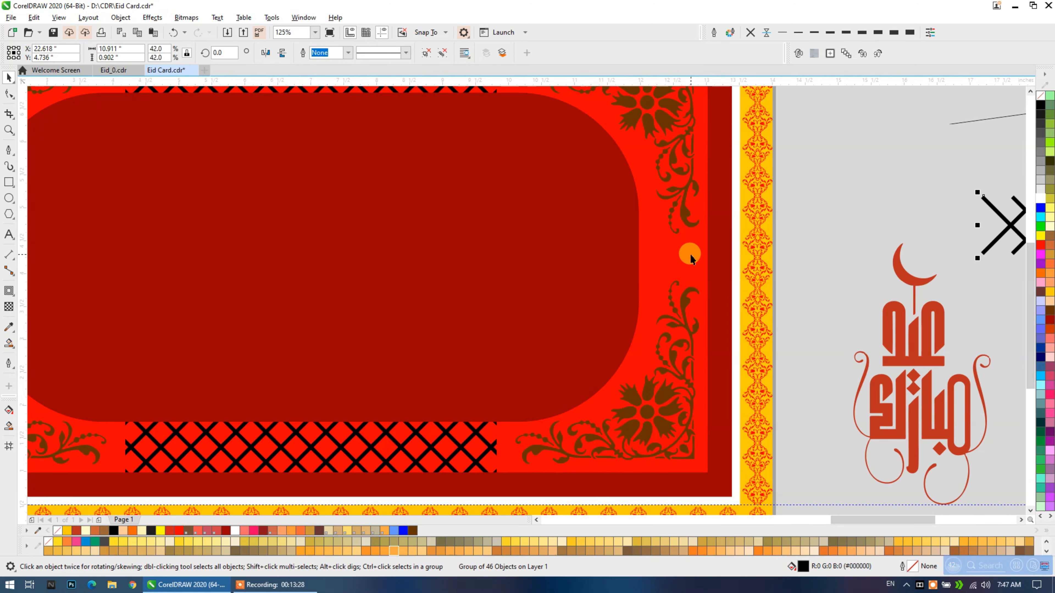
pyautogui.click(9, 182)
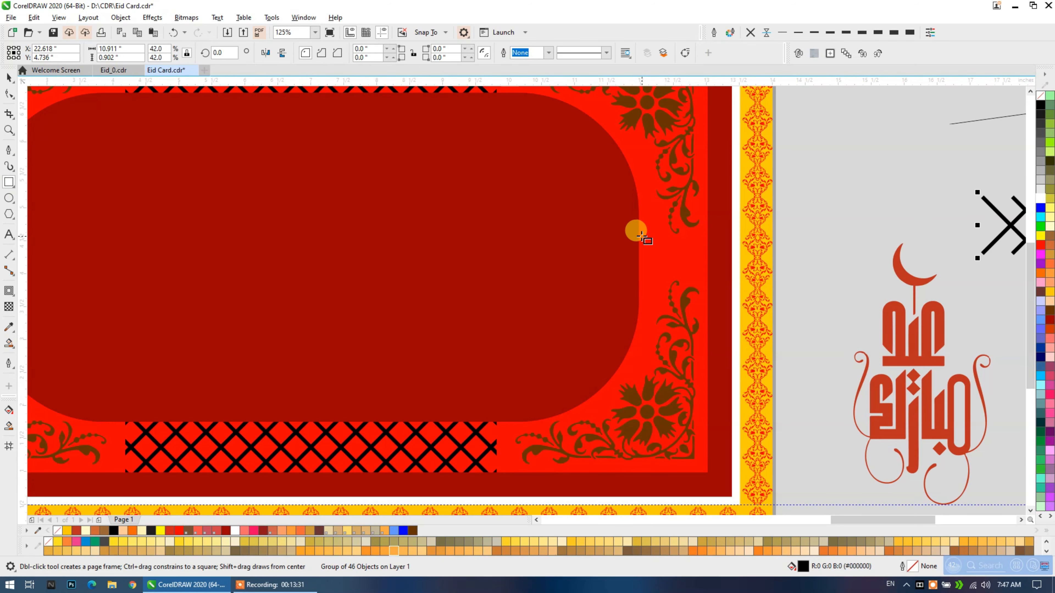
pyautogui.moveTo(638, 236); pyautogui.dragTo(467, 266)
pyautogui.click(11, 78)
pyautogui.scroll(1, 468, 267)
pyautogui.scroll(-1, 467, 266)
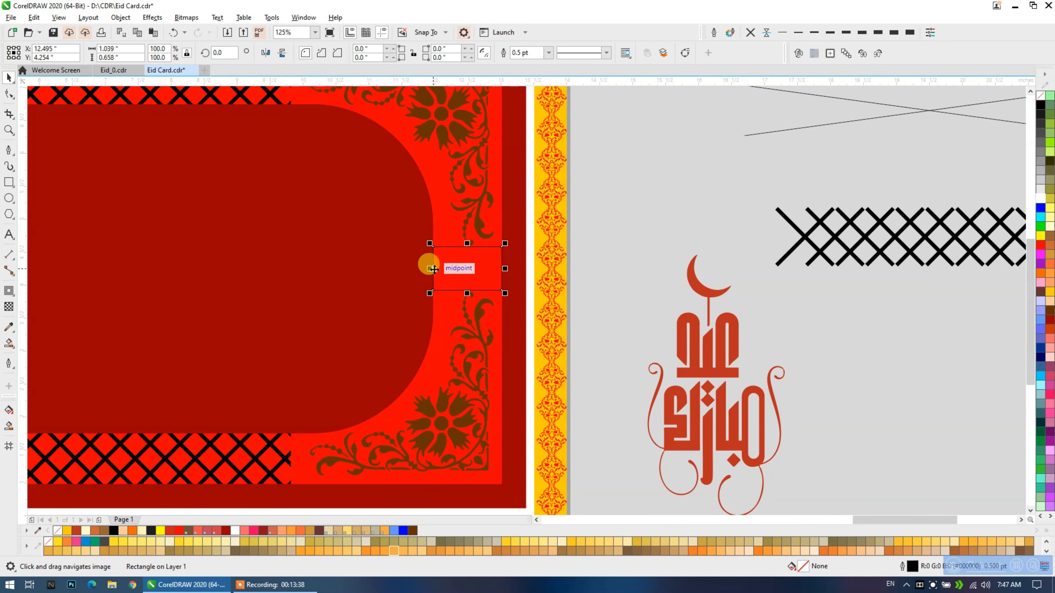
# Ungroup the extracted lattice and group its first three X shapes into a separate piece.
pyautogui.click(754, 215)
pyautogui.click(788, 224)
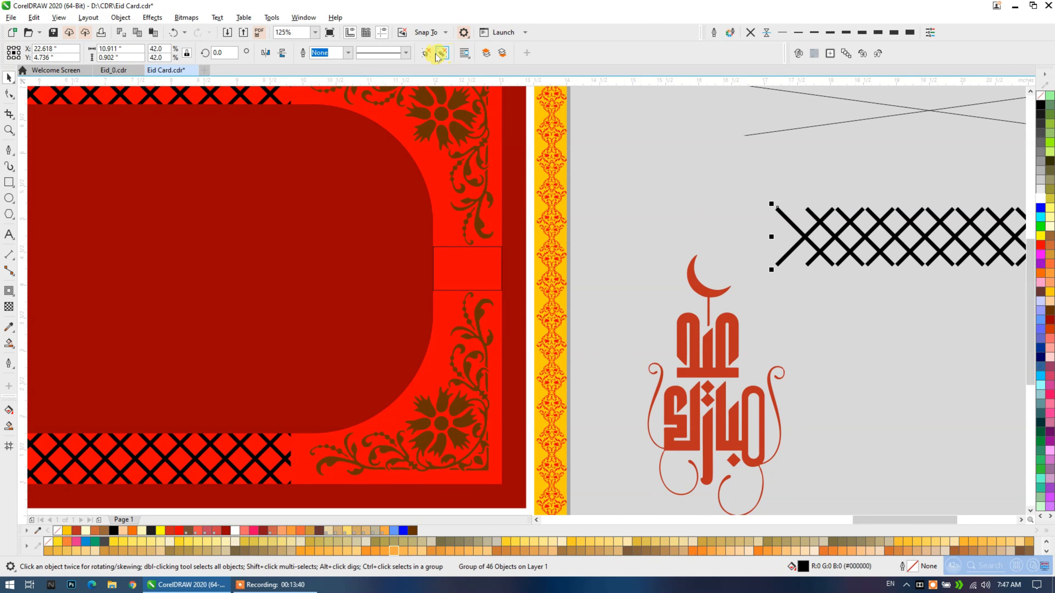
pyautogui.click(727, 168)
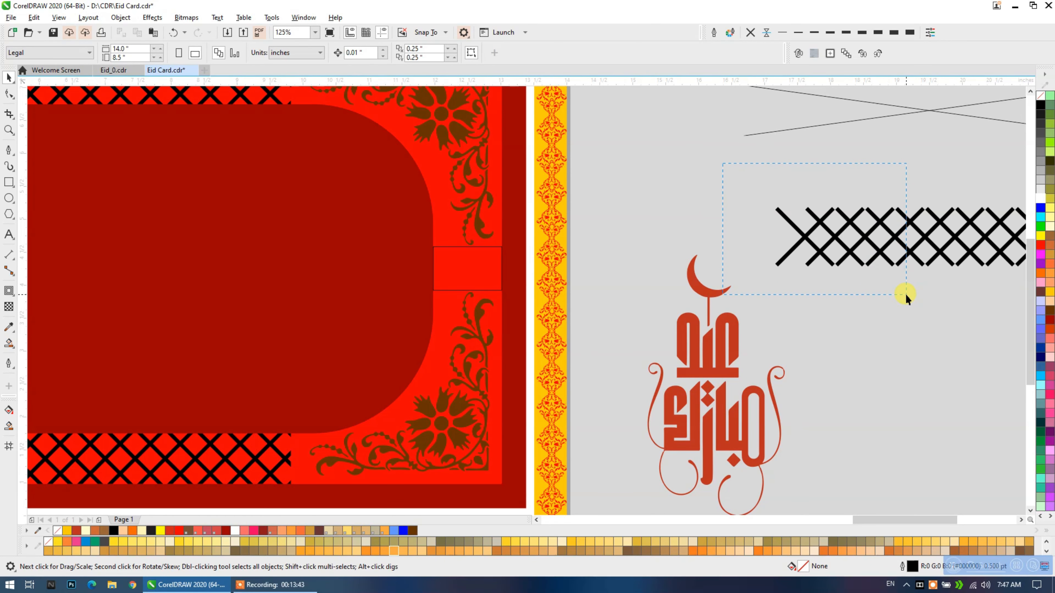
pyautogui.moveTo(904, 294); pyautogui.dragTo(899, 295)
pyautogui.hotkey('ctrl', 'g')
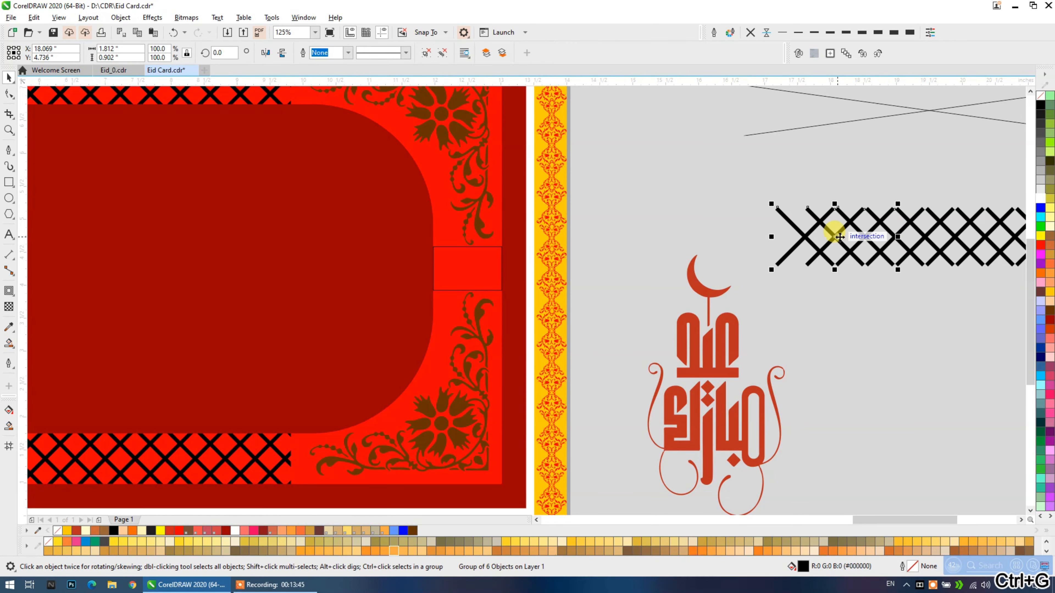
# Move the three-X piece clear of the row and PowerClip it inside the small rectangle in the right band.
pyautogui.moveTo(841, 235); pyautogui.dragTo(897, 339)
pyautogui.rightClick(896, 340)
pyautogui.click(939, 147)
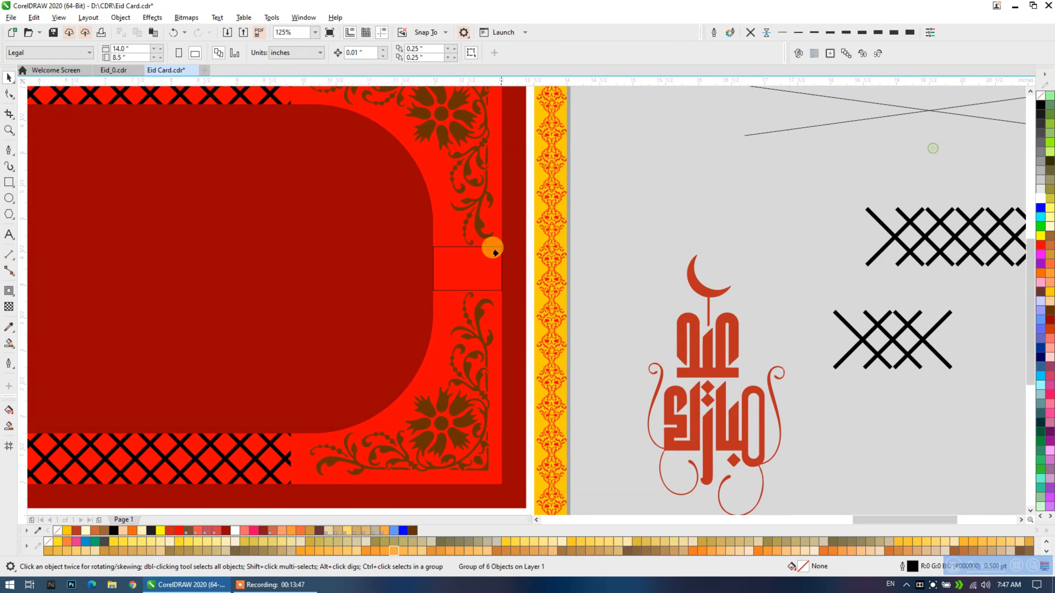
pyautogui.click(481, 250)
pyautogui.moveTo(533, 263); pyautogui.dragTo(792, 268)
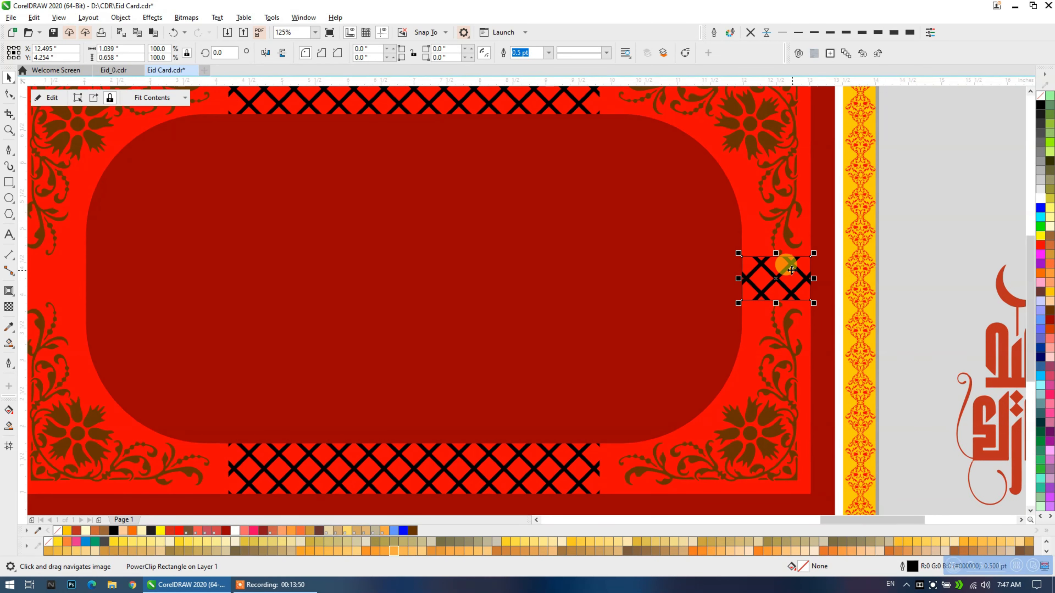
# Duplicate the small right lattice strip and align the copy to the left edge of the bright red panel.
pyautogui.scroll(-2, 789, 270)
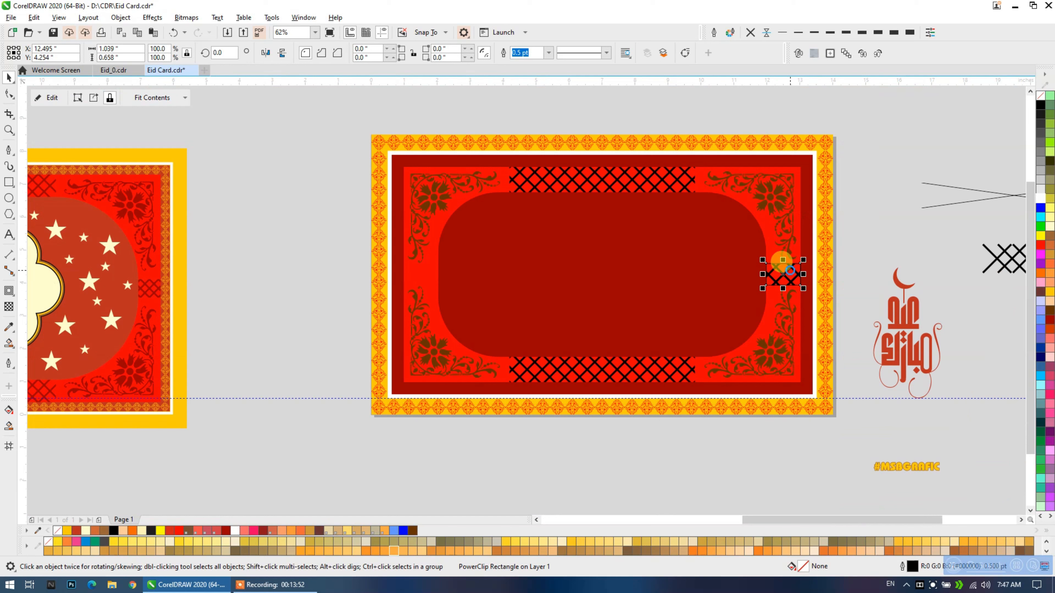
pyautogui.keyDown('shift'); pyautogui.click(420, 275); pyautogui.keyUp('shift')
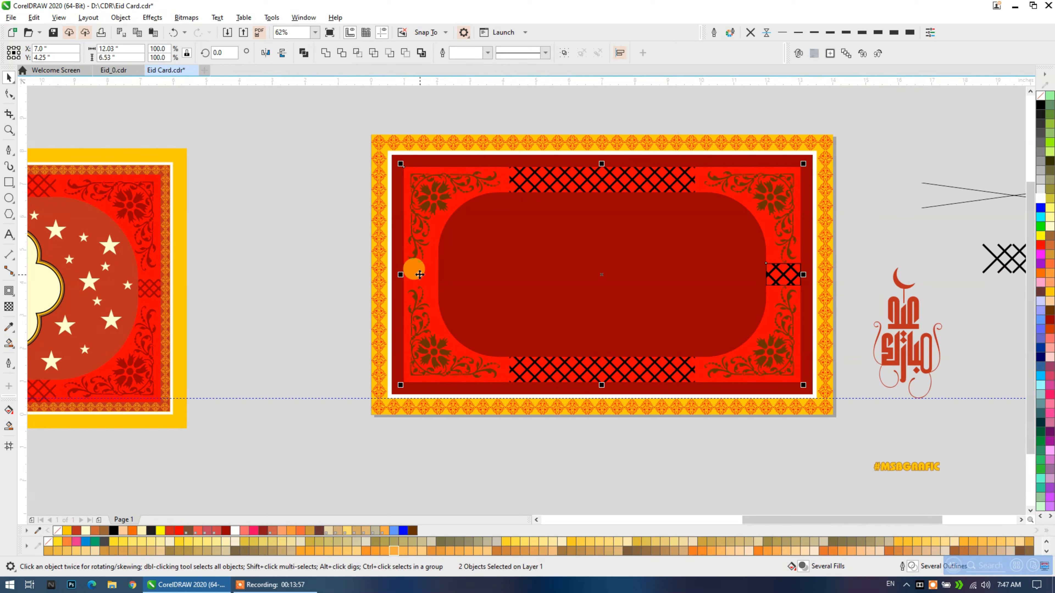
pyautogui.click(291, 286)
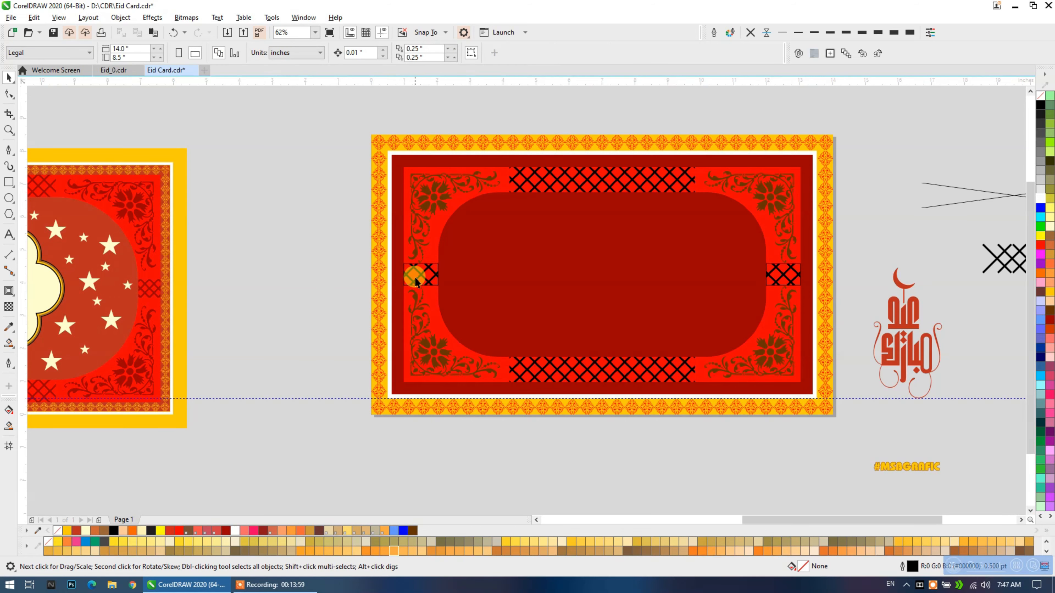
pyautogui.scroll(2, 418, 269)
pyautogui.scroll(-2, 417, 273)
# Remove the outline from both small side lattice strips.
pyautogui.click(416, 273)
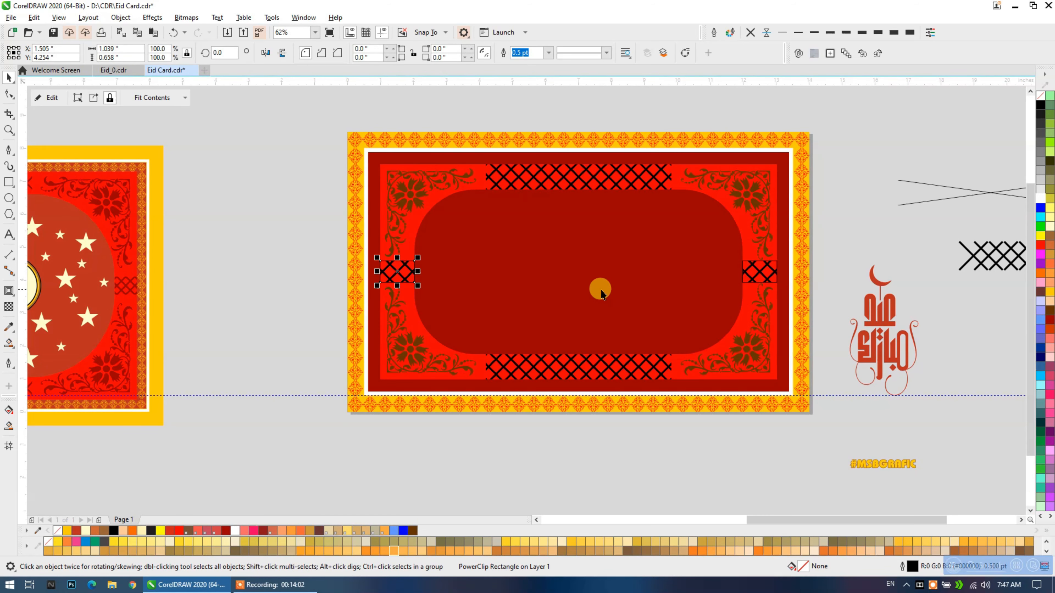
pyautogui.keyDown('shift'); pyautogui.click(758, 272); pyautogui.keyUp('shift')
pyautogui.click(748, 33)
pyautogui.click(278, 209)
# Compare the finished reference card's borders and centre decoration with the new card's patterned border.
pyautogui.scroll(-1, 436, 243)
pyautogui.moveTo(253, 274); pyautogui.dragTo(396, 288)
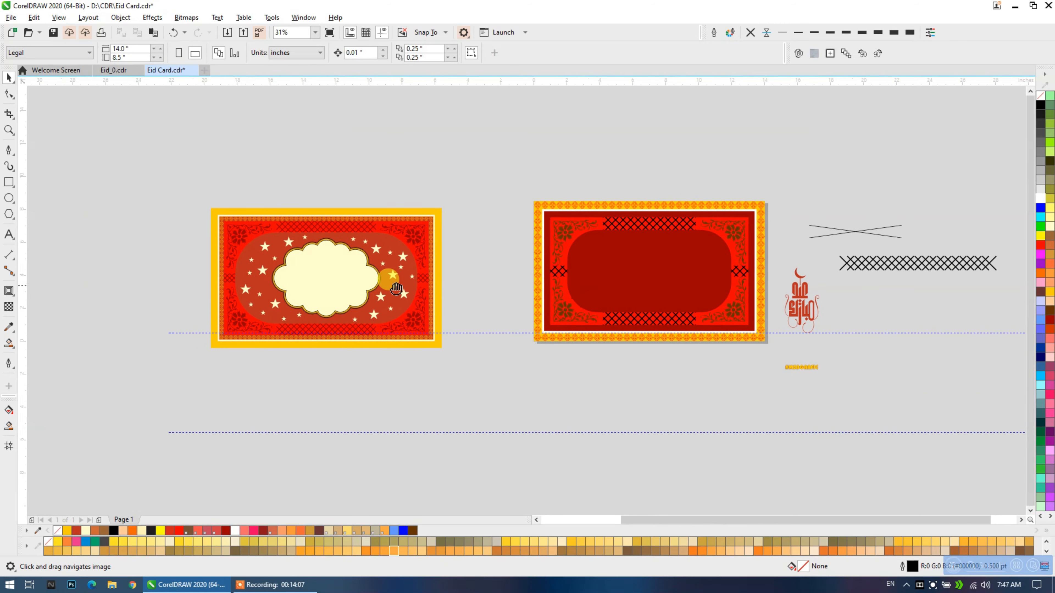
pyautogui.scroll(1, 319, 279)
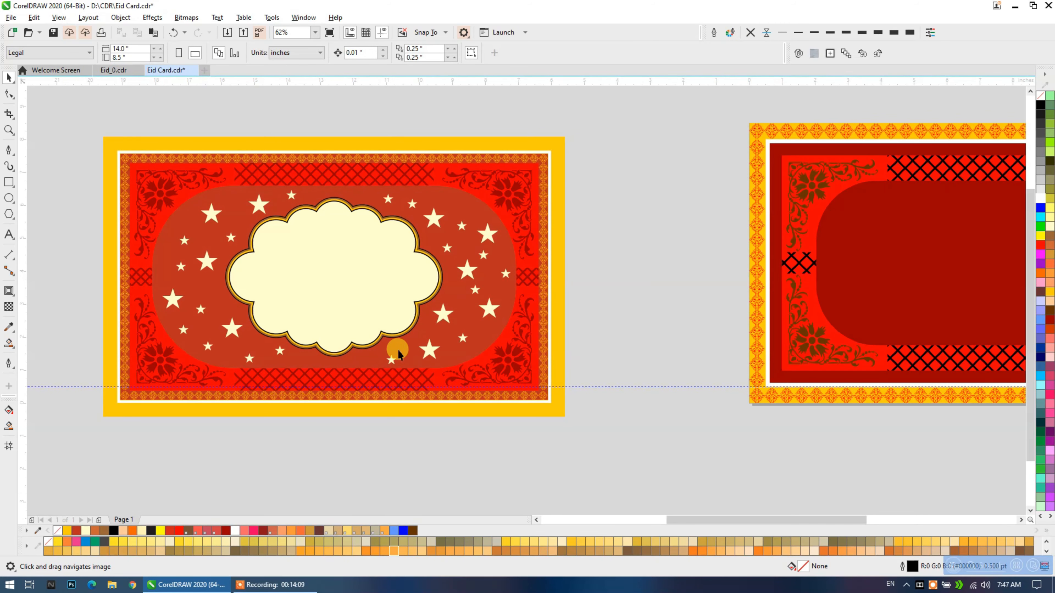
pyautogui.moveTo(344, 244); pyautogui.dragTo(310, 165)
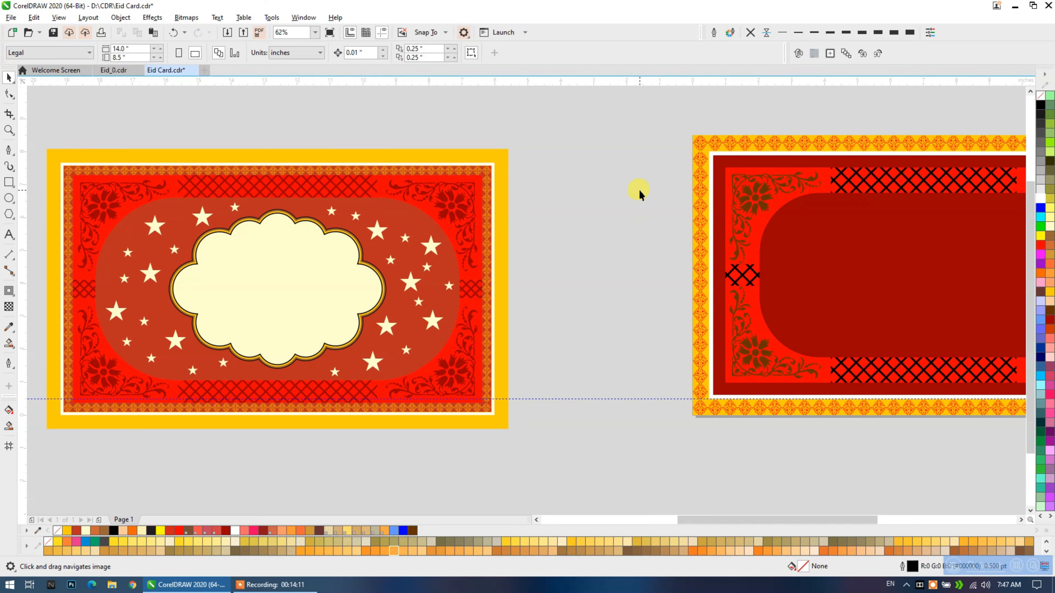
pyautogui.moveTo(639, 193); pyautogui.dragTo(427, 197)
pyautogui.click(432, 194)
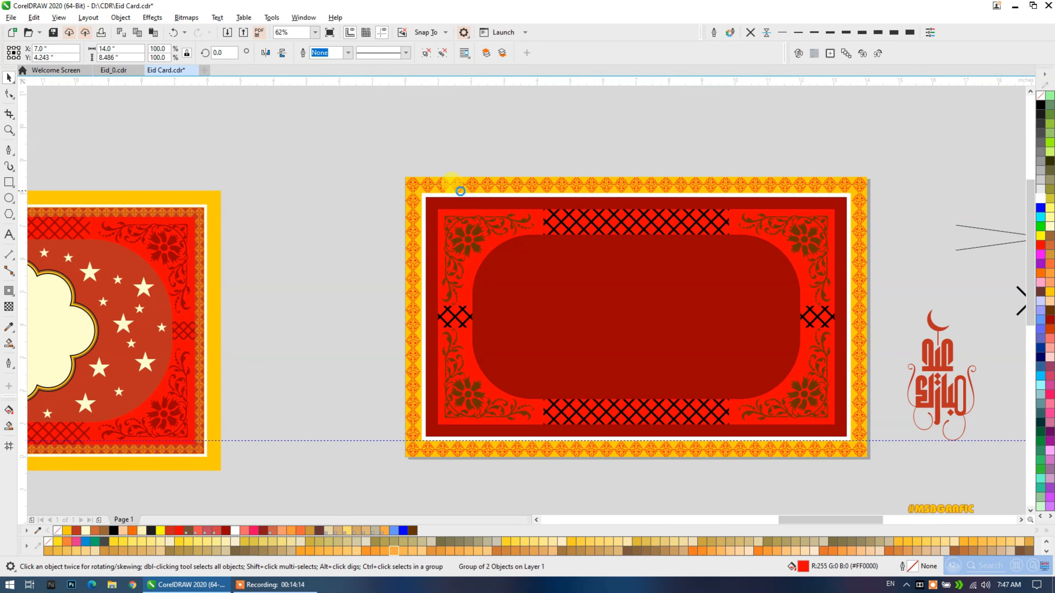
pyautogui.scroll(1, 458, 190)
pyautogui.moveTo(324, 229); pyautogui.dragTo(481, 218)
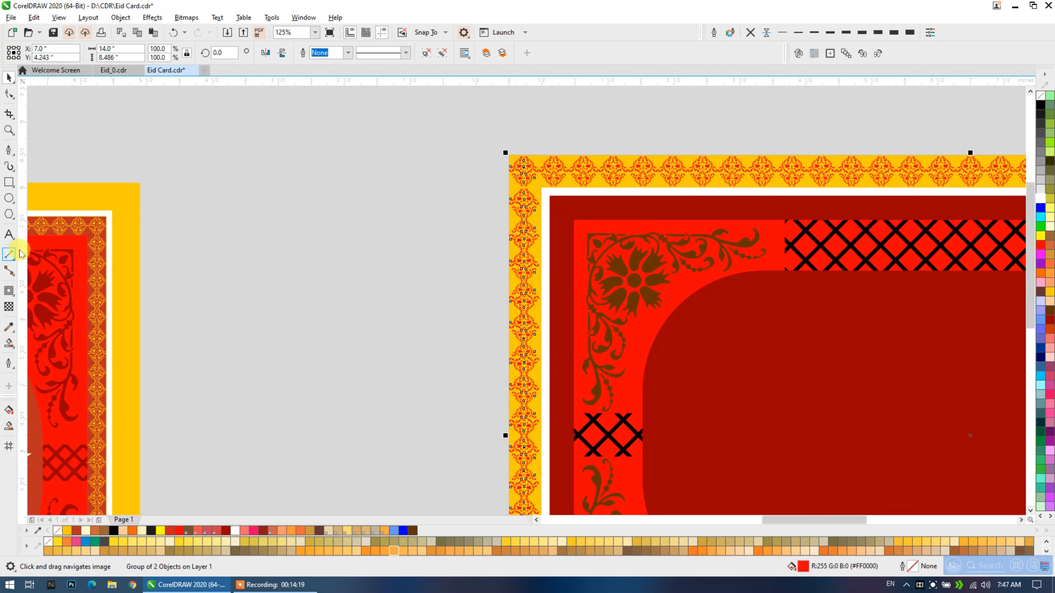
# Draw a three-sided polygon about 0.38 by 0.33 inches in the empty space between the two cards.
pyautogui.click(9, 214)
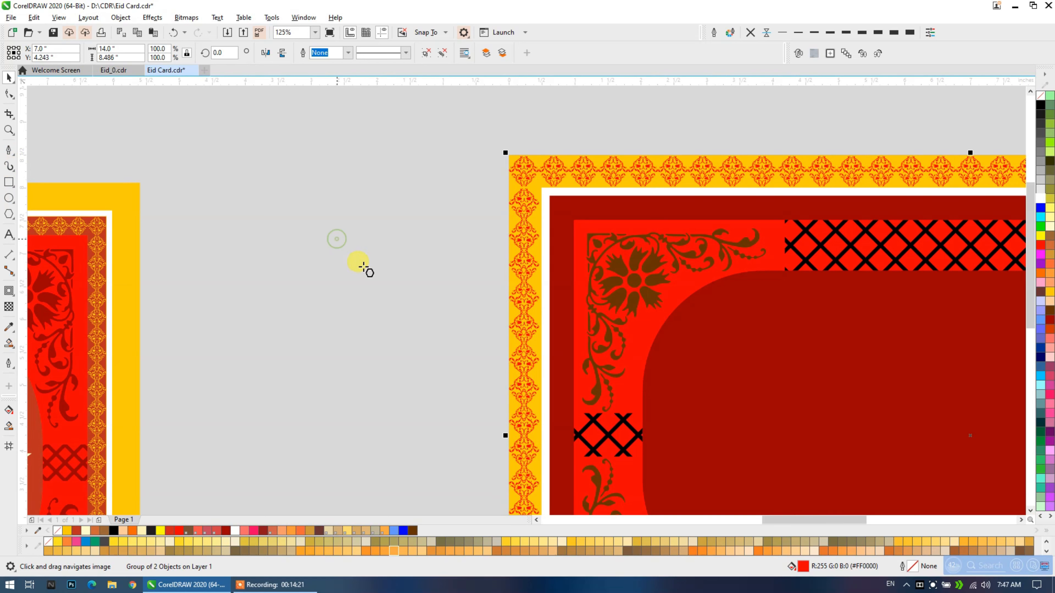
pyautogui.moveTo(336, 236); pyautogui.dragTo(367, 263)
pyautogui.press('space')
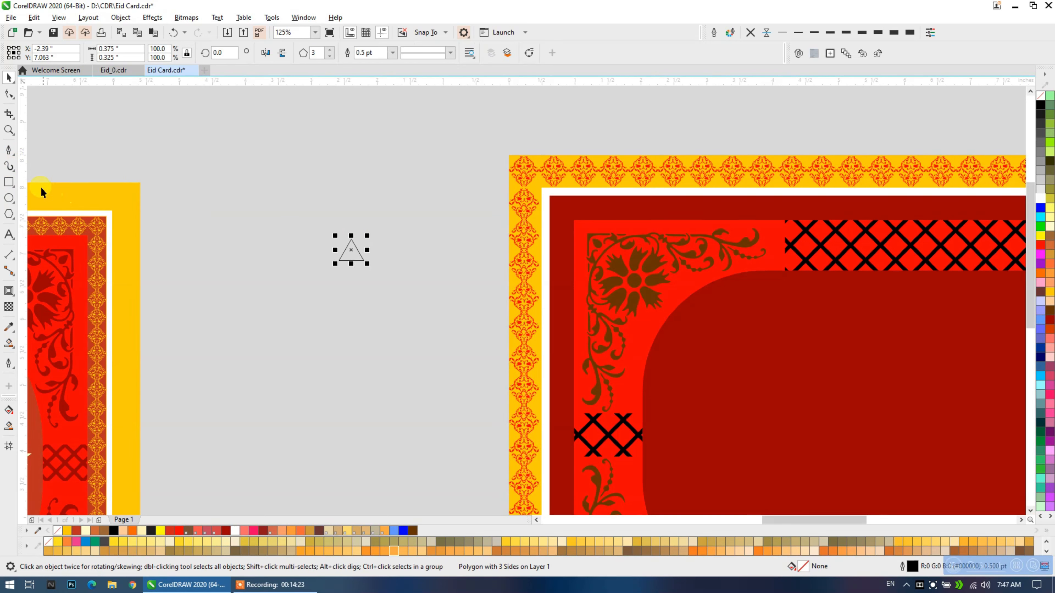
# Change the triangle between the two cards into a four-sided polygon.
pyautogui.click(8, 198)
pyautogui.scroll(3, 341, 236)
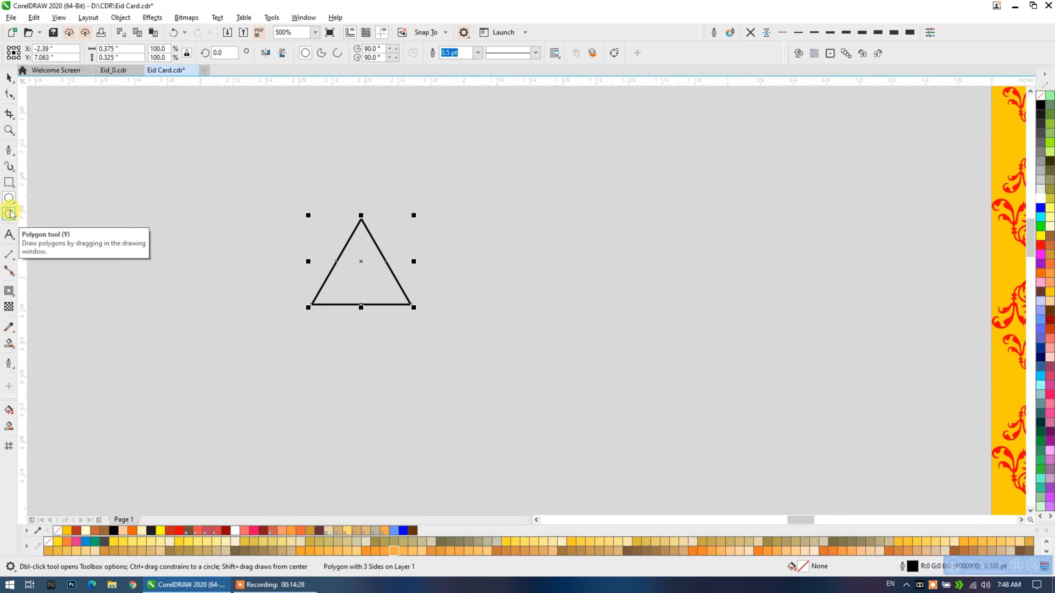
pyautogui.moveTo(11, 188)
pyautogui.moveTo(9, 214)
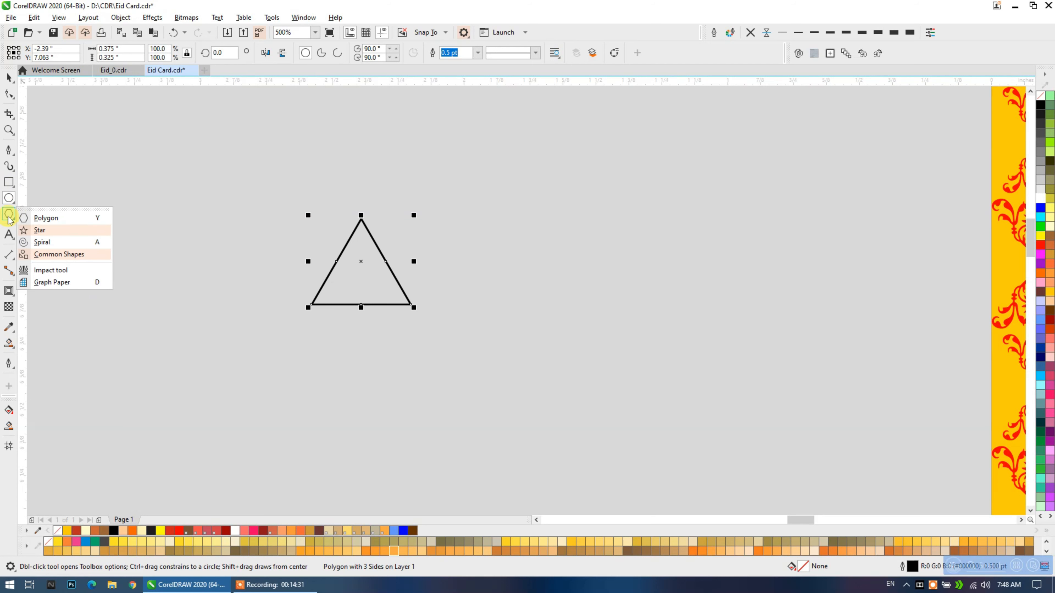
pyautogui.click(356, 254)
pyautogui.click(9, 77)
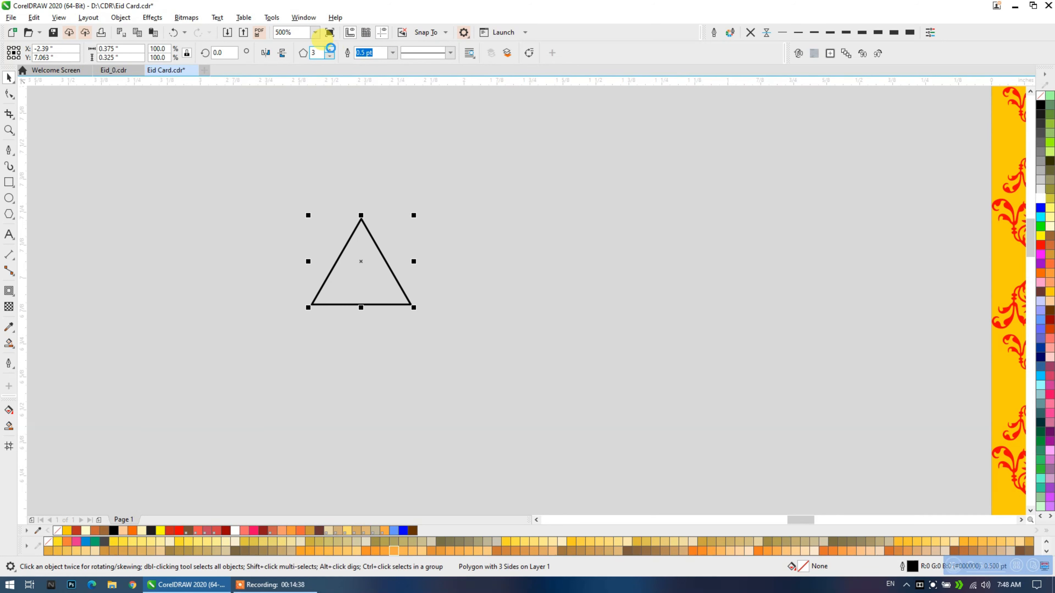
pyautogui.click(331, 49)
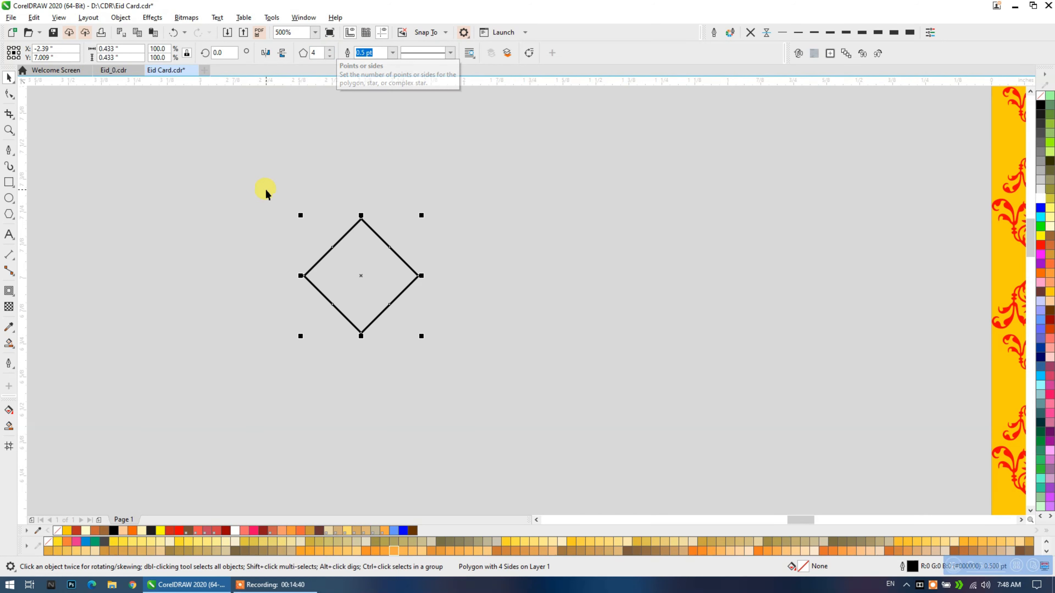
# Duplicate the diamond to its right and rotate the copy by 45 degrees.
pyautogui.click(275, 197)
pyautogui.click(407, 287)
pyautogui.moveTo(372, 257); pyautogui.dragTo(528, 258)
pyautogui.rightClick(528, 259)
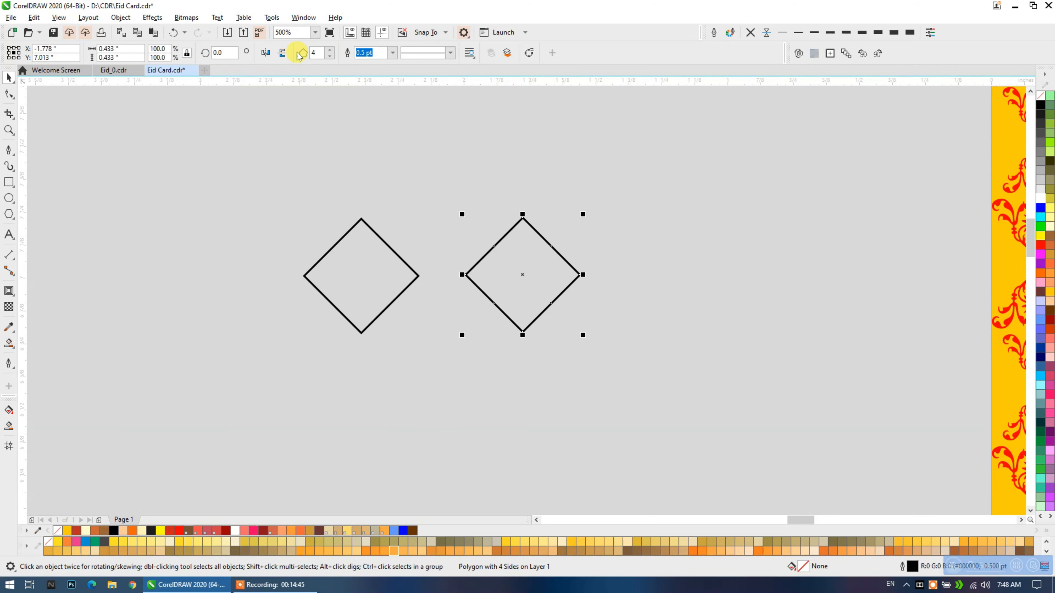
pyautogui.write('45')
pyautogui.press('Return')
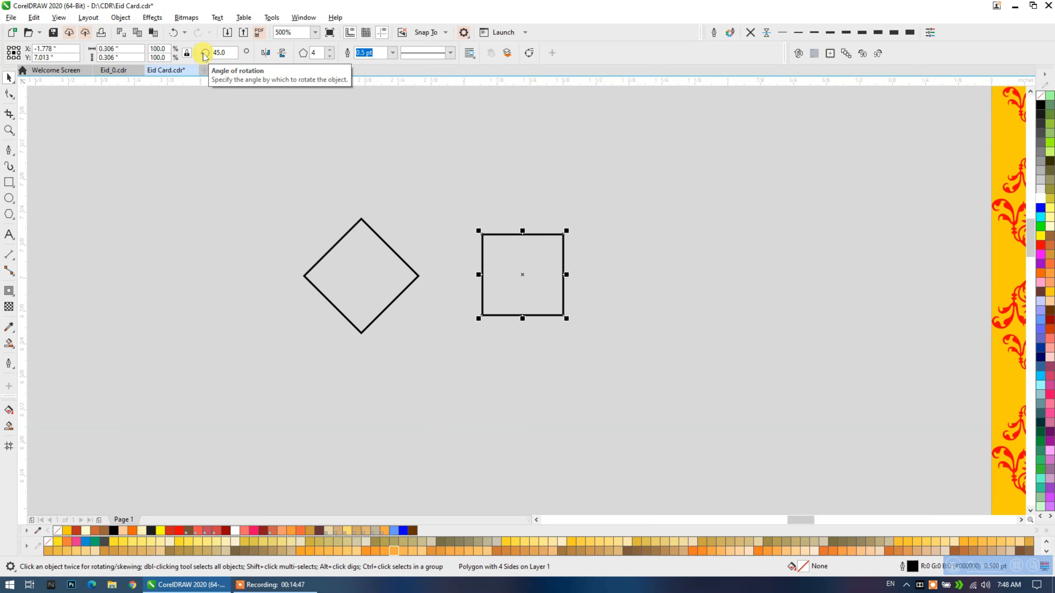
# Centre the diamond and the square on each other and weld them into an eight-pointed star.
pyautogui.moveTo(197, 182); pyautogui.dragTo(678, 361)
pyautogui.press('e')
pyautogui.press('c')
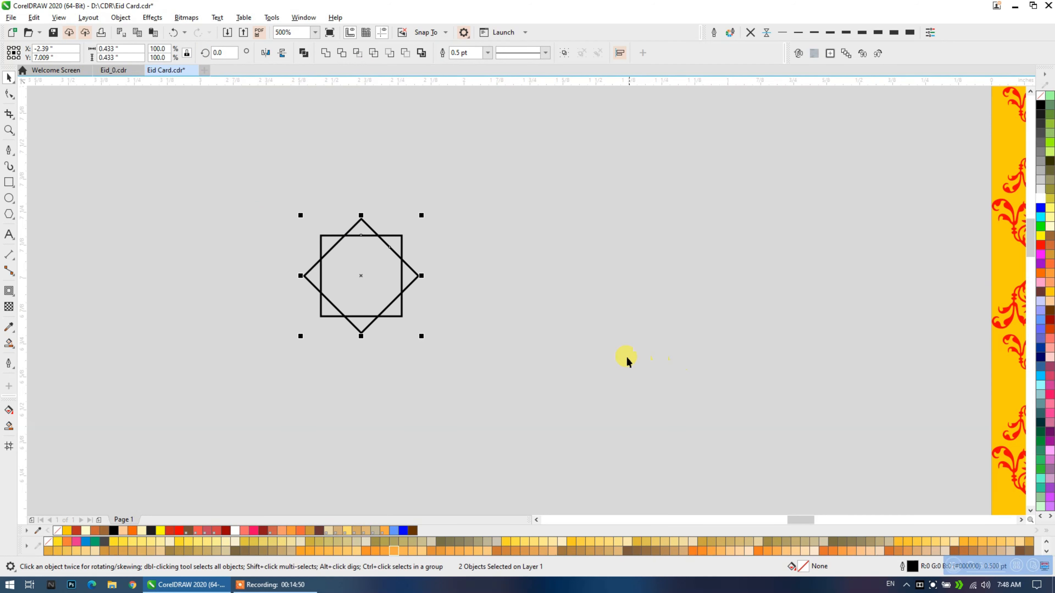
pyautogui.click(503, 330)
pyautogui.moveTo(214, 411); pyautogui.dragTo(216, 409)
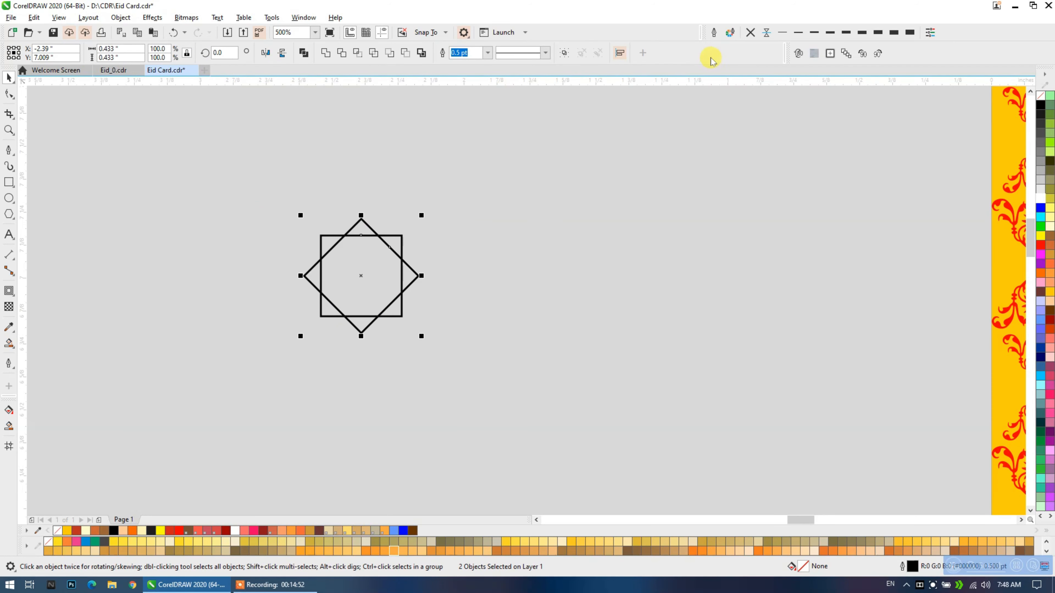
pyautogui.click(325, 53)
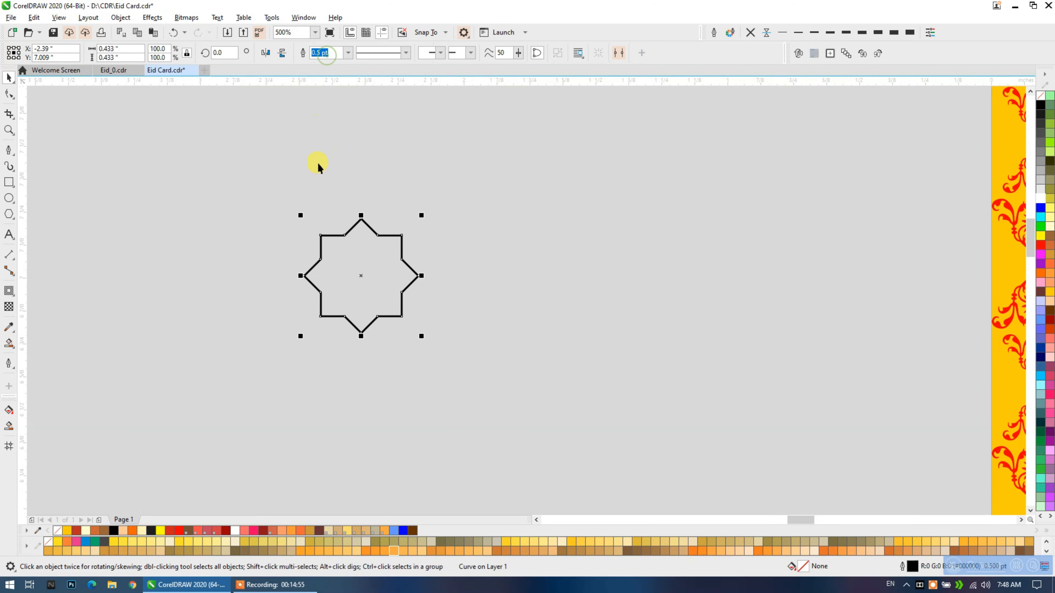
pyautogui.click(339, 184)
# Add an inward contour to the eight-pointed star with 3 steps and a 0.009 inch offset.
pyautogui.click(346, 286)
pyautogui.click(8, 291)
pyautogui.moveTo(311, 292); pyautogui.dragTo(353, 277)
pyautogui.scroll(2, 339, 228)
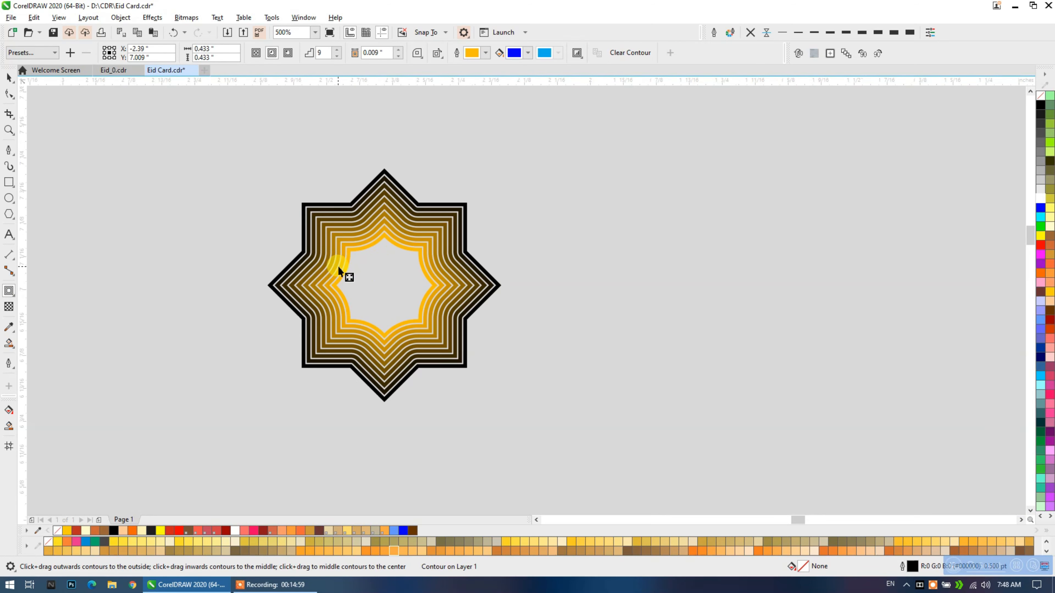
pyautogui.click(336, 57)
pyautogui.click(337, 56)
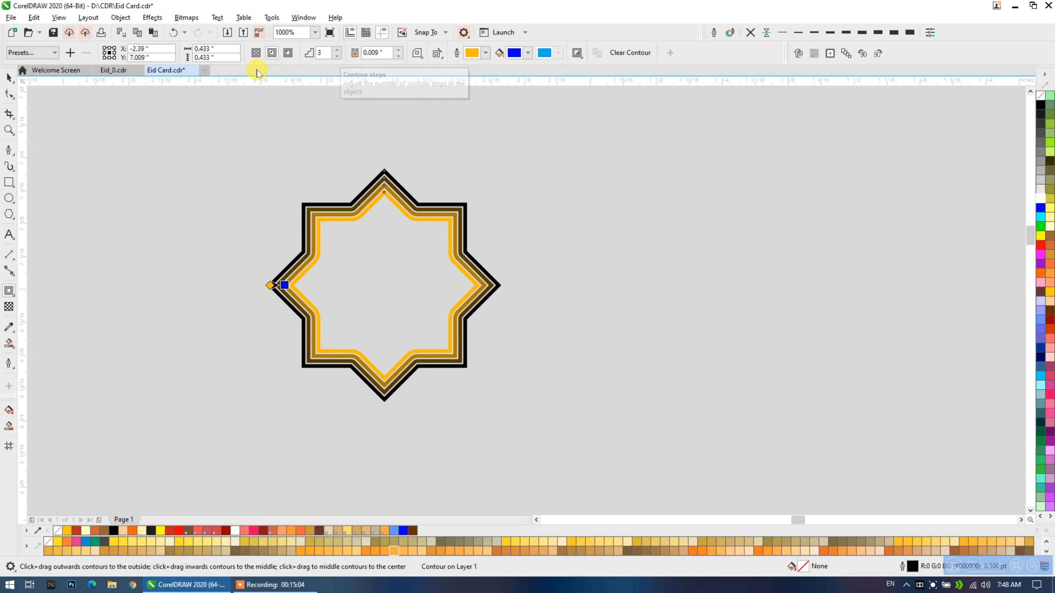
# Break the contour apart, ungroup it, and delete the two middle outlines between the black and yellow stars.
pyautogui.click(9, 78)
pyautogui.hotkey('ctrl', 'k')
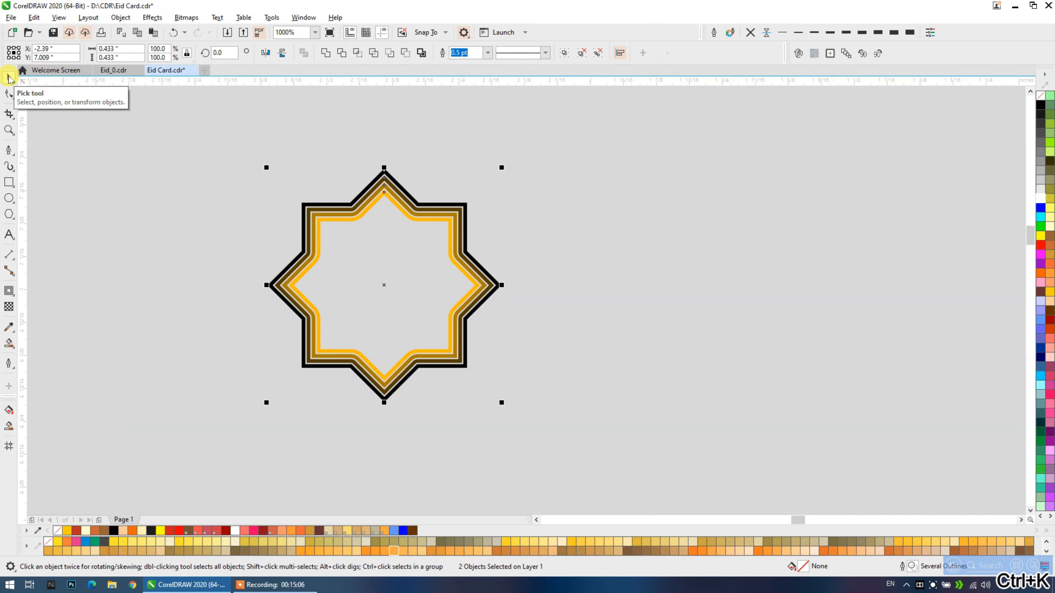
pyautogui.click(106, 177)
pyautogui.scroll(4, 319, 224)
pyautogui.click(319, 224)
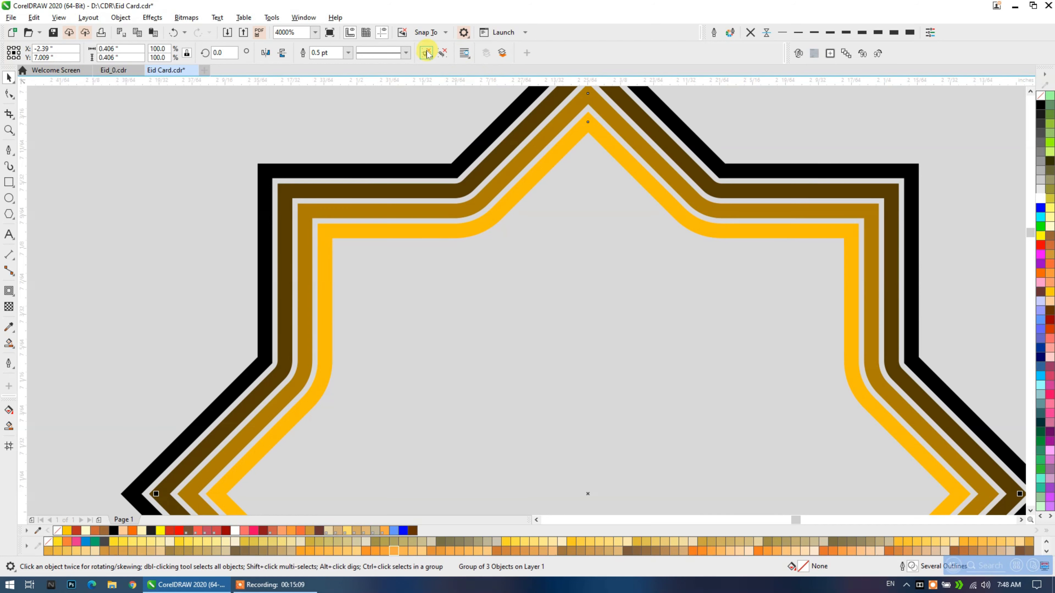
pyautogui.click(146, 208)
pyautogui.click(284, 227)
pyautogui.press('Delete')
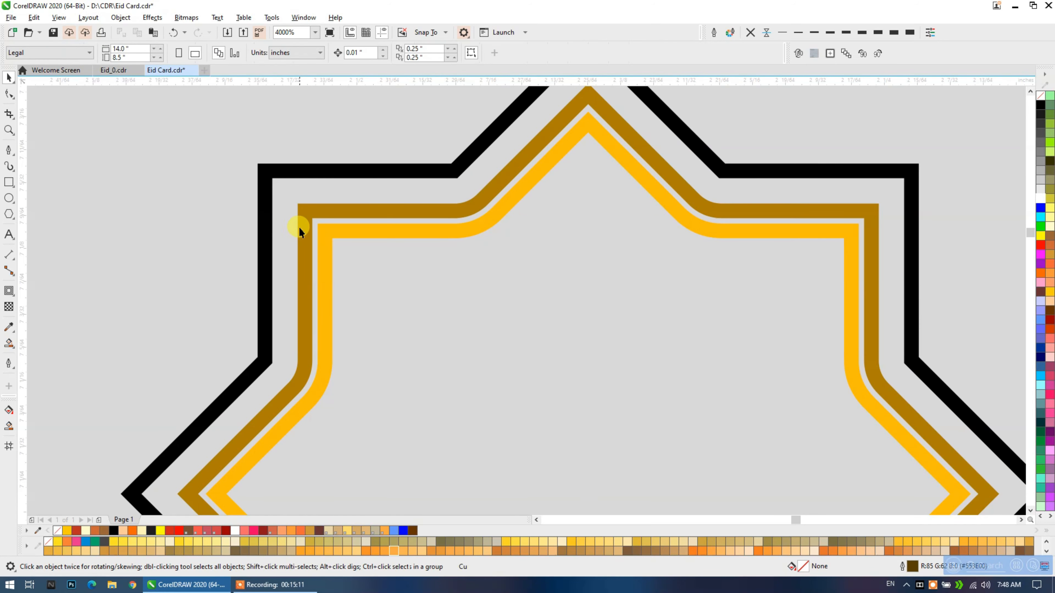
pyautogui.click(299, 227)
pyautogui.press('Delete')
# Combine the outer and inner star outlines into a single object.
pyautogui.scroll(-2, 397, 223)
pyautogui.scroll(-2, 397, 223)
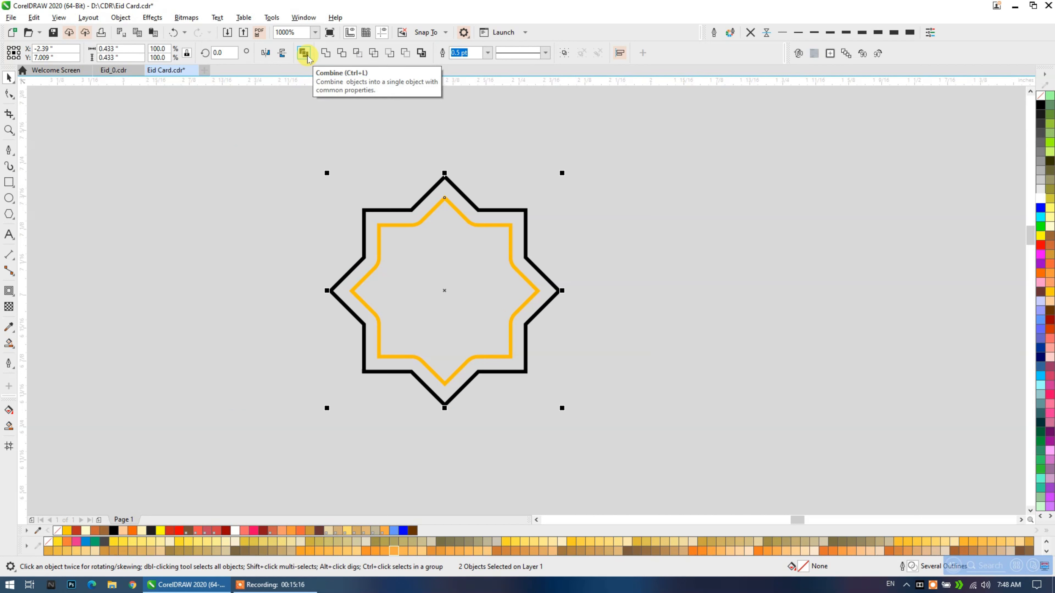
pyautogui.click(303, 53)
pyautogui.press('Escape')
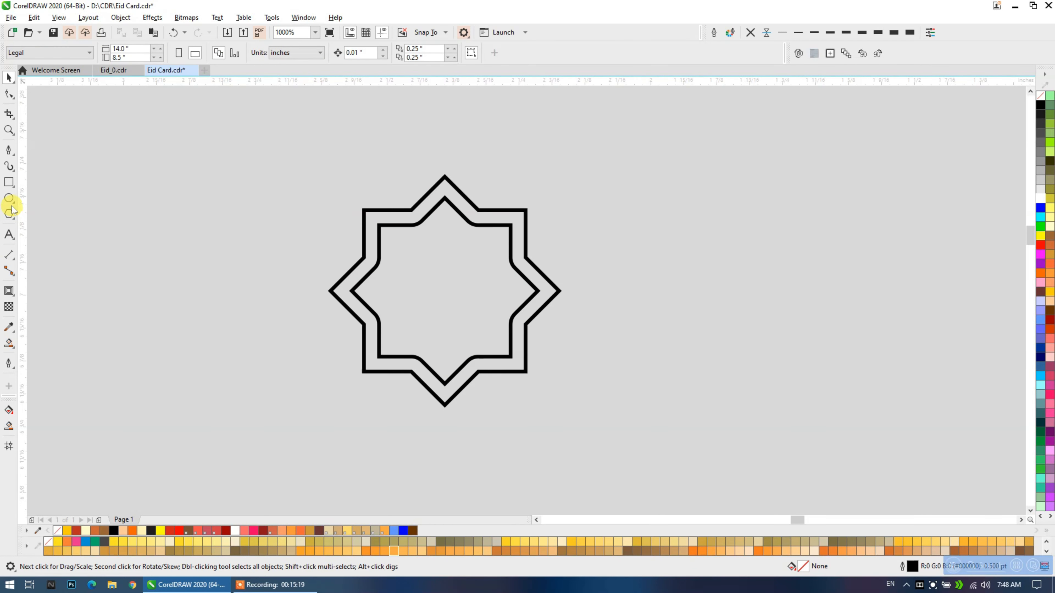
# Draw a circle about 0.14 inches in diameter inside the star and centre it on the star.
pyautogui.click(9, 198)
pyautogui.click(470, 225)
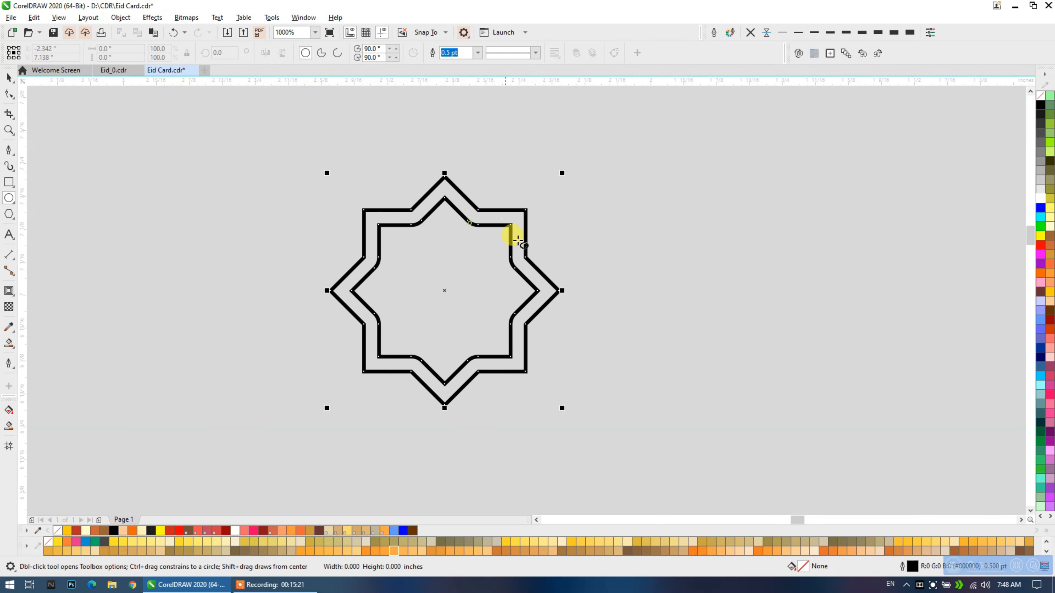
pyautogui.moveTo(464, 285); pyautogui.dragTo(501, 322)
pyautogui.click(9, 77)
pyautogui.moveTo(278, 155); pyautogui.dragTo(559, 388)
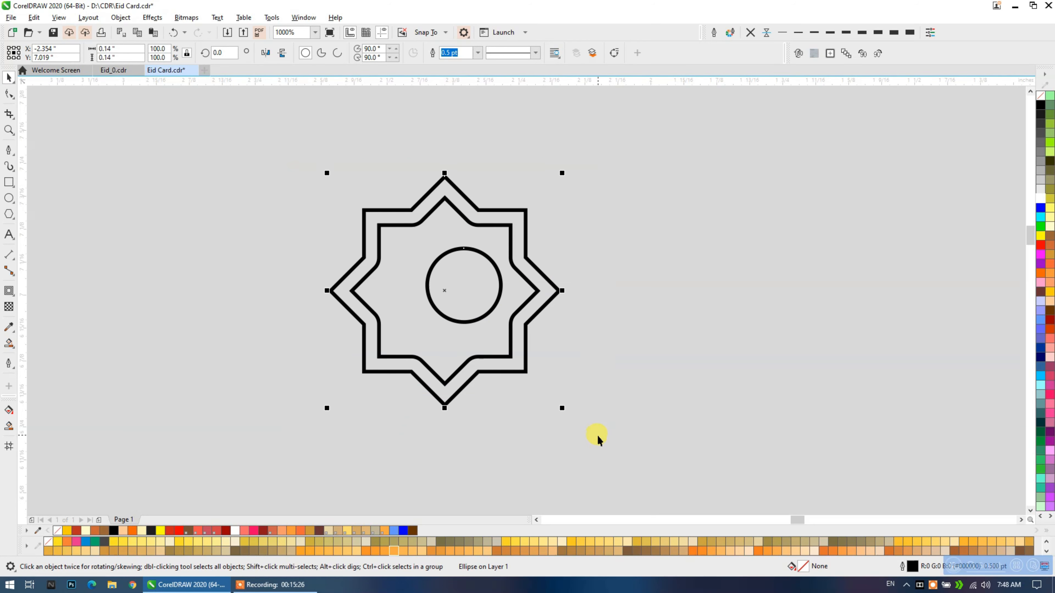
pyautogui.press('e')
pyautogui.press('c')
pyautogui.click(582, 397)
# Enlarge the circle about its centre and combine it with the star outlines.
pyautogui.click(472, 317)
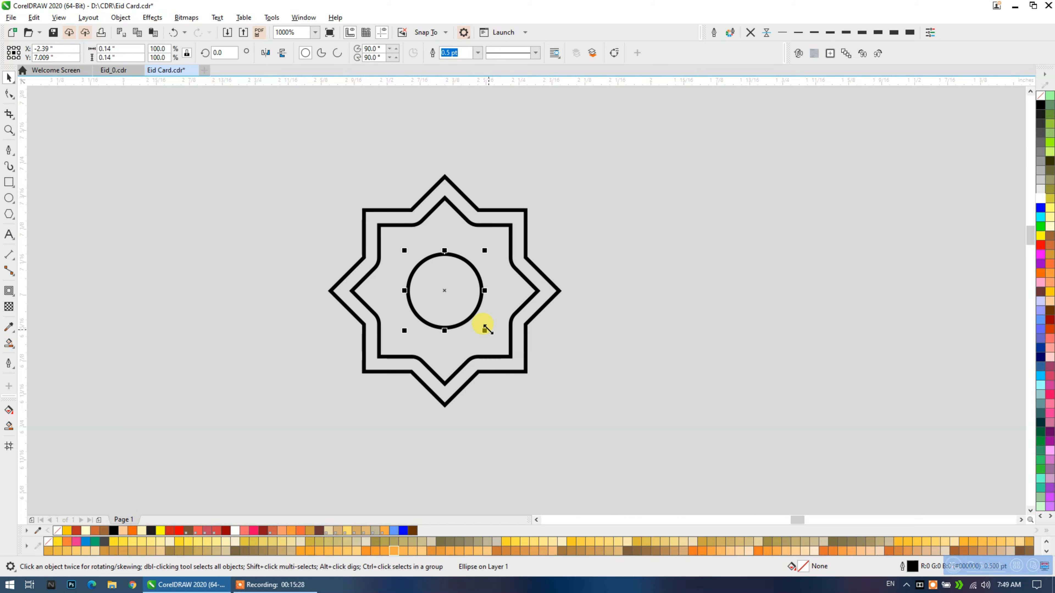
pyautogui.moveTo(505, 341); pyautogui.dragTo(506, 341)
pyautogui.moveTo(240, 444); pyautogui.dragTo(241, 444)
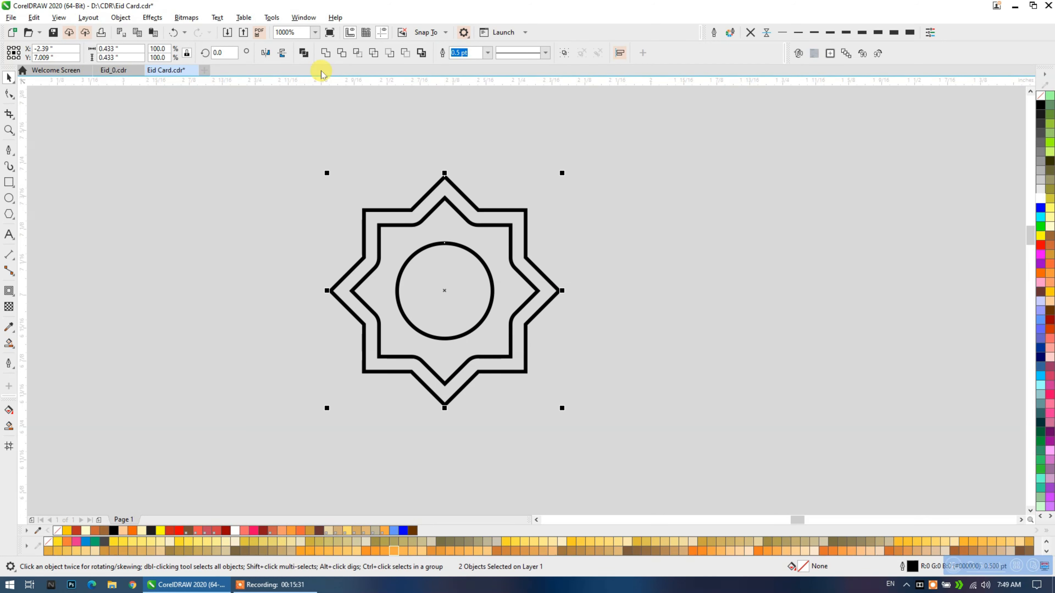
pyautogui.click(307, 55)
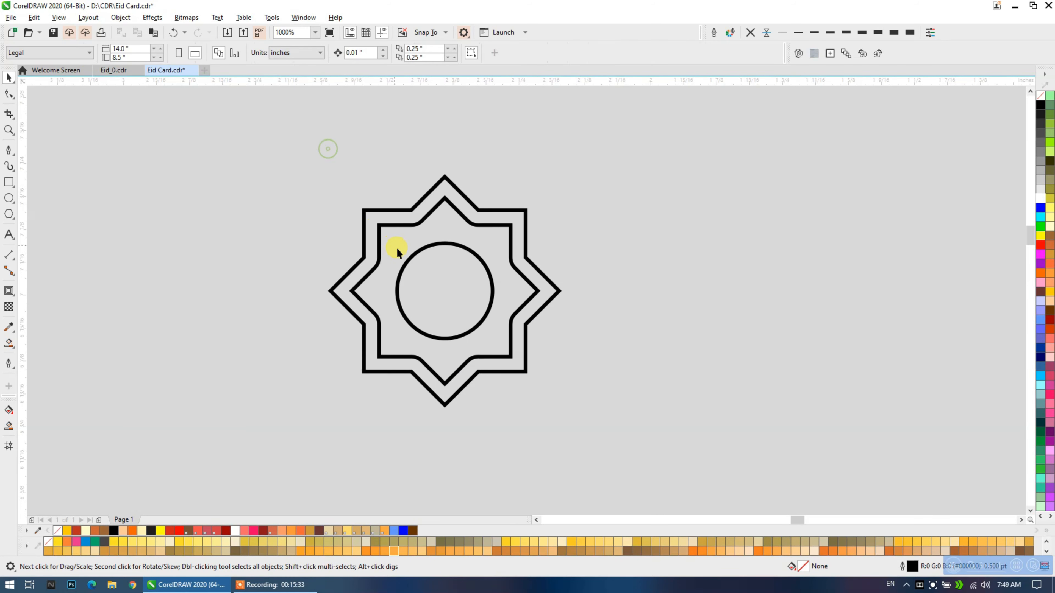
# Fill the star motif with golden yellow PANTONE H 25-1 U and remove its outline.
pyautogui.click(503, 538)
pyautogui.scroll(-4, 254, 257)
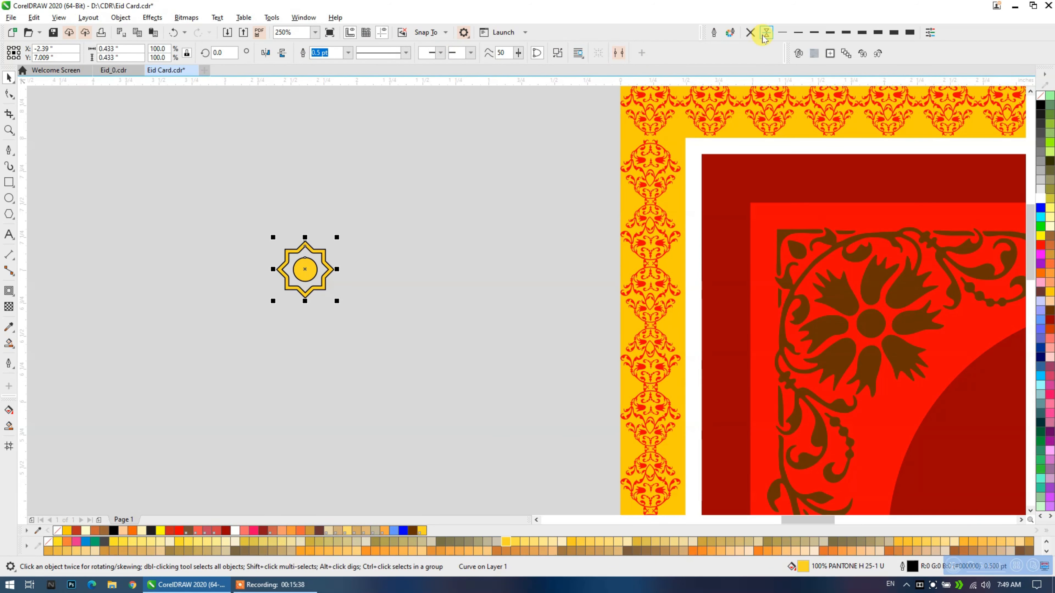
pyautogui.click(750, 33)
# Move the star motif to the upper-left corner of the dark red border and align it to the border's left edge.
pyautogui.moveTo(302, 266); pyautogui.dragTo(728, 180)
pyautogui.scroll(4, 665, 195)
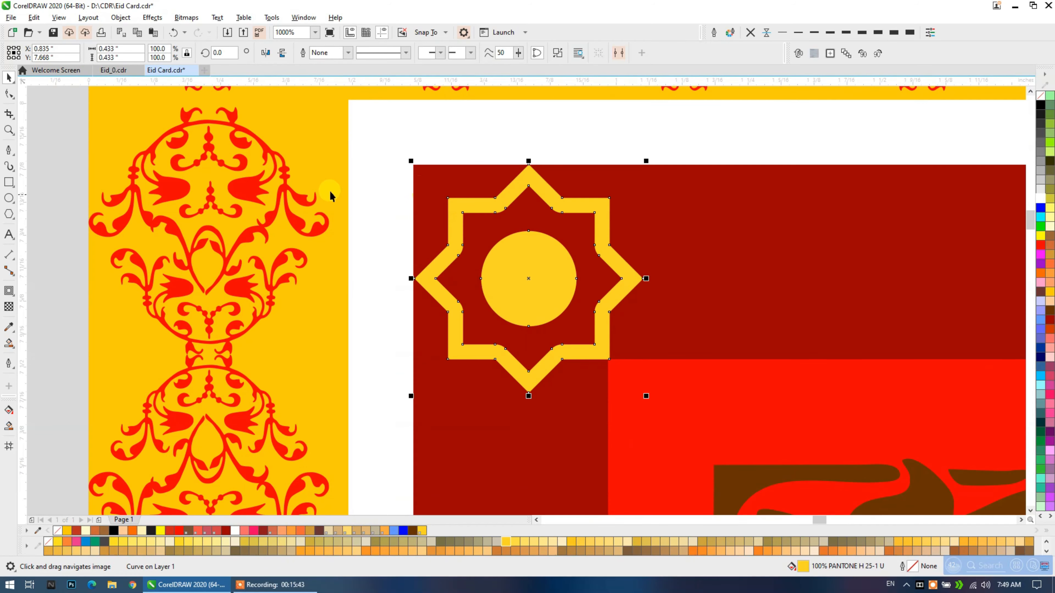
pyautogui.keyDown('shift'); pyautogui.click(677, 216); pyautogui.keyUp('shift')
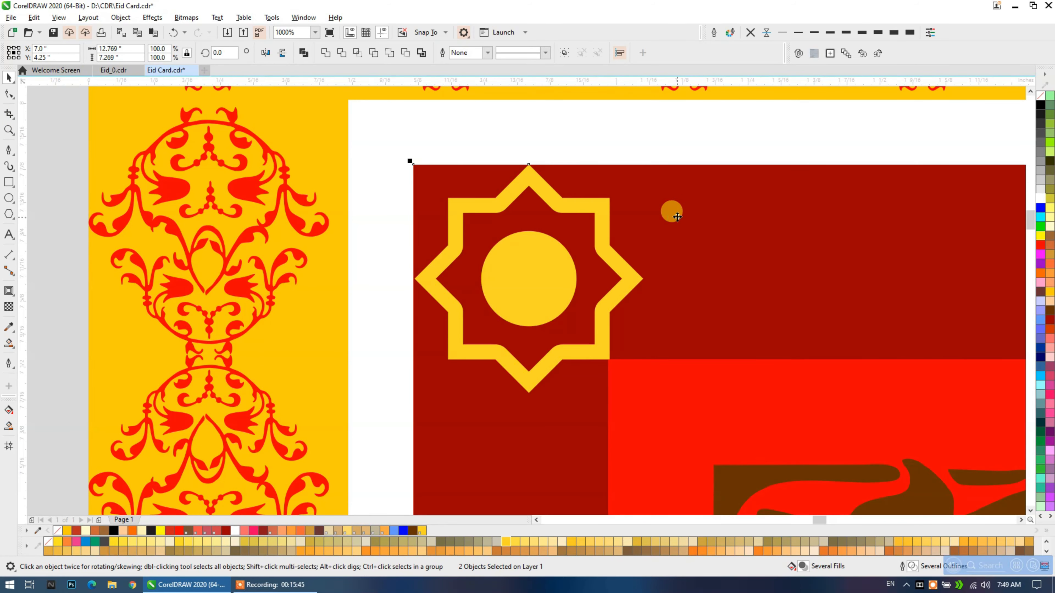
pyautogui.press('c')
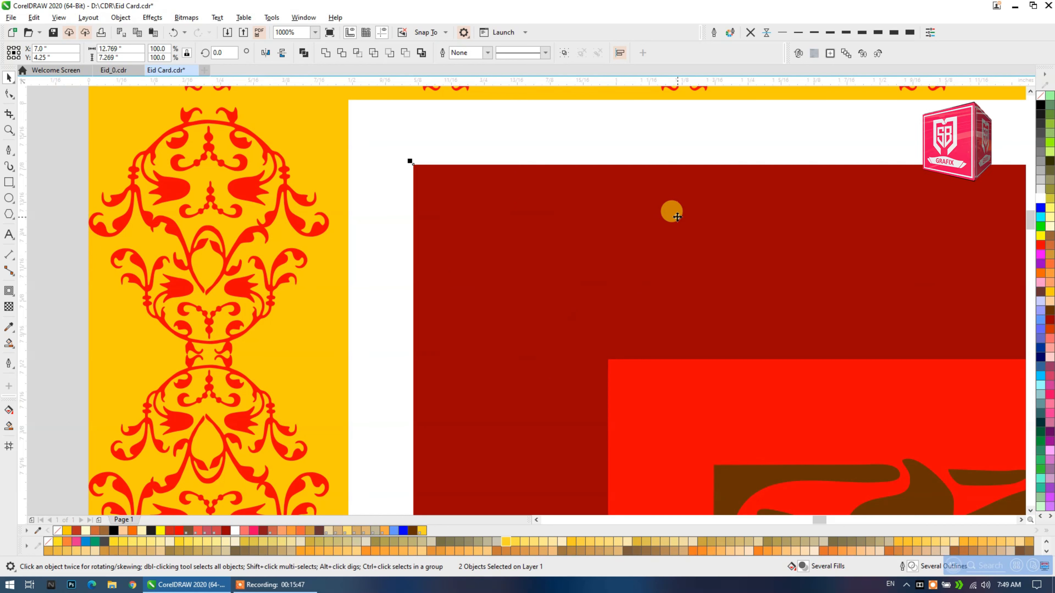
pyautogui.press('l')
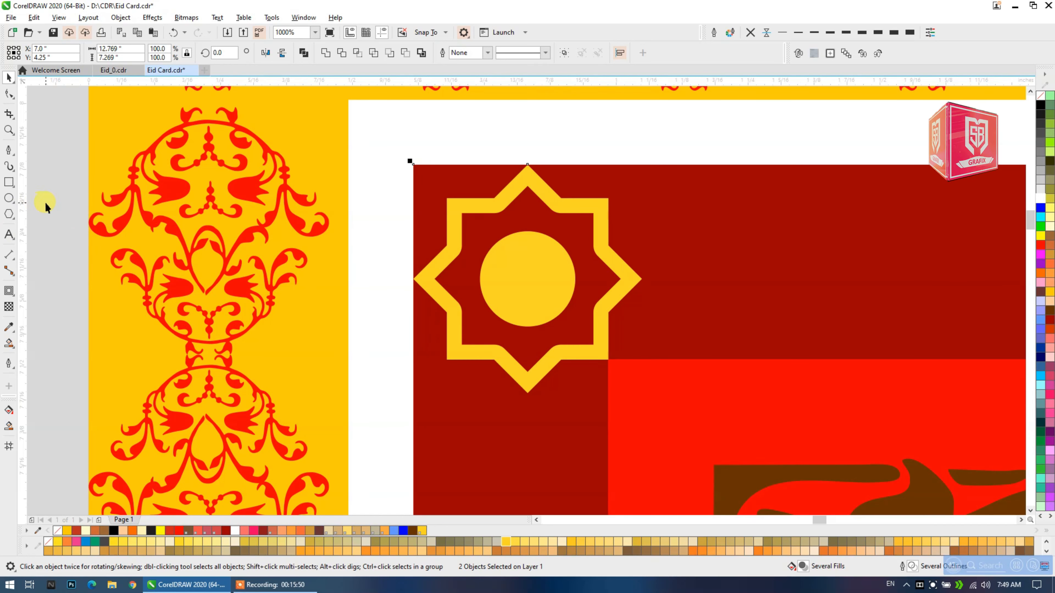
pyautogui.click(450, 325)
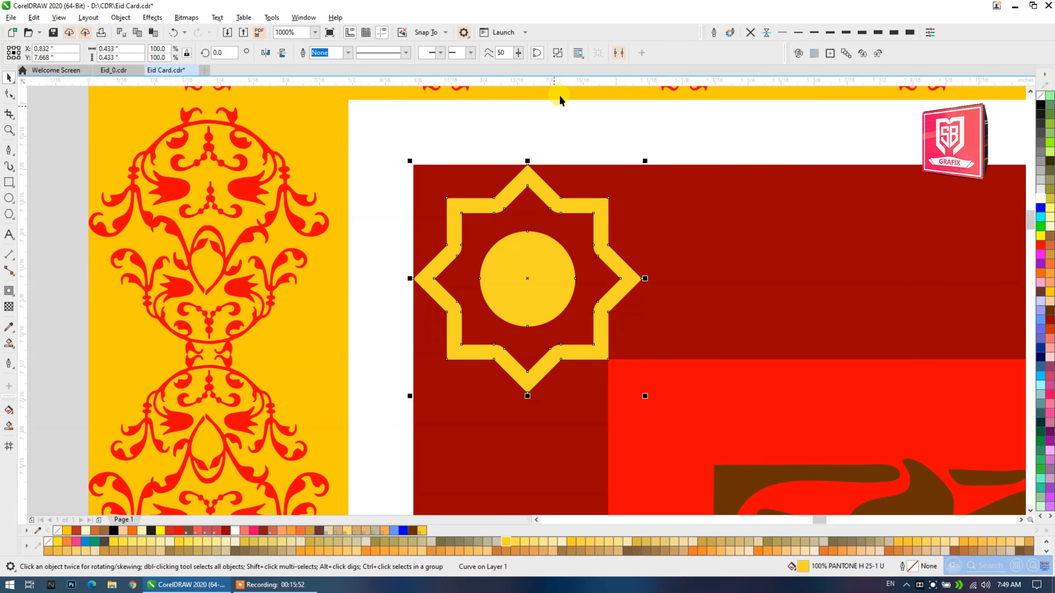
# Place guidelines along the bright red panel's top and left edges and scale the star motif to 0.37 inches to fit the corner.
pyautogui.moveTo(558, 81); pyautogui.dragTo(616, 360)
pyautogui.moveTo(24, 189); pyautogui.dragTo(607, 386)
pyautogui.click(598, 353)
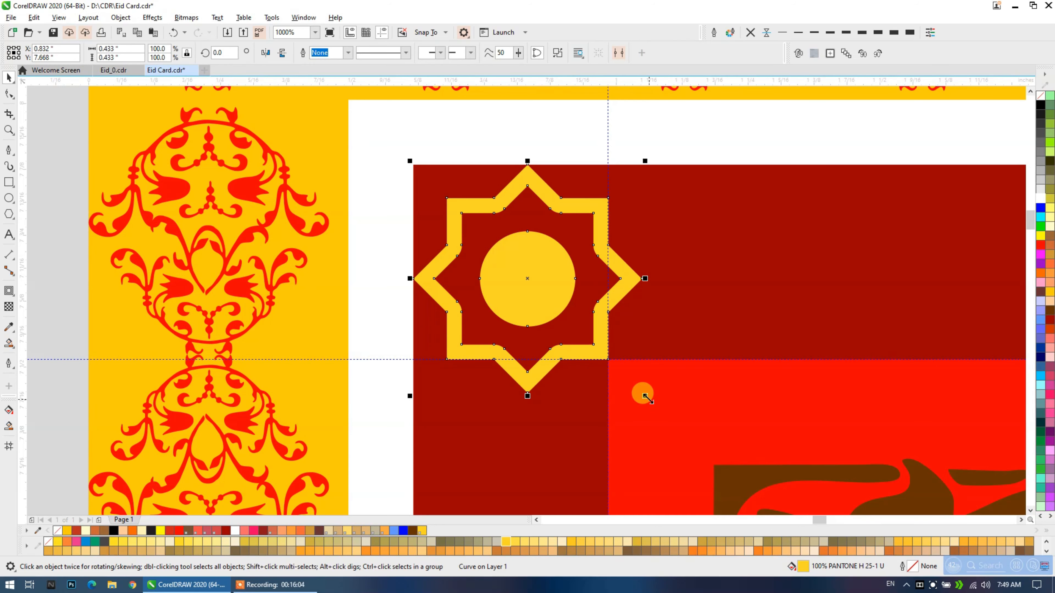
pyautogui.moveTo(645, 396); pyautogui.dragTo(611, 362)
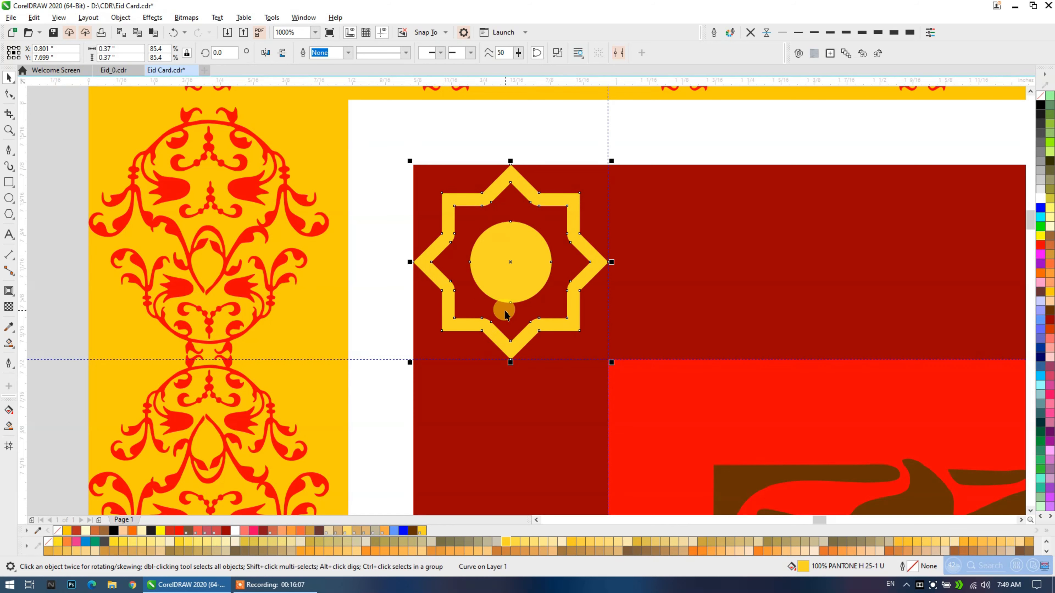
# Mirror a copy of the star motif to its right so that the two star tips touch.
pyautogui.moveTo(410, 261); pyautogui.dragTo(628, 263)
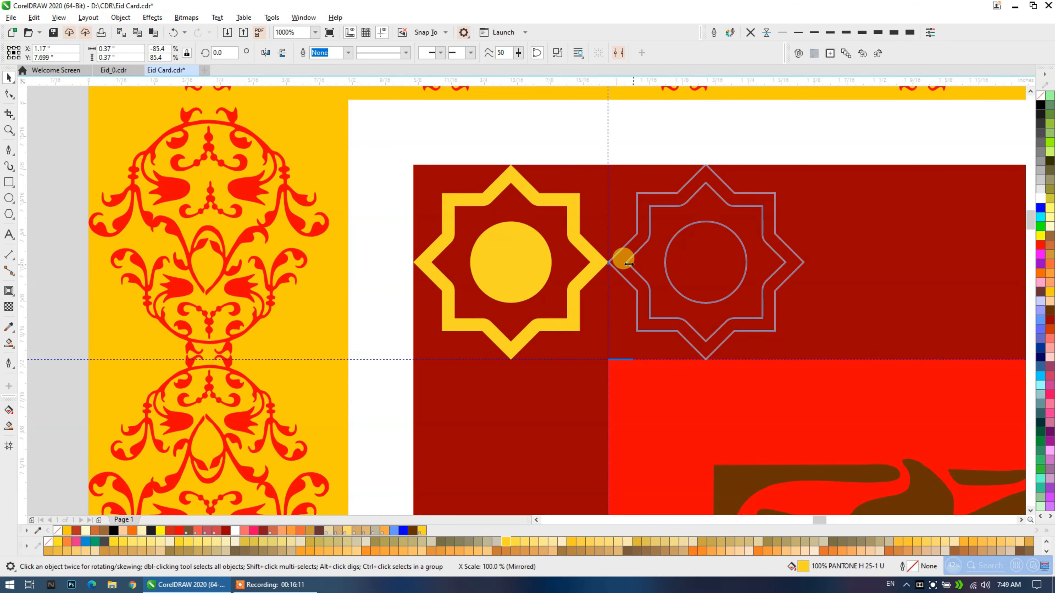
pyautogui.moveTo(629, 264); pyautogui.dragTo(629, 264)
pyautogui.scroll(-5, 326, 275)
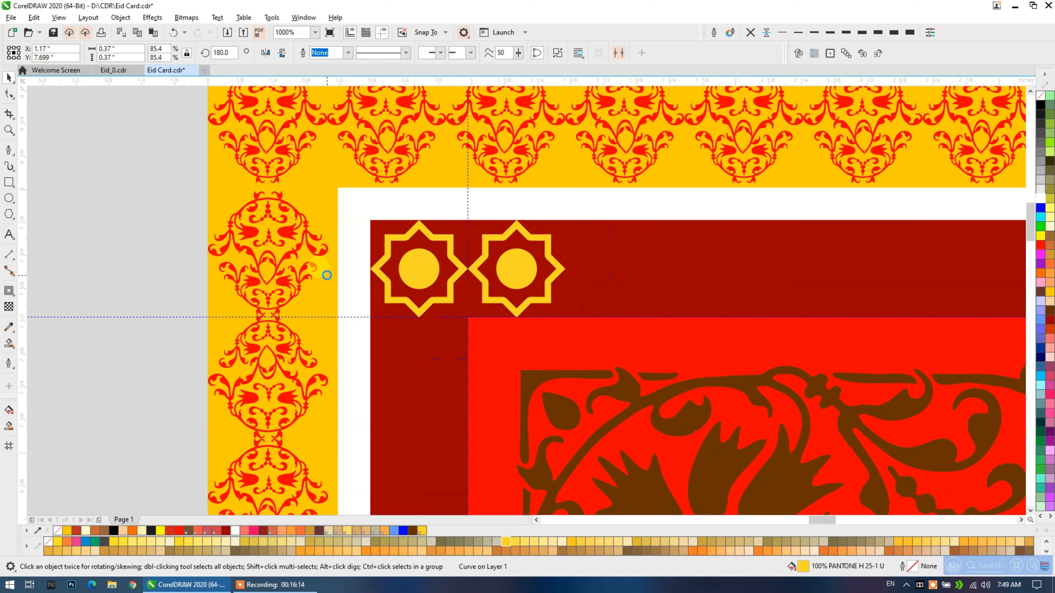
# Repeat the star duplication to build a continuous row along the top dark red border.
pyautogui.hotkey('ctrl', 'r')
pyautogui.hotkey('ctrl', 'r')
pyautogui.hotkey('ctrl', 'r')
pyautogui.hotkey('ctrl', 'r')
pyautogui.hotkey('ctrl', 'r')
pyautogui.hotkey('ctrl', 'r')
pyautogui.hotkey('ctrl', 'r')
pyautogui.hotkey('ctrl', 'r')
pyautogui.hotkey('ctrl', 'r')
pyautogui.hotkey('ctrl', 'r')
pyautogui.hotkey('ctrl', 'r')
pyautogui.hotkey('ctrl', 'r')
pyautogui.hotkey('ctrl', 'r')
pyautogui.hotkey('ctrl', 'r')
pyautogui.hotkey('ctrl', 'r')
pyautogui.hotkey('ctrl', 'r')
pyautogui.hotkey('ctrl', 'r')
pyautogui.hotkey('ctrl', 'r')
pyautogui.hotkey('ctrl', 'r')
pyautogui.hotkey('ctrl', 'r')
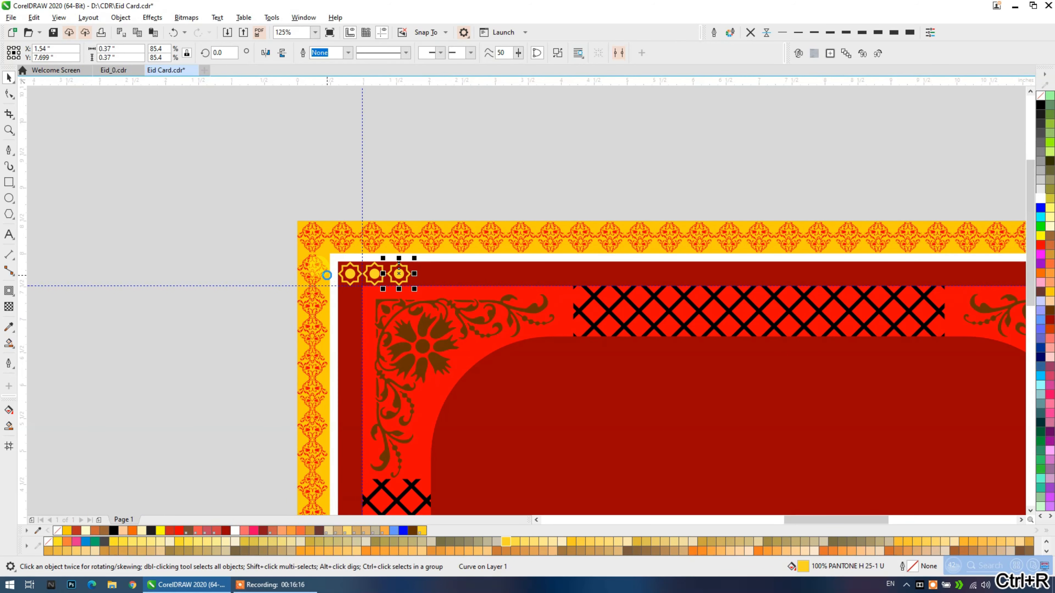
pyautogui.scroll(-2, 327, 275)
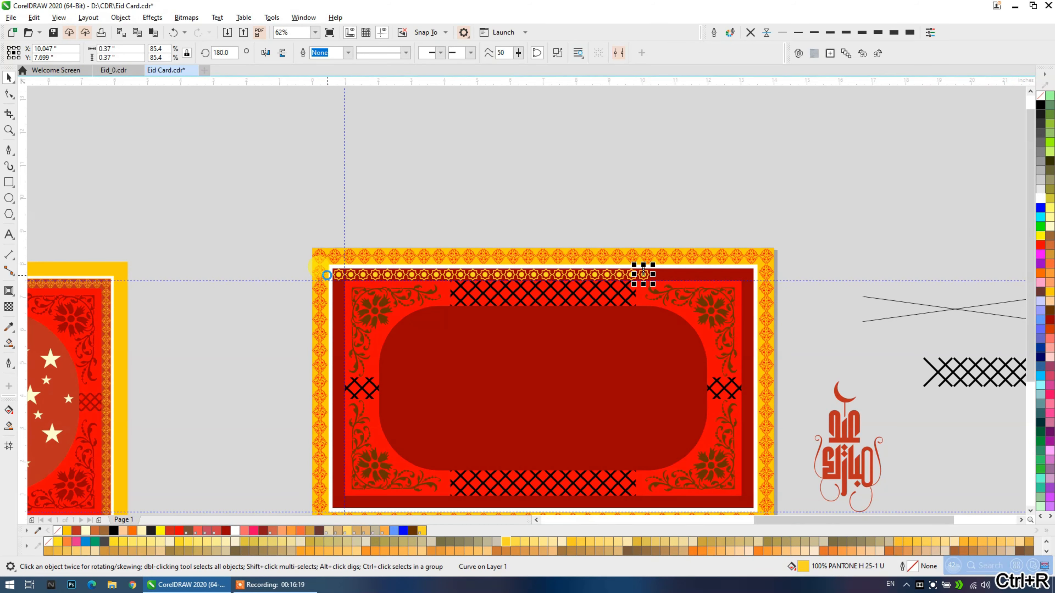
pyautogui.hotkey('ctrl', 'r')
pyautogui.hotkey('ctrl', 'r')
pyautogui.hotkey('ctrl', 'r')
pyautogui.hotkey('ctrl', 'r')
pyautogui.hotkey('ctrl', 'r')
pyautogui.hotkey('ctrl', 'r')
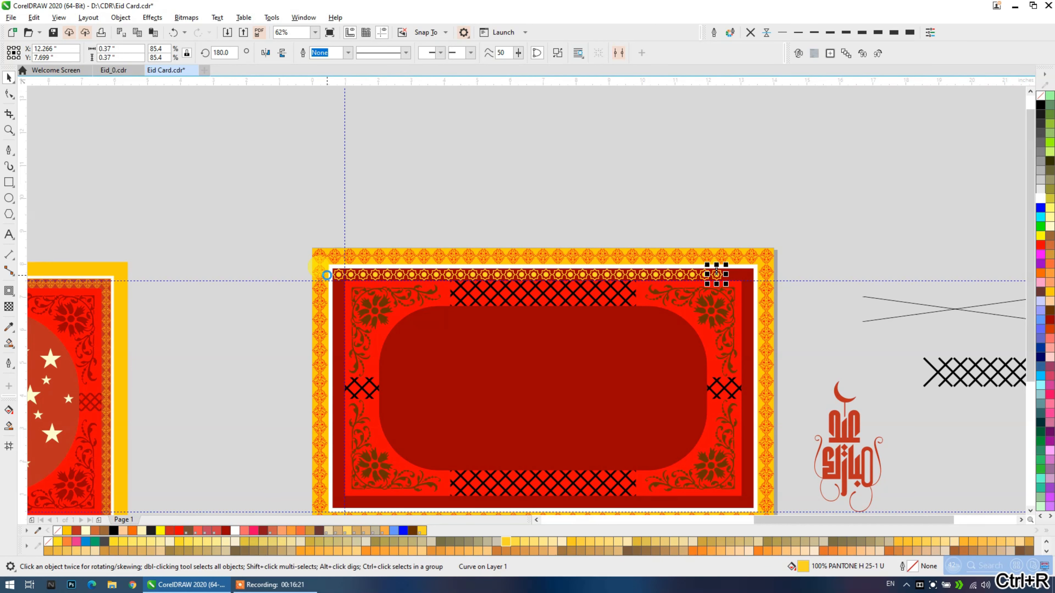
pyautogui.hotkey('ctrl', 'r')
pyautogui.hotkey('ctrl', 'r')
# Stretch the top row of stars to 12.769 inches wide so it reaches the dark red border's right edge.
pyautogui.moveTo(318, 228); pyautogui.dragTo(759, 283)
pyautogui.scroll(5, 758, 281)
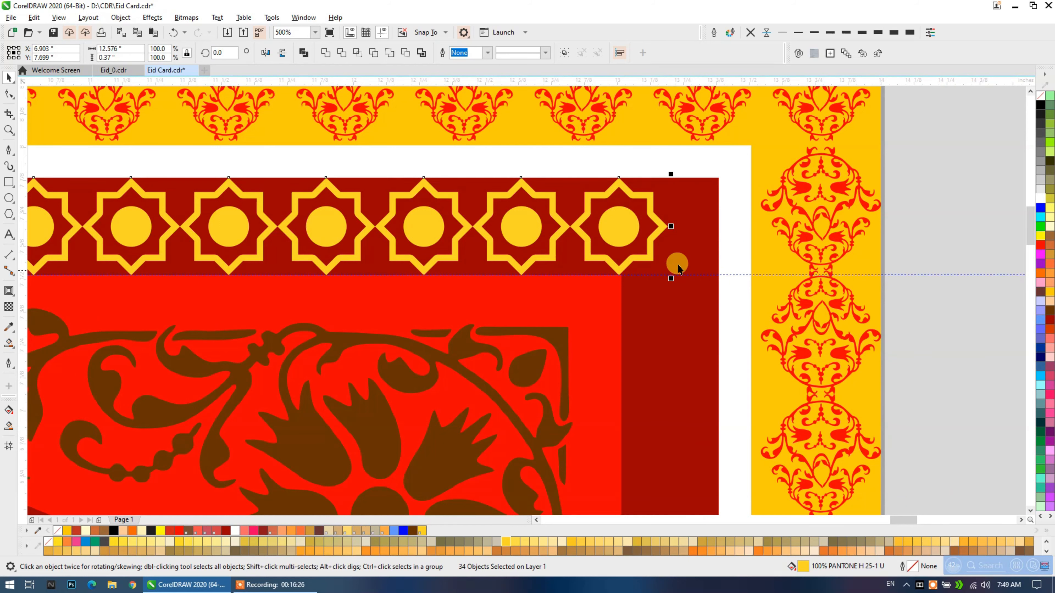
pyautogui.moveTo(674, 228); pyautogui.dragTo(702, 218)
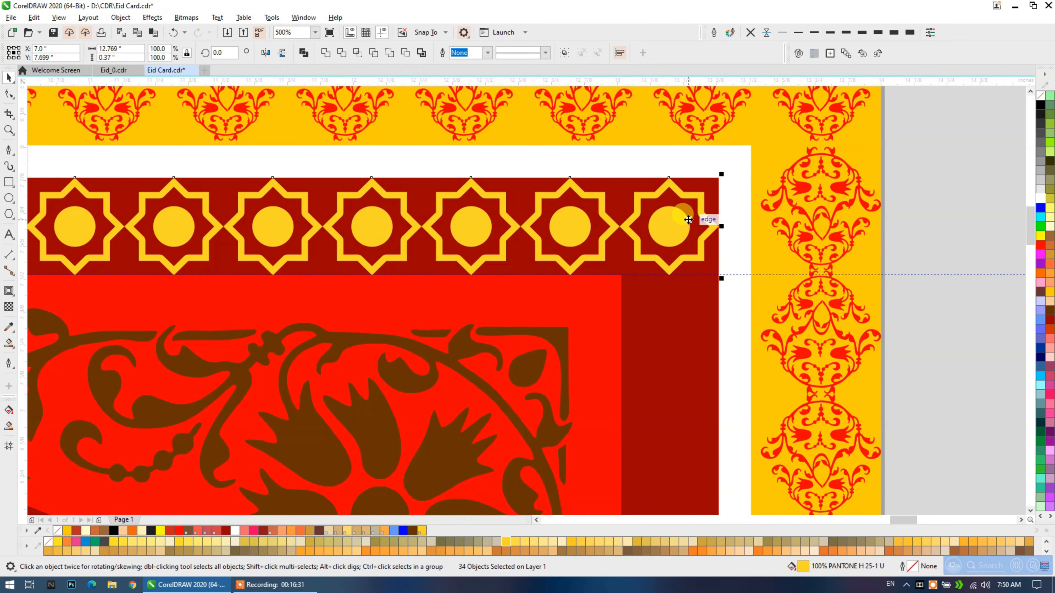
pyautogui.scroll(-4, 733, 296)
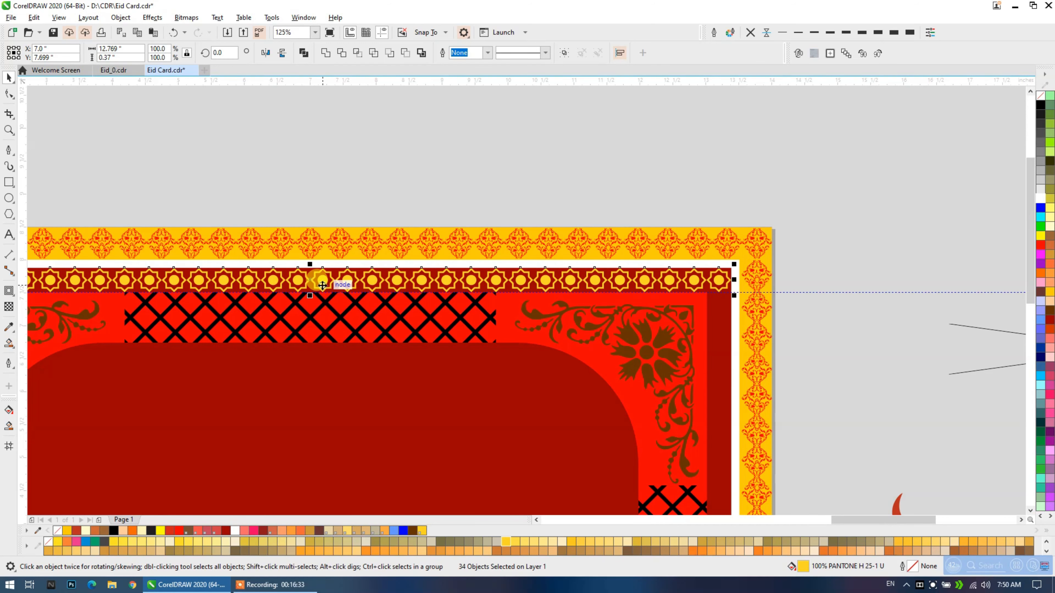
pyautogui.scroll(-4, 655, 202)
pyautogui.click(656, 203)
# Copy the upper-right corner star directly below itself and narrow the copy to 0.369 inches to fit the right border.
pyautogui.scroll(4, 627, 269)
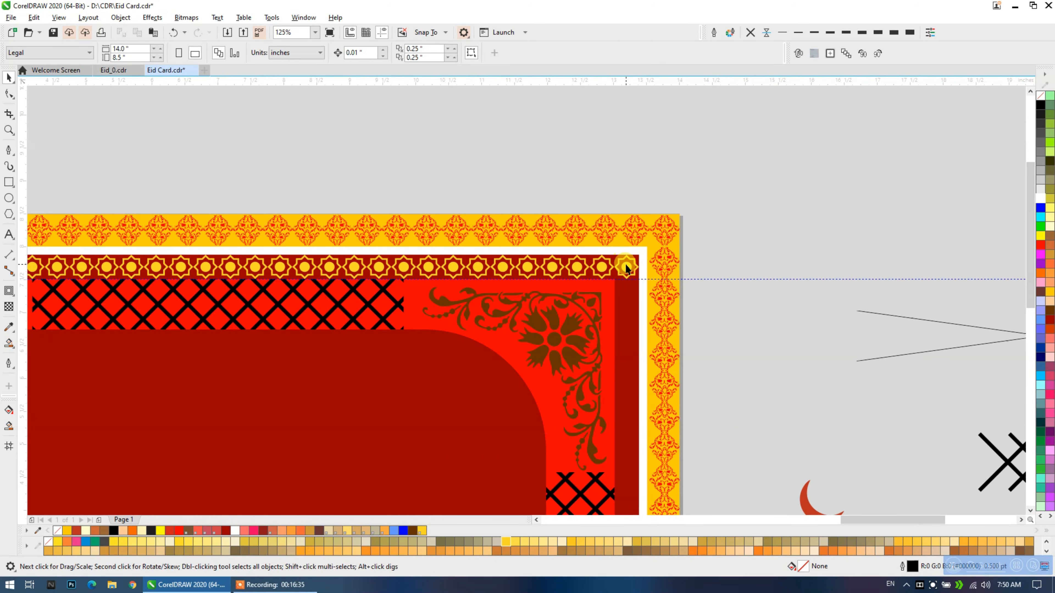
pyautogui.click(626, 269)
pyautogui.scroll(4, 625, 269)
pyautogui.moveTo(624, 177); pyautogui.dragTo(622, 275)
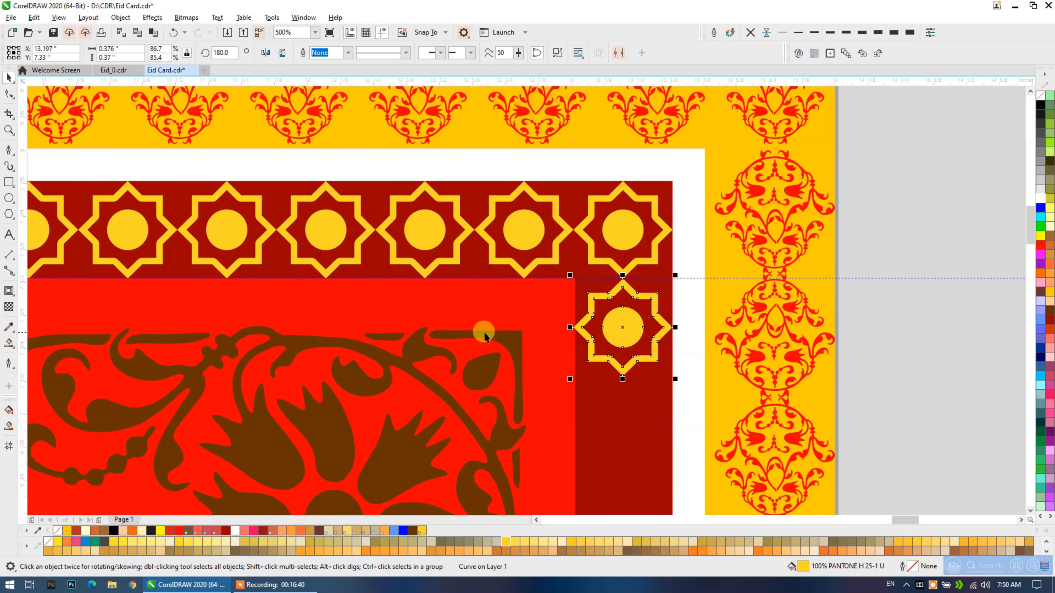
pyautogui.scroll(4, 624, 328)
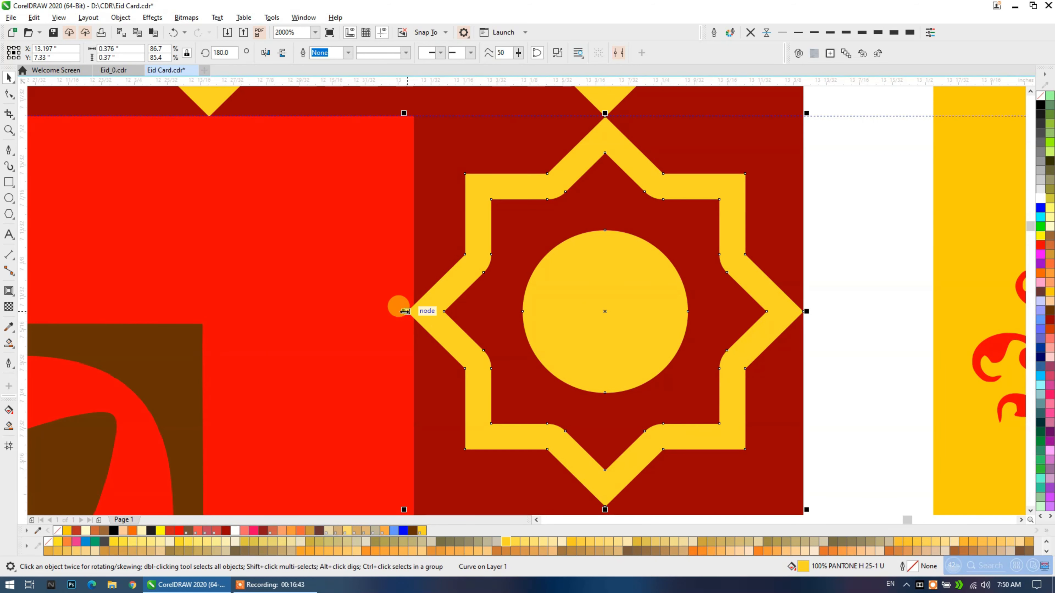
pyautogui.moveTo(404, 312); pyautogui.dragTo(413, 286)
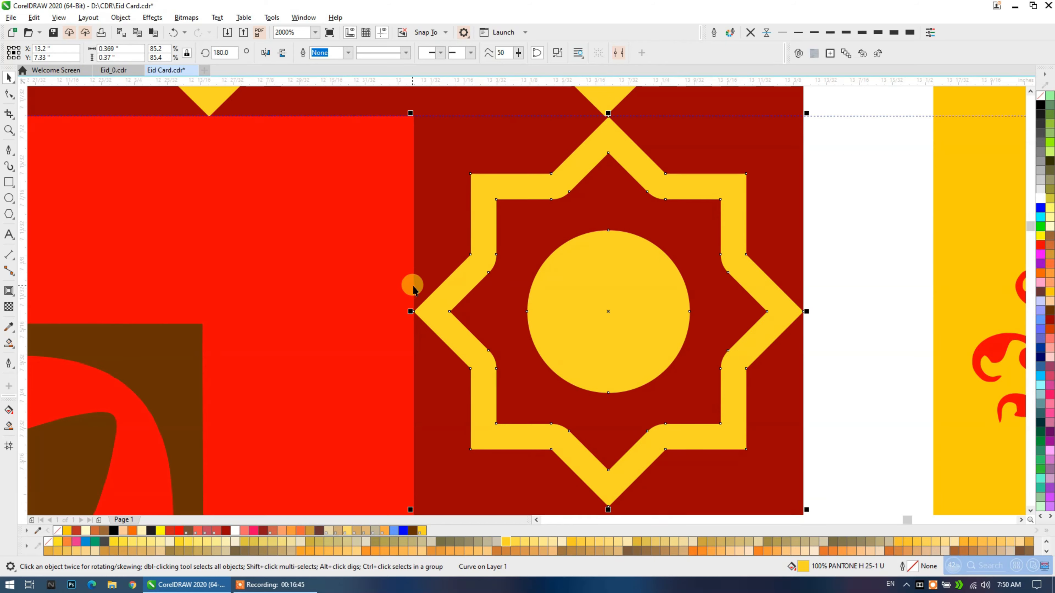
pyautogui.scroll(-2, 413, 285)
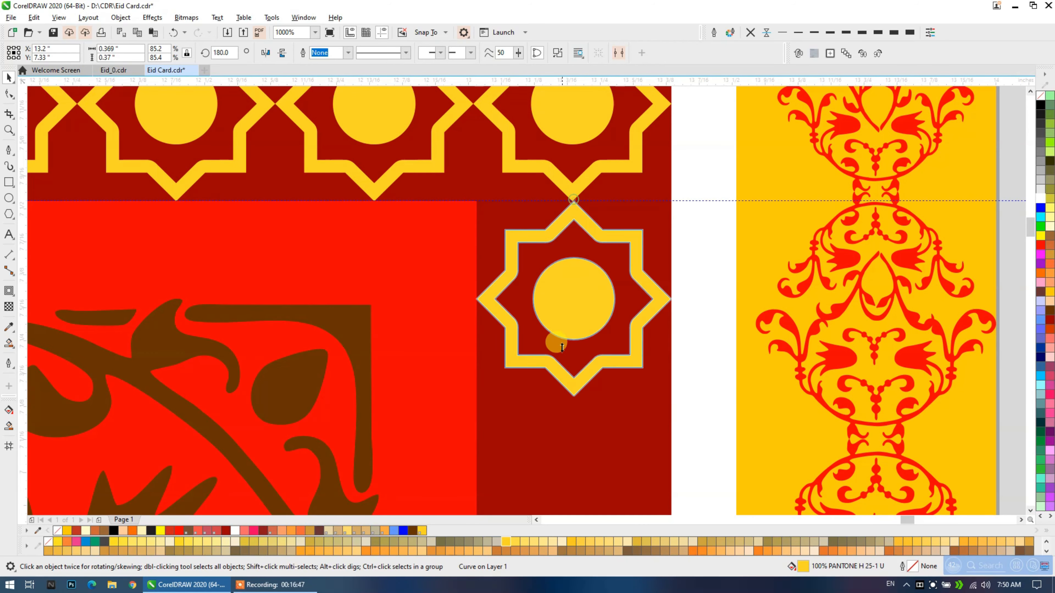
# Duplicate the star below itself repeatedly to build a continuous column down the right dark red border.
pyautogui.hotkey('ctrl', 'd')
pyautogui.scroll(-8, 620, 208)
pyautogui.hotkey('ctrl', 'r')
pyautogui.hotkey('ctrl', 'r')
pyautogui.hotkey('ctrl', 'r')
pyautogui.hotkey('ctrl', 'r')
pyautogui.hotkey('ctrl', 'r')
pyautogui.hotkey('ctrl', 'r')
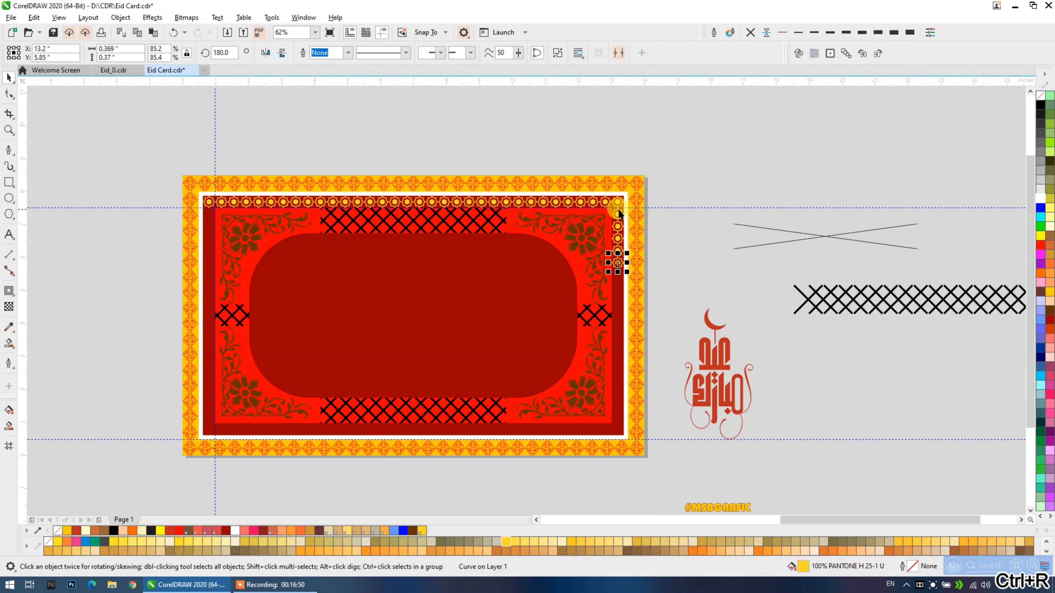
pyautogui.hotkey('ctrl', 'r')
pyautogui.hotkey('ctrl', 'r')
pyautogui.hotkey('ctrl', 'r')
pyautogui.hotkey('ctrl', 'r')
pyautogui.hotkey('ctrl', 'r')
pyautogui.hotkey('ctrl', 'r')
pyautogui.hotkey('ctrl', 'r')
pyautogui.hotkey('ctrl', 'r')
pyautogui.hotkey('ctrl', 'r')
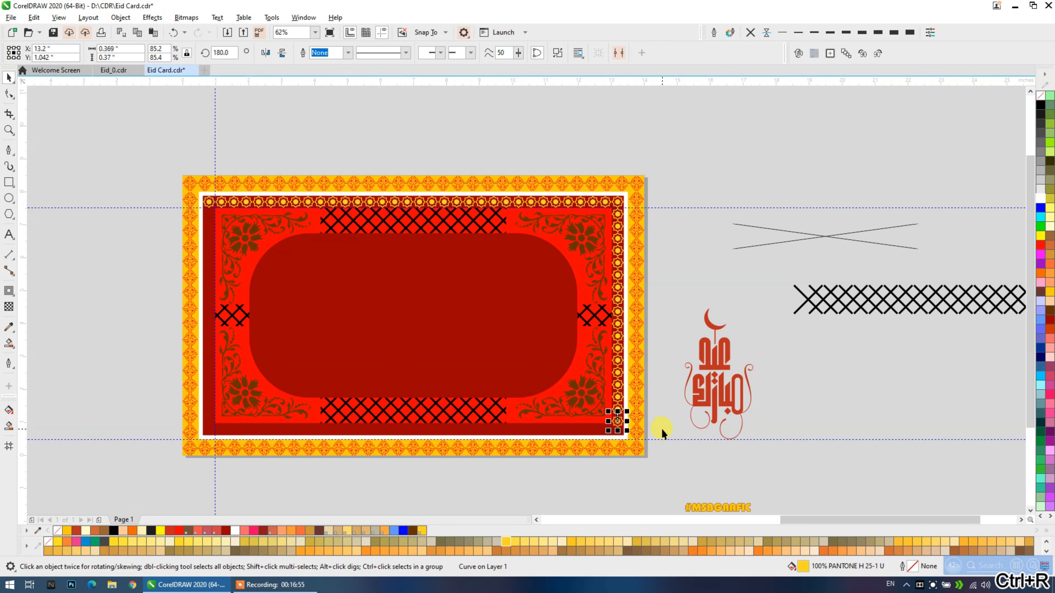
pyautogui.scroll(2, 641, 434)
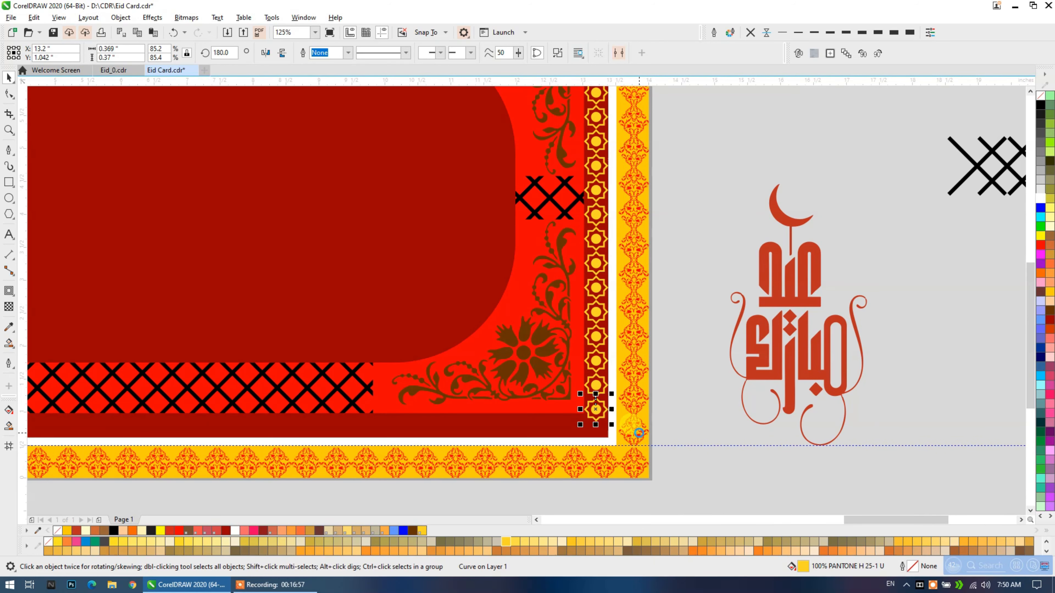
pyautogui.hotkey('ctrl', 'r')
# Select the right column of stars and compress it to 6.899 inches high so it ends at the dark red border's bottom edge.
pyautogui.scroll(-2, 641, 440)
pyautogui.moveTo(653, 506); pyautogui.dragTo(574, 246)
pyautogui.scroll(6, 598, 473)
pyautogui.scroll(2, 535, 360)
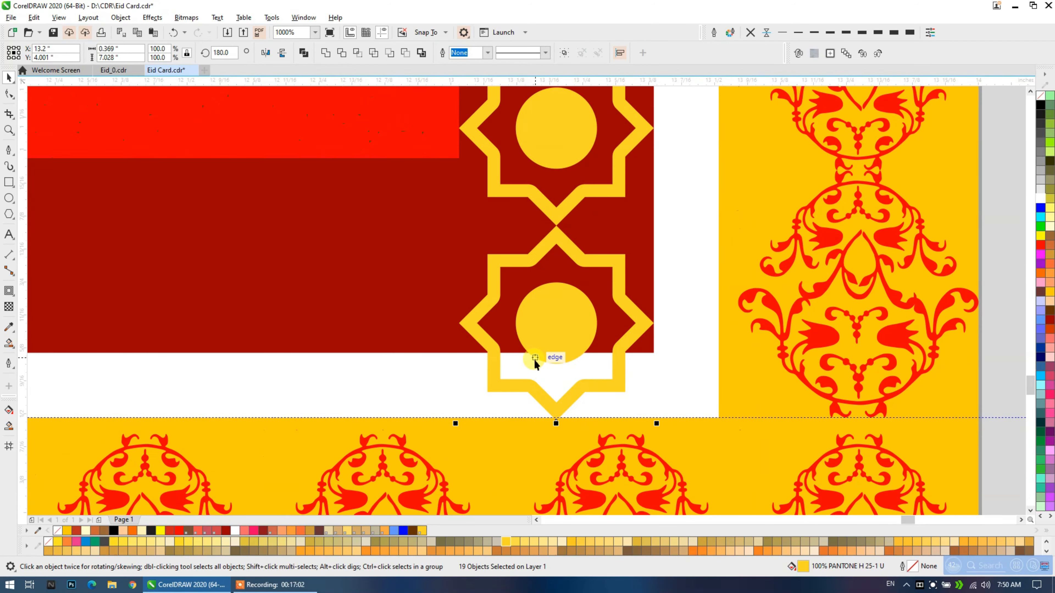
pyautogui.moveTo(556, 423); pyautogui.dragTo(455, 353)
pyautogui.scroll(-3, 607, 320)
pyautogui.scroll(-4, 607, 320)
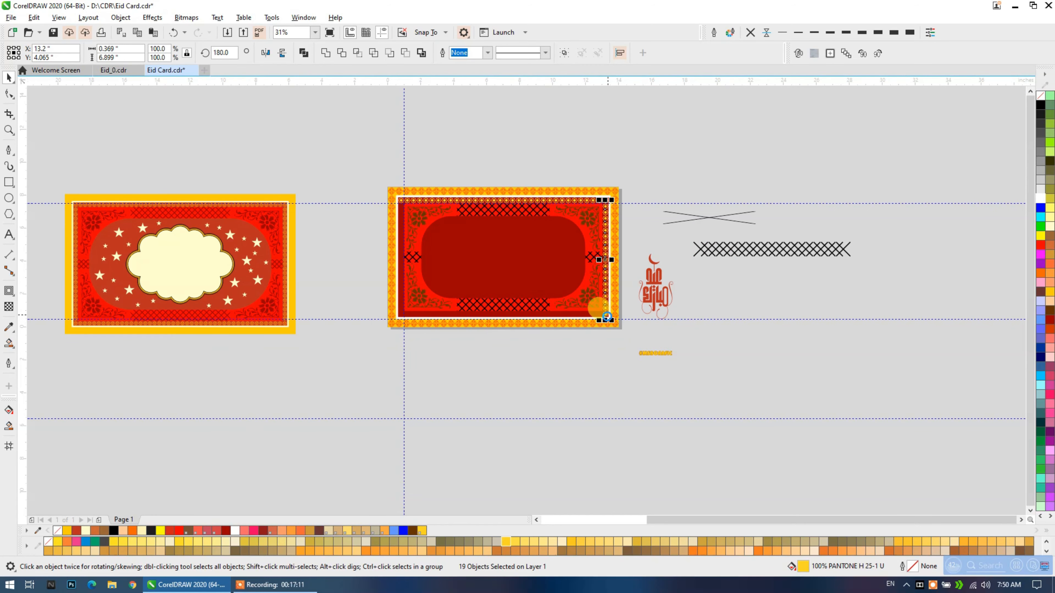
# Group the top row and right column of stars, and rotate a copy 180° to fill the bottom and left borders.
pyautogui.hotkey('ctrl', 'g')
pyautogui.moveTo(342, 157); pyautogui.dragTo(628, 216)
pyautogui.hotkey('ctrl', 'g')
pyautogui.keyDown('shift'); pyautogui.click(607, 218); pyautogui.keyUp('shift')
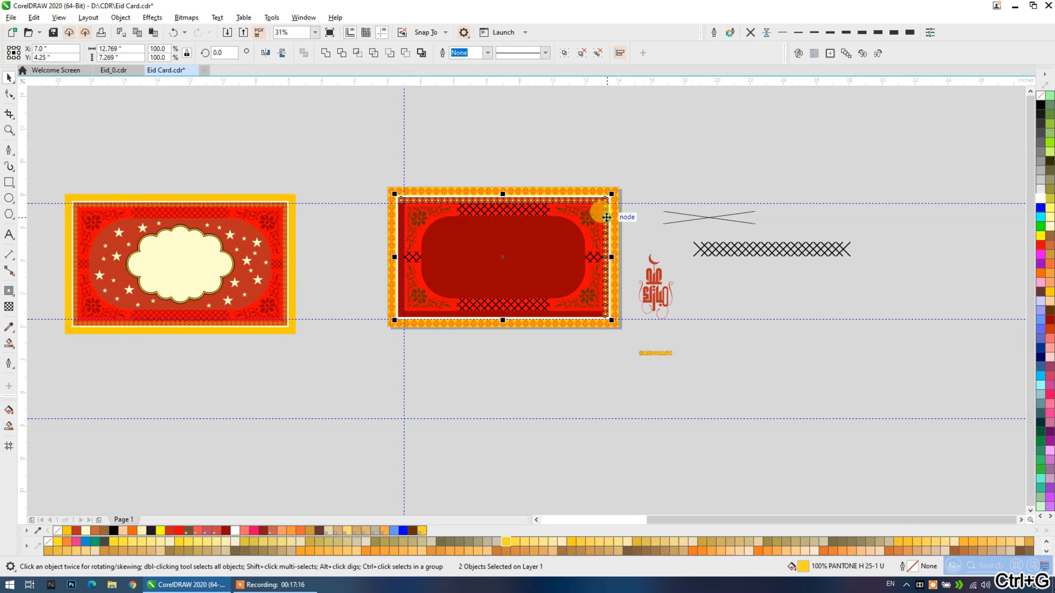
pyautogui.hotkey('ctrl', 'g')
pyautogui.click(607, 196)
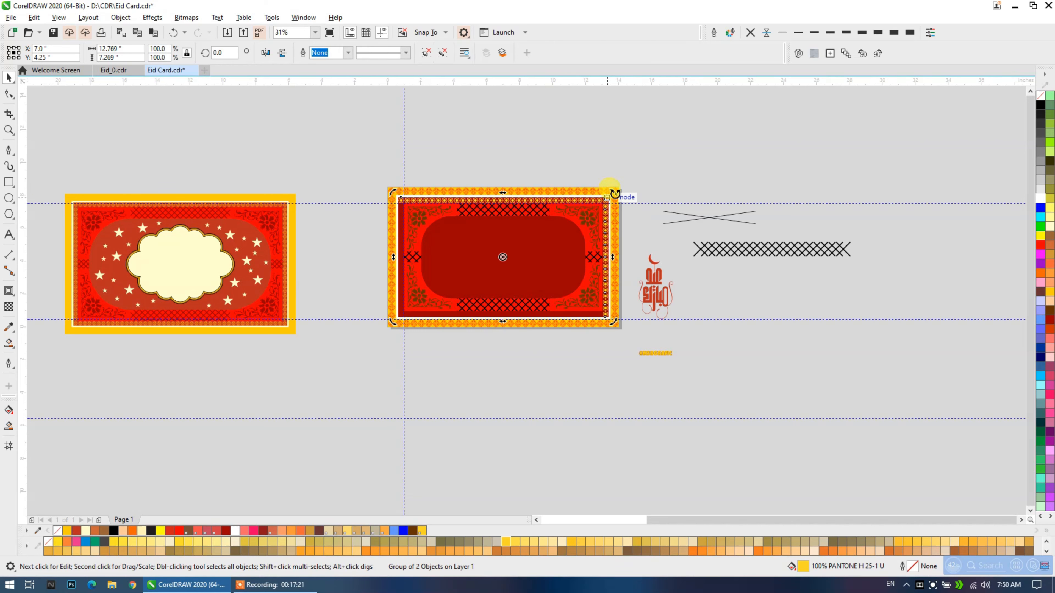
pyautogui.moveTo(614, 194); pyautogui.dragTo(424, 299)
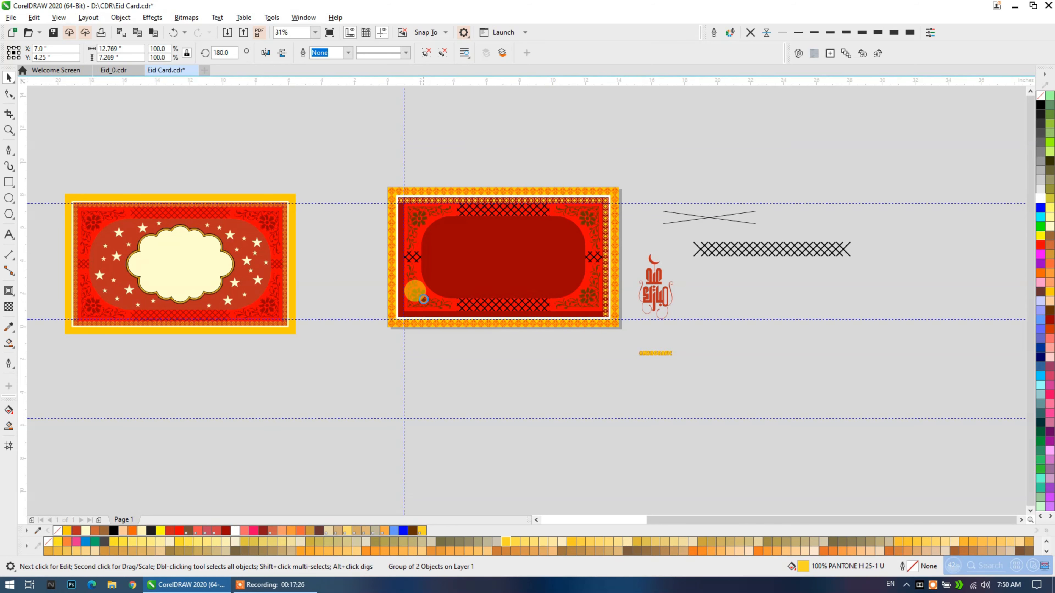
# Delete the overlapping upper-left corner star from the rotated copy and fill the copy green (#00FF00) to distinguish it.
pyautogui.scroll(3, 396, 201)
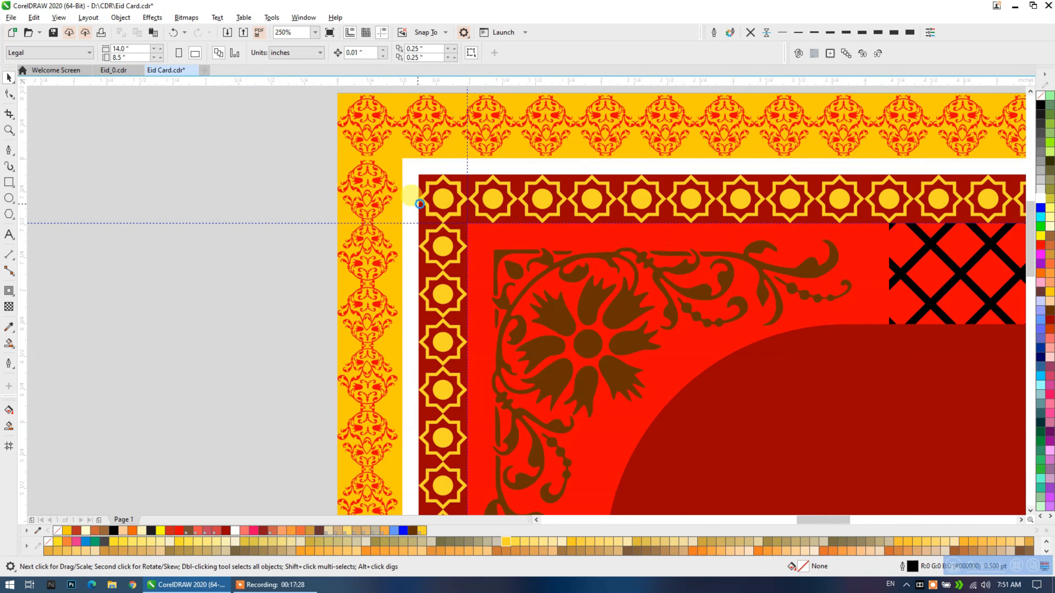
pyautogui.keyDown('ctrl'); pyautogui.click(439, 200); pyautogui.keyUp('ctrl')
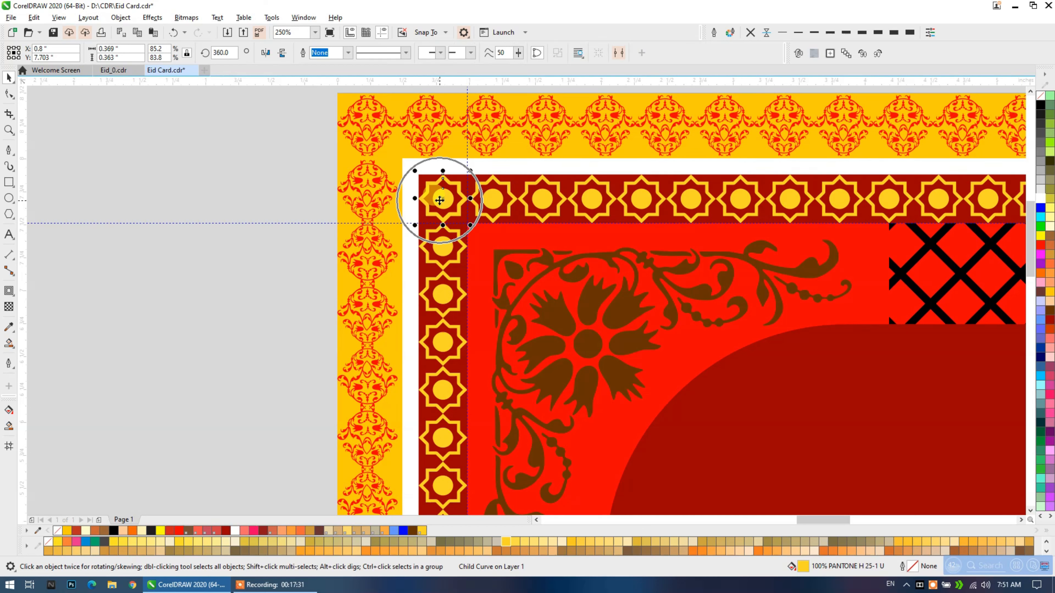
pyautogui.click(305, 183)
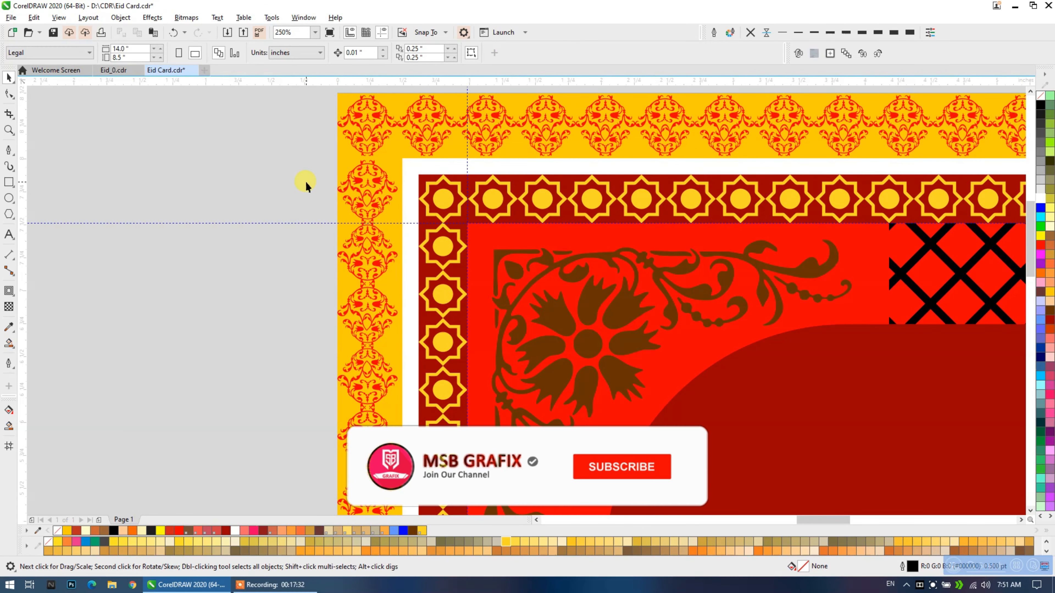
pyautogui.click(441, 235)
pyautogui.click(1041, 229)
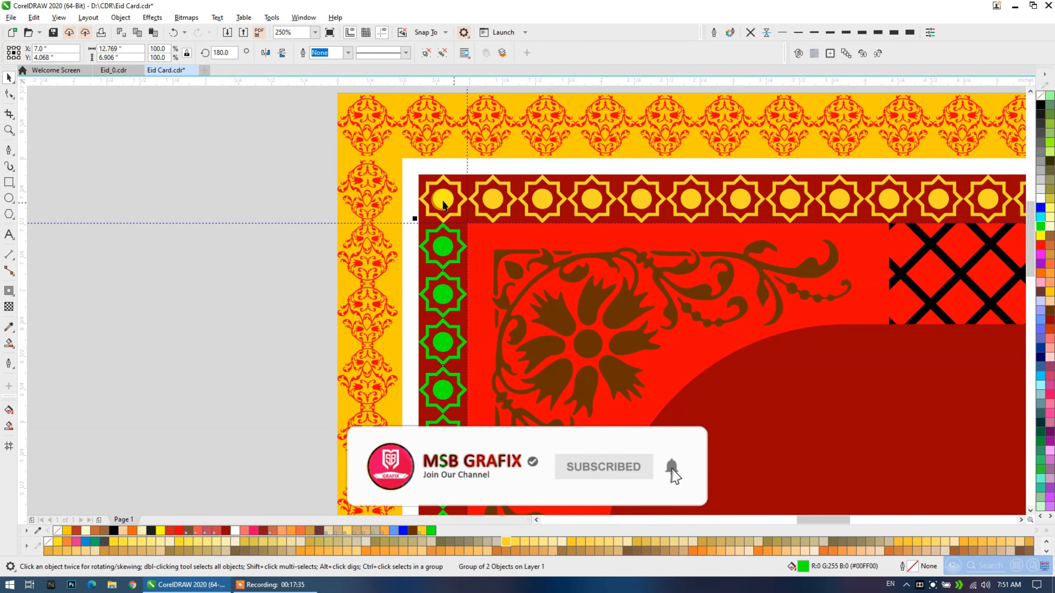
# Delete the overlapping green star in the lower-right corner and group both halves of the star border.
pyautogui.scroll(-5, 416, 199)
pyautogui.scroll(5, 646, 312)
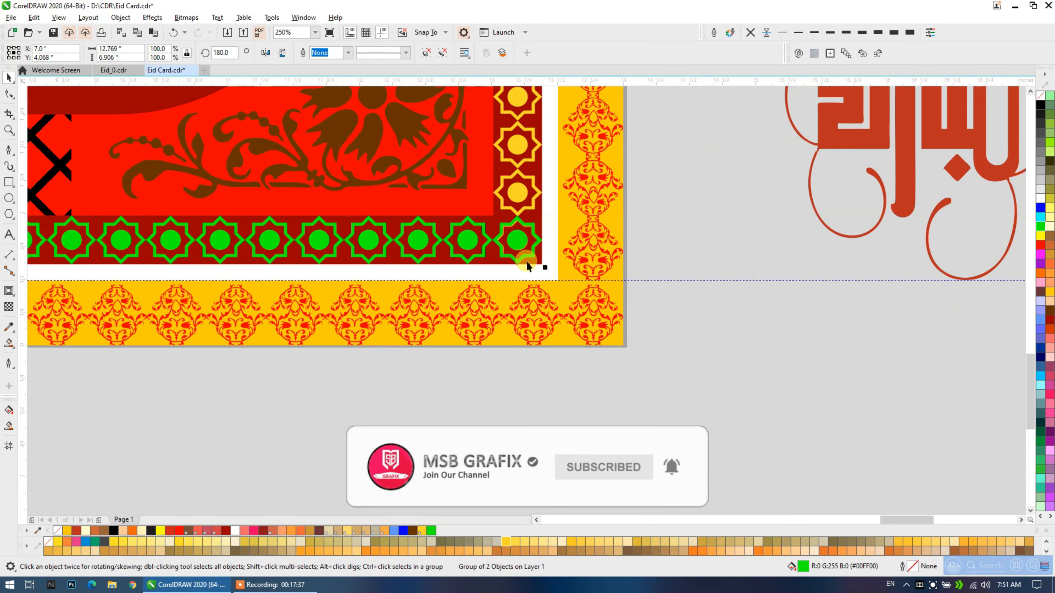
pyautogui.keyDown('ctrl'); pyautogui.click(515, 242); pyautogui.keyUp('ctrl')
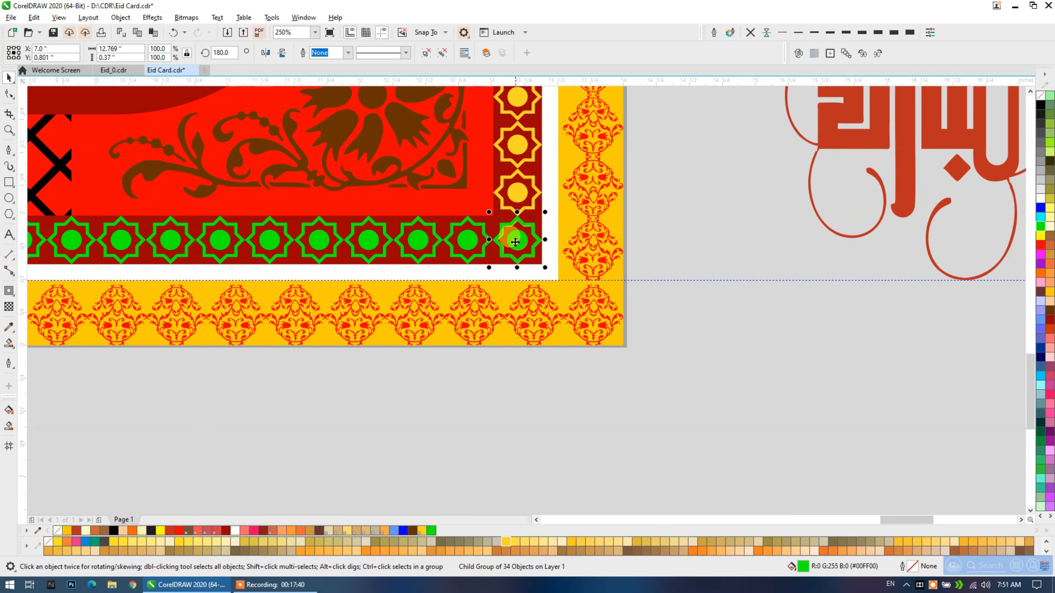
pyautogui.press('Escape')
pyautogui.scroll(-2, 519, 244)
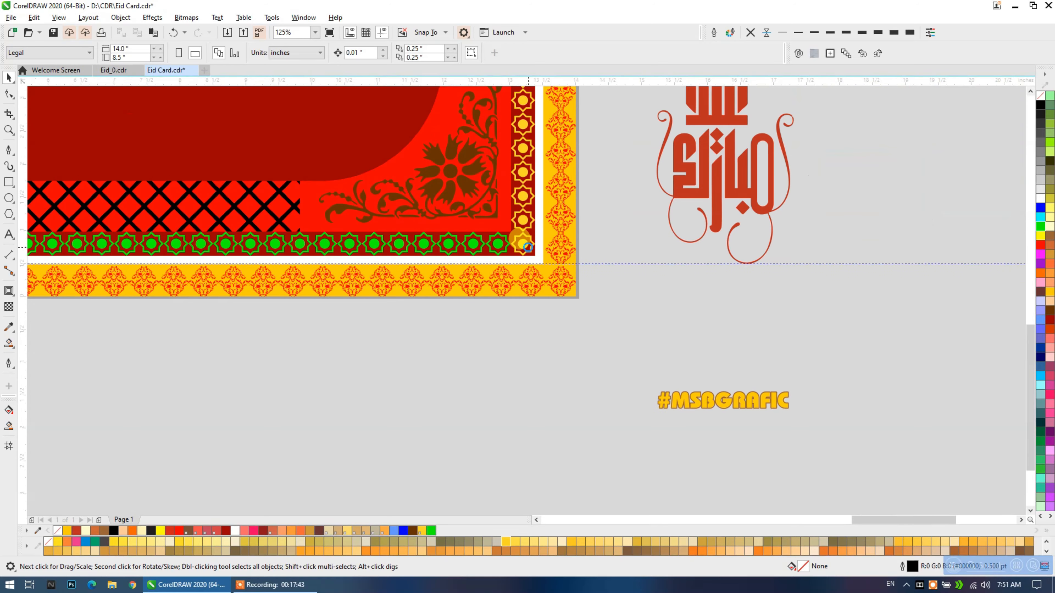
pyautogui.scroll(-2, 527, 247)
pyautogui.scroll(3, 268, 165)
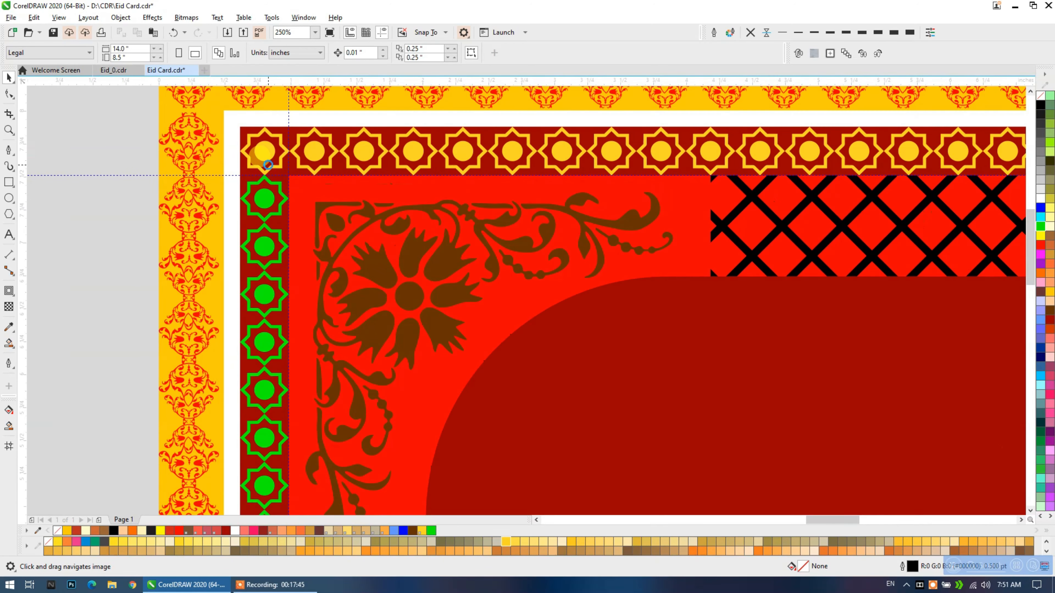
pyautogui.click(268, 165)
pyautogui.hotkey('ctrl', 'g')
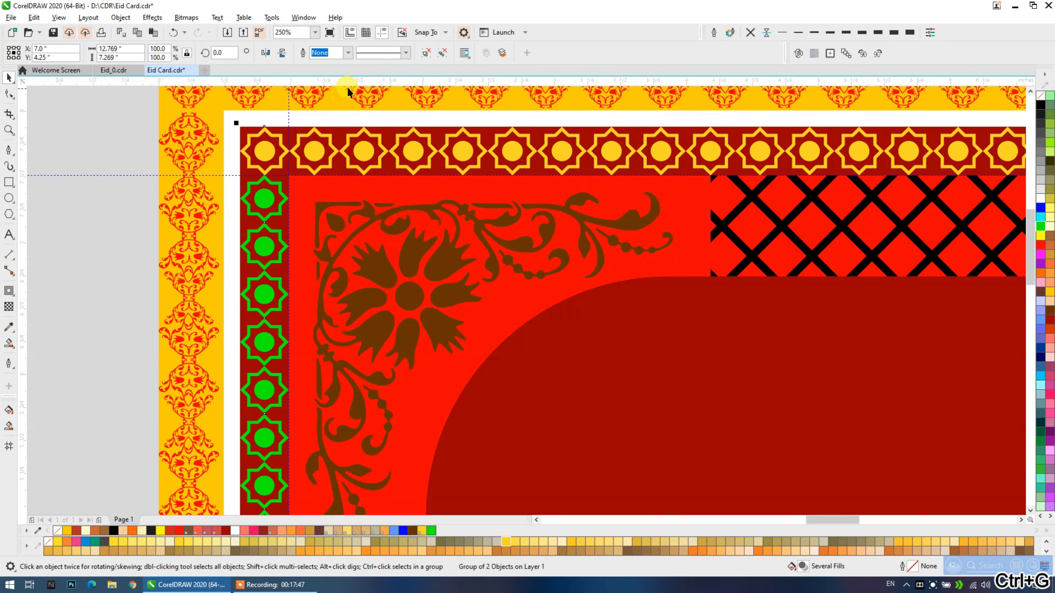
# Try orange (#FF6600), red (#FF0000), #CC3300 and #FF9933 fills on the grouped star border.
pyautogui.click(1039, 270)
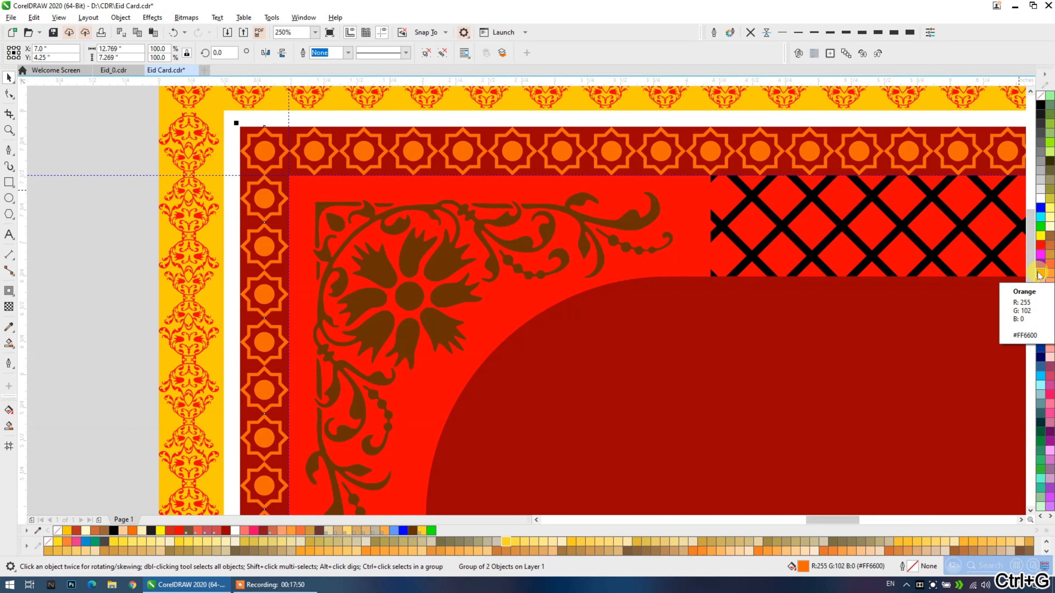
pyautogui.click(1040, 246)
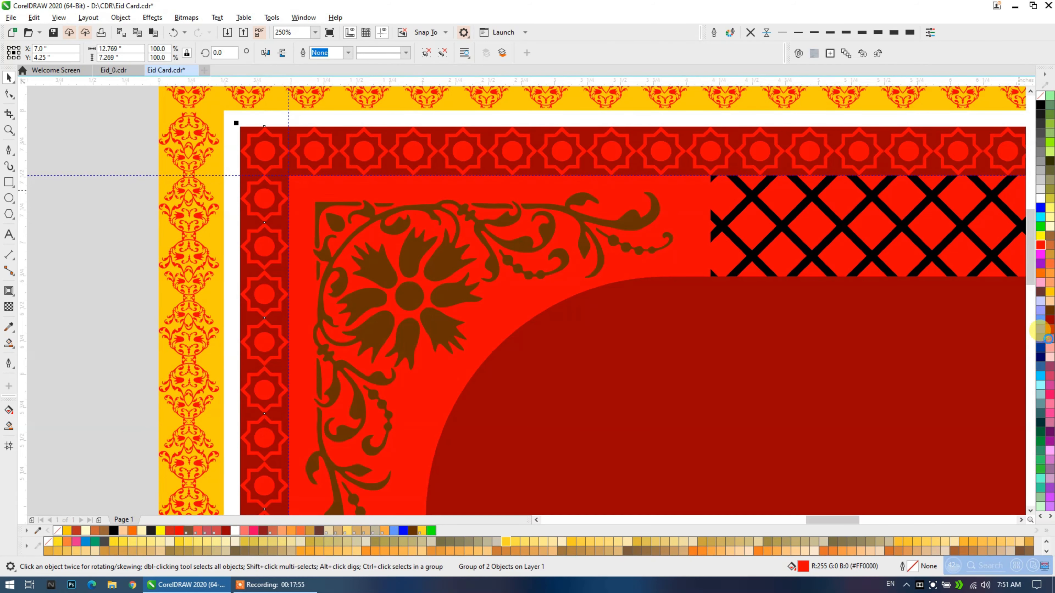
pyautogui.click(1050, 341)
pyautogui.click(1050, 332)
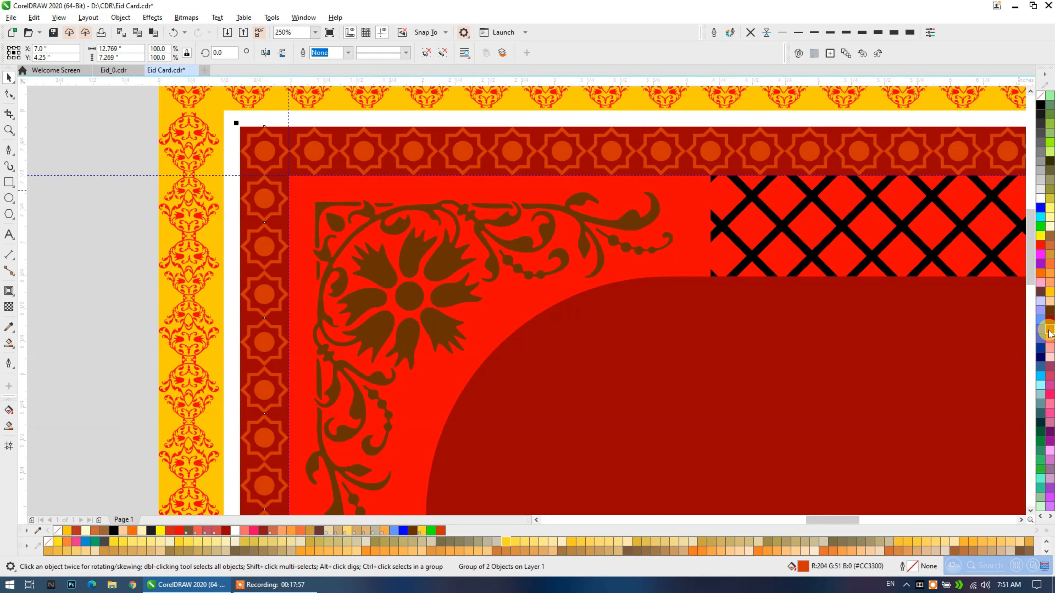
pyautogui.click(1049, 348)
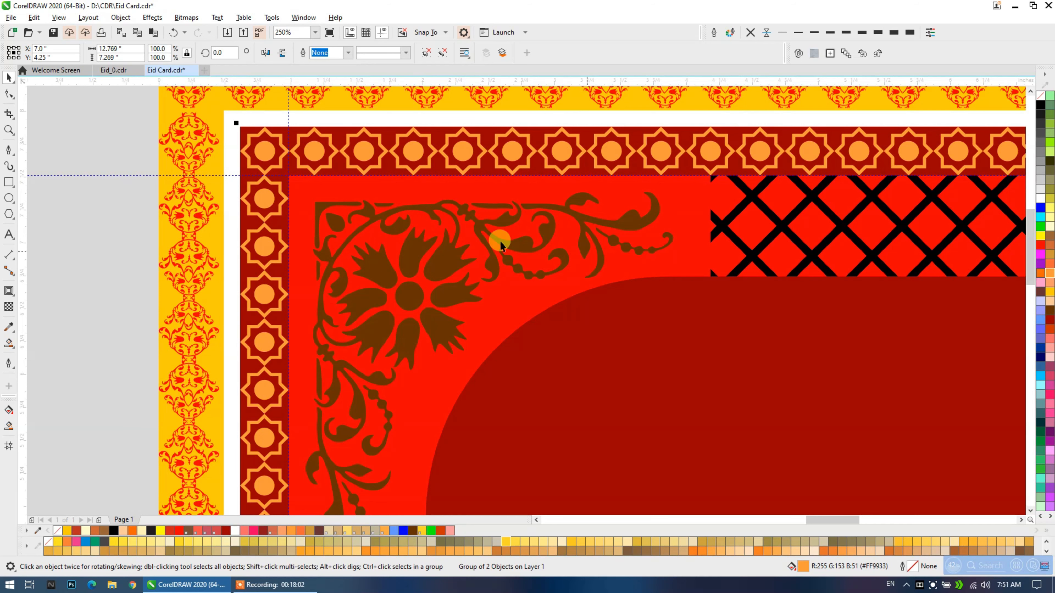
# Sample the outer border's yellow (#FFCC00) with the Color Eyedropper, fill the upper-left star and repeat the fill on the whole star border.
pyautogui.click(9, 326)
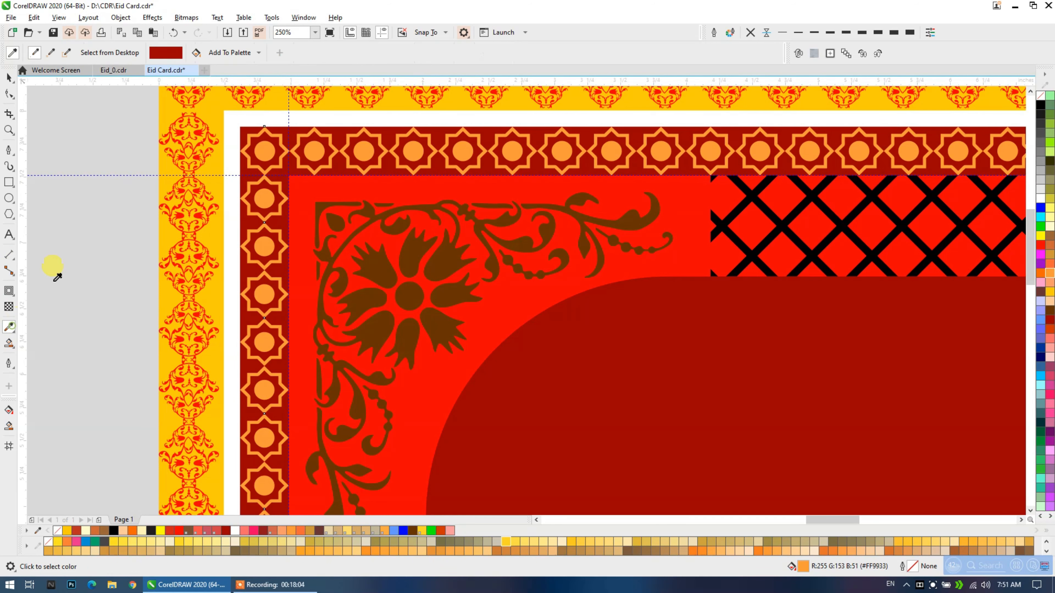
pyautogui.click(214, 169)
pyautogui.scroll(2, 256, 150)
pyautogui.click(266, 149)
pyautogui.scroll(-2, 266, 149)
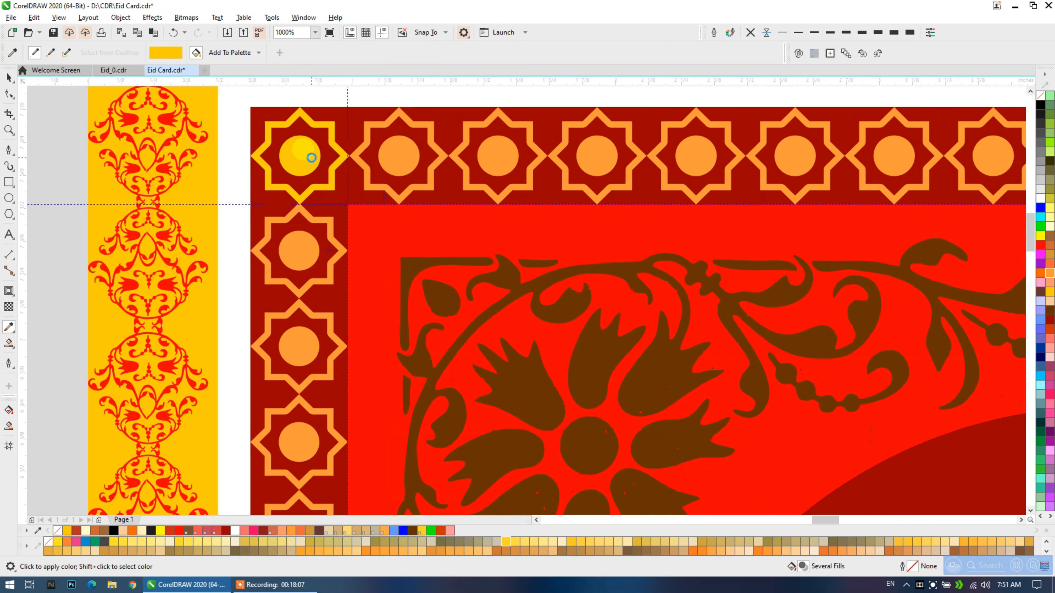
pyautogui.press('space')
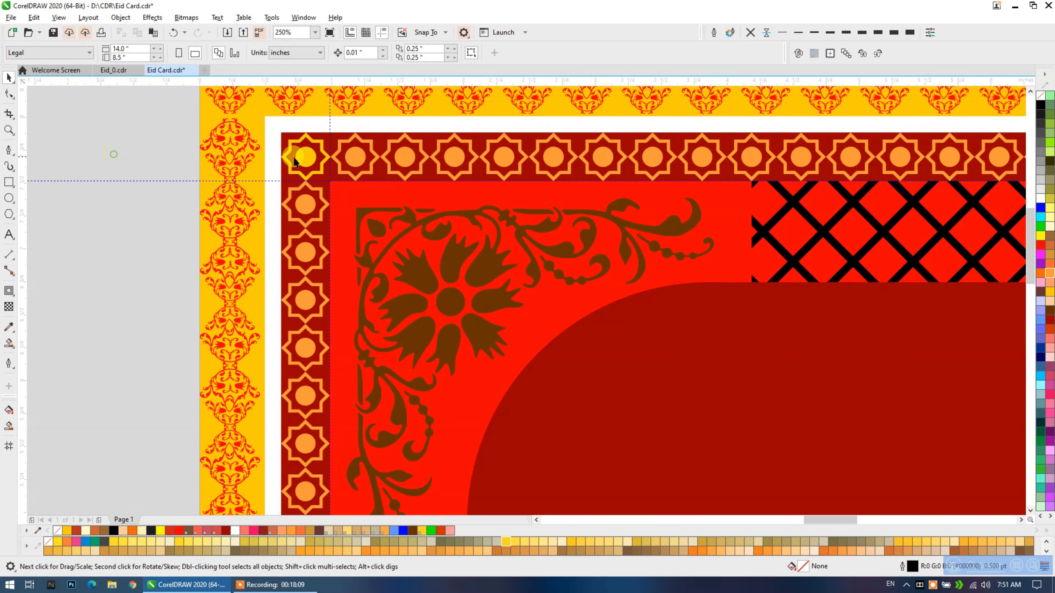
pyautogui.hotkey('ctrl', 'r')
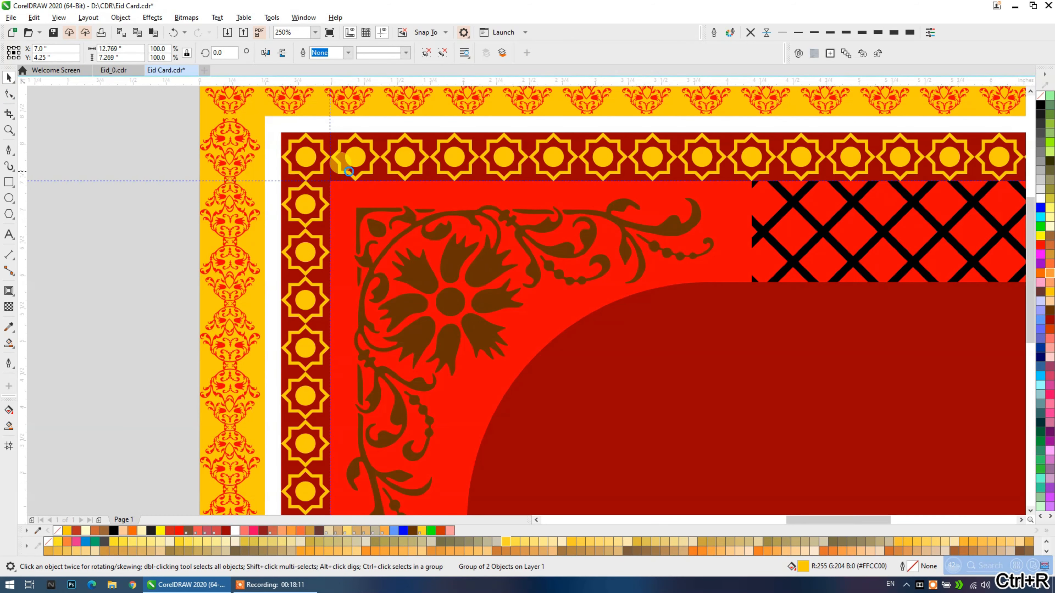
pyautogui.scroll(-3, 349, 172)
pyautogui.scroll(1, 444, 195)
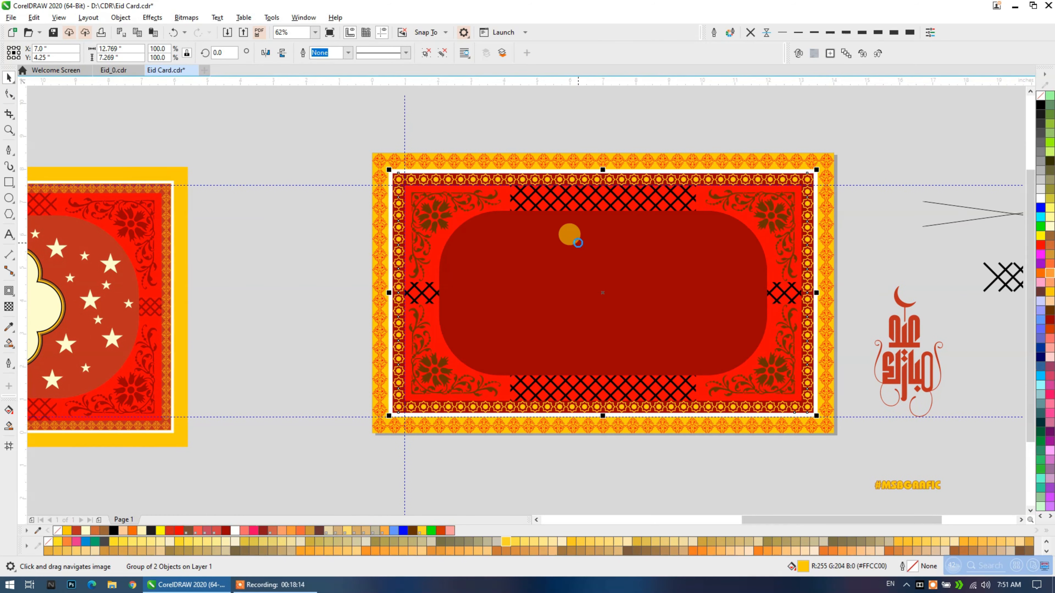
pyautogui.hscroll(-5, 583, 242)
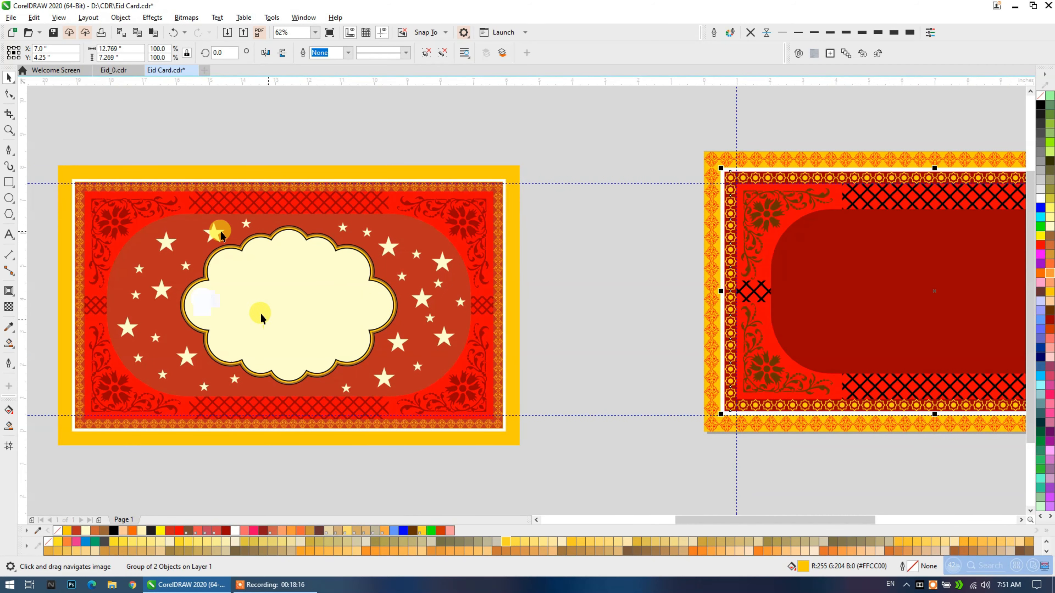
# Draw an upright rectangle about 1.63 × 6.53 inches below the reference card and fully round its corners.
pyautogui.click(8, 213)
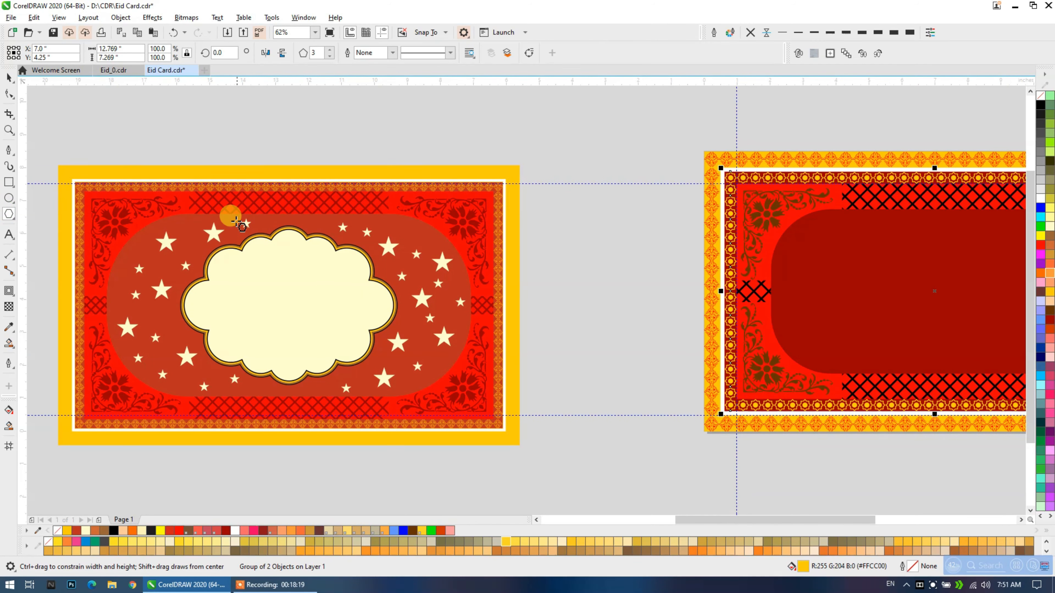
pyautogui.scroll(-1, 207, 222)
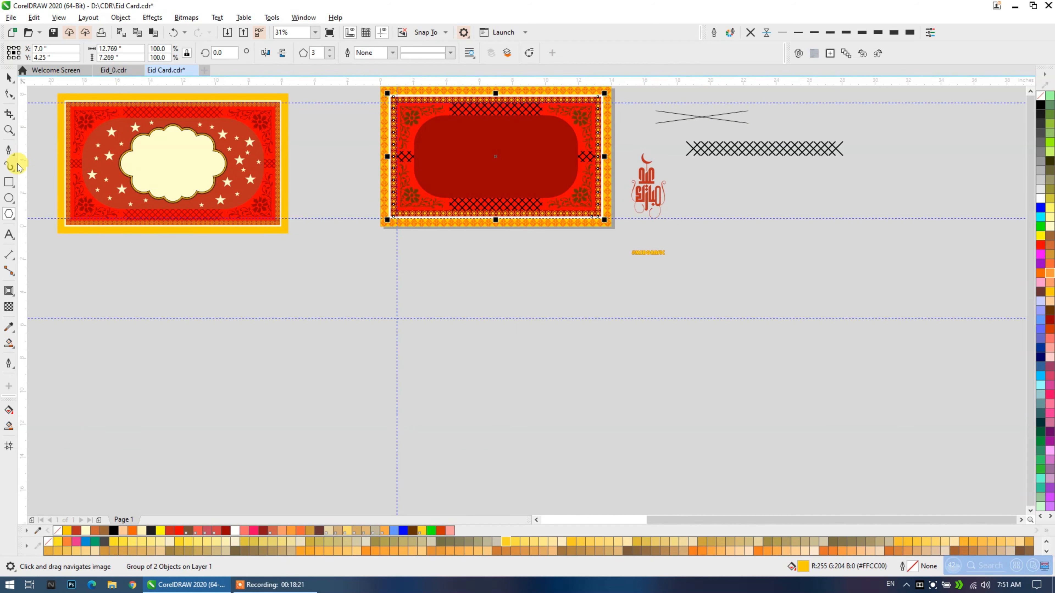
pyautogui.click(10, 187)
pyautogui.moveTo(283, 258); pyautogui.dragTo(311, 365)
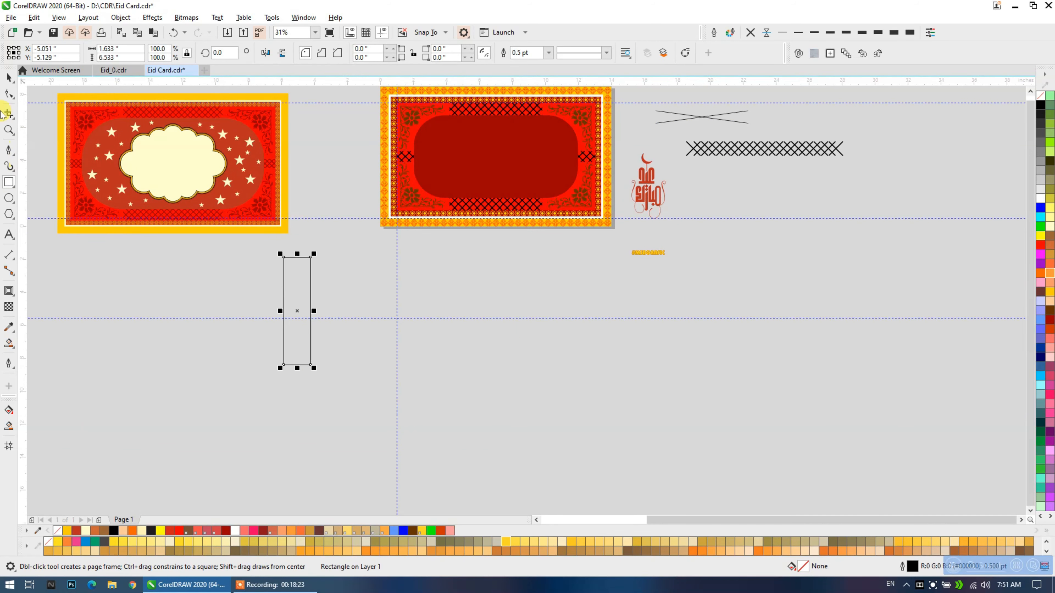
pyautogui.press('F10')
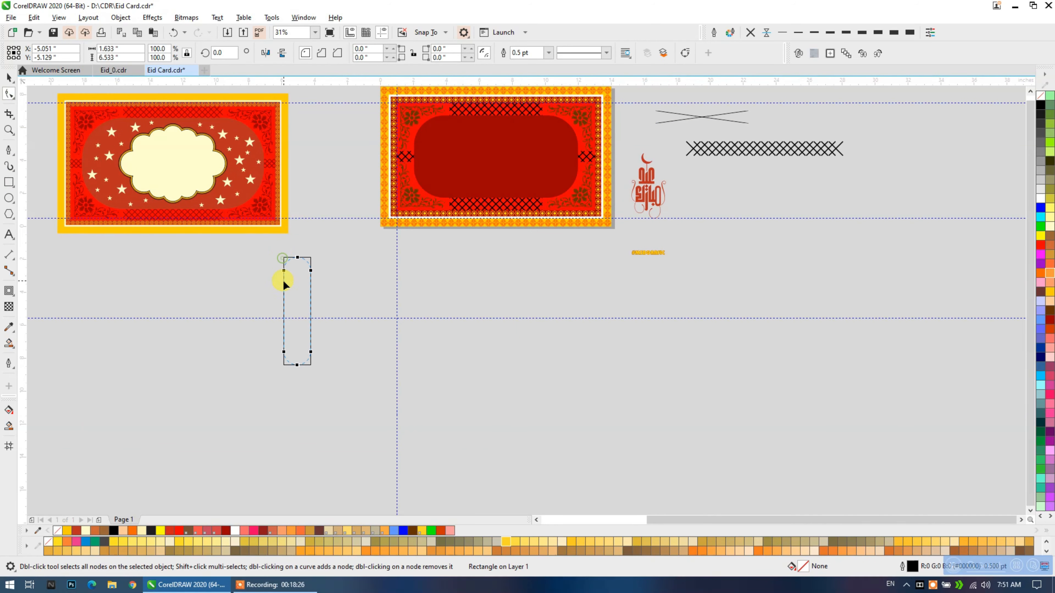
pyautogui.moveTo(284, 283); pyautogui.dragTo(284, 283)
pyautogui.click(8, 79)
# Make rotated copies of the rounded bar about its centre until they form a twelve-lobed rosette.
pyautogui.click(313, 267)
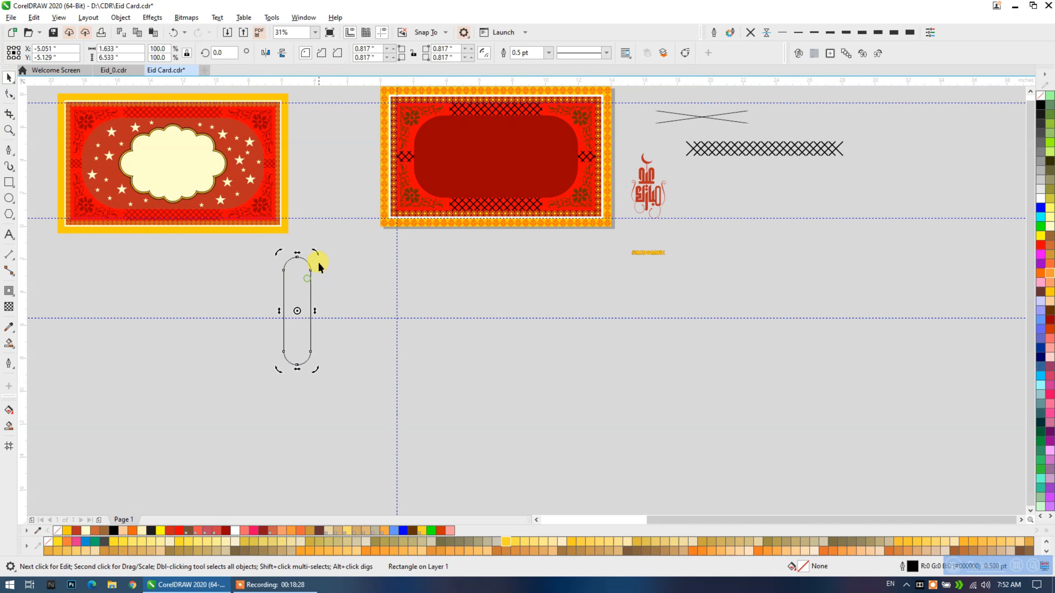
pyautogui.moveTo(326, 255); pyautogui.dragTo(348, 277)
pyautogui.hotkey('ctrl', 'r')
pyautogui.hotkey('ctrl', 'r')
pyautogui.hotkey('ctrl', 'r')
pyautogui.hotkey('ctrl', 'r')
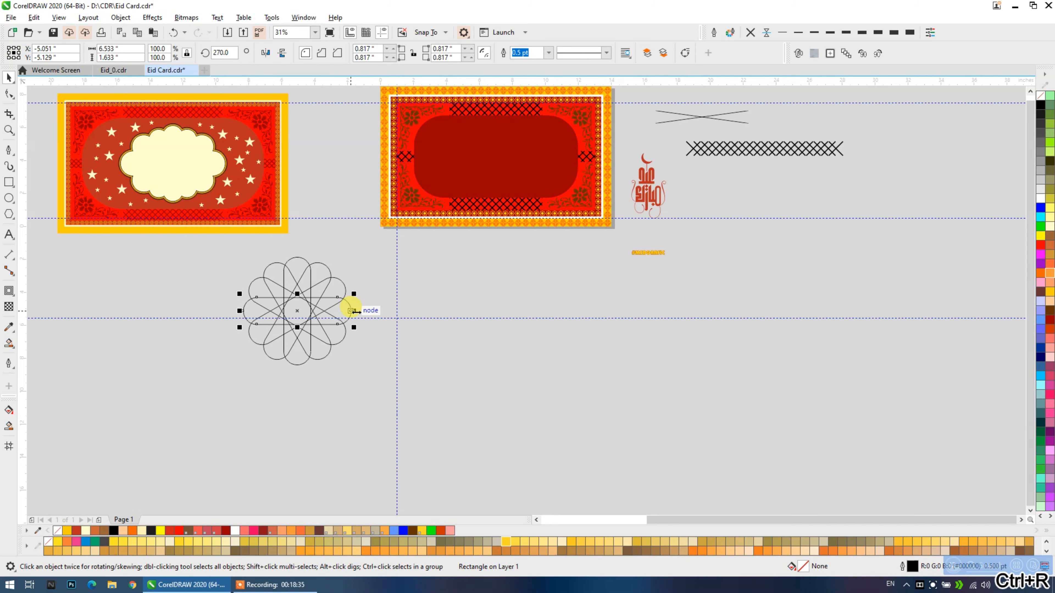
# Stretch the near-horizontal bars of the rosette sideways to a width of about 11.37 inches.
pyautogui.moveTo(350, 310); pyautogui.dragTo(400, 275)
pyautogui.click(391, 308)
pyautogui.click(169, 247)
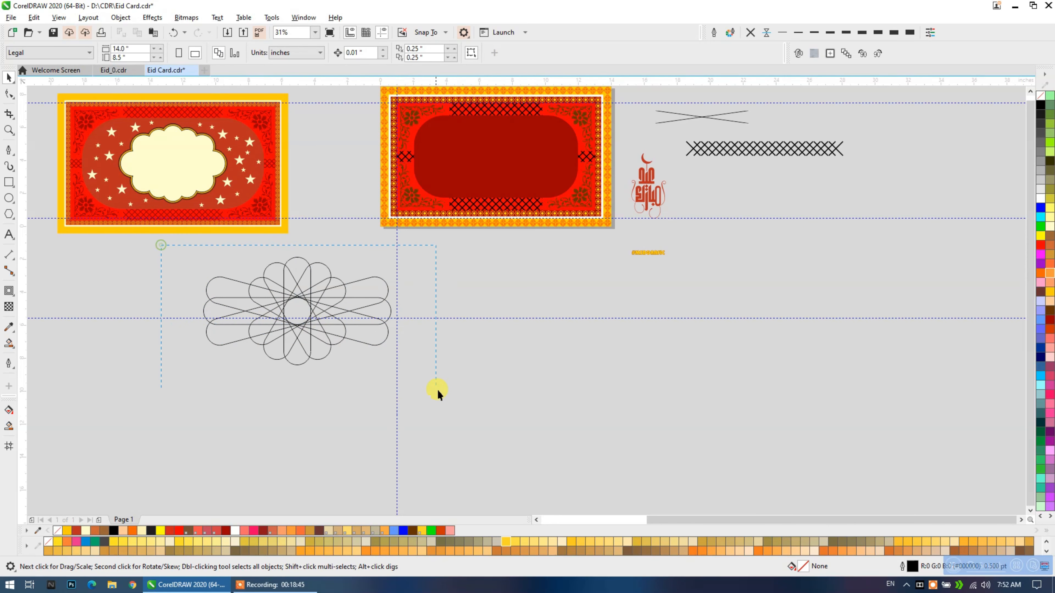
pyautogui.moveTo(437, 394); pyautogui.dragTo(436, 391)
pyautogui.click(342, 227)
# Place a copy of the upright bar below the card and weld the rosette's bars into one scalloped outline.
pyautogui.moveTo(297, 258); pyautogui.dragTo(565, 318)
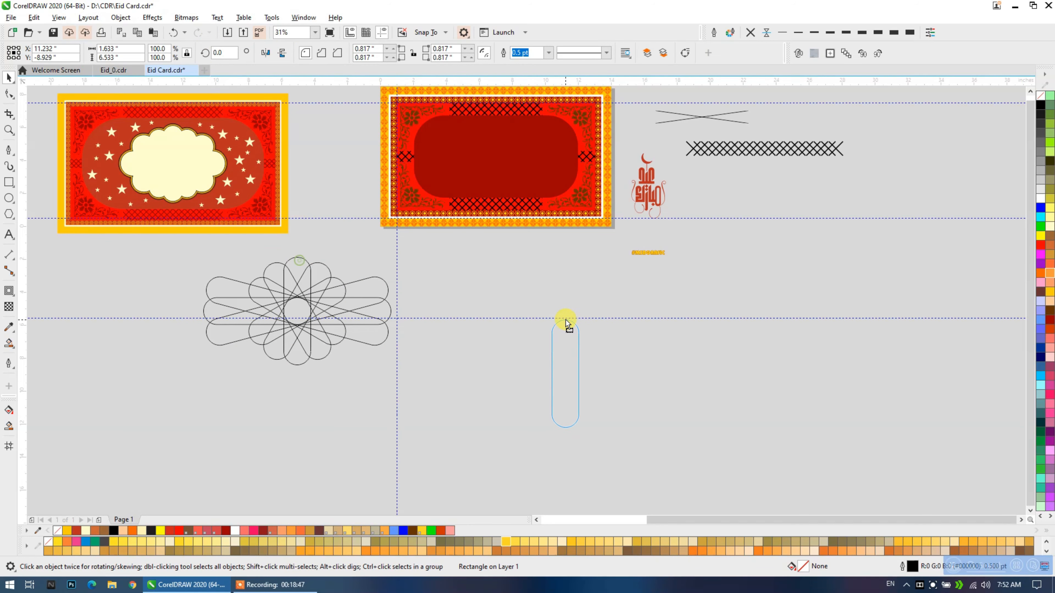
pyautogui.moveTo(165, 403); pyautogui.dragTo(166, 403)
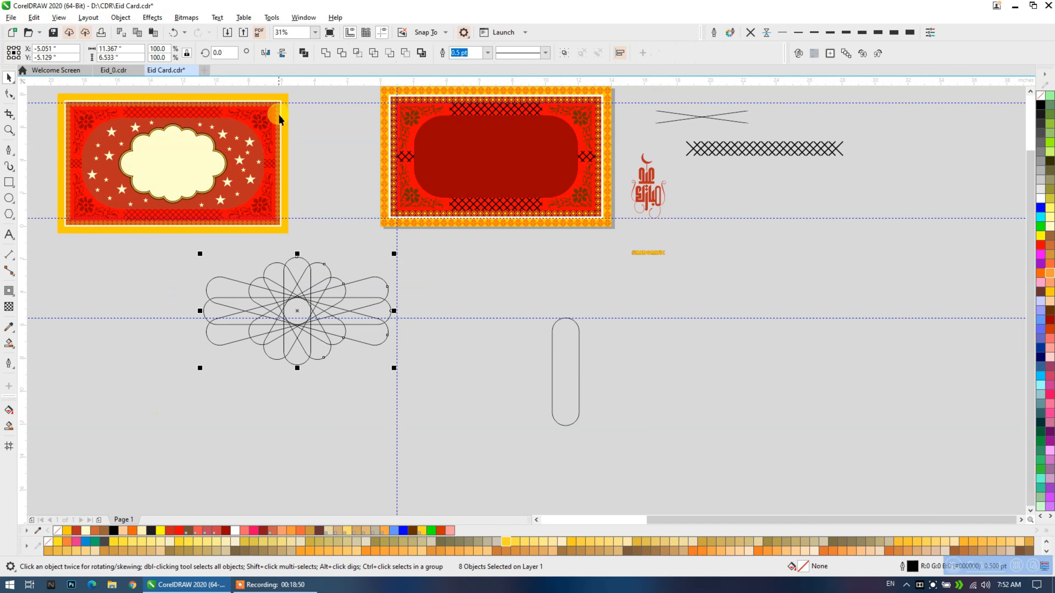
pyautogui.click(326, 53)
pyautogui.click(347, 212)
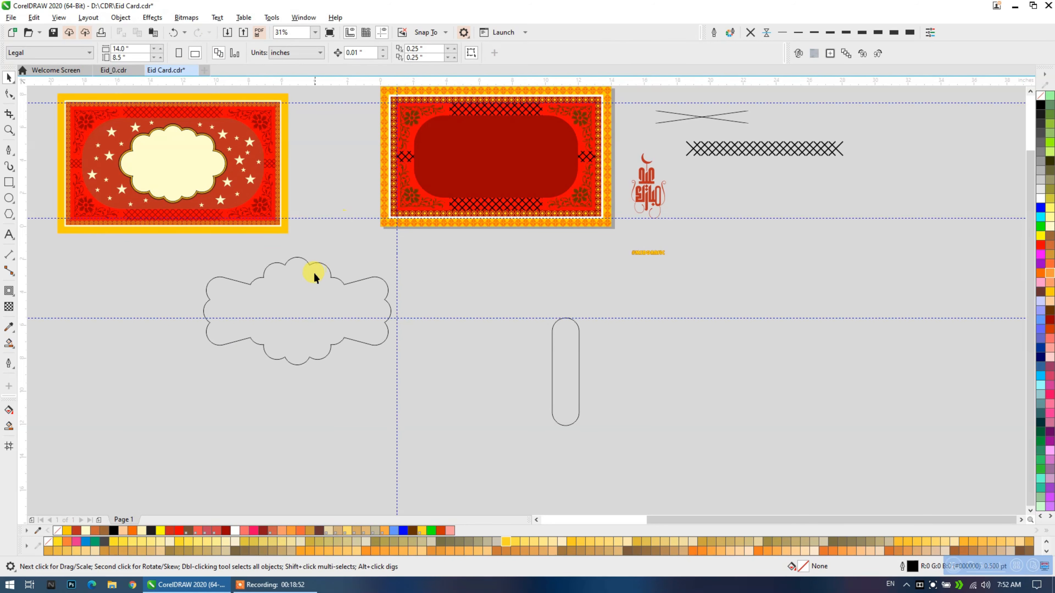
pyautogui.click(320, 263)
pyautogui.scroll(2, 265, 296)
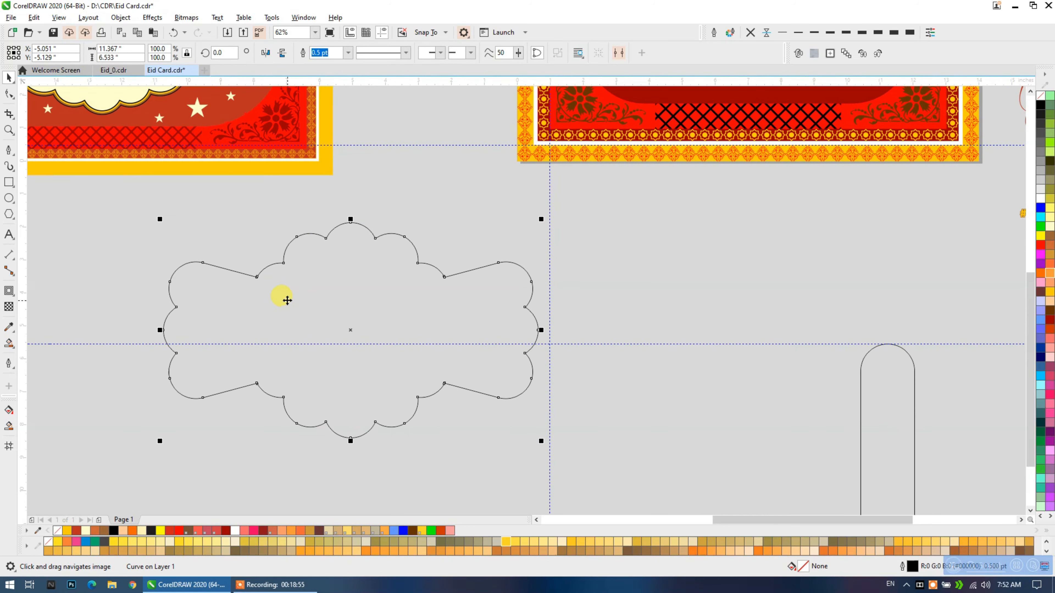
pyautogui.scroll(-2, 283, 297)
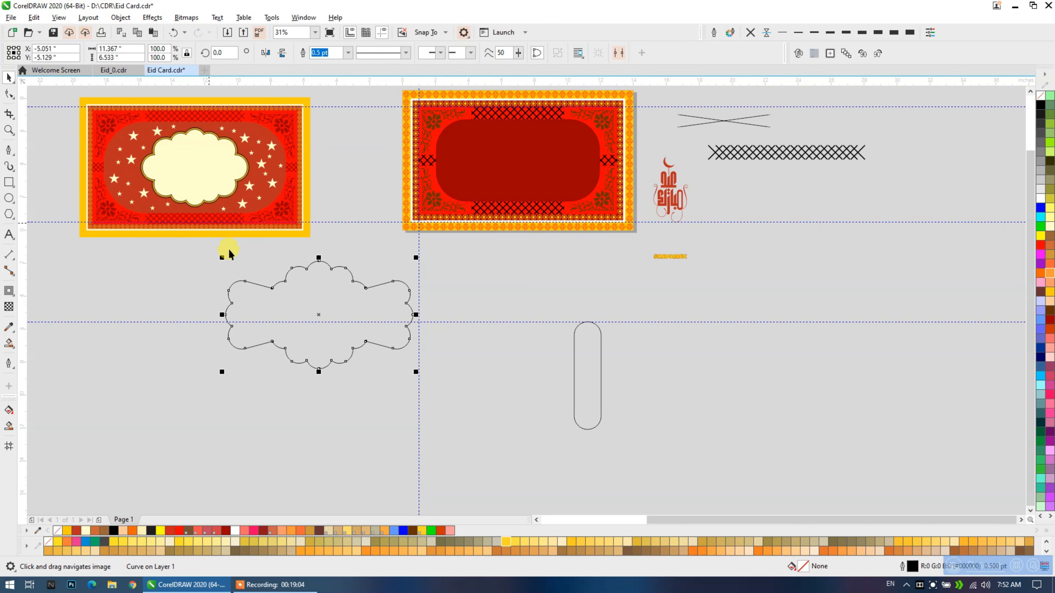
# Add copies of the spare upright bar tilted equally to both sides about its centre.
pyautogui.moveTo(292, 321); pyautogui.dragTo(373, 312)
pyautogui.moveTo(629, 372); pyautogui.dragTo(451, 337)
pyautogui.press('space')
pyautogui.click(480, 326)
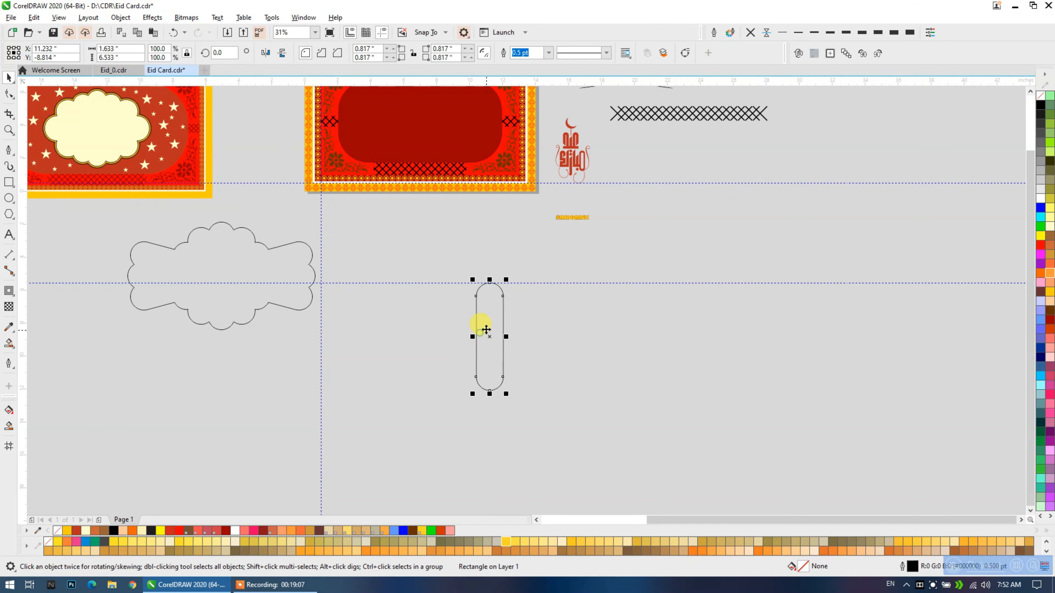
pyautogui.click(486, 326)
pyautogui.moveTo(511, 278); pyautogui.dragTo(460, 275)
pyautogui.rightClick(460, 274)
pyautogui.click(413, 333)
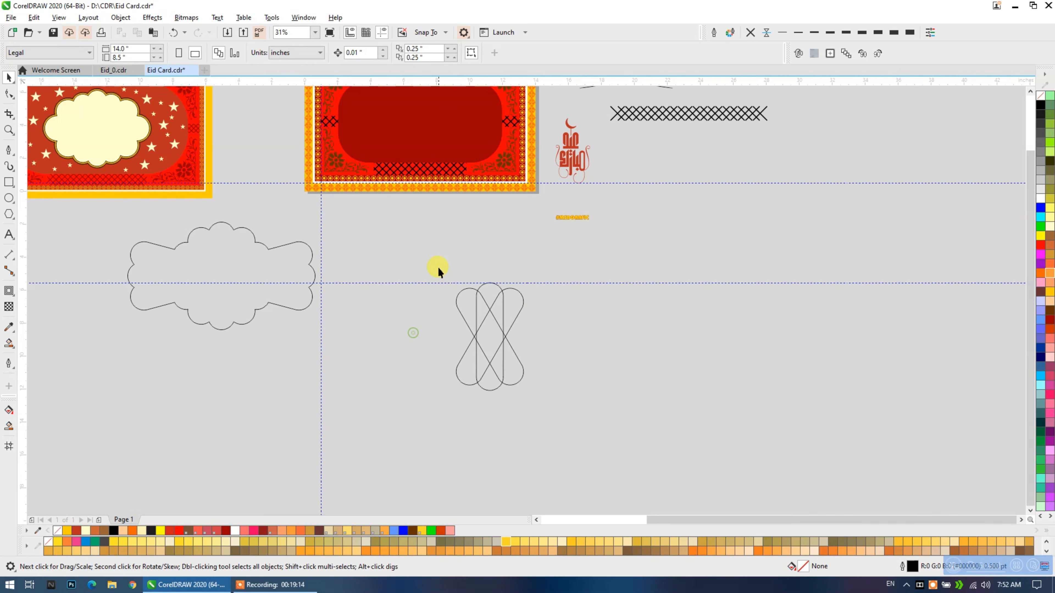
# Group the three overlapping bars and lay a copy rotated 90° across them, stretched to about 10.4 inches wide.
pyautogui.moveTo(553, 396); pyautogui.dragTo(548, 405)
pyautogui.hotkey('ctrl', 'g')
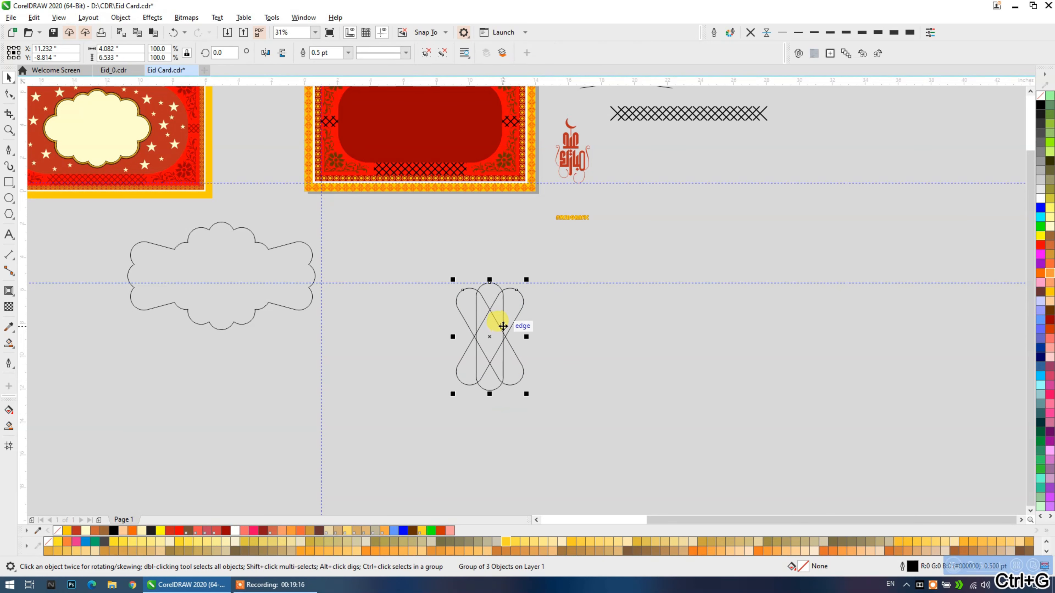
pyautogui.click(520, 328)
pyautogui.moveTo(525, 282); pyautogui.dragTo(569, 359)
pyautogui.hotkey('ctrl', 'z')
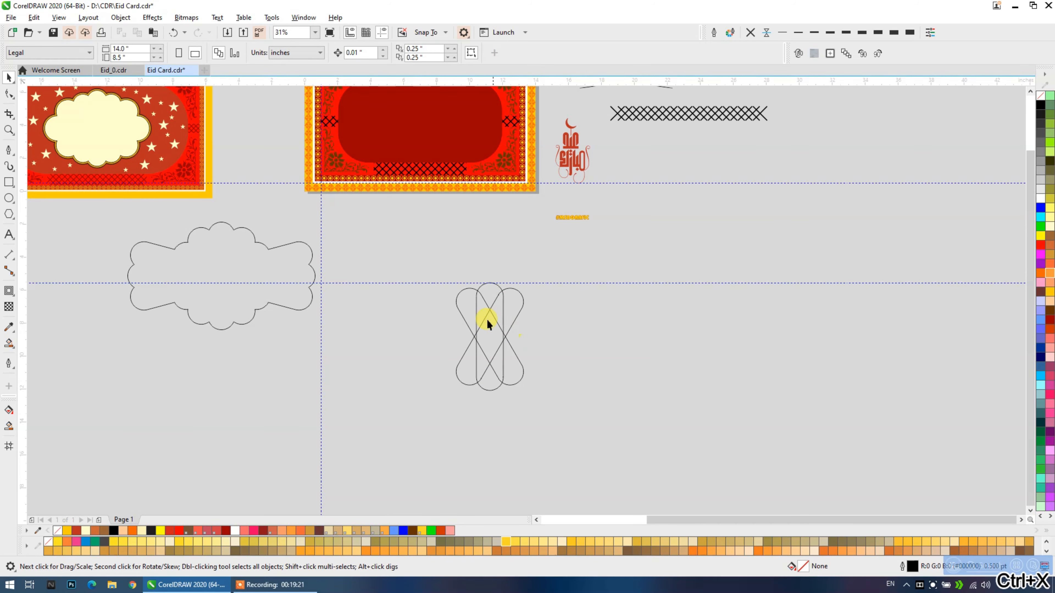
pyautogui.moveTo(531, 284)
pyautogui.mouseDown()
pyautogui.moveTo(562, 374)
pyautogui.moveTo(548, 365)
pyautogui.moveTo(544, 328)
pyautogui.moveTo(581, 339)
pyautogui.mouseUp()
pyautogui.click(535, 332)
pyautogui.moveTo(491, 372); pyautogui.dragTo(490, 377)
# Weld the crossed groups of bars into a second scalloped outline.
pyautogui.moveTo(626, 427); pyautogui.dragTo(449, 333)
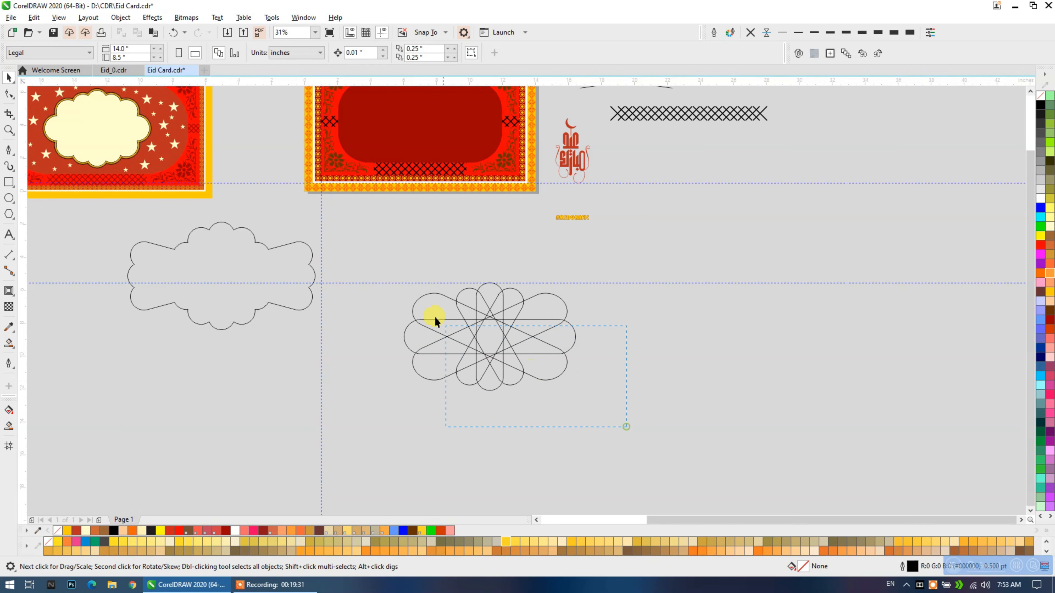
pyautogui.moveTo(374, 237); pyautogui.dragTo(375, 238)
pyautogui.click(326, 52)
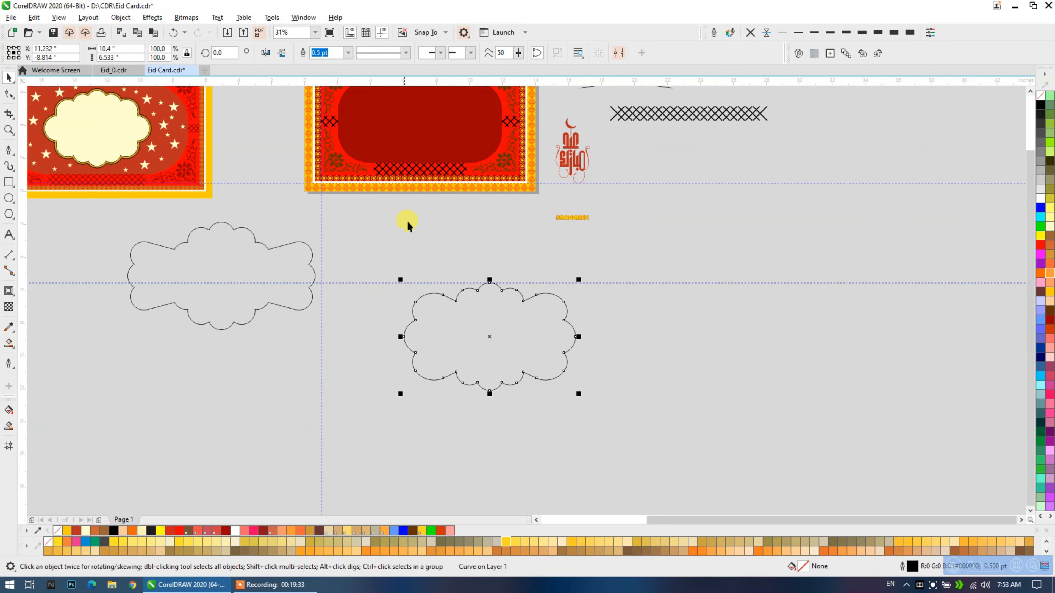
pyautogui.click(404, 219)
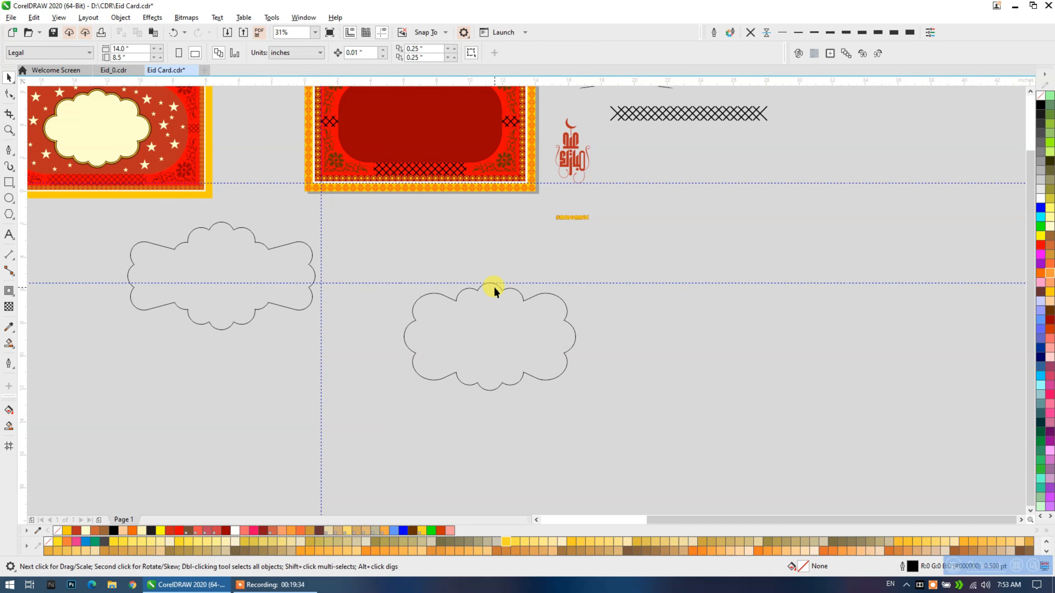
# Apply an inward three-step contour with an offset of about 0.117 inch to the first scalloped outline.
pyautogui.click(479, 303)
pyautogui.click(200, 242)
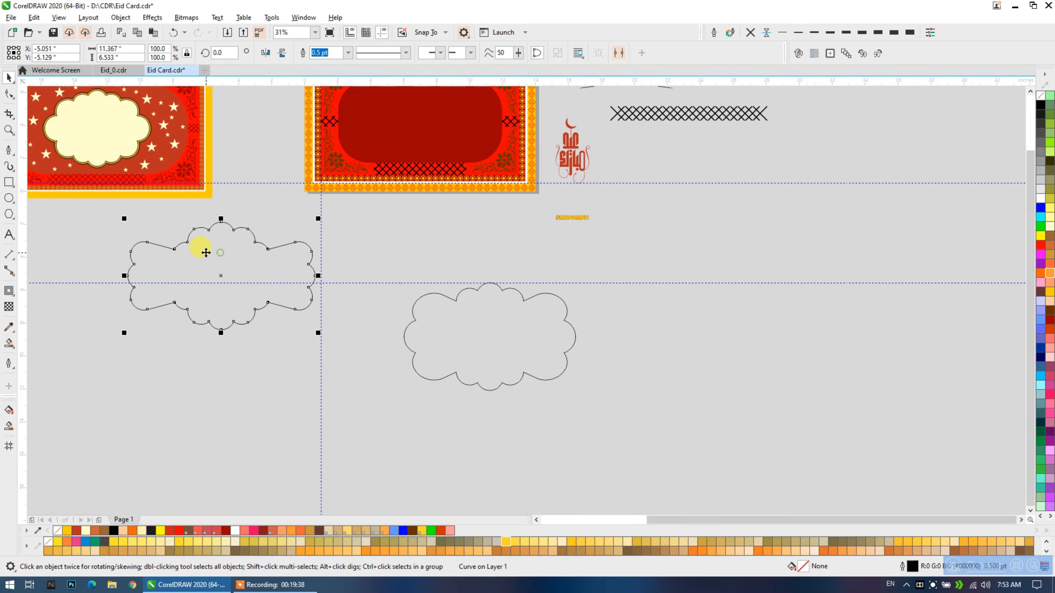
pyautogui.scroll(2, 372, 276)
pyautogui.click(9, 290)
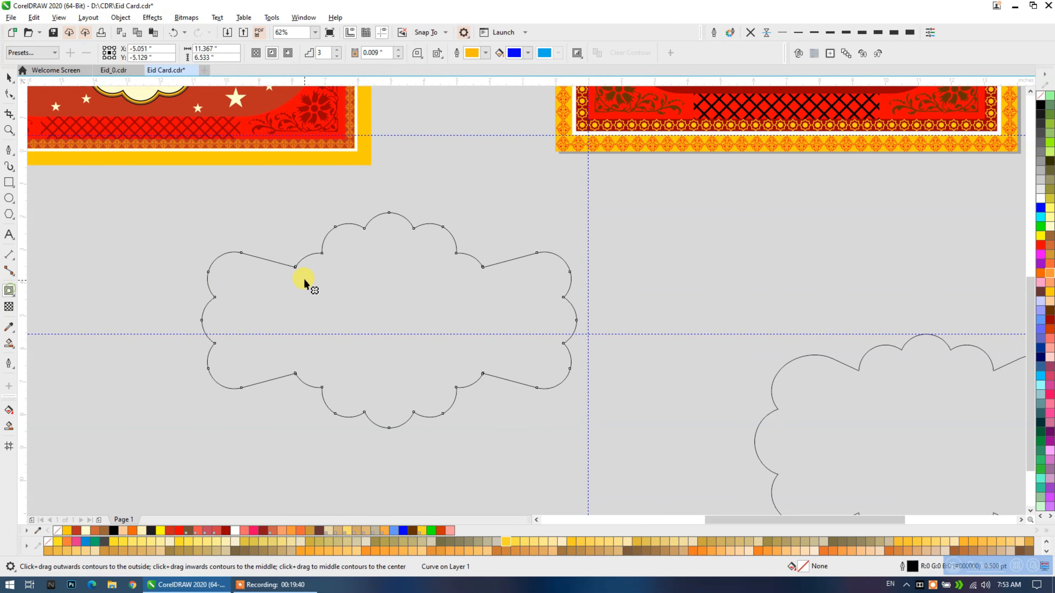
pyautogui.moveTo(389, 214)
pyautogui.mouseDown()
pyautogui.moveTo(388, 270)
pyautogui.moveTo(389, 224)
pyautogui.mouseUp()
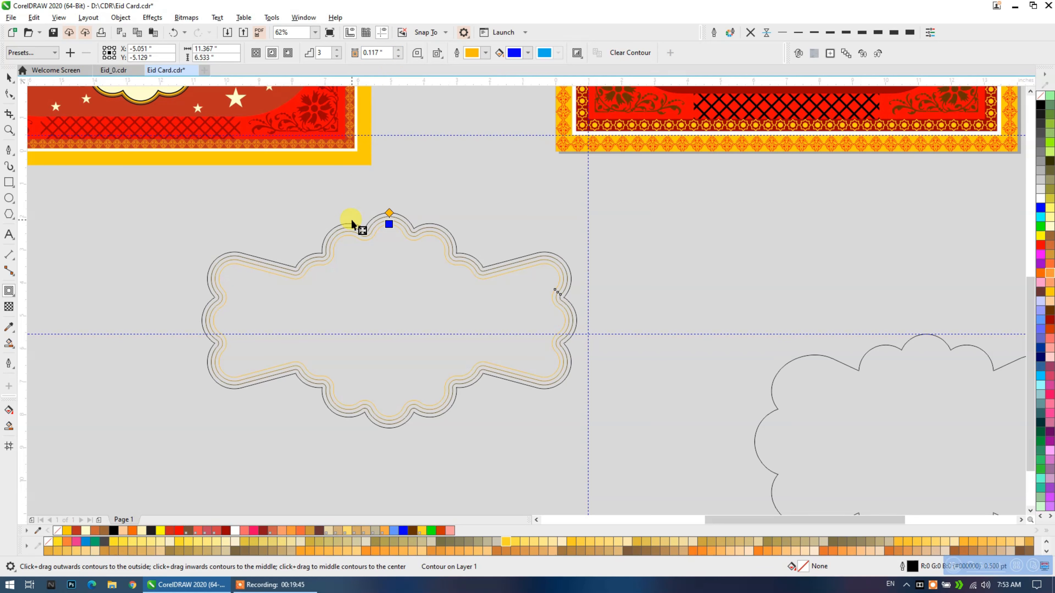
# Set the contour's fill colour to brownish orange #C46F00 and its outline width to 3 pt.
pyautogui.click(526, 56)
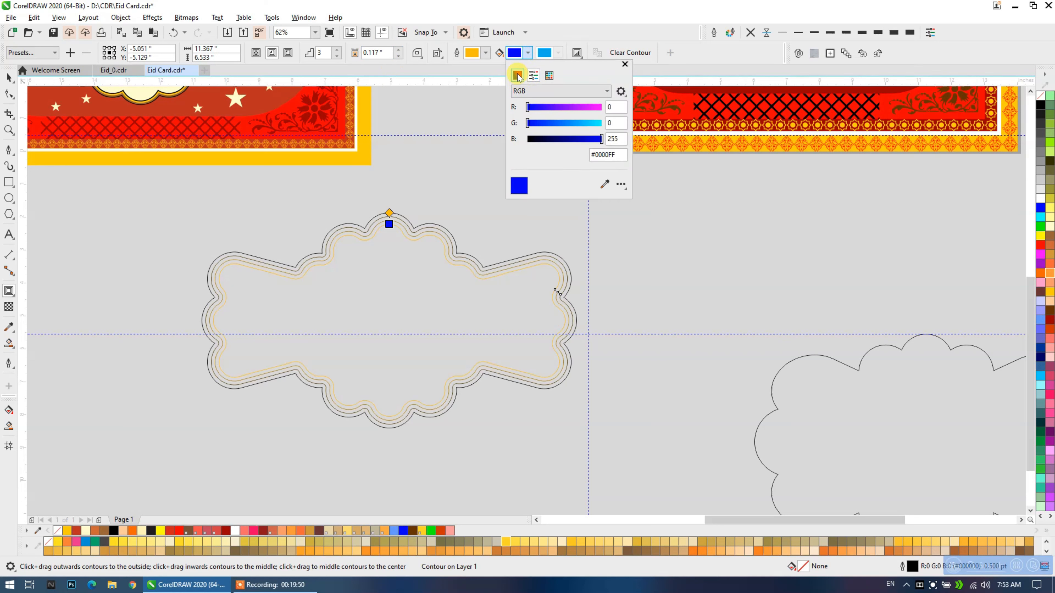
pyautogui.click(517, 75)
pyautogui.moveTo(569, 187); pyautogui.dragTo(520, 187)
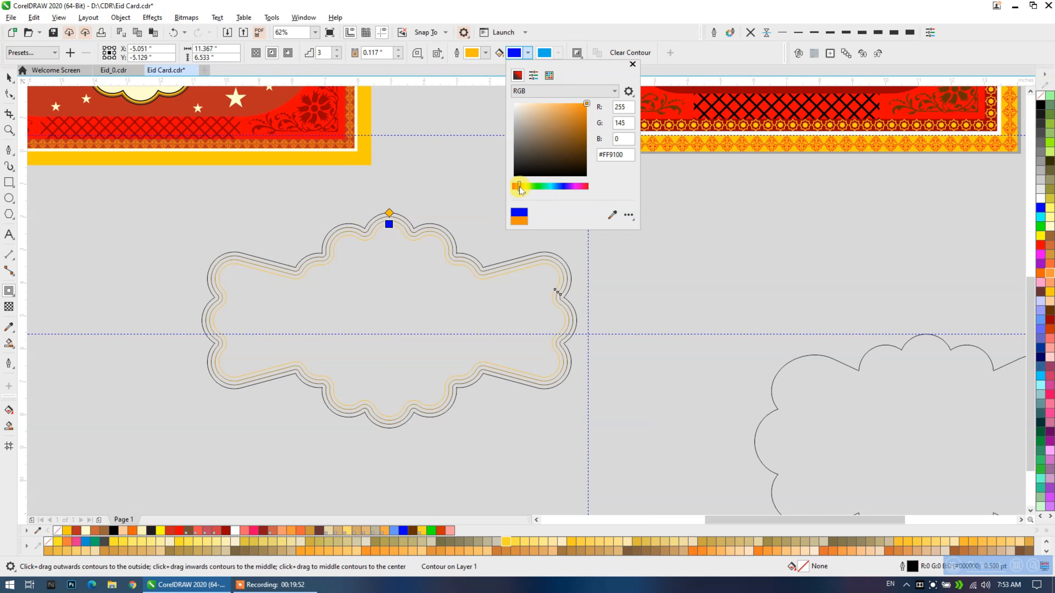
pyautogui.moveTo(568, 120); pyautogui.dragTo(600, 124)
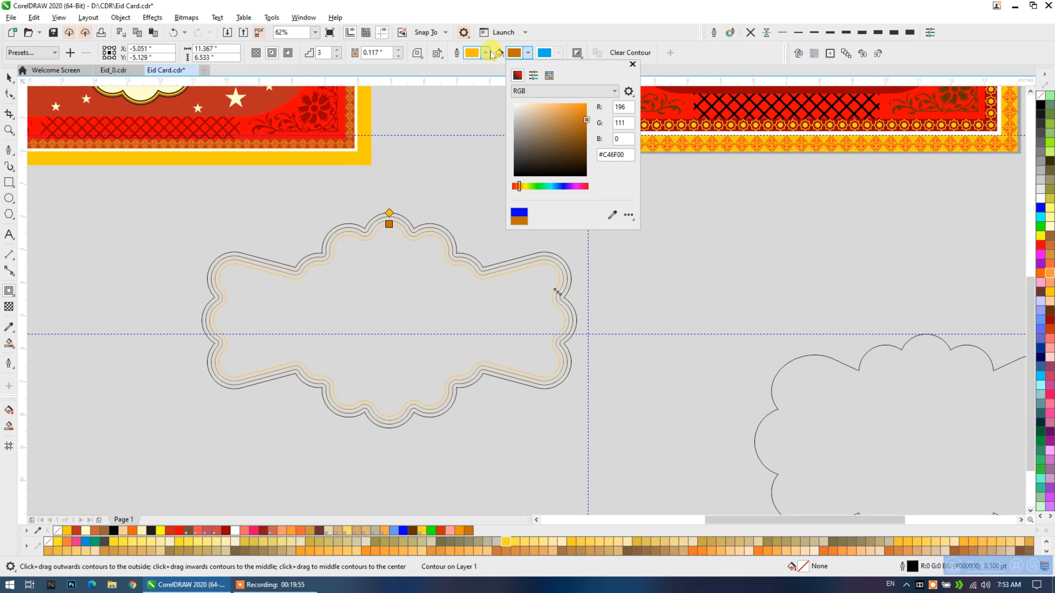
pyautogui.click(863, 32)
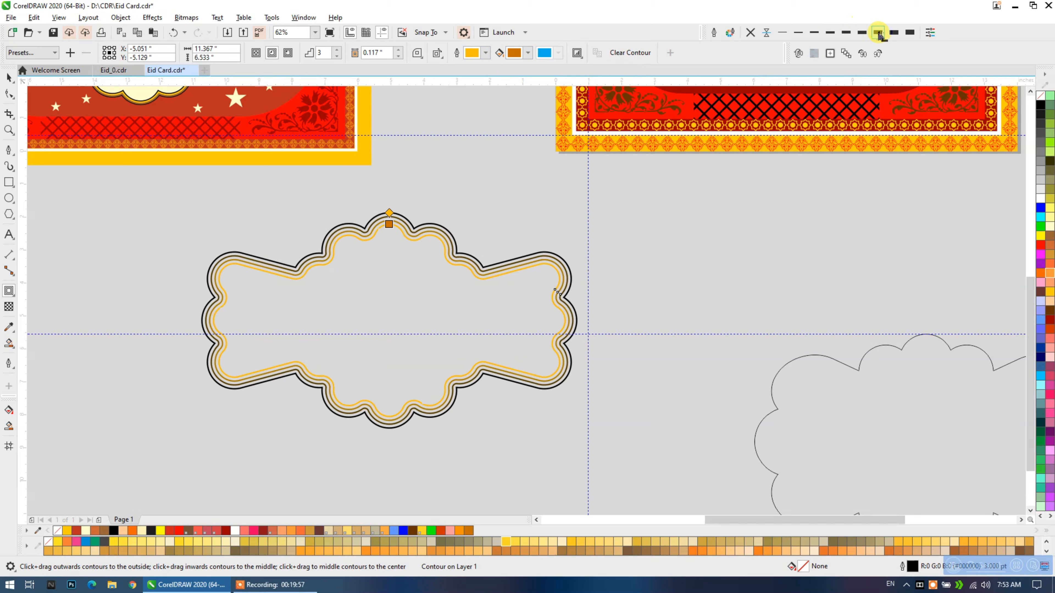
# Break the contour apart from its source outline, move the two apart vertically and ungroup the inner outlines.
pyautogui.click(8, 77)
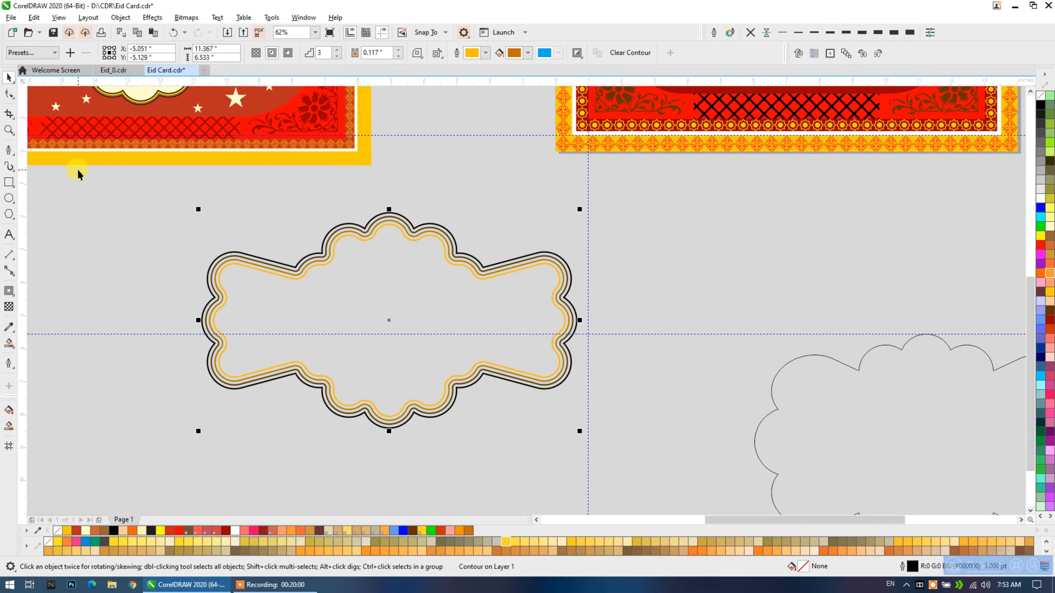
pyautogui.hotkey('ctrl', 'k')
pyautogui.click(169, 223)
pyautogui.moveTo(236, 265); pyautogui.dragTo(250, 228)
pyautogui.moveTo(255, 297); pyautogui.dragTo(258, 304)
pyautogui.click(434, 52)
# Fill the innermost outline with pale yellow and delete the middle contour outline.
pyautogui.click(404, 324)
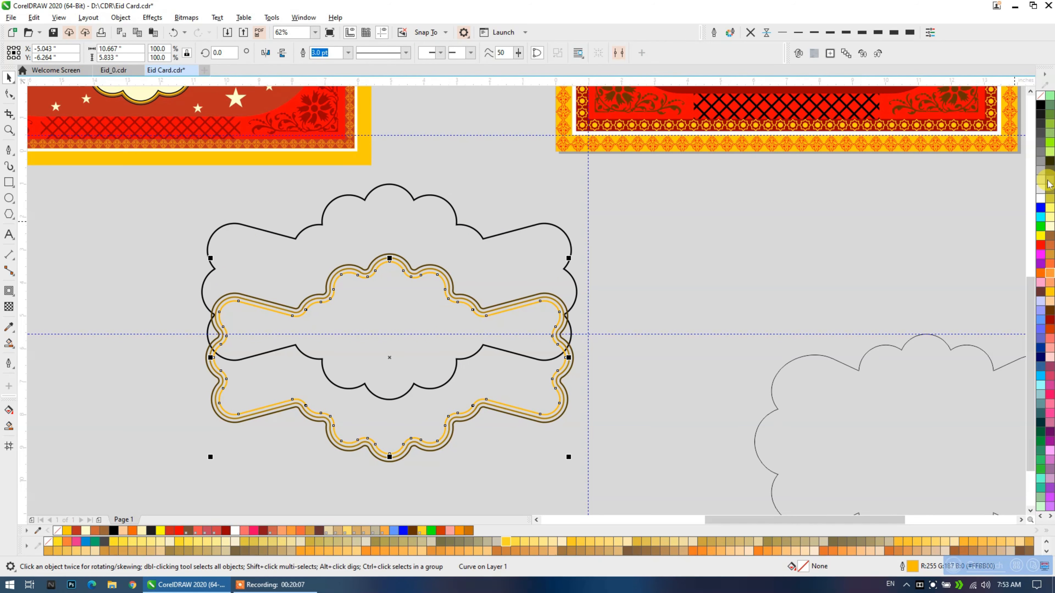
pyautogui.click(1051, 229)
pyautogui.click(519, 232)
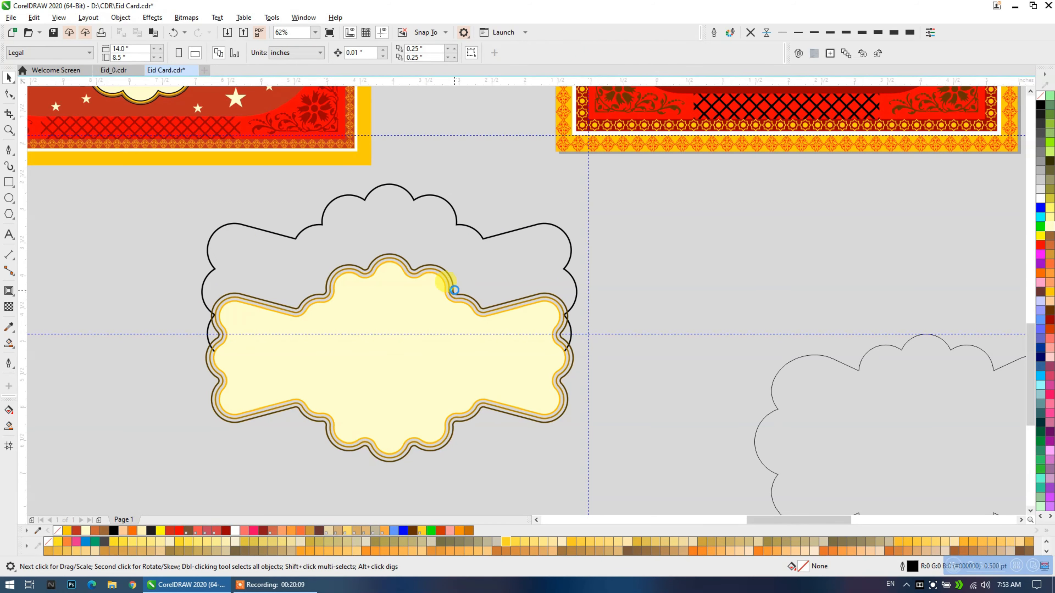
pyautogui.scroll(5, 441, 286)
pyautogui.click(432, 290)
pyautogui.press('Delete')
# Colour the brown contour outline orange and the black outer scalloped outline yellow (#FFCC00).
pyautogui.click(451, 262)
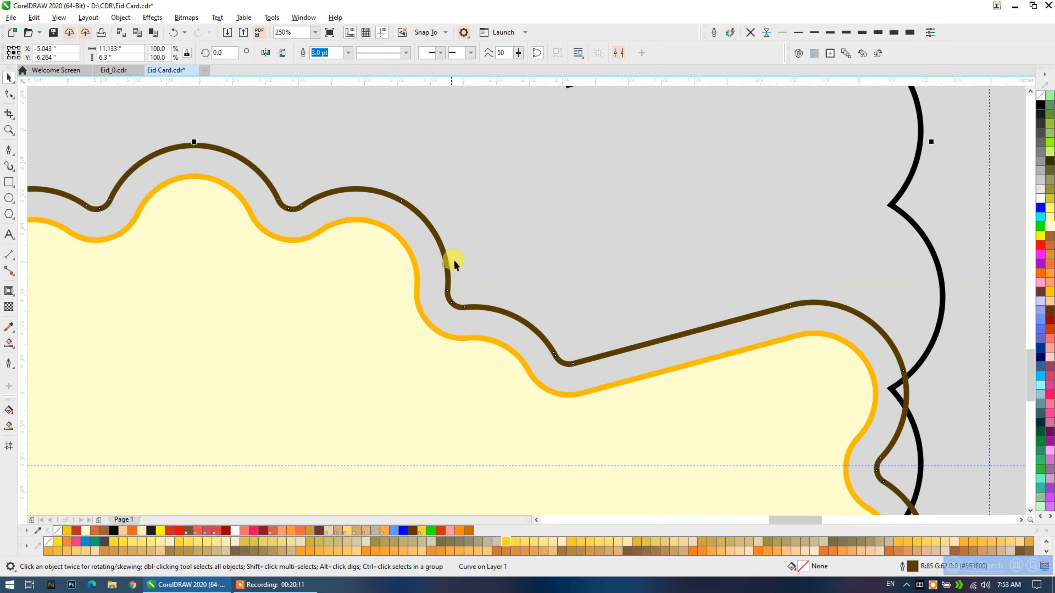
pyautogui.rightClick(1050, 272)
pyautogui.click(818, 228)
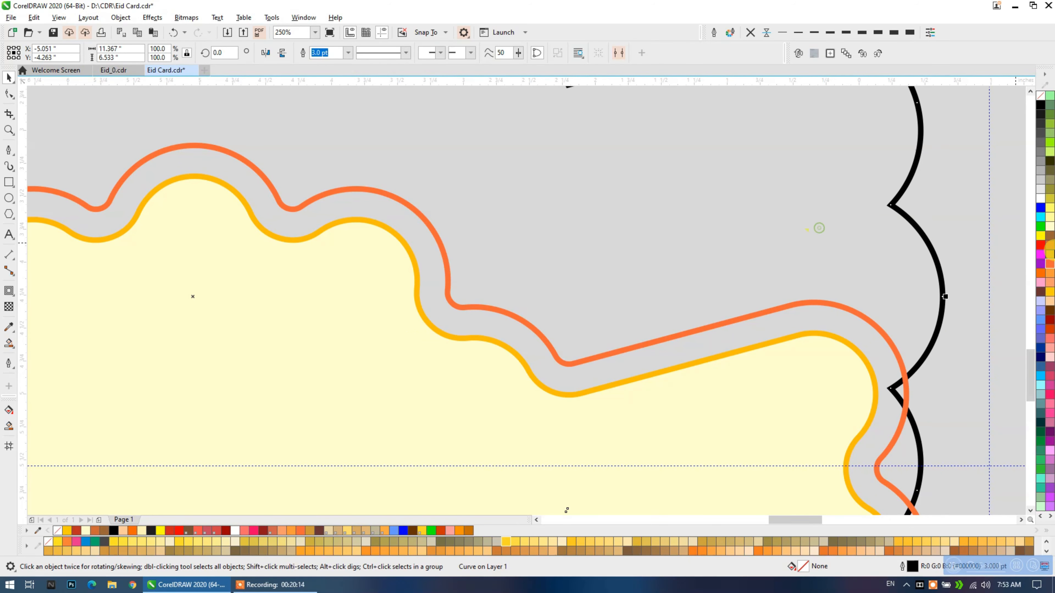
pyautogui.scroll(-5, 672, 228)
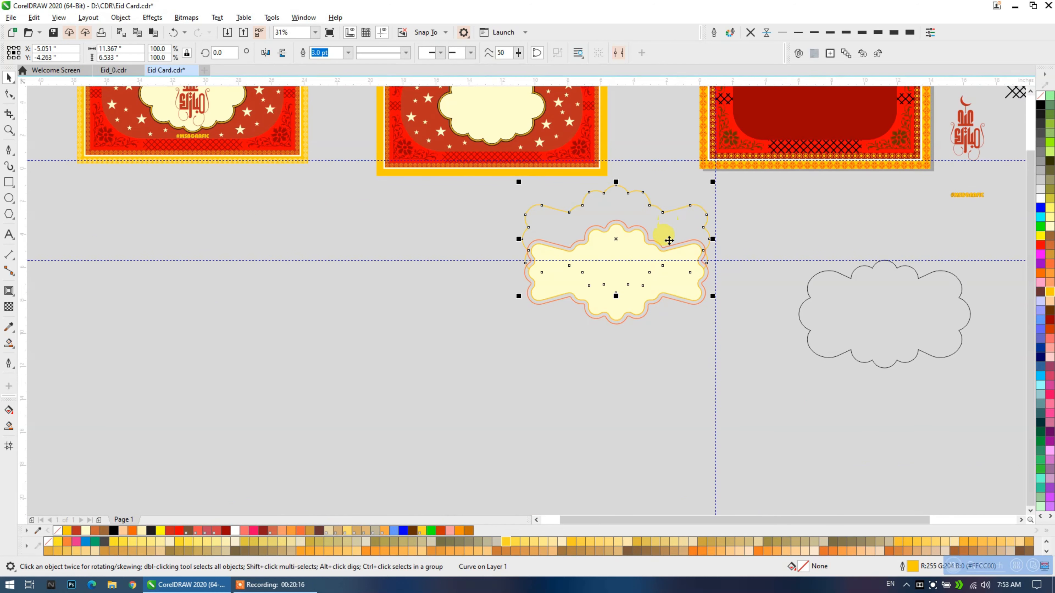
# Align the three scalloped shapes concentrically and centre them on the card page.
pyautogui.click(561, 276)
pyautogui.click(749, 202)
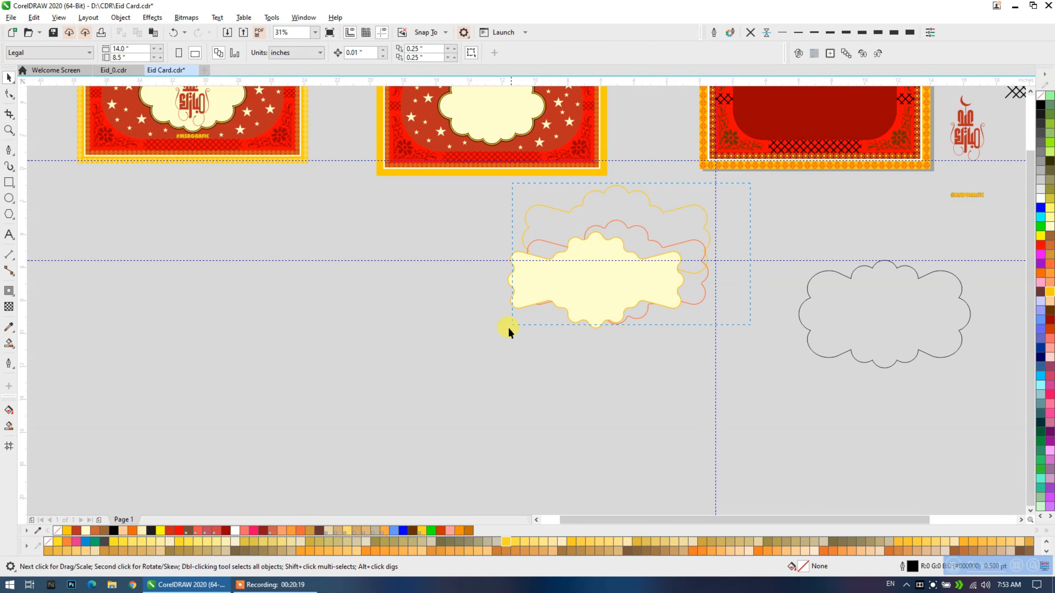
pyautogui.moveTo(483, 366); pyautogui.dragTo(482, 366)
pyautogui.moveTo(519, 291); pyautogui.dragTo(412, 366)
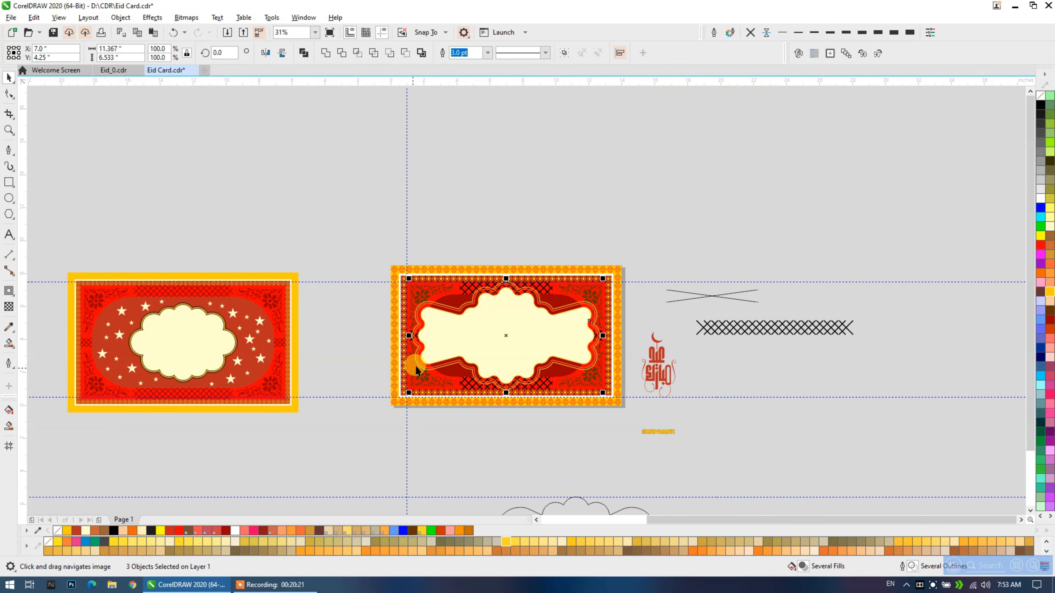
pyautogui.scroll(1, 443, 357)
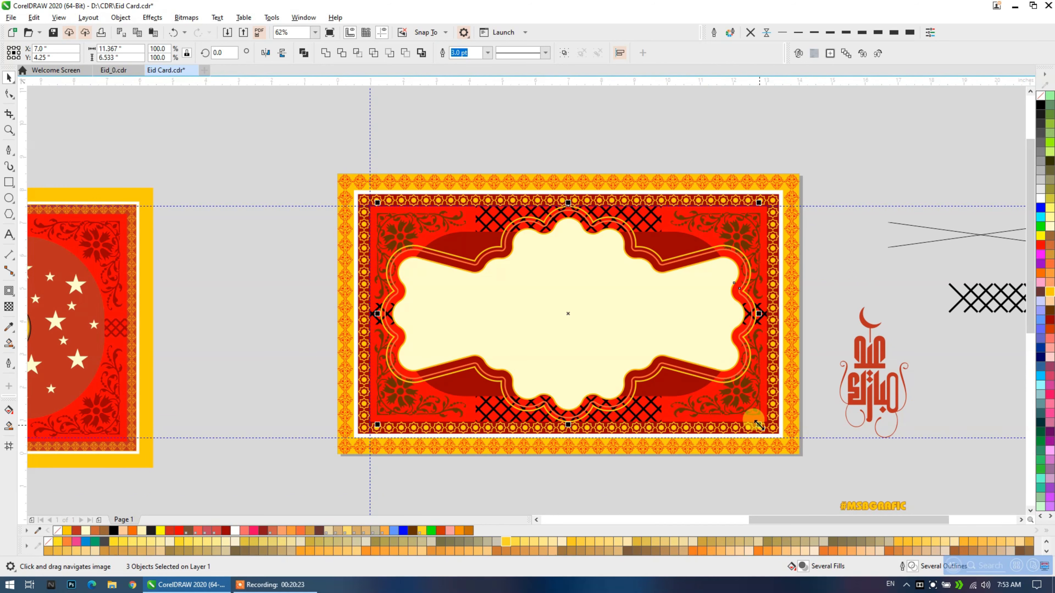
# Shrink the three concentric scalloped shapes about the card's centre, group them and scale the group to about 6.25 × 3.59 in.
pyautogui.moveTo(758, 425); pyautogui.dragTo(719, 413)
pyautogui.moveTo(681, 405); pyautogui.dragTo(666, 400)
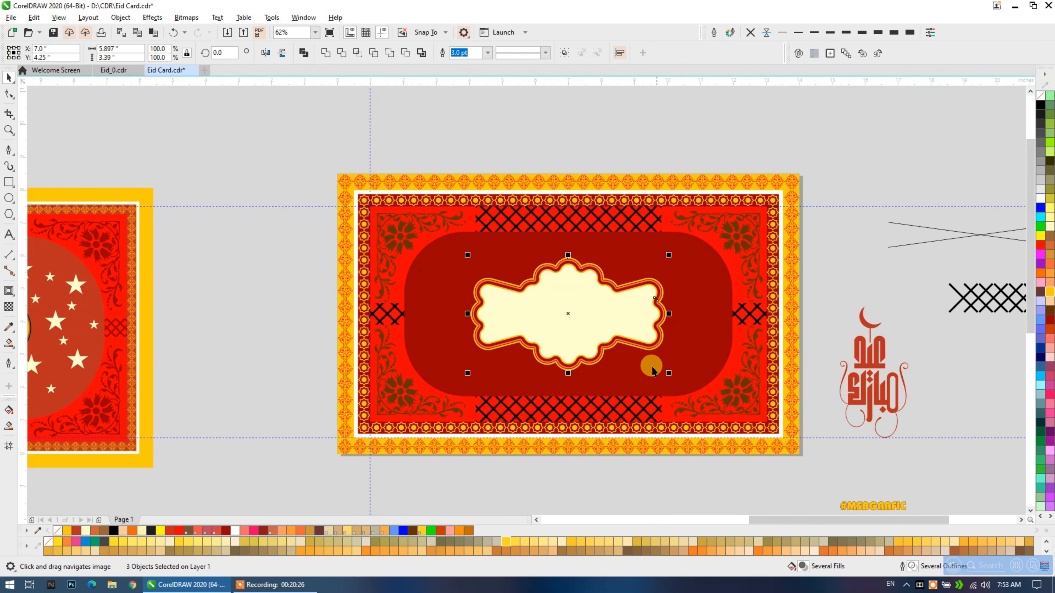
pyautogui.scroll(2, 577, 316)
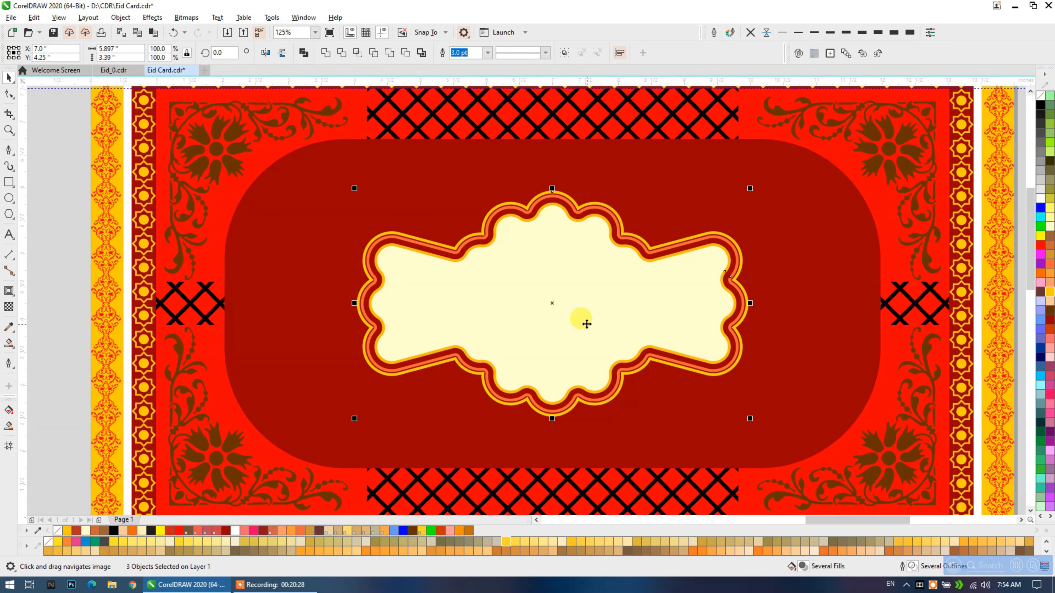
pyautogui.hotkey('ctrl', 'g')
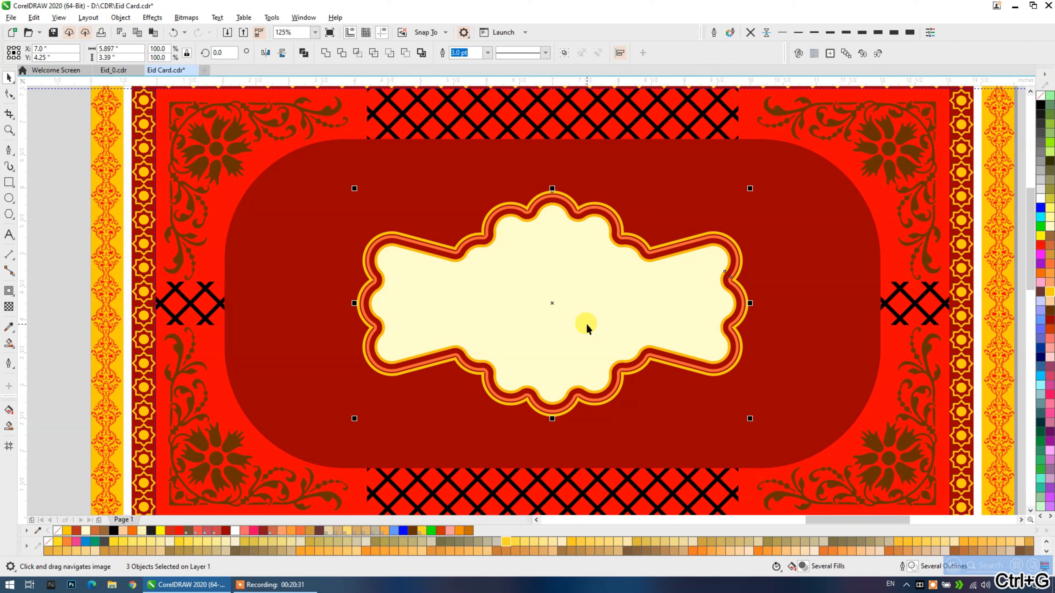
pyautogui.moveTo(749, 419); pyautogui.dragTo(761, 425)
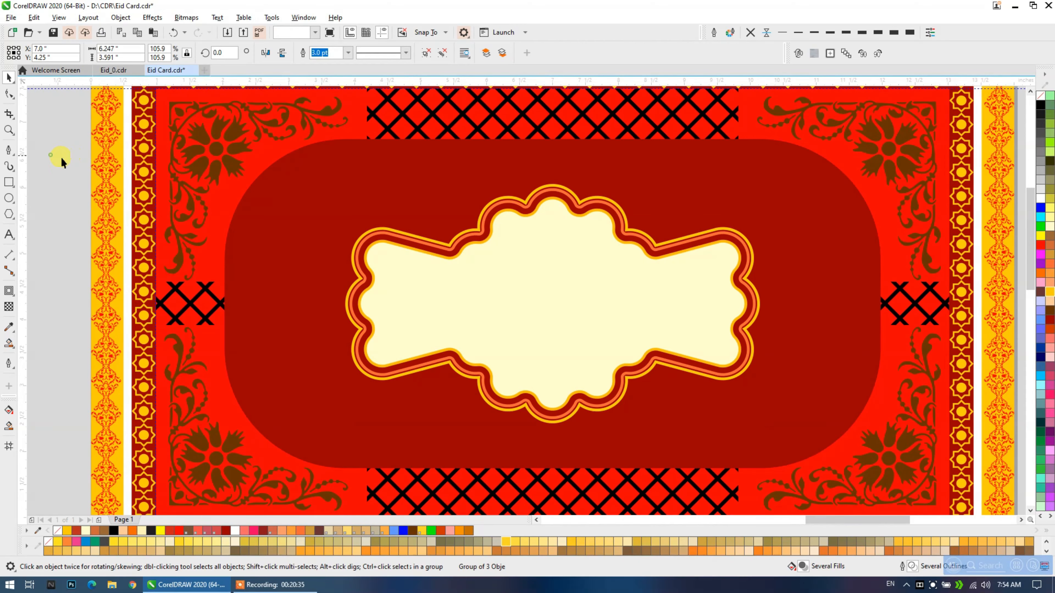
pyautogui.press('F2')
pyautogui.click(361, 270)
pyautogui.keyDown('ctrl'); pyautogui.click(356, 287); pyautogui.keyUp('ctrl')
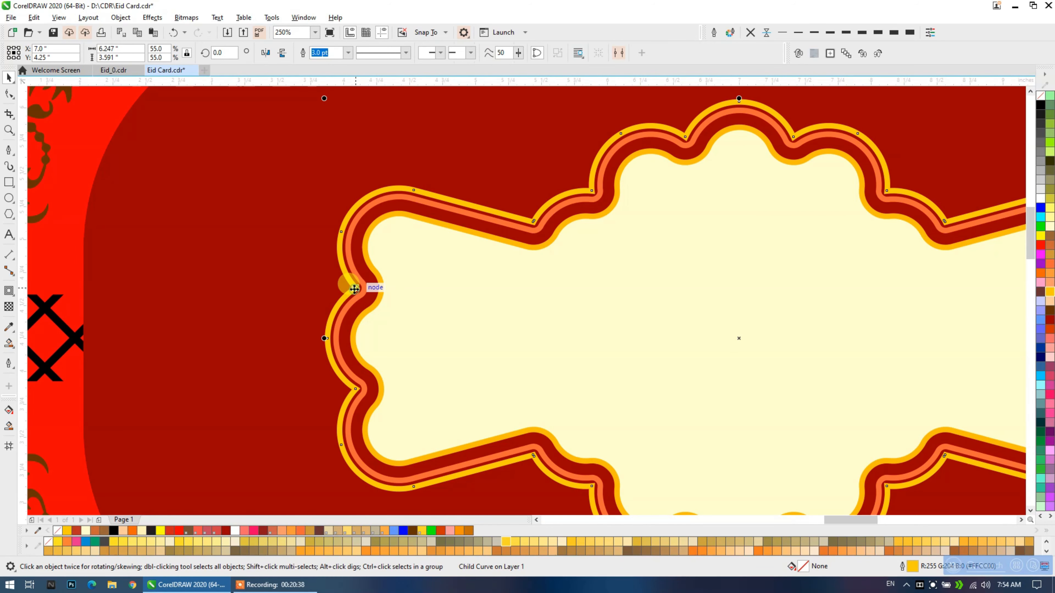
pyautogui.scroll(-2, 370, 185)
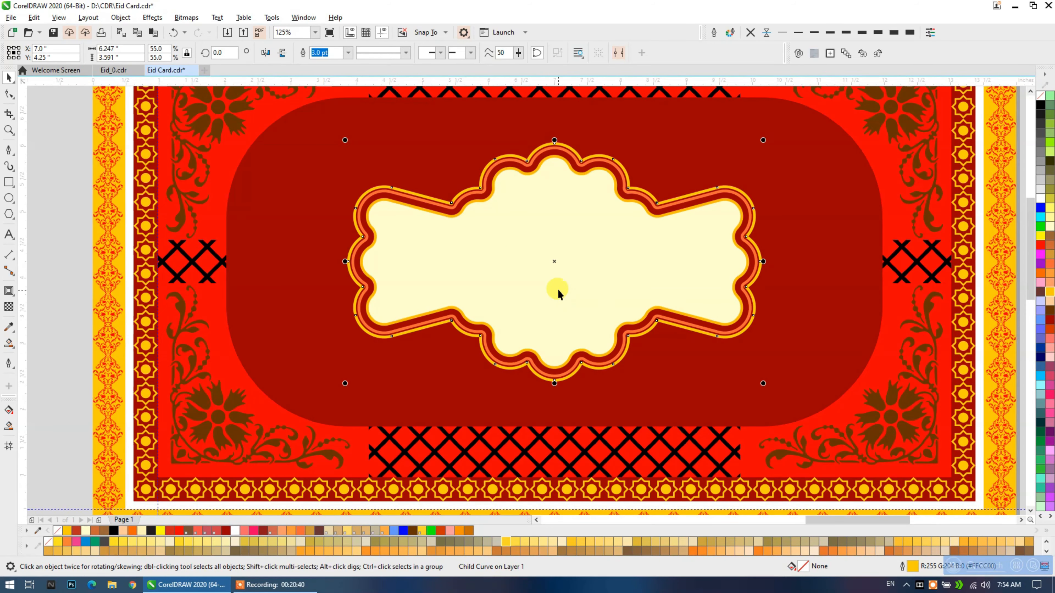
pyautogui.scroll(-2, 555, 287)
pyautogui.press('Escape')
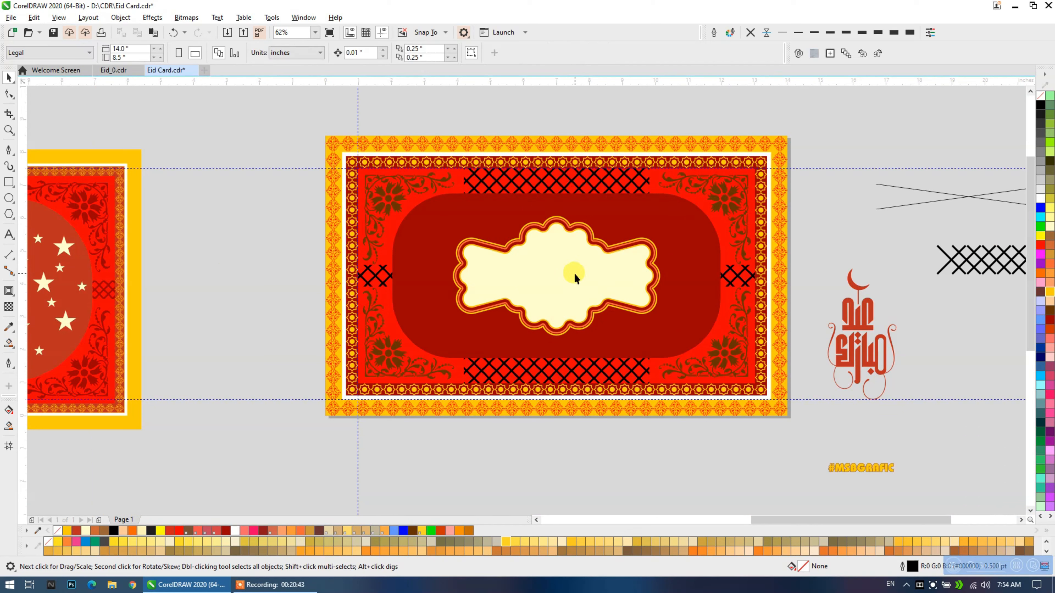
# Centre the Eid Mubarak calligraphy on the card in front of the scalloped panel, scaled to about 1.32 × 2.52 in.
pyautogui.click(881, 352)
pyautogui.moveTo(898, 404); pyautogui.dragTo(886, 380)
pyautogui.press('p')
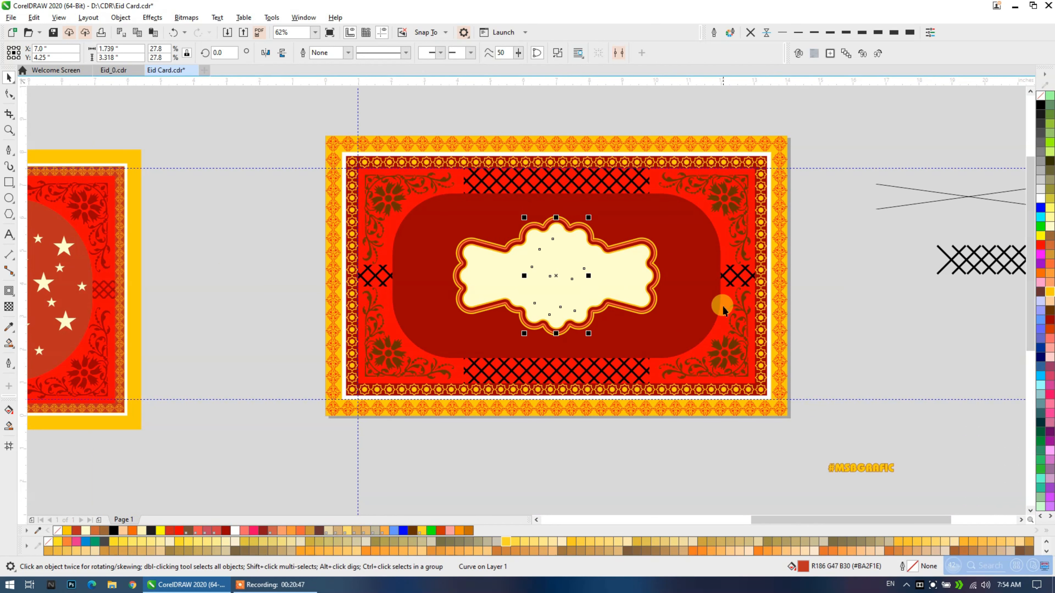
pyautogui.hotkey('shift', 'pageup')
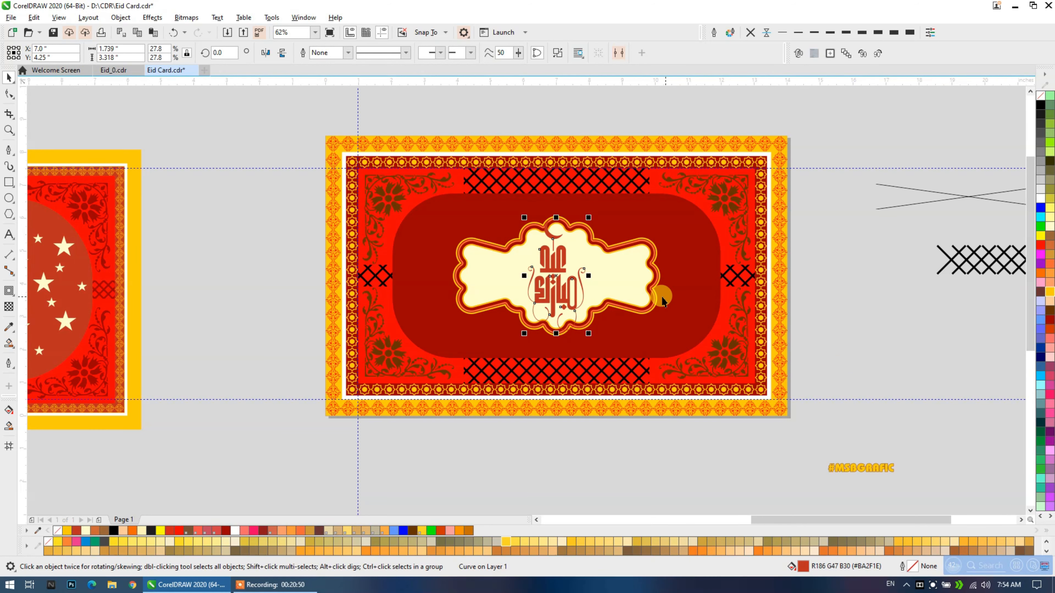
pyautogui.scroll(2, 554, 272)
pyautogui.moveTo(618, 387); pyautogui.dragTo(602, 368)
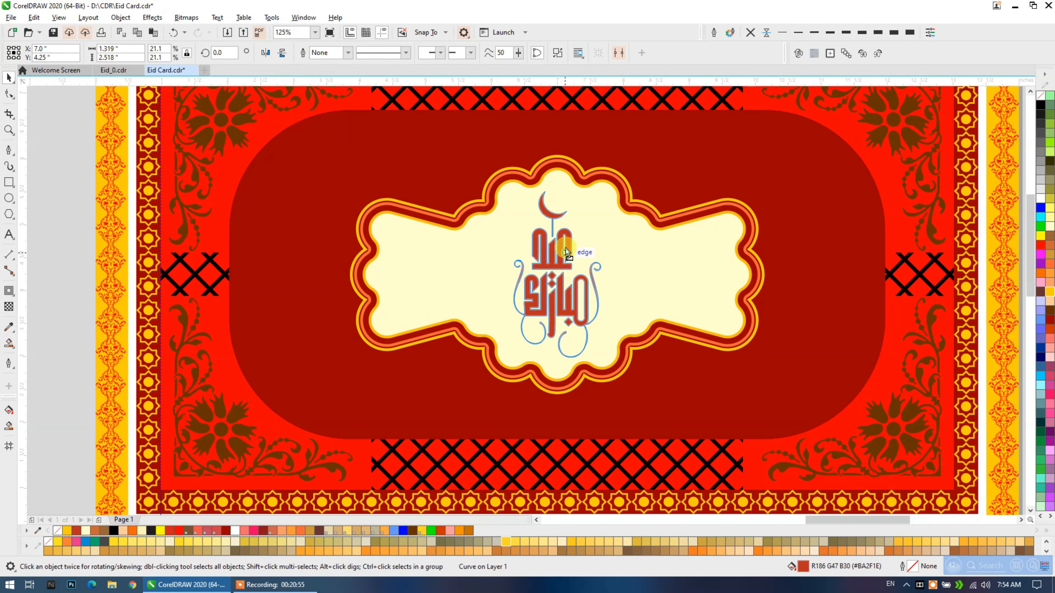
pyautogui.click(78, 232)
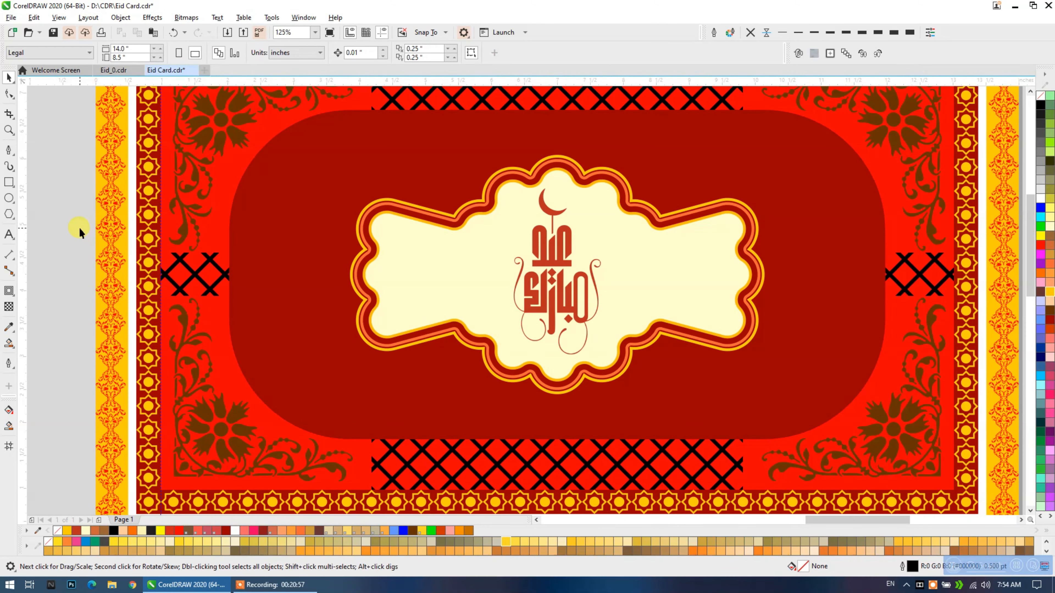
# Recolour the outermost scalloped outline of the centre panel black.
pyautogui.scroll(-1, 509, 233)
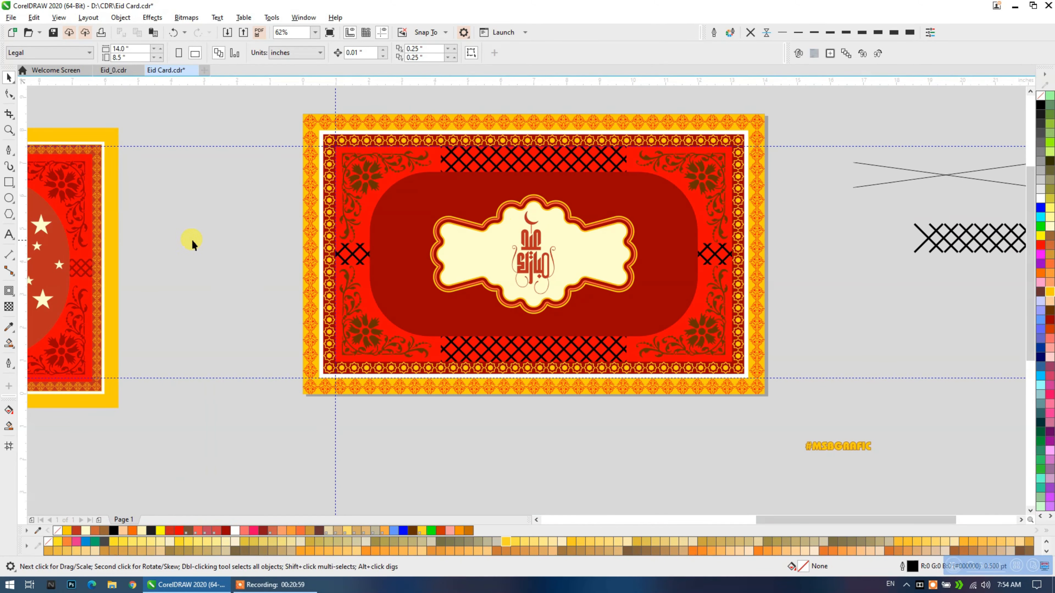
pyautogui.moveTo(192, 244); pyautogui.dragTo(512, 245)
pyautogui.moveTo(486, 279); pyautogui.dragTo(80, 260)
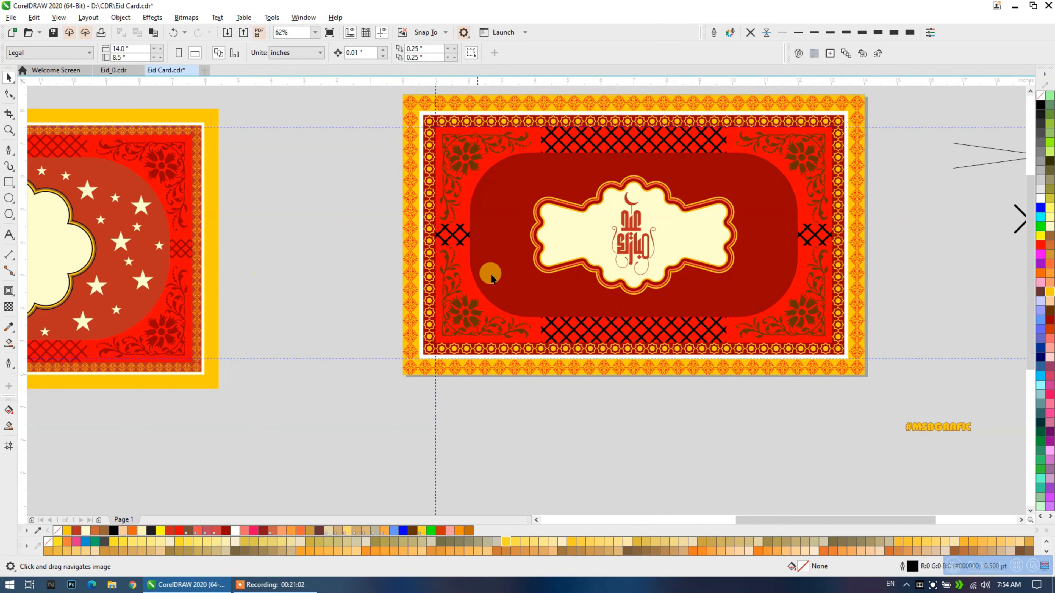
pyautogui.scroll(2, 580, 276)
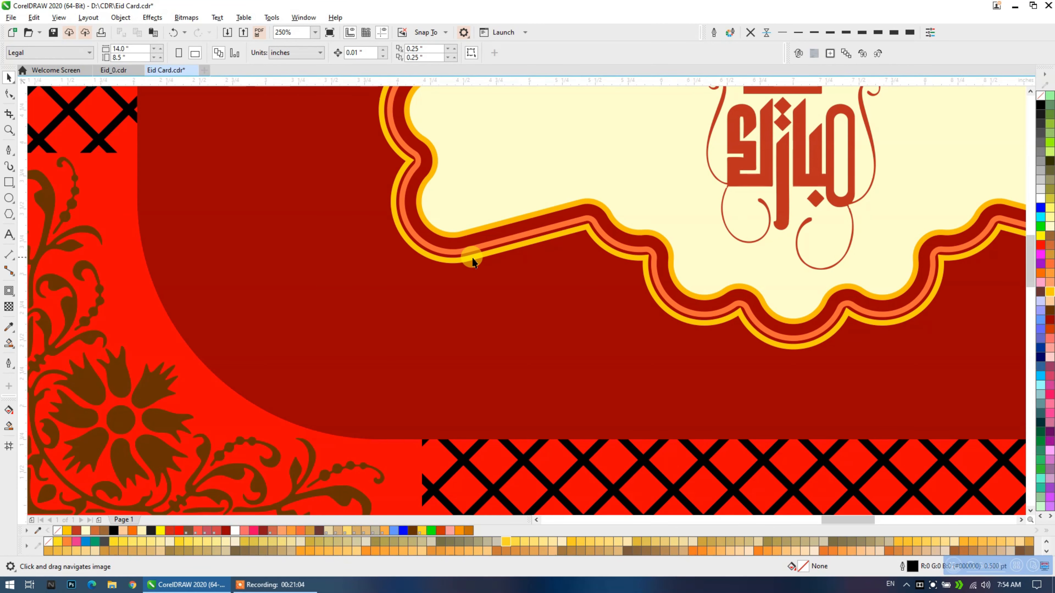
pyautogui.keyDown('ctrl'); pyautogui.click(478, 254); pyautogui.keyUp('ctrl')
pyautogui.rightClick(1040, 104)
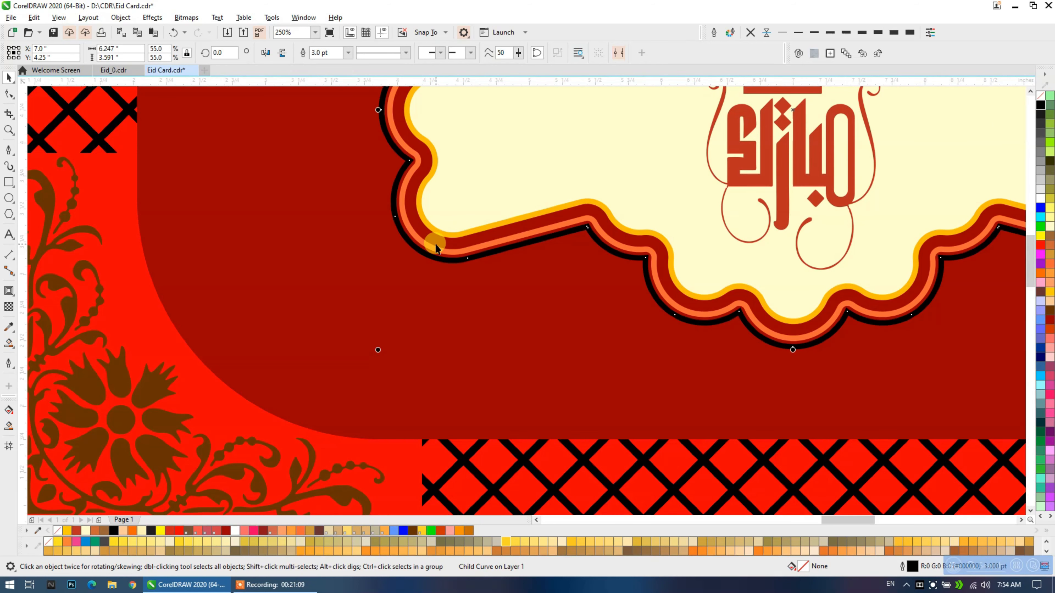
pyautogui.scroll(-2, 477, 269)
pyautogui.click(111, 214)
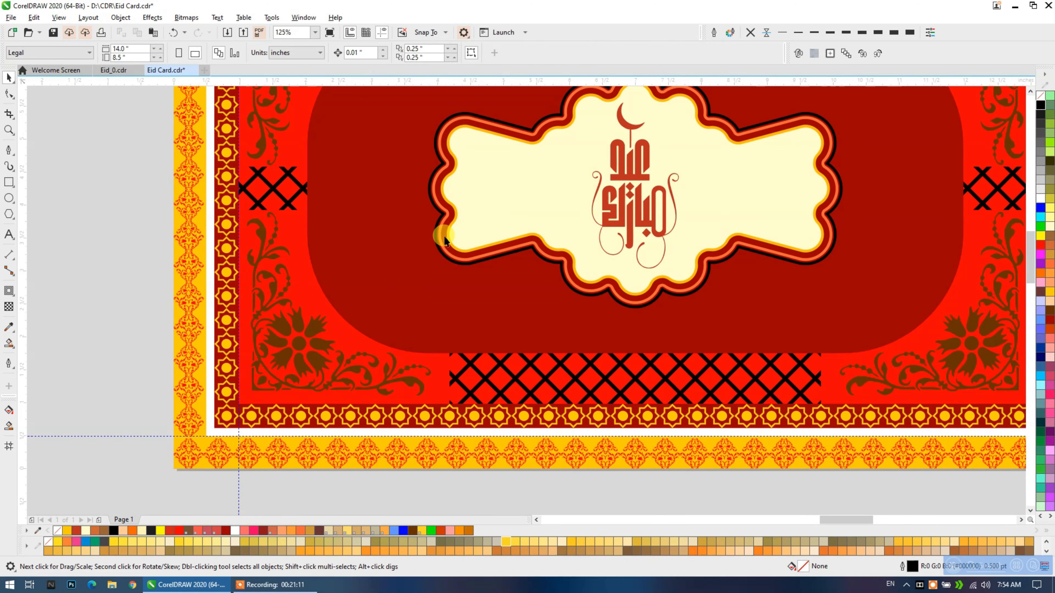
# Recolour the middle scalloped outline bright orange and the innermost scalloped outline golden yellow.
pyautogui.scroll(2, 442, 239)
pyautogui.click(437, 247)
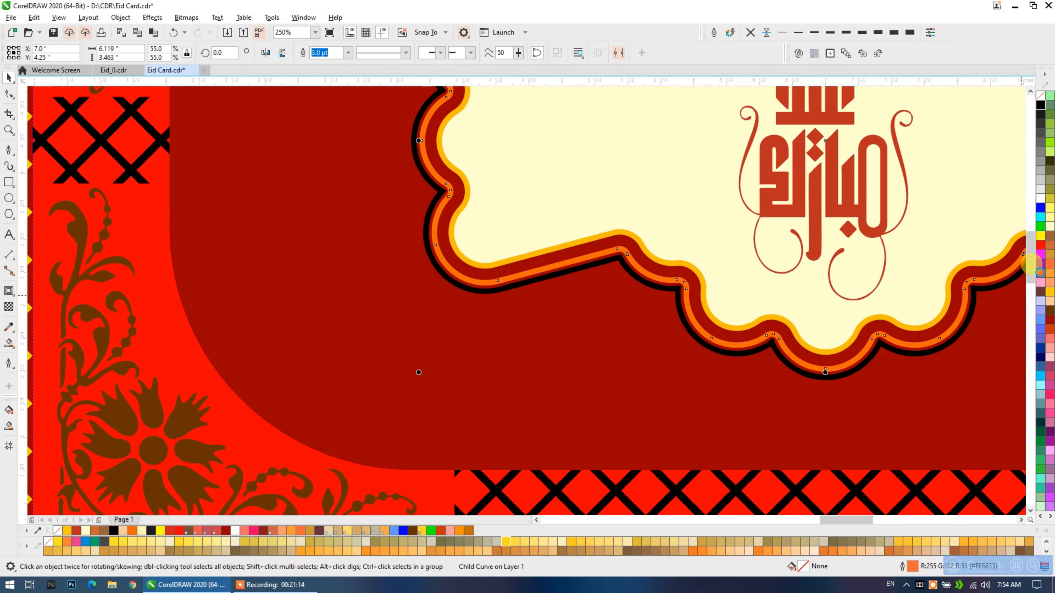
pyautogui.keyDown('ctrl'); pyautogui.click(468, 260); pyautogui.keyUp('ctrl')
pyautogui.keyDown('ctrl'); pyautogui.click(468, 260); pyautogui.keyUp('ctrl')
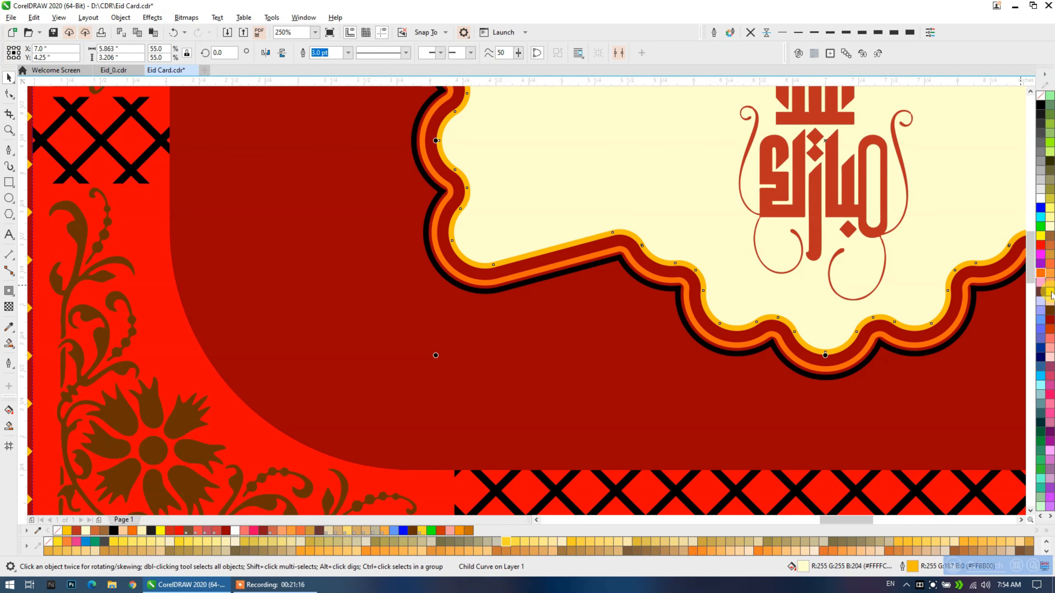
pyautogui.rightClick(1039, 238)
pyautogui.press('F3')
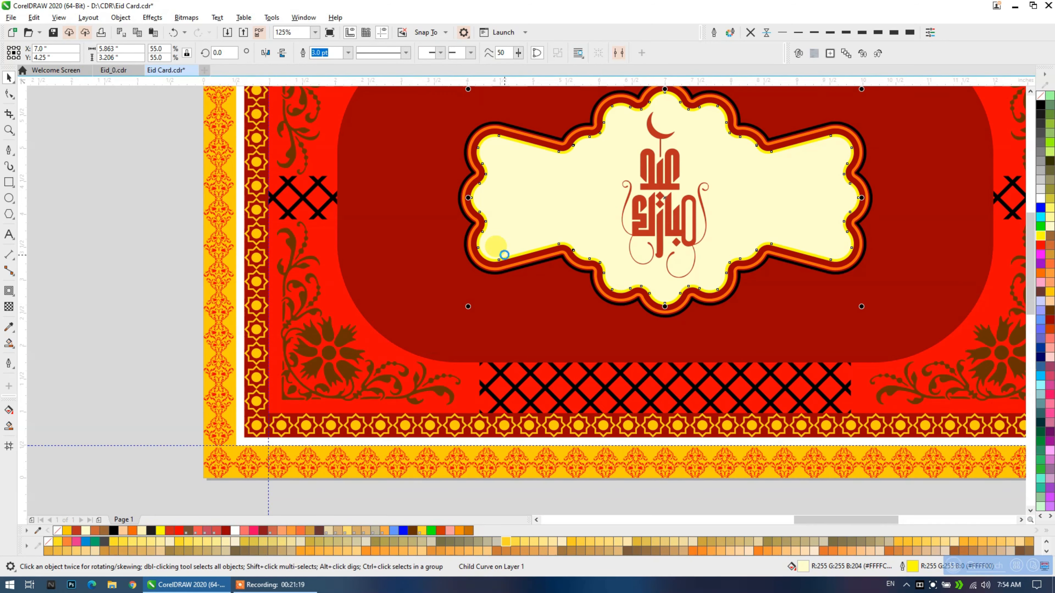
pyautogui.rightClick(1049, 291)
pyautogui.moveTo(498, 231); pyautogui.dragTo(424, 245)
pyautogui.click(75, 172)
pyautogui.moveTo(382, 188); pyautogui.dragTo(356, 228)
pyautogui.scroll(-3, 423, 224)
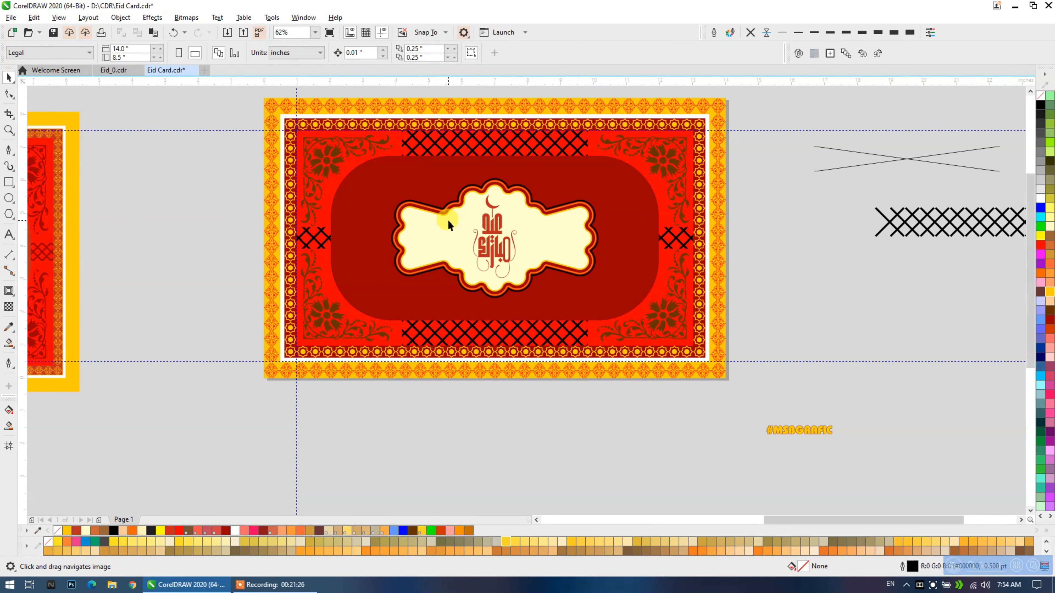
pyautogui.moveTo(449, 219); pyautogui.dragTo(450, 242)
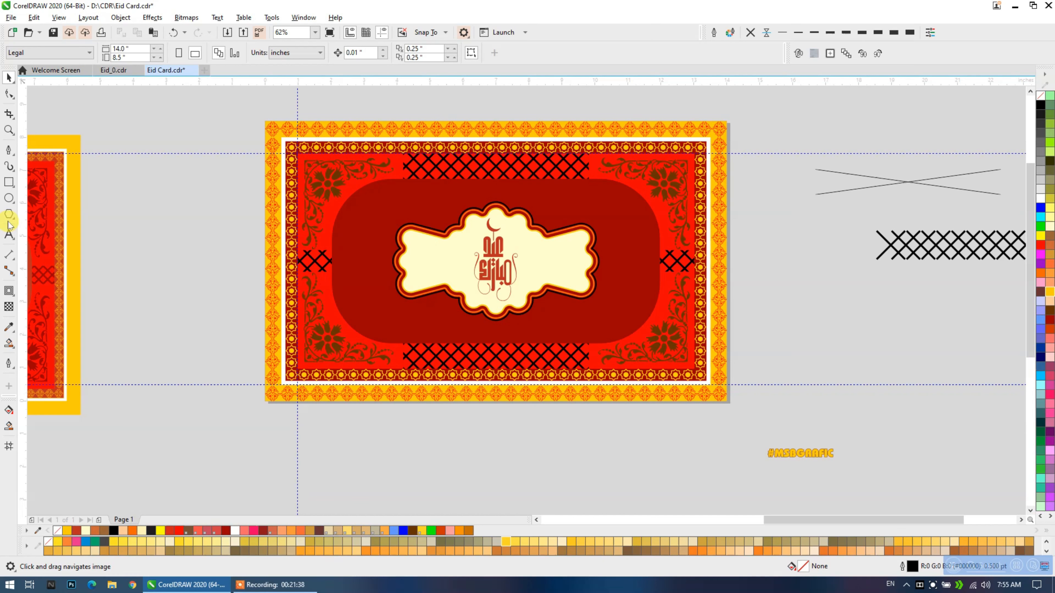
# Draw a five-pointed star about 1.7 × 1.6 in in the empty area left of the card.
pyautogui.click(9, 184)
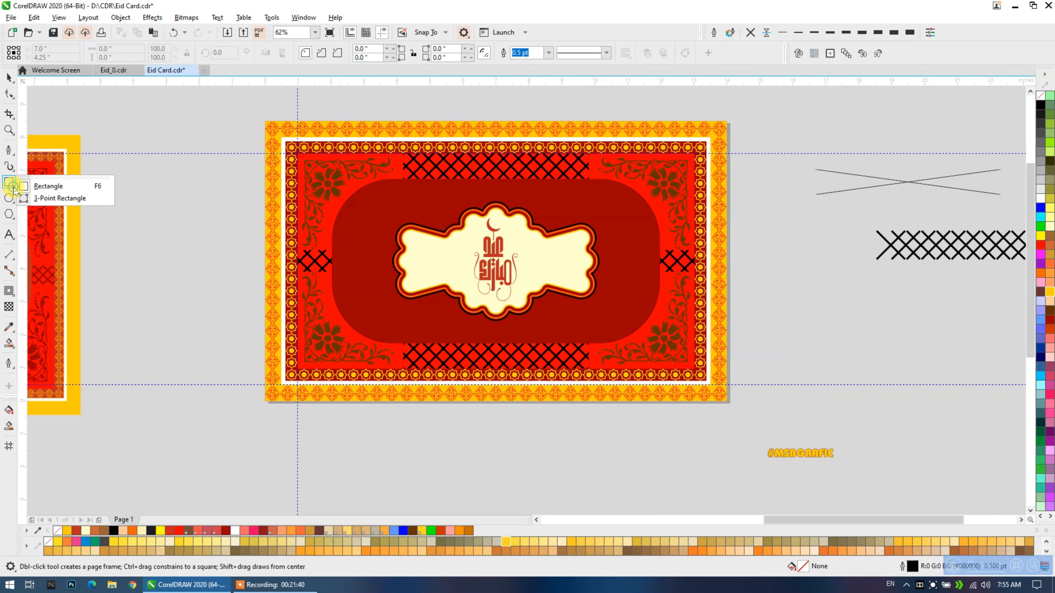
pyautogui.moveTo(8, 170)
pyautogui.moveTo(9, 214)
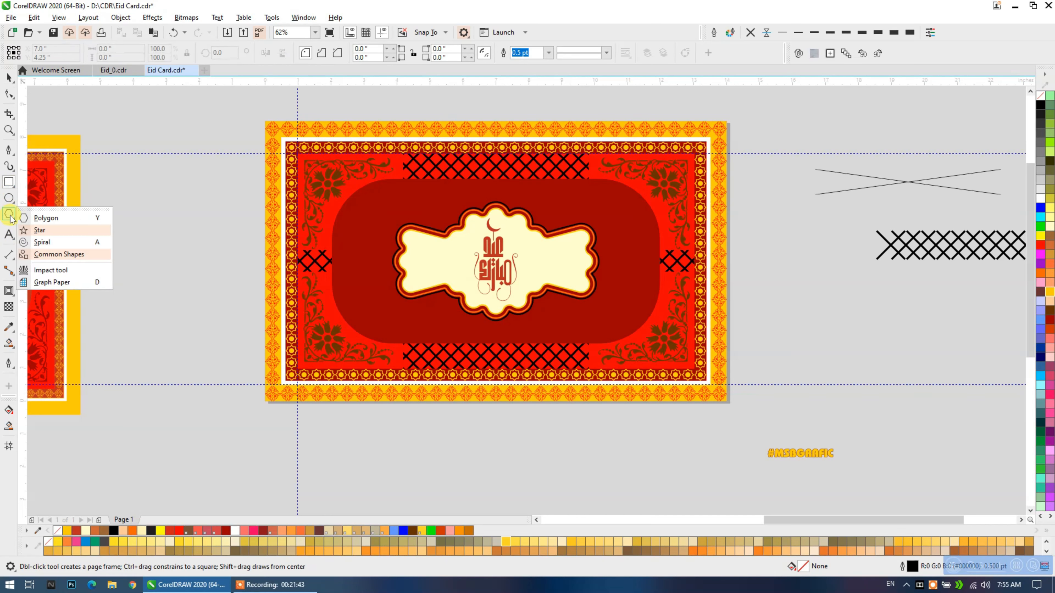
pyautogui.click(45, 215)
pyautogui.moveTo(184, 278); pyautogui.dragTo(137, 222)
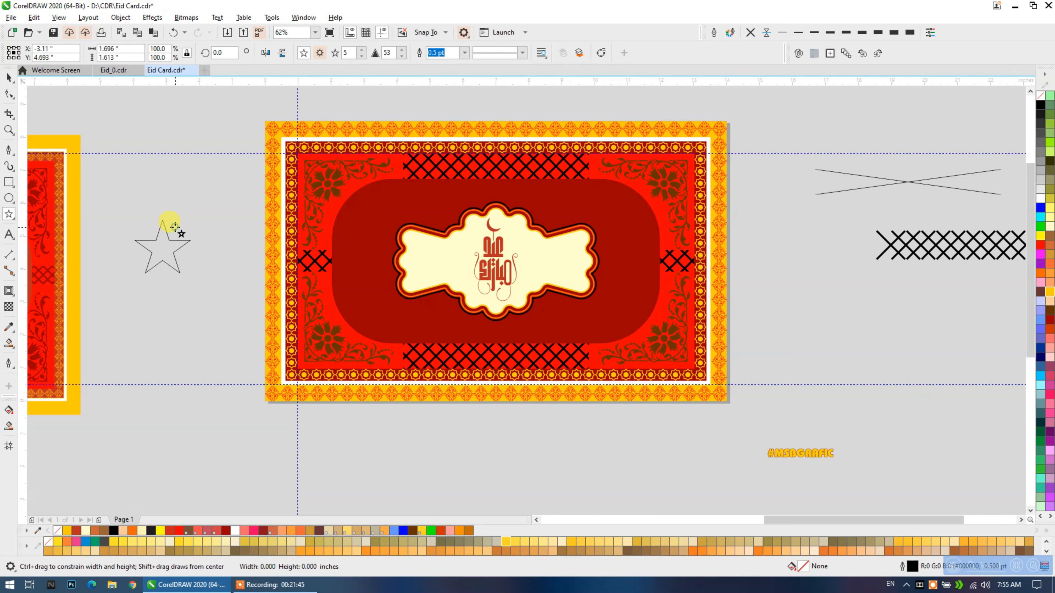
pyautogui.click(9, 76)
pyautogui.press('Escape')
pyautogui.click(165, 258)
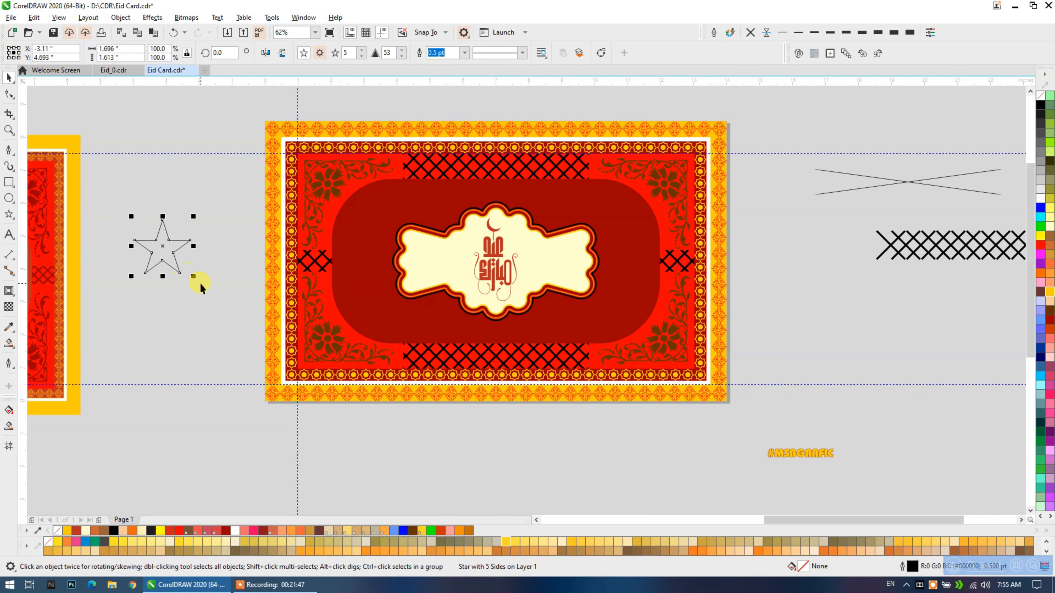
# Shrink the star and place two smaller copies of it close by to form a trio of different sizes.
pyautogui.moveTo(188, 270); pyautogui.dragTo(184, 219)
pyautogui.click(177, 268)
pyautogui.click(204, 236)
pyautogui.click(166, 183)
# Fill the three stars with pale yellow (#FFFFCC) and remove their outlines.
pyautogui.moveTo(215, 280); pyautogui.dragTo(214, 277)
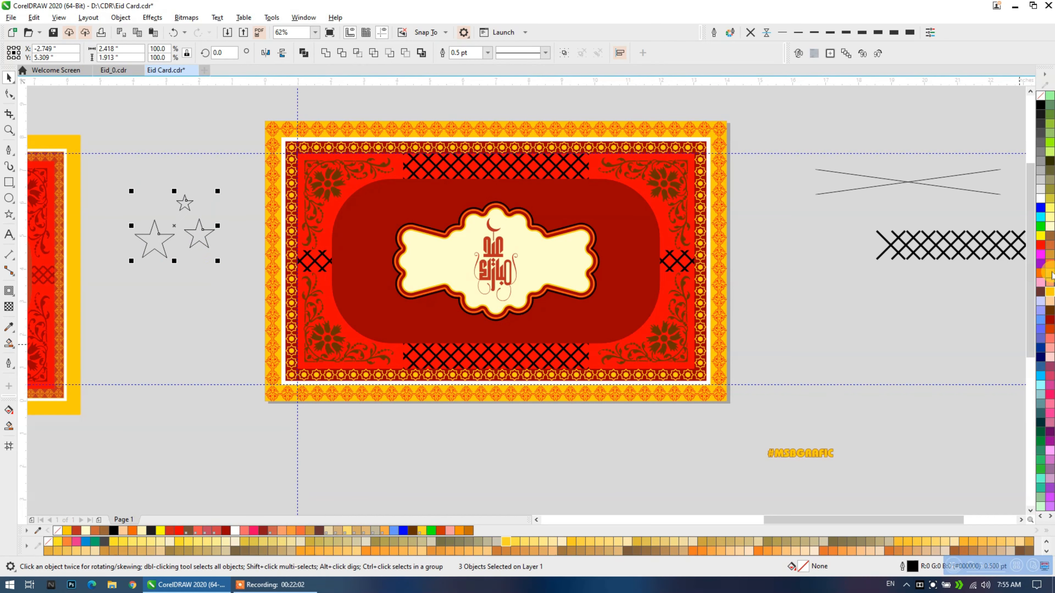
pyautogui.click(1049, 224)
pyautogui.click(749, 32)
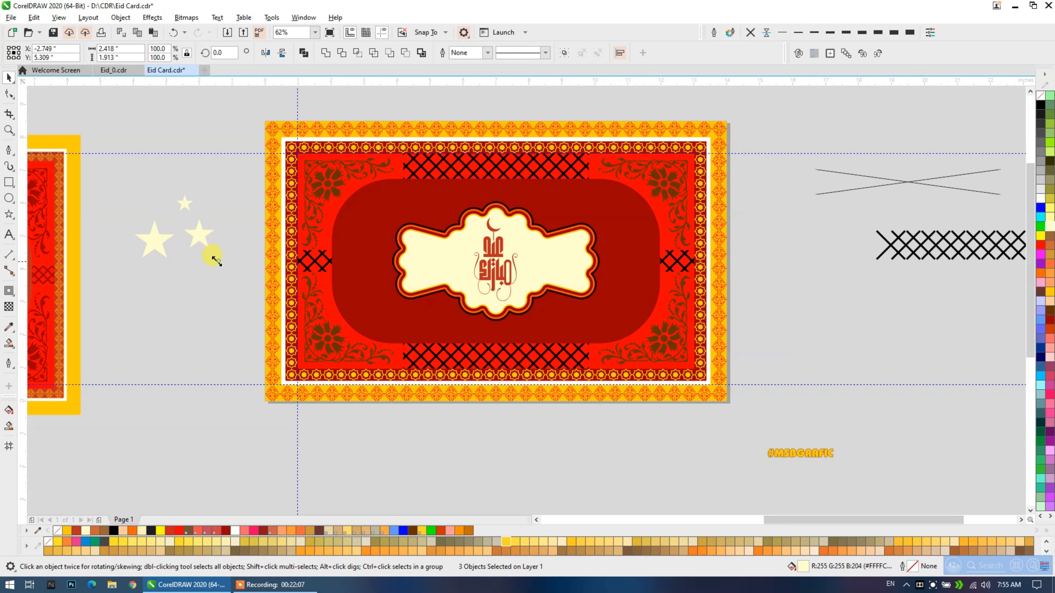
# Scale the star trio to about 1.5 × 1.2 in and scatter copies over the dark red area around the scalloped panel.
pyautogui.moveTo(216, 261); pyautogui.dragTo(647, 266)
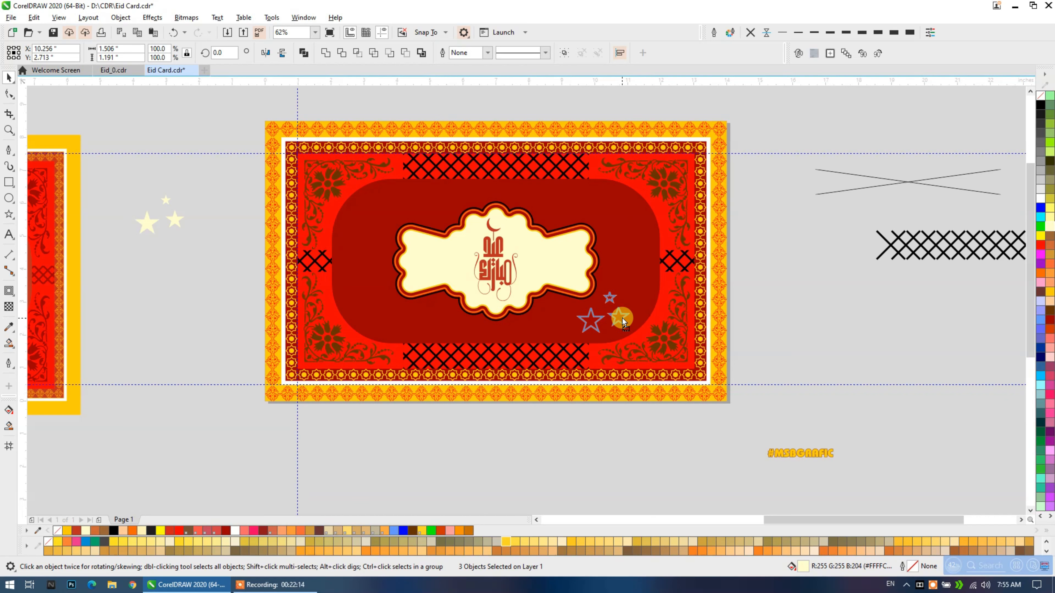
pyautogui.press('space')
pyautogui.moveTo(622, 318); pyautogui.dragTo(200, 269)
pyautogui.press('space')
pyautogui.press('space')
pyautogui.press('space')
pyautogui.press('space')
pyautogui.press('space')
pyautogui.press('space')
pyautogui.press('space')
pyautogui.press('space')
pyautogui.click(201, 298)
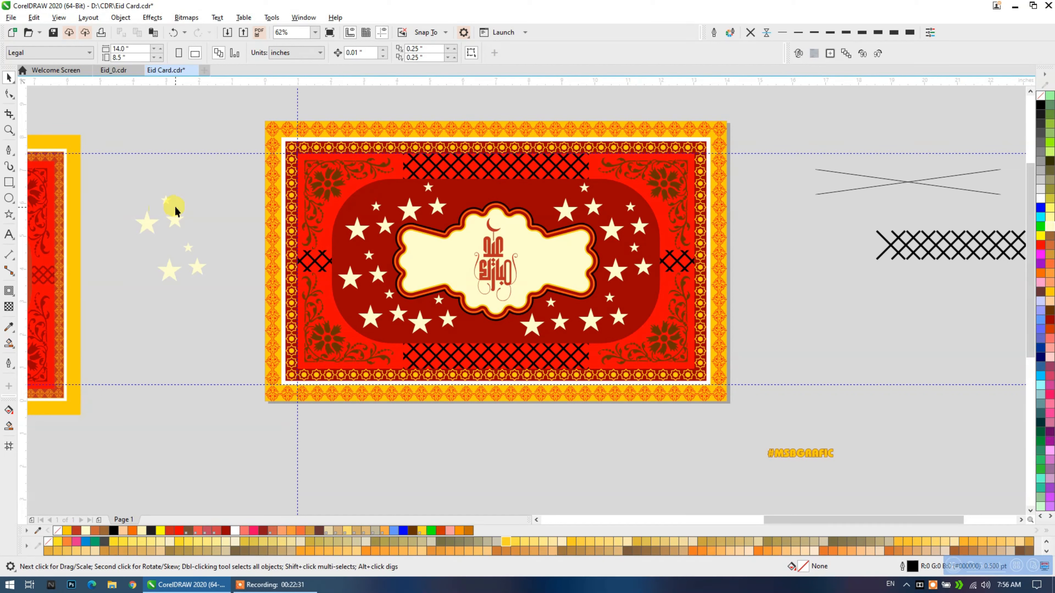
# Fill the remaining gaps around the scalloped panel with copies of the smallest star.
pyautogui.moveTo(164, 201); pyautogui.dragTo(463, 204)
pyautogui.press('space')
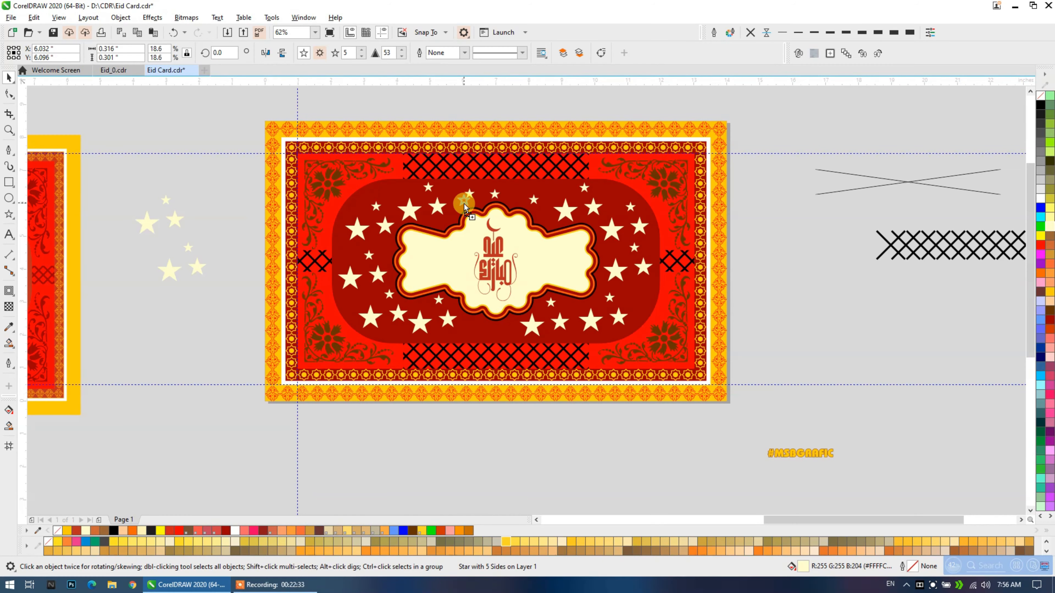
pyautogui.moveTo(527, 328); pyautogui.dragTo(636, 297)
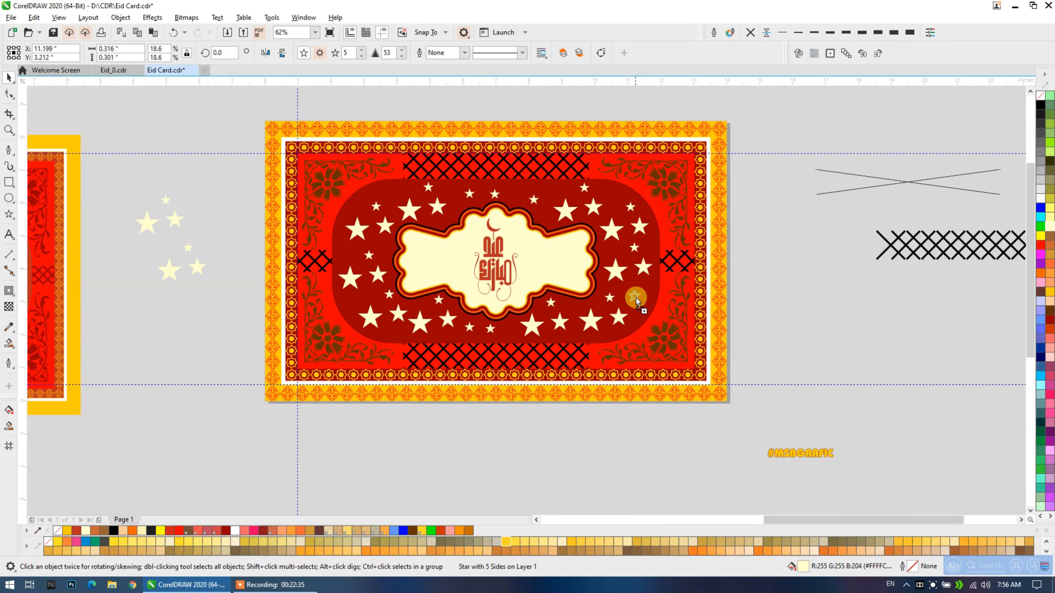
pyautogui.moveTo(433, 230); pyautogui.dragTo(350, 299)
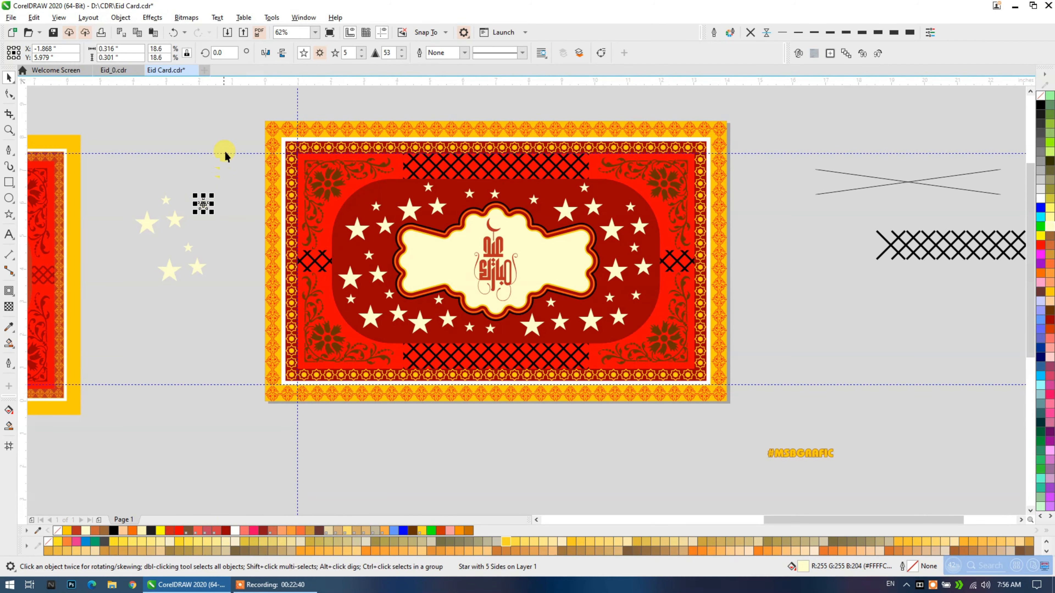
# Delete the spare stars left of the card and the leftover crossing lines and lattice strip right of it.
pyautogui.moveTo(121, 313); pyautogui.dragTo(113, 335)
pyautogui.press('Delete')
pyautogui.scroll(-1, 140, 290)
pyautogui.moveTo(742, 137); pyautogui.dragTo(438, 407)
pyautogui.moveTo(476, 334); pyautogui.dragTo(473, 328)
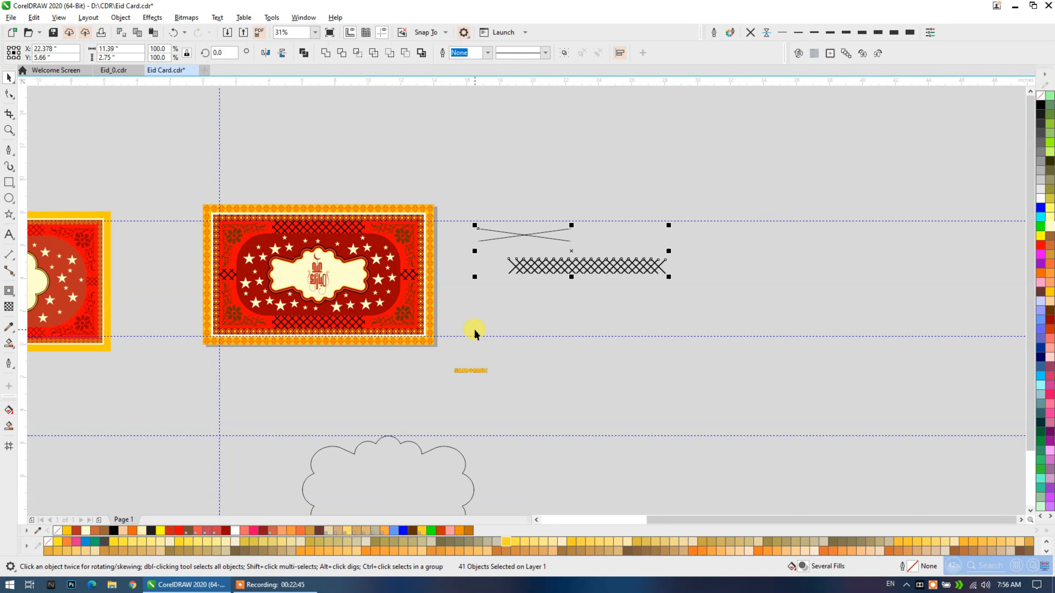
pyautogui.press('Delete')
# Delete the two smallest stars, the medium star and the large star directly below the scalloped panel to clear space above the lattice strip.
pyautogui.scroll(3, 311, 301)
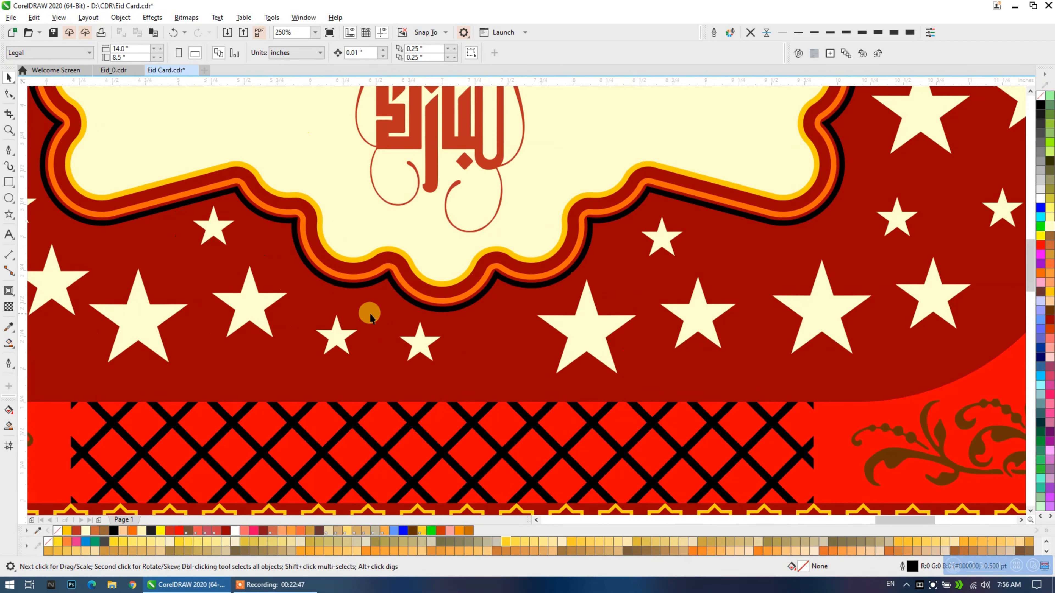
pyautogui.click(573, 317)
pyautogui.press('Delete')
pyautogui.click(420, 340)
pyautogui.press('Delete')
pyautogui.click(337, 335)
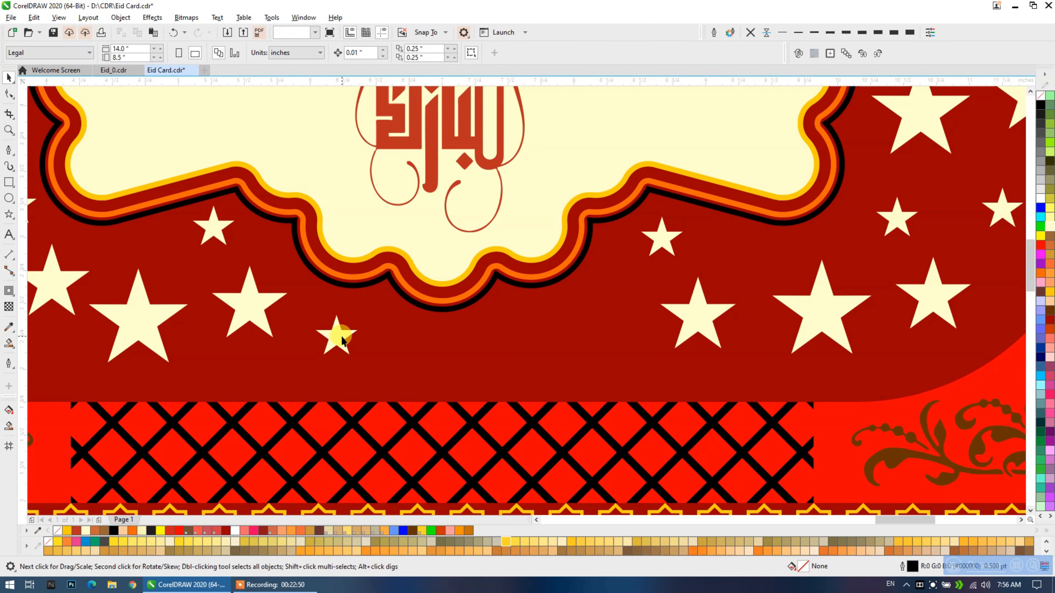
pyautogui.press('Delete')
pyautogui.click(261, 323)
pyautogui.press('Delete')
# Move the #MSBGRAFIC text from outside the card to just below the scalloped panel, centred horizontally on the page and in front of the artwork.
pyautogui.scroll(-3, 367, 287)
pyautogui.scroll(-3, 368, 287)
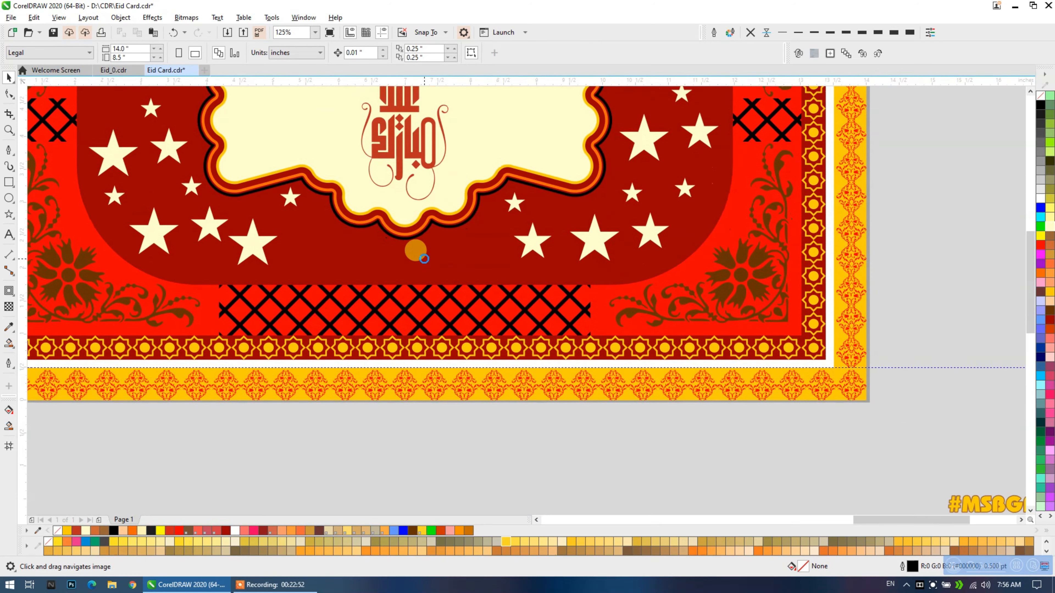
pyautogui.click(706, 384)
pyautogui.moveTo(706, 384); pyautogui.dragTo(424, 265)
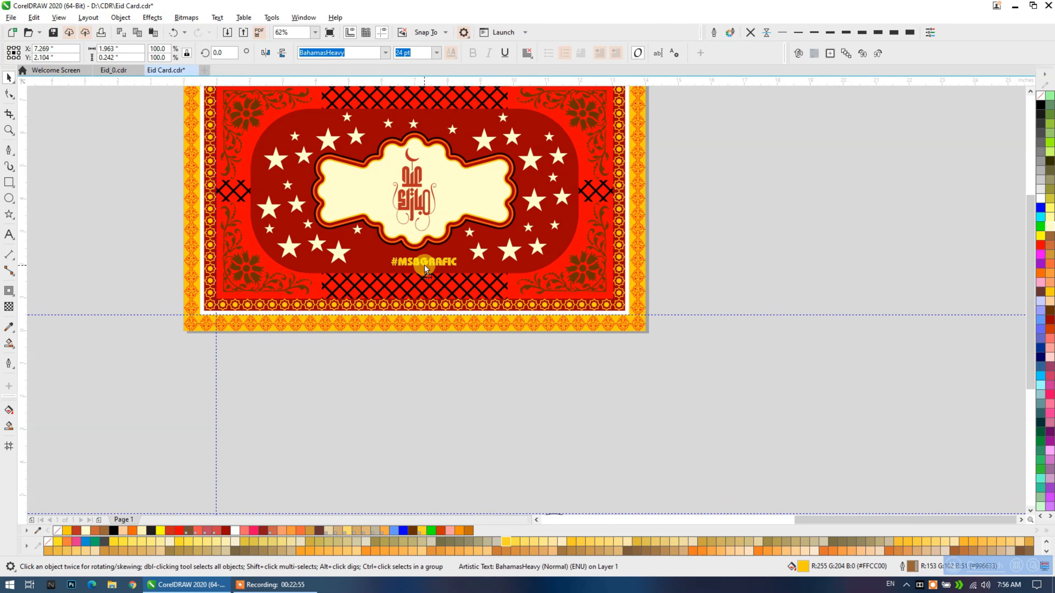
pyautogui.keyDown('shift'); pyautogui.click(457, 245); pyautogui.keyUp('shift')
pyautogui.click(807, 245)
pyautogui.moveTo(438, 396); pyautogui.dragTo(349, 243)
pyautogui.moveTo(459, 298); pyautogui.dragTo(358, 241)
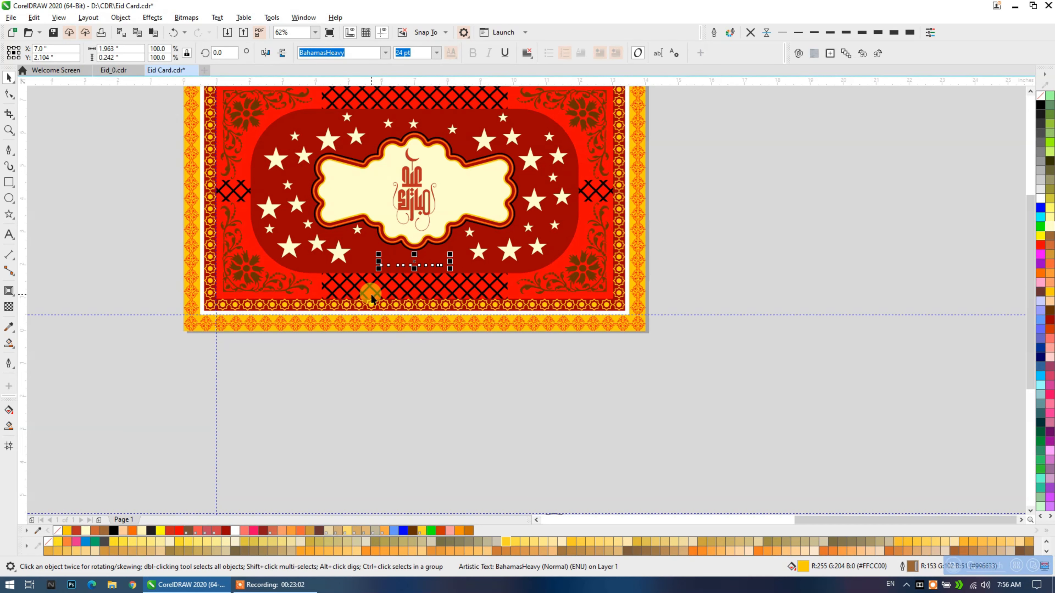
pyautogui.hotkey('shift', 'pageup')
# Enlarge the #MSBGRAFIC text proportionally from its centre to about 2.46 × 0.30 in and deselect it.
pyautogui.scroll(3, 410, 261)
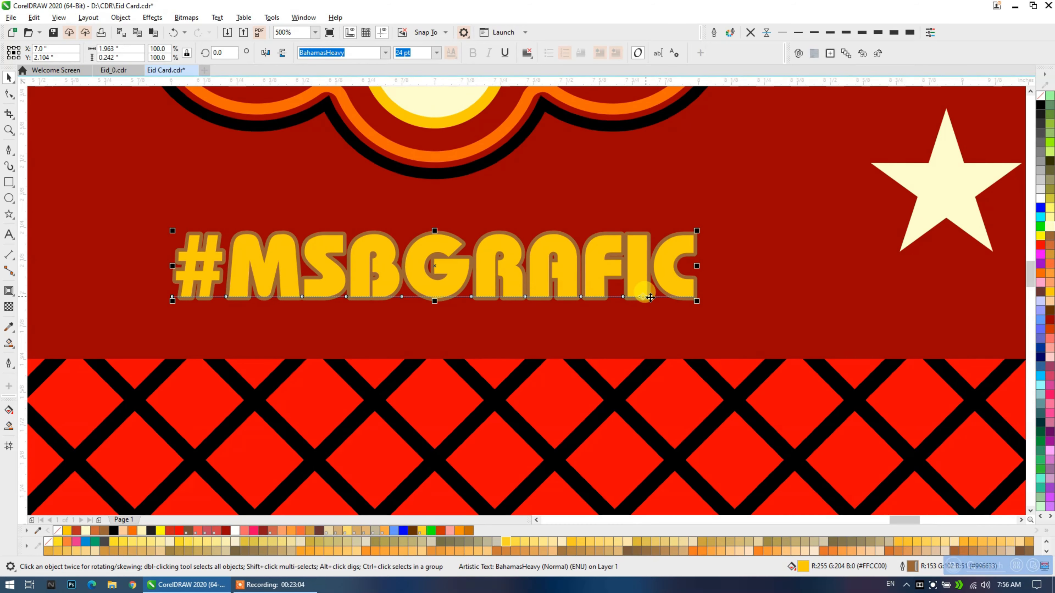
pyautogui.moveTo(696, 301); pyautogui.dragTo(753, 325)
pyautogui.scroll(-2, 613, 307)
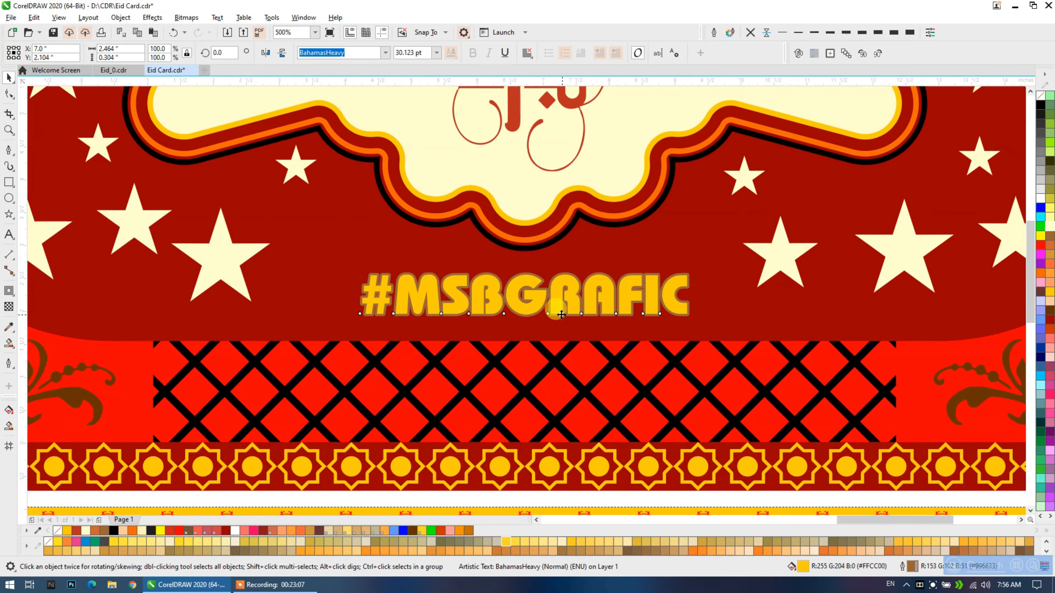
pyautogui.scroll(-3, 562, 315)
pyautogui.moveTo(555, 310); pyautogui.dragTo(548, 354)
pyautogui.click(949, 200)
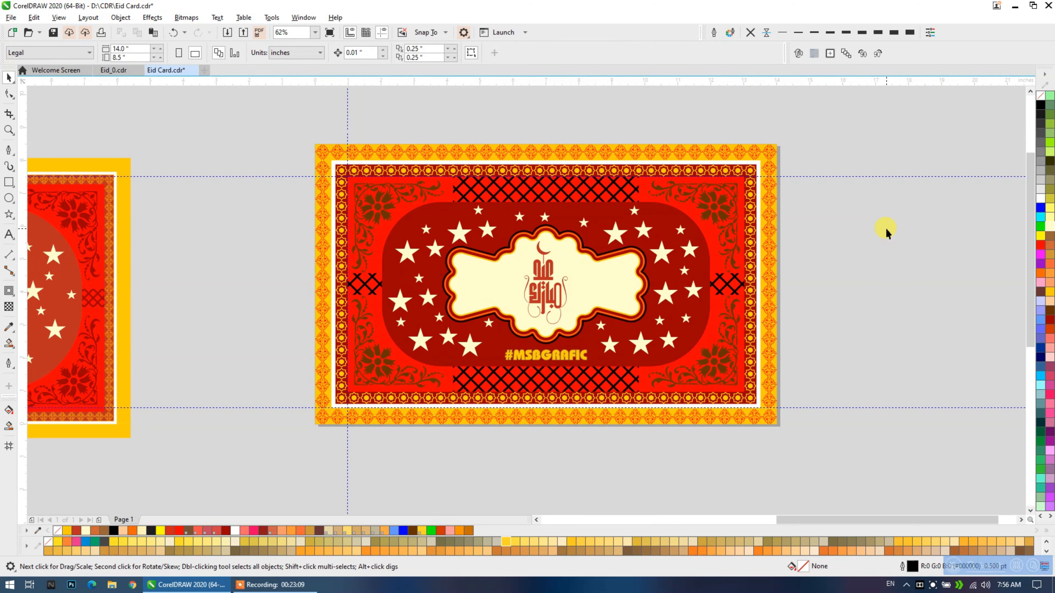
# Delete all horizontal and vertical guidelines from the document and close the guideline settings.
pyautogui.scroll(-1, 649, 233)
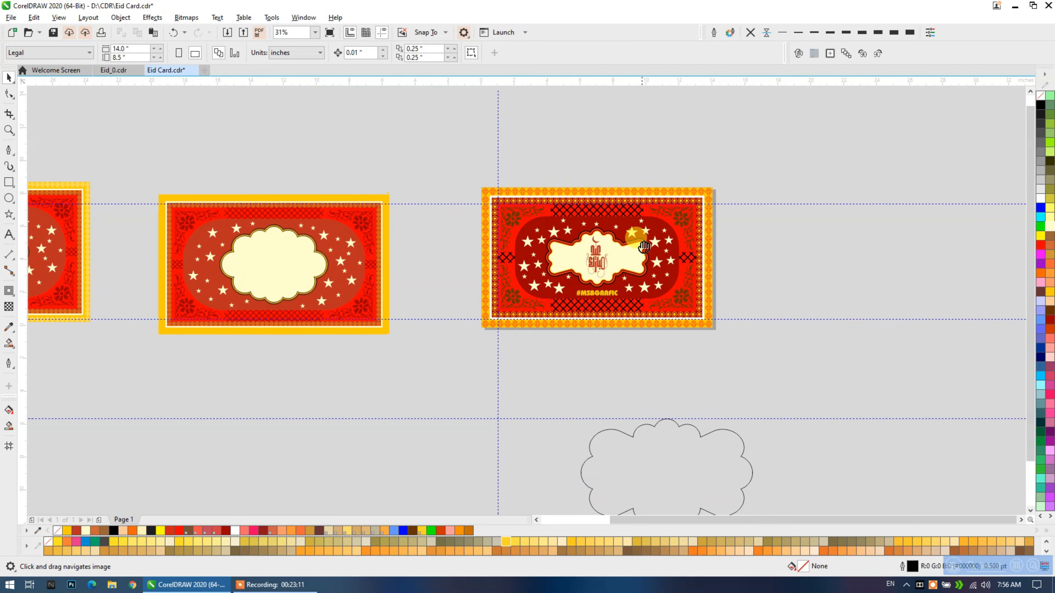
pyautogui.moveTo(644, 247); pyautogui.dragTo(642, 258)
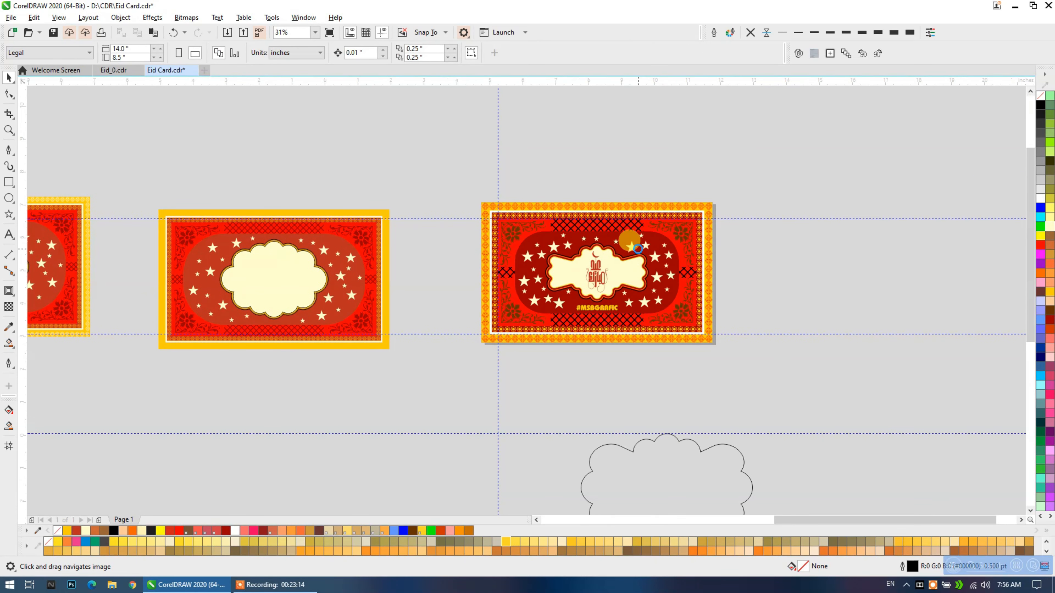
pyautogui.scroll(1, 641, 253)
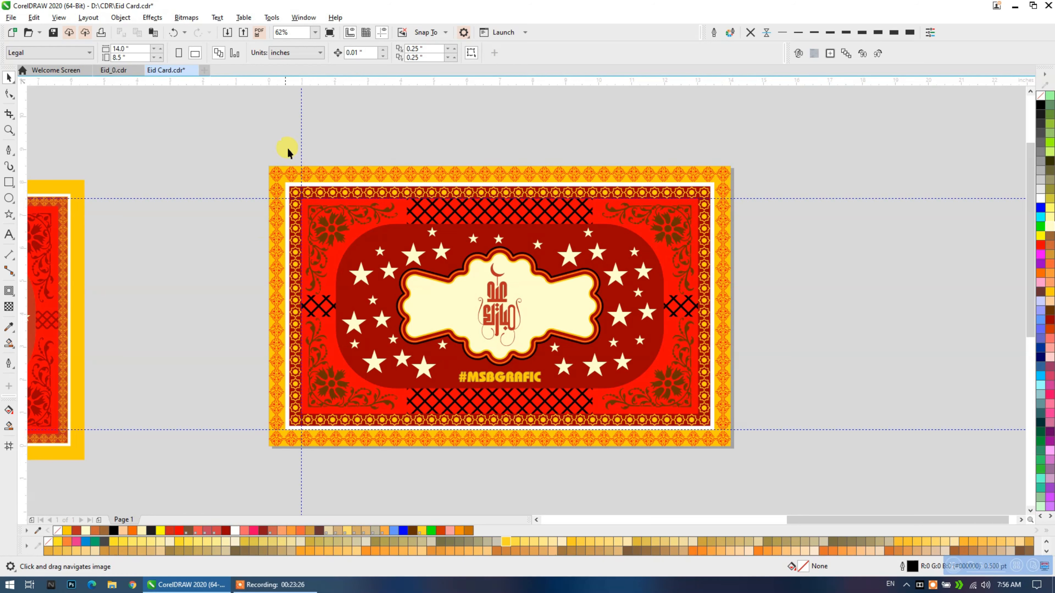
pyautogui.doubleClick(302, 121)
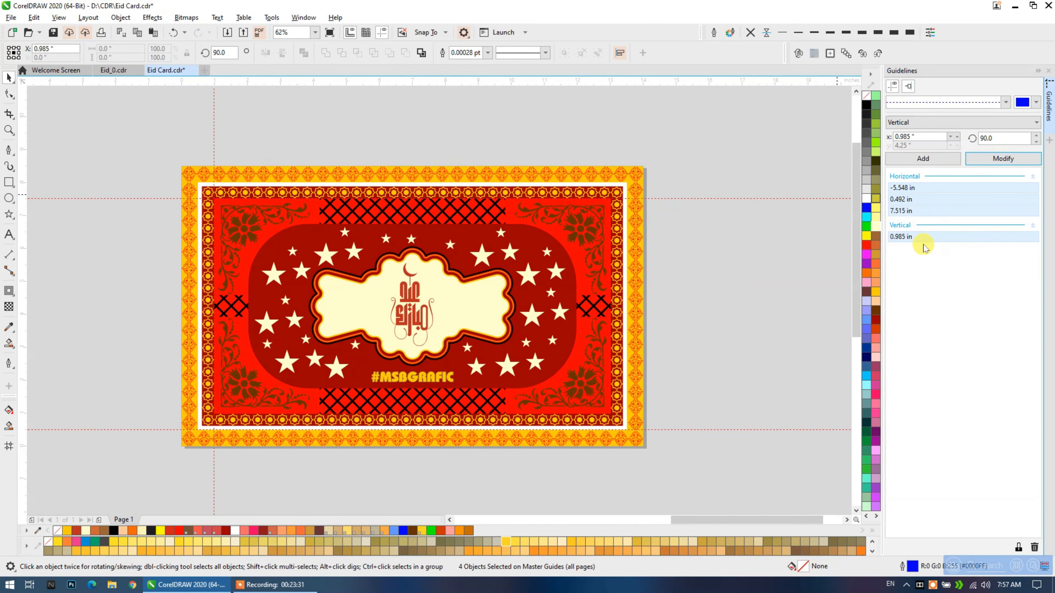
pyautogui.click(1034, 548)
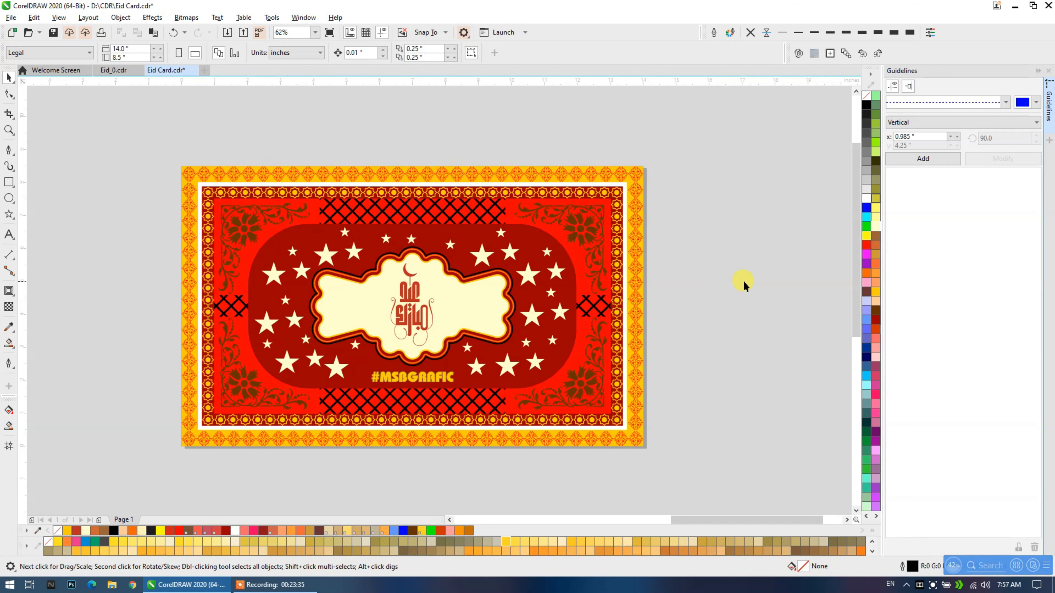
pyautogui.click(1048, 71)
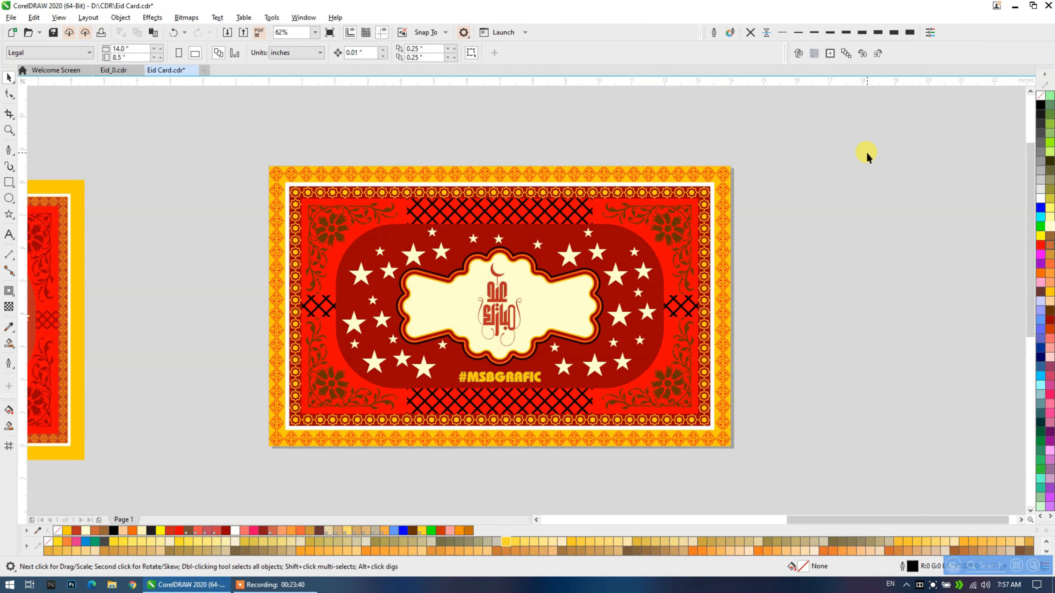
pyautogui.click(262, 585)
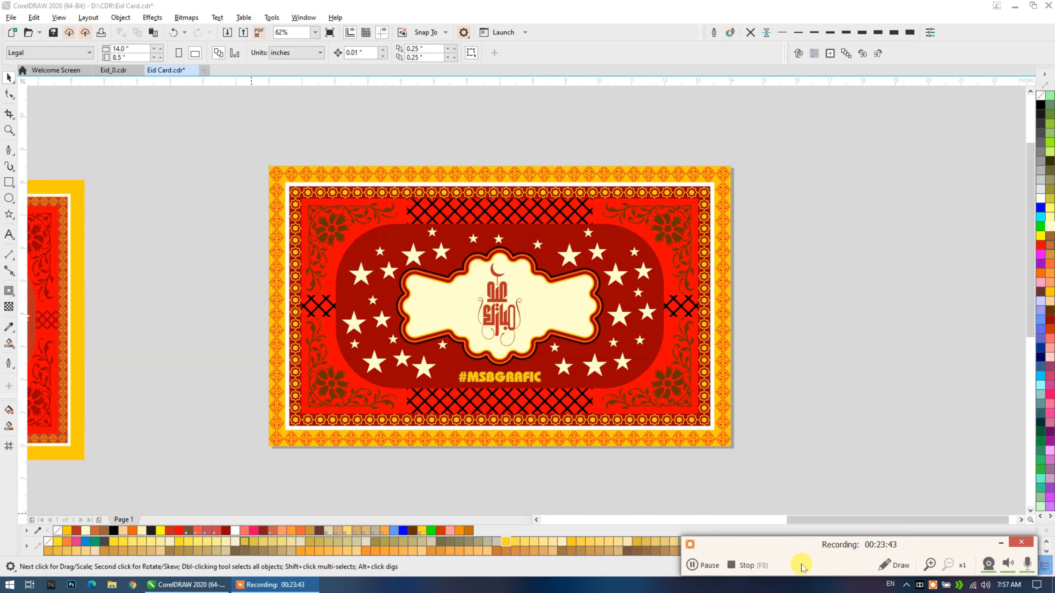